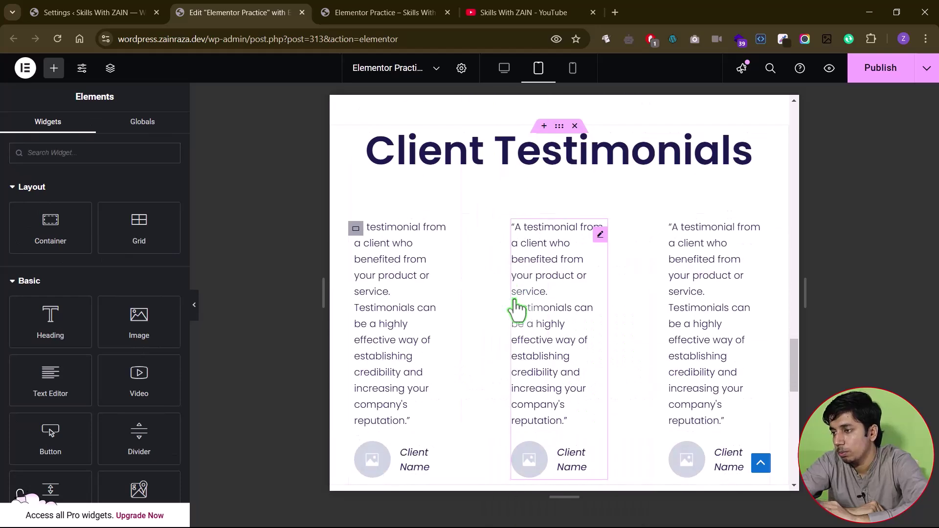
Apply the copied style to the "Client Testimonials" heading.
scroll(508, 197, up, 1)
right_click(508, 187)
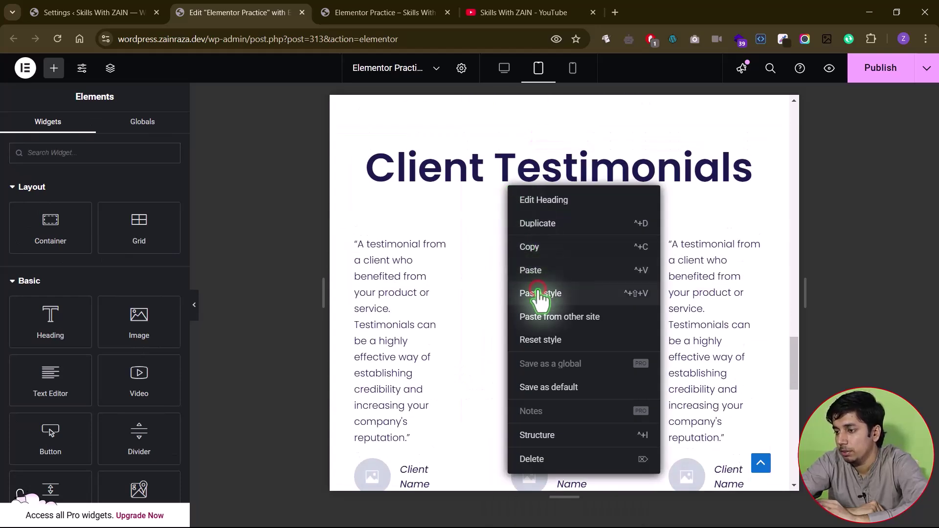
click(540, 294)
Set the column and row gaps of the container holding the three testimonials to 30 px.
click(356, 224)
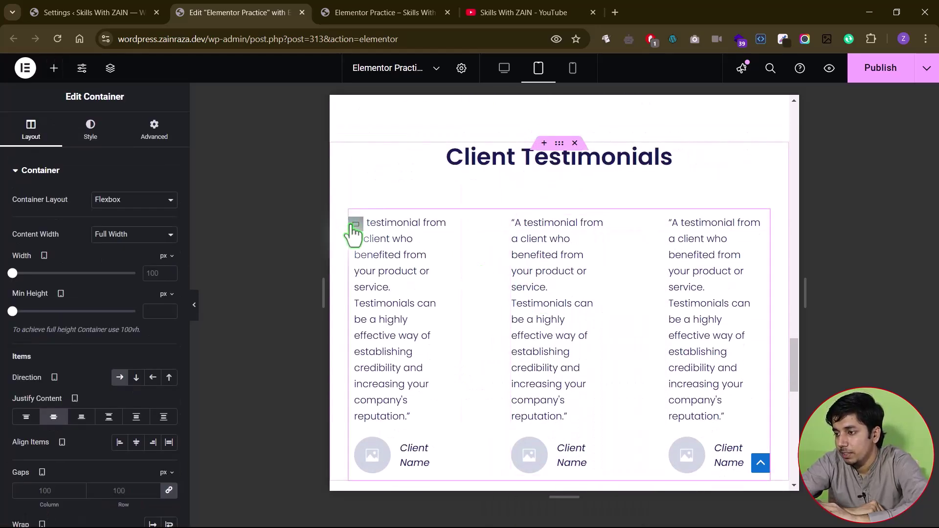
scroll(86, 413, down, 1)
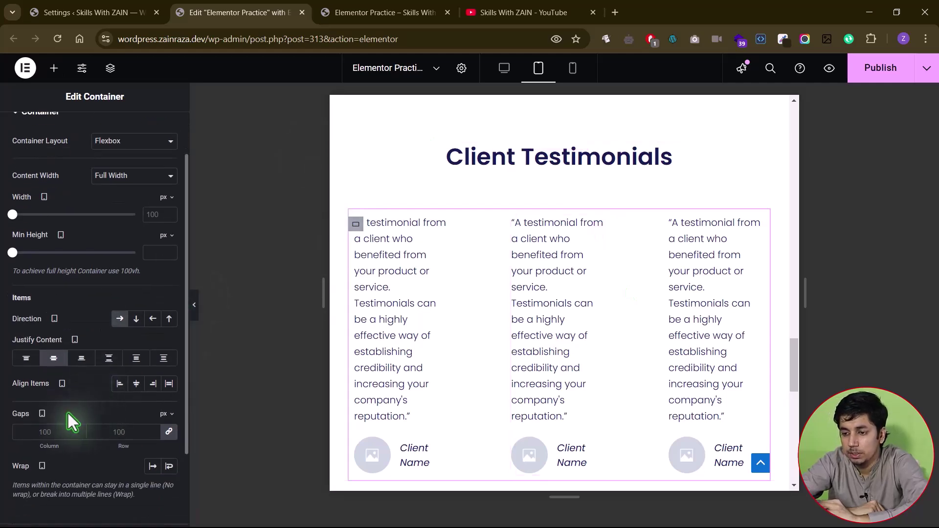
click(30, 430)
text(30)
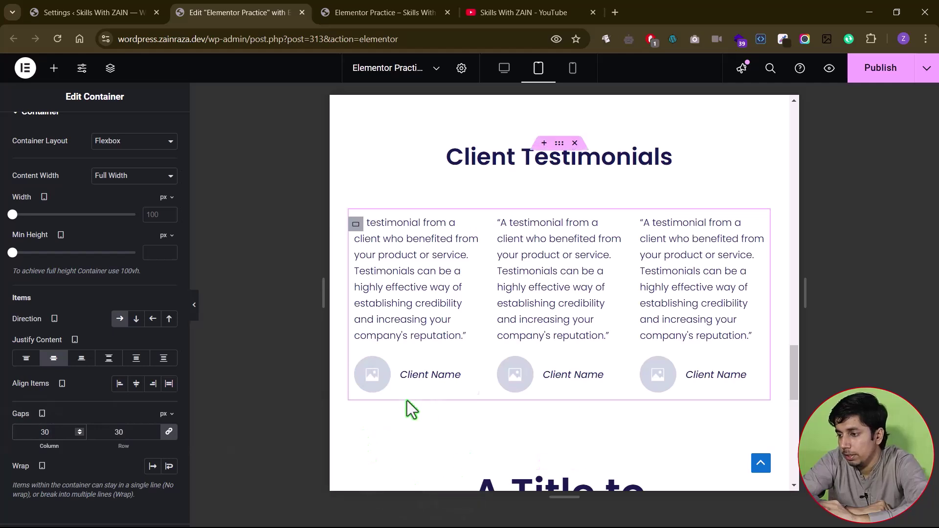
Try a smaller font size for the client name in the first testimonial.
click(430, 388)
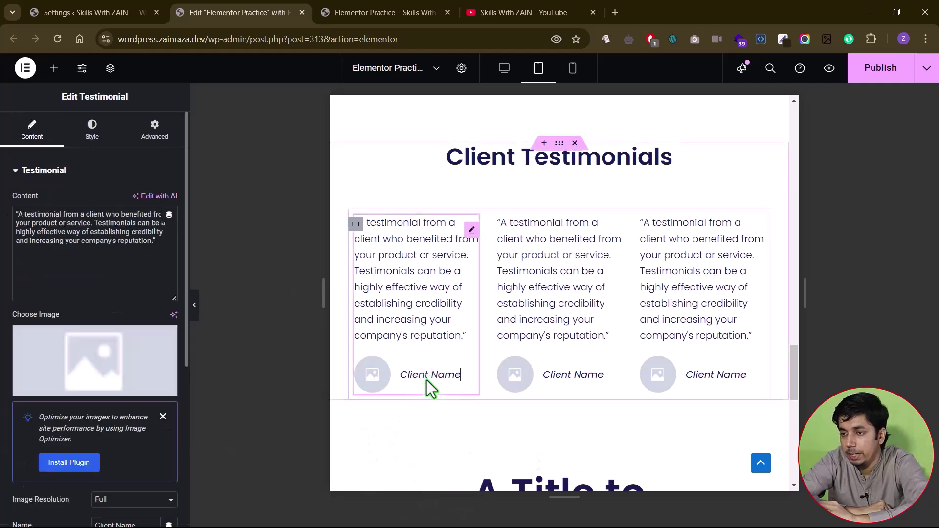
click(101, 139)
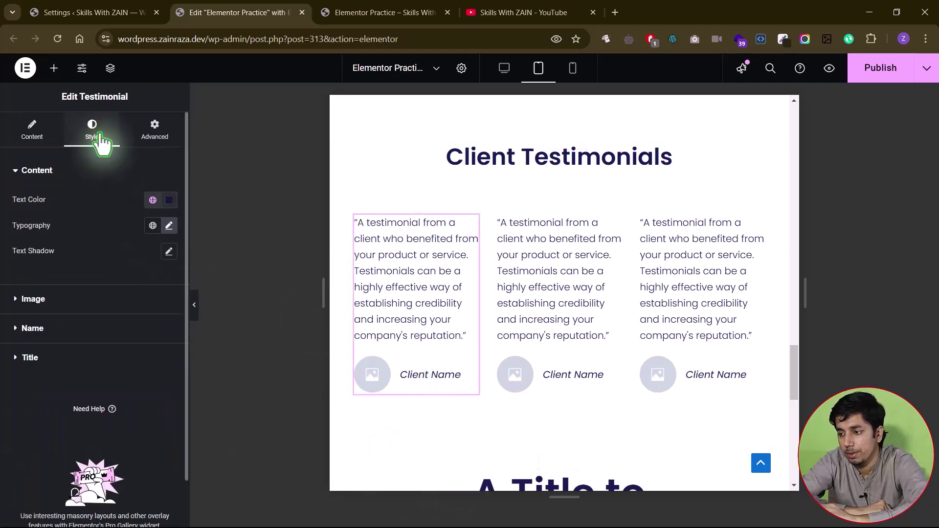
click(34, 171)
click(22, 236)
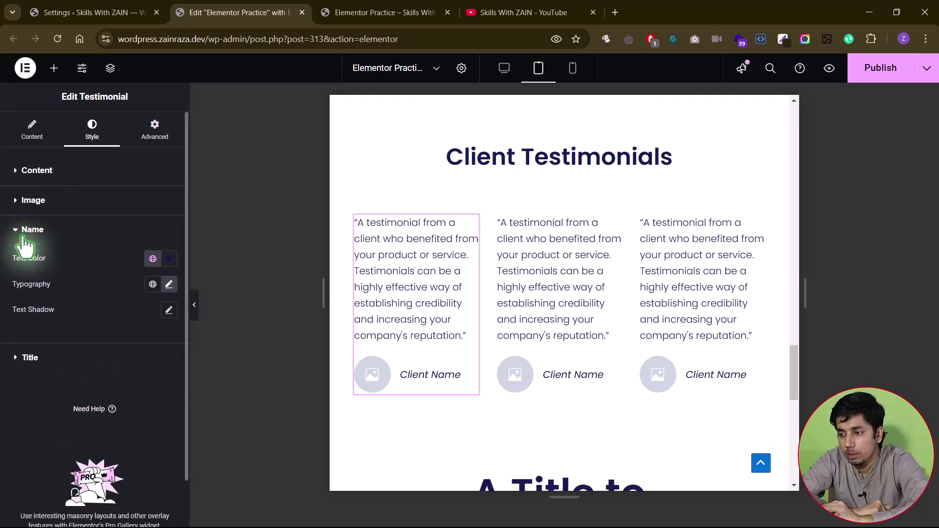
click(169, 285)
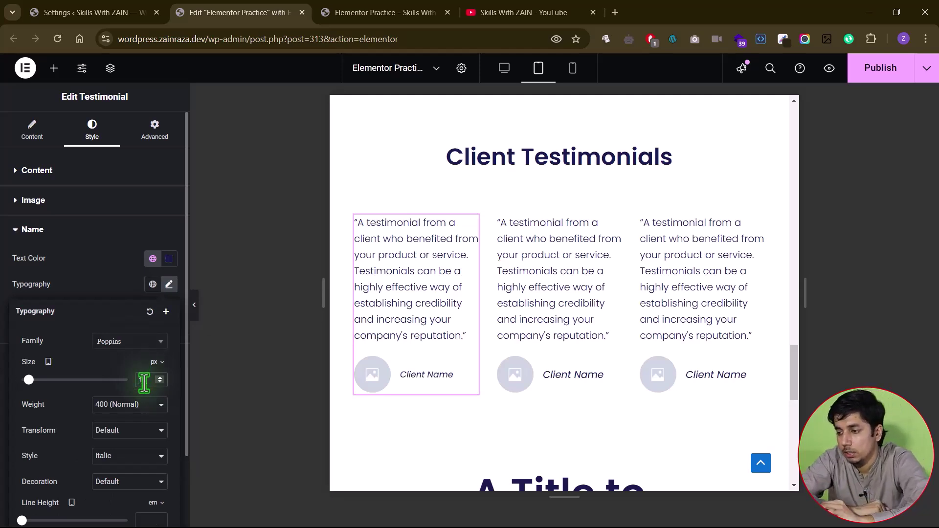
Set the first testimonial's image resolution to 50 px.
click(22, 200)
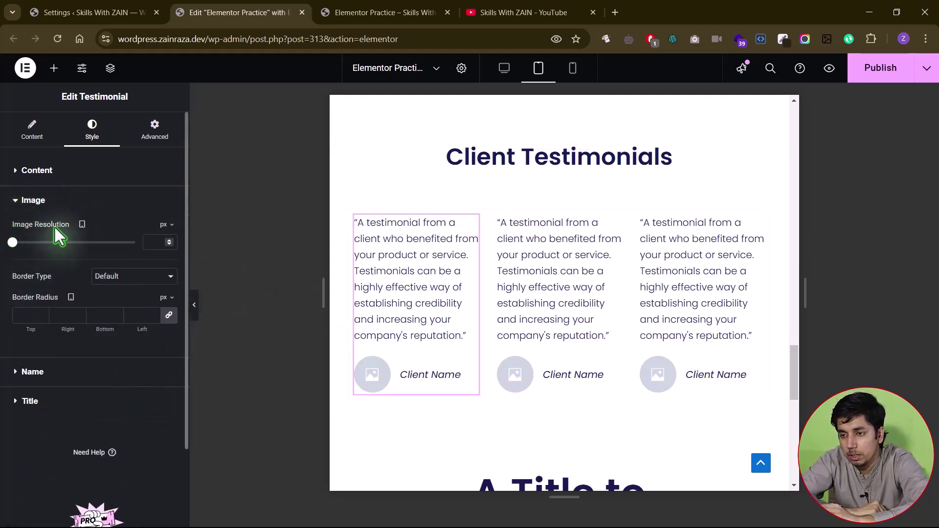
drag(13, 243, 30, 243)
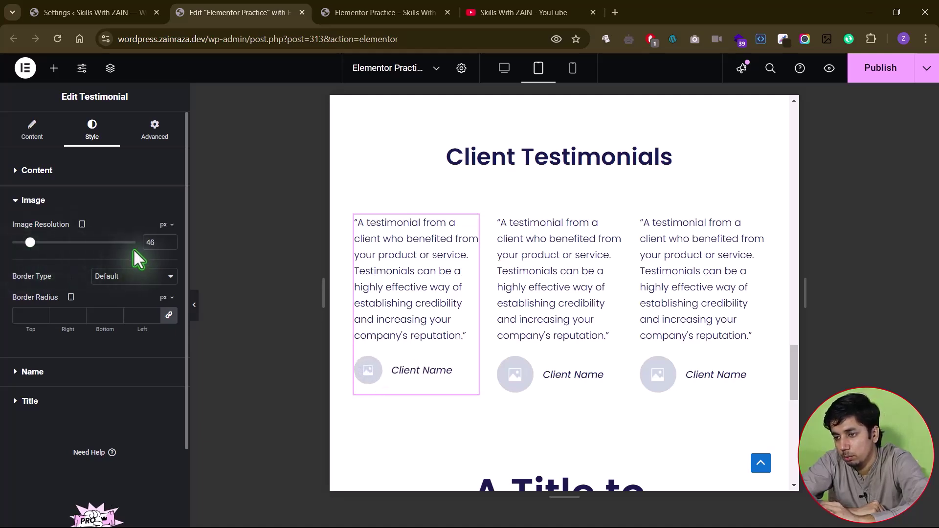
click(168, 240)
click(169, 240)
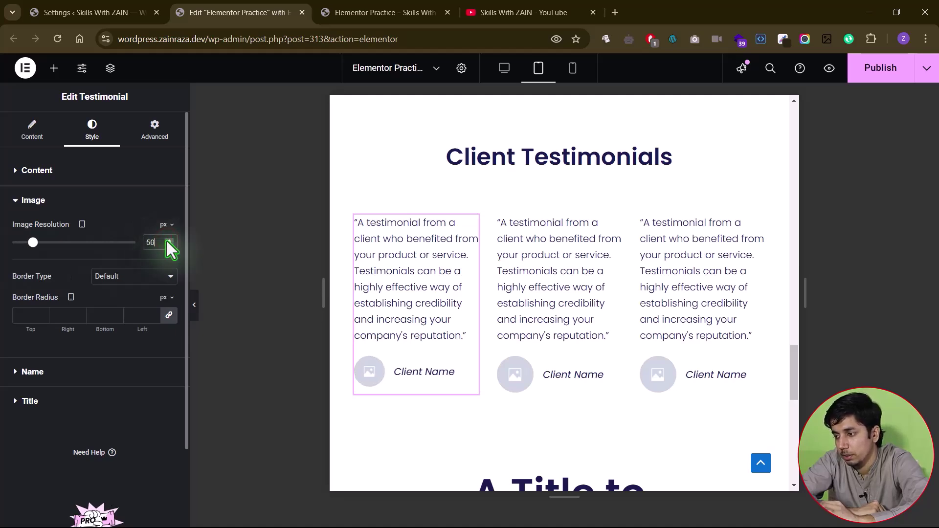
Copy the first testimonial and paste its style onto the second and third testimonials.
right_click(393, 315)
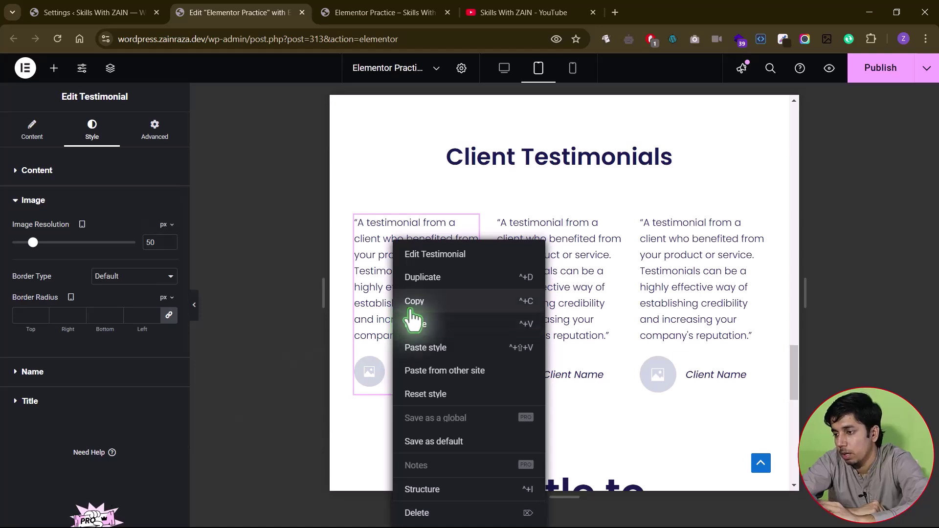
click(413, 301)
right_click(509, 294)
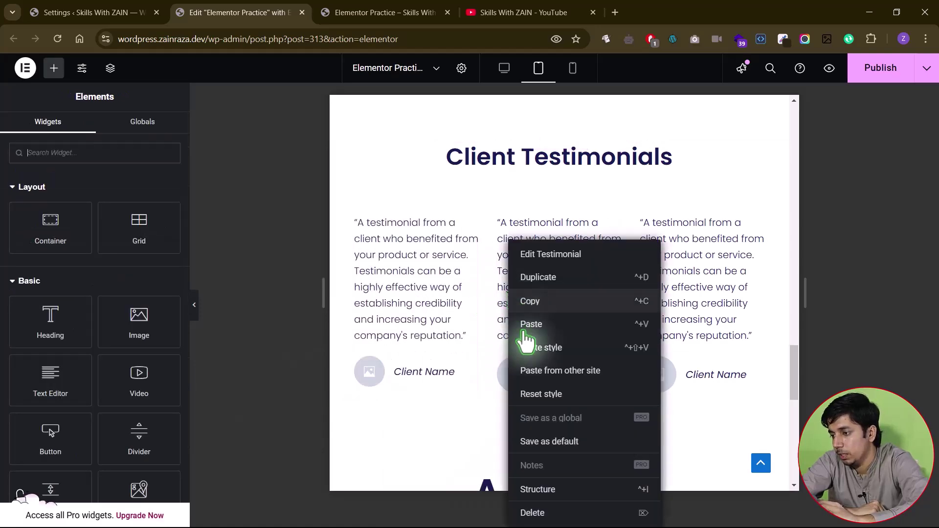
click(596, 351)
right_click(703, 306)
click(724, 347)
Unlink the margins of the testimonials container and set its top margin to 20 px.
click(601, 190)
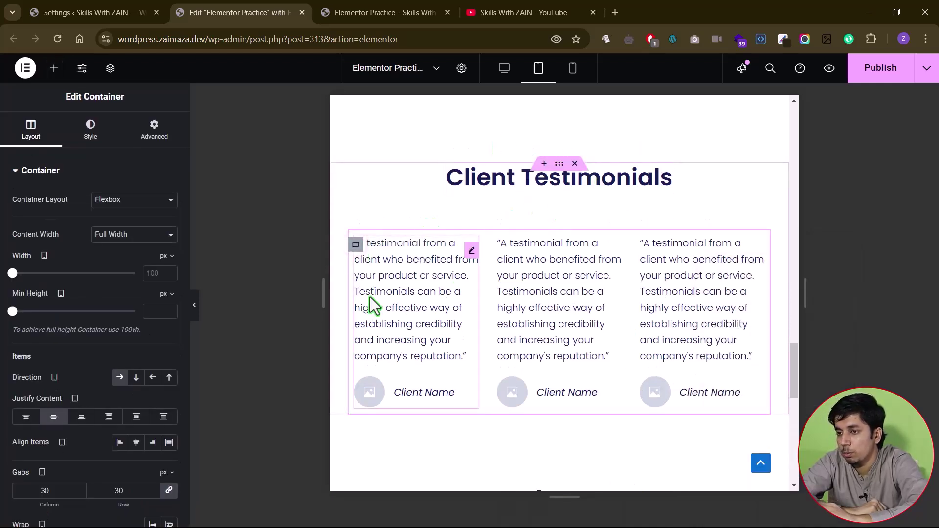
click(149, 144)
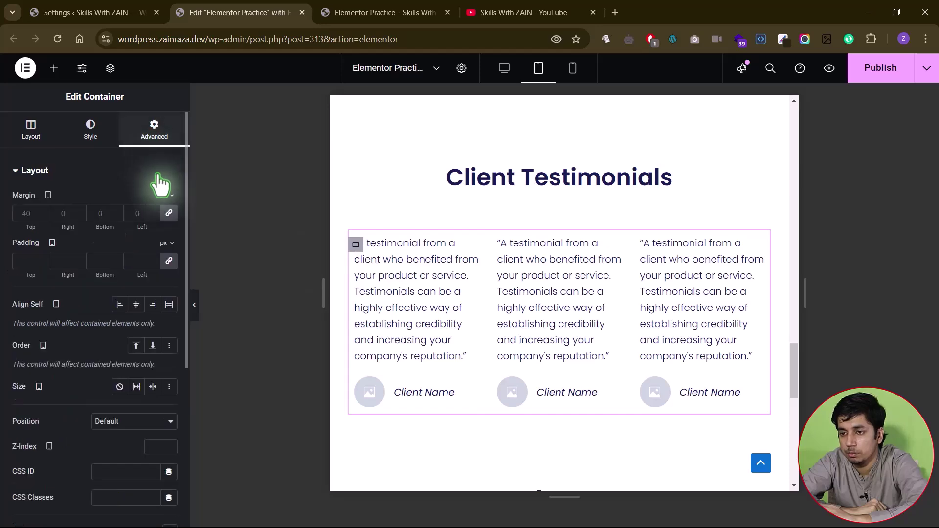
click(169, 213)
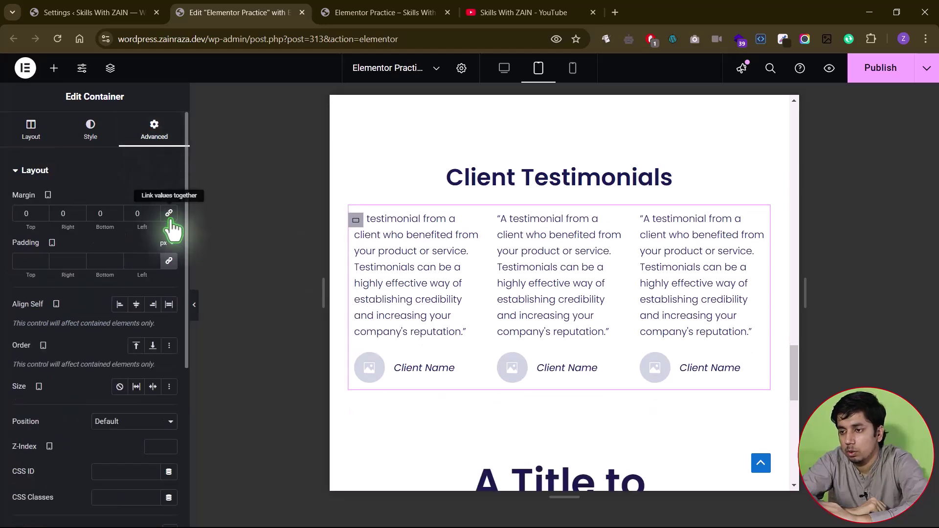
click(19, 214)
text(2)
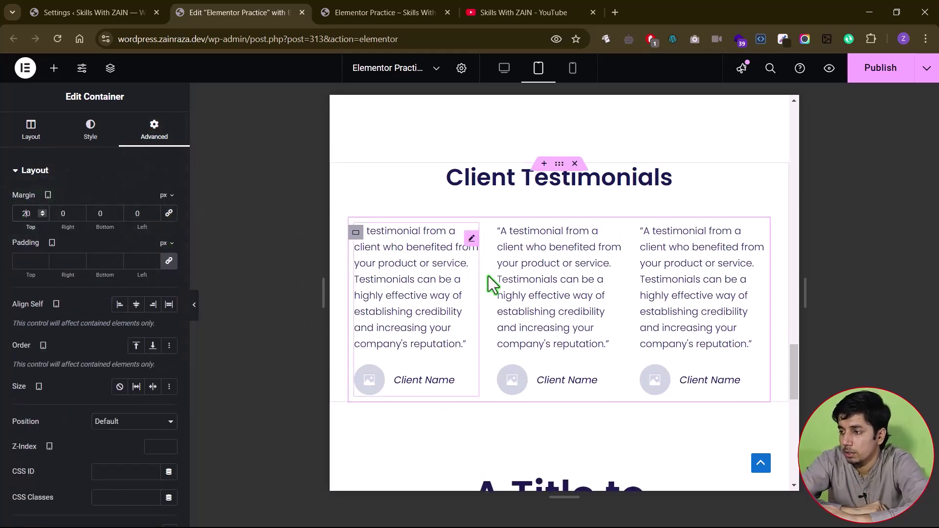
Switch the width of the container around "A Title to Turn the Visitor Into a Lead" to percent and set it to 75%.
scroll(489, 273, down, 4)
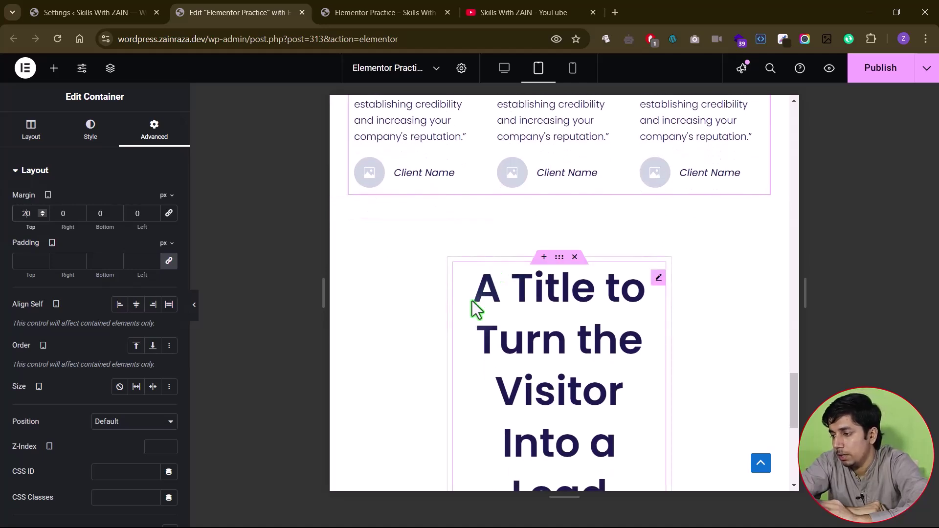
scroll(474, 308, down, 2)
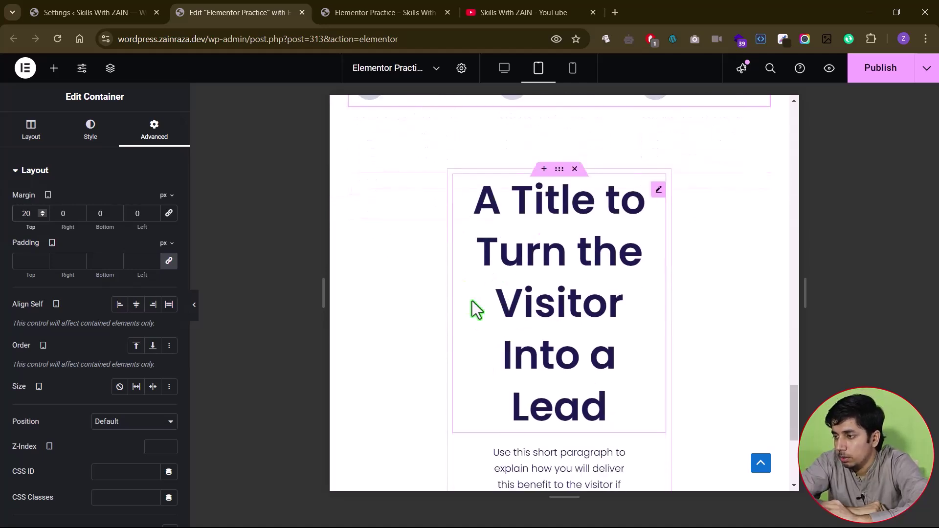
click(559, 177)
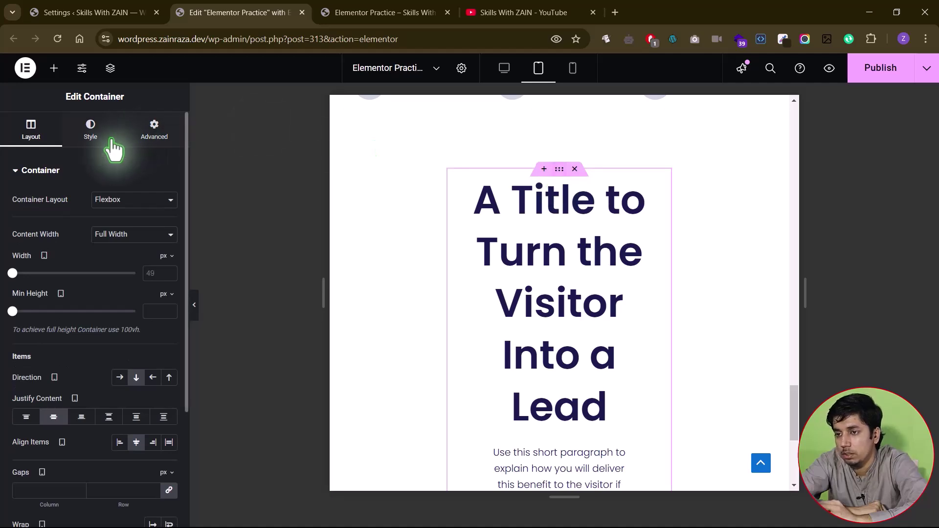
click(143, 137)
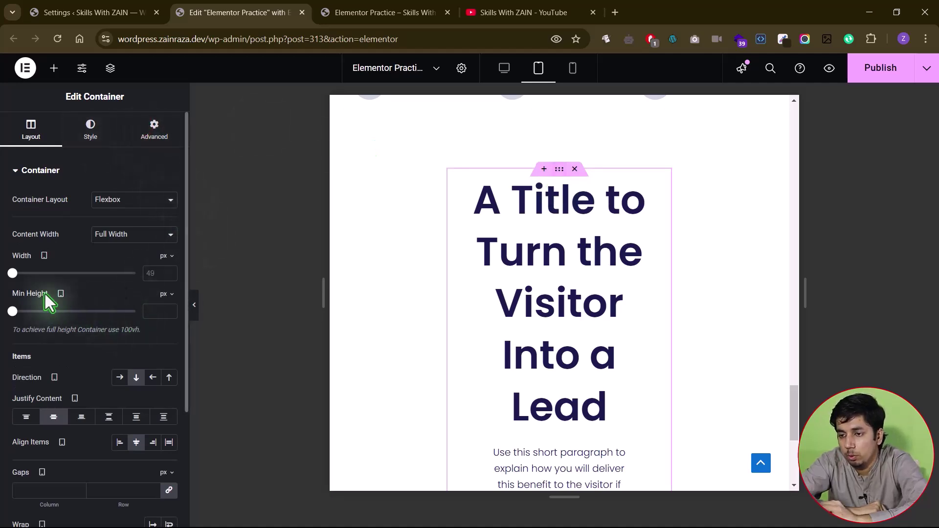
click(163, 255)
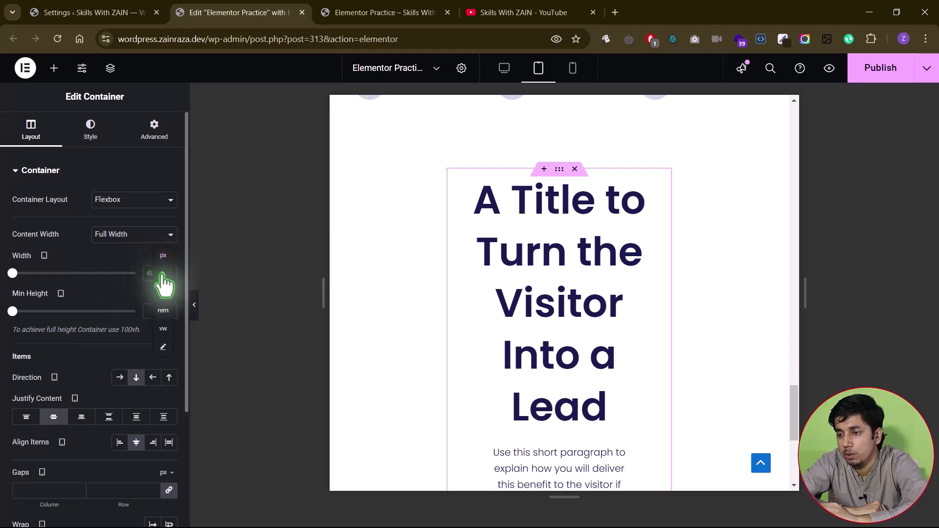
click(163, 274)
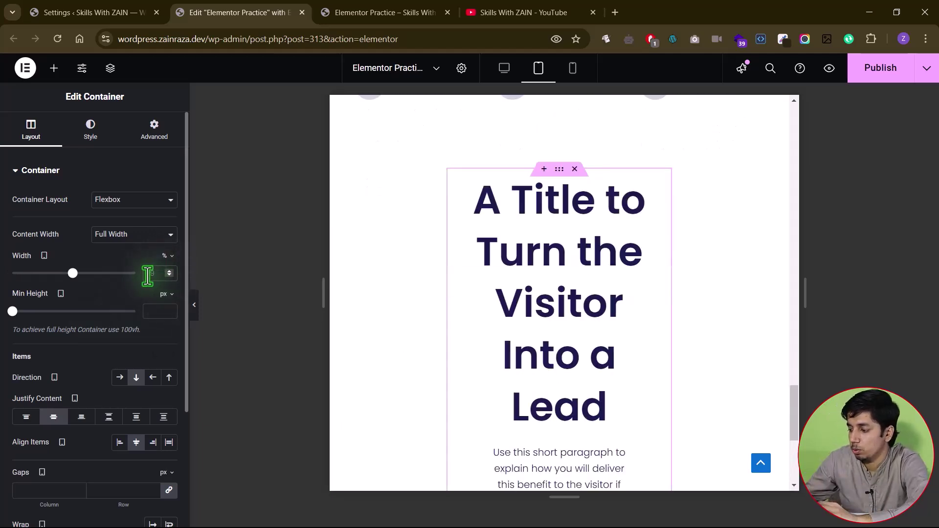
text(70)
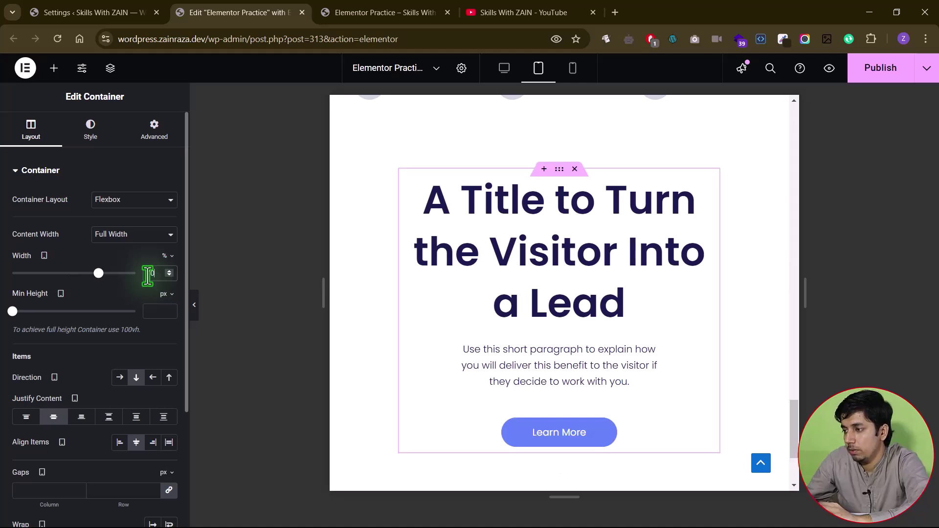
text(80)
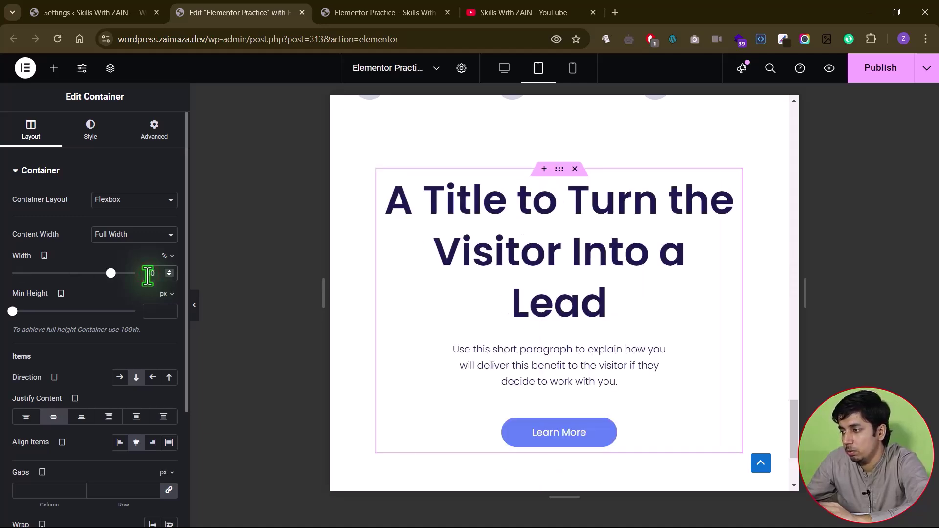
text(75)
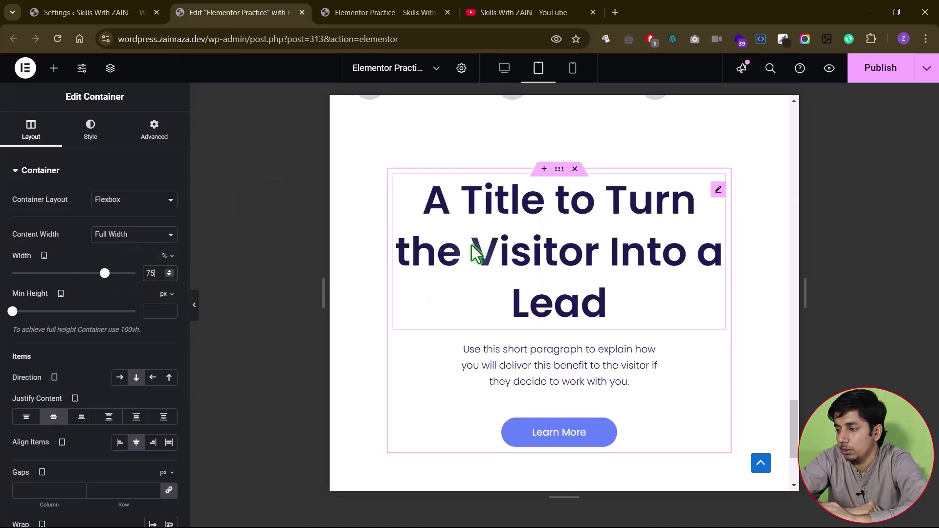
Reduce the font size of the "A Title to Turn the Visitor Into a Lead" heading to 46 px.
click(472, 245)
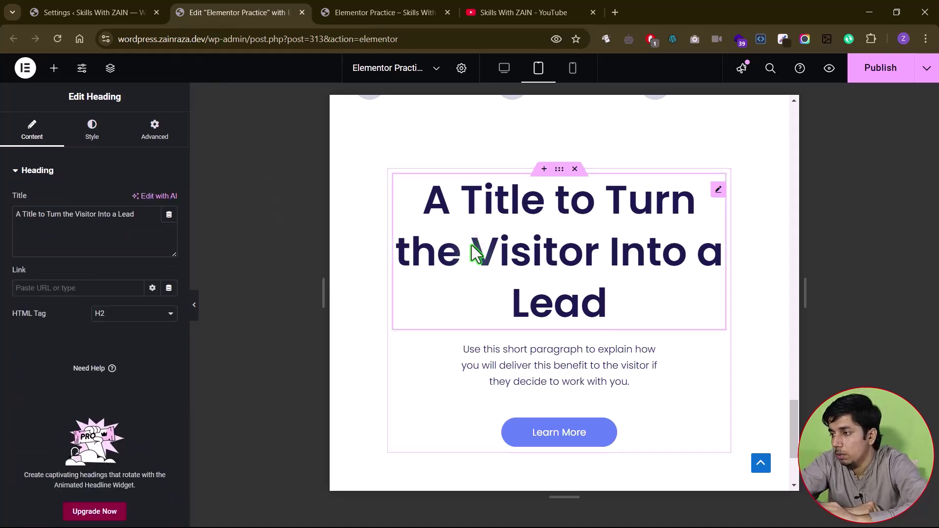
scroll(547, 213, up, 1)
scroll(546, 213, up, 6)
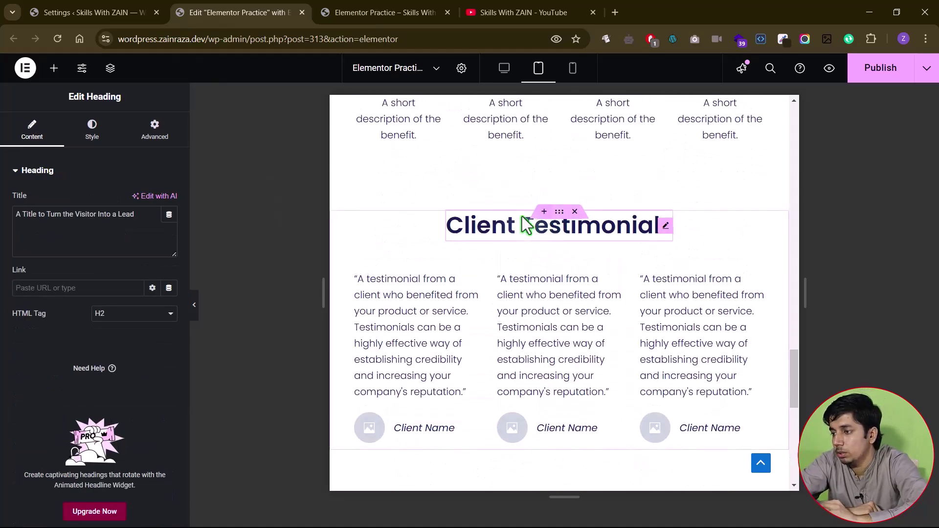
scroll(508, 274, down, 2)
scroll(509, 284, down, 4)
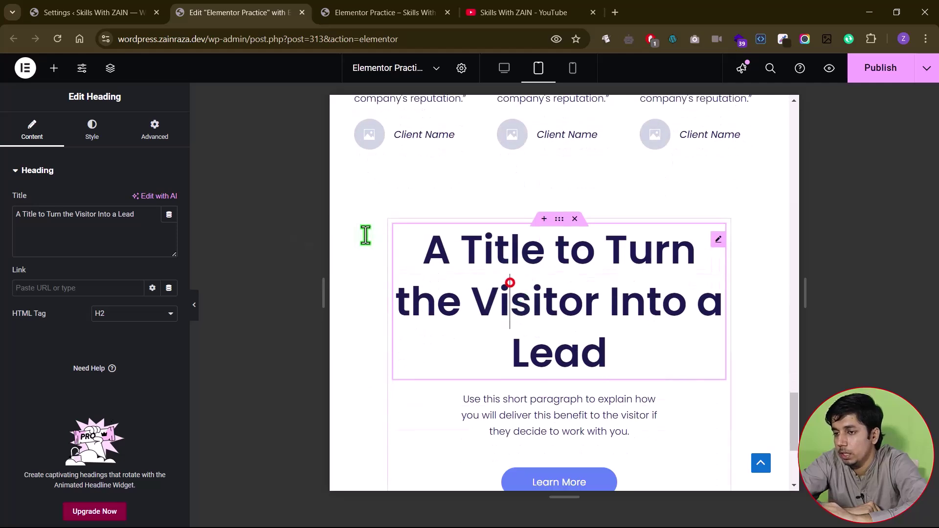
click(82, 140)
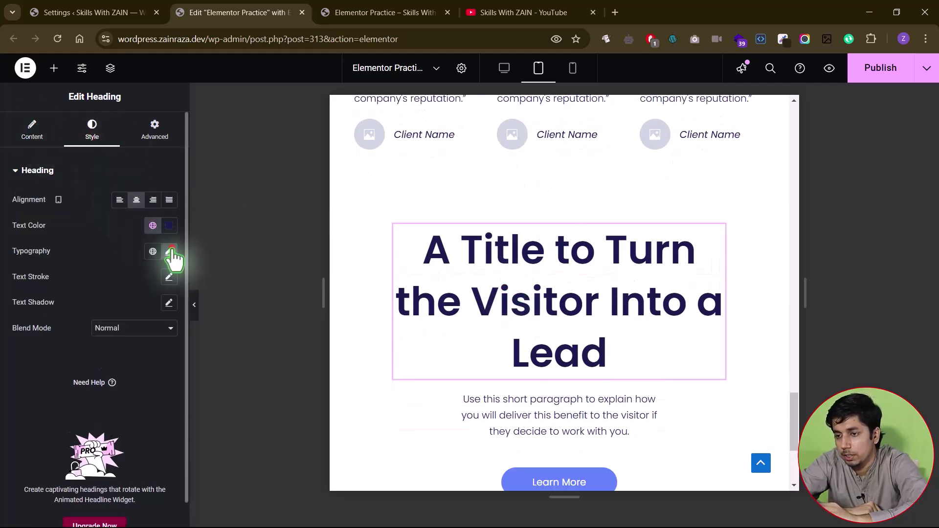
click(169, 252)
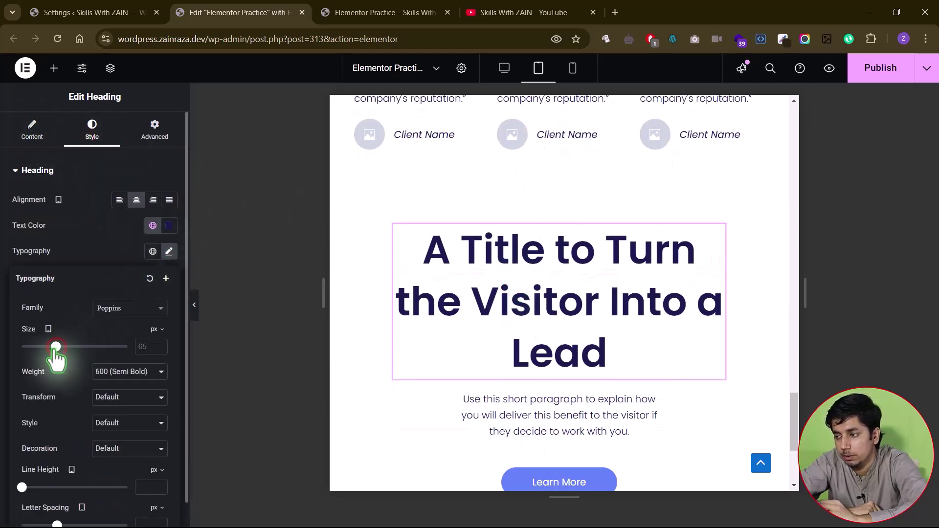
drag(55, 347, 45, 346)
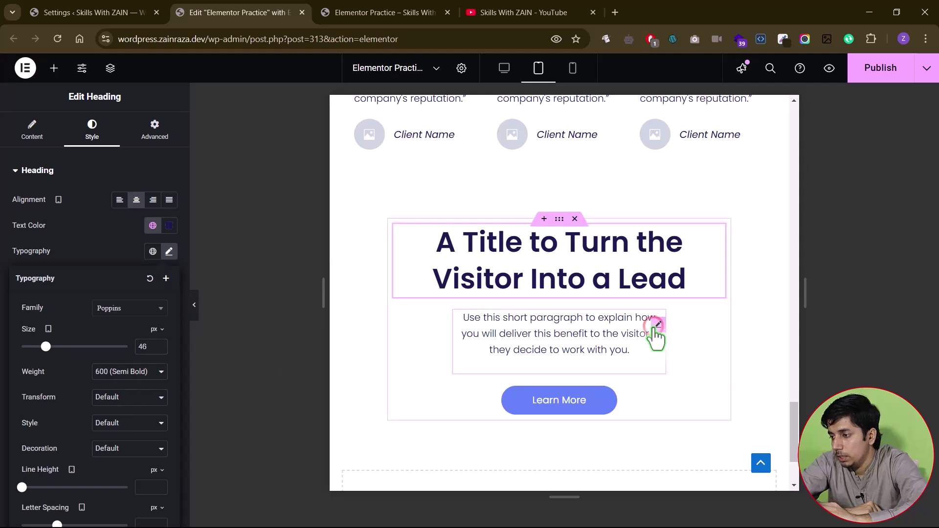
Switch the custom width of the paragraph above the "Learn More" button in the call-to-action section to percent and set it to 60%.
click(656, 327)
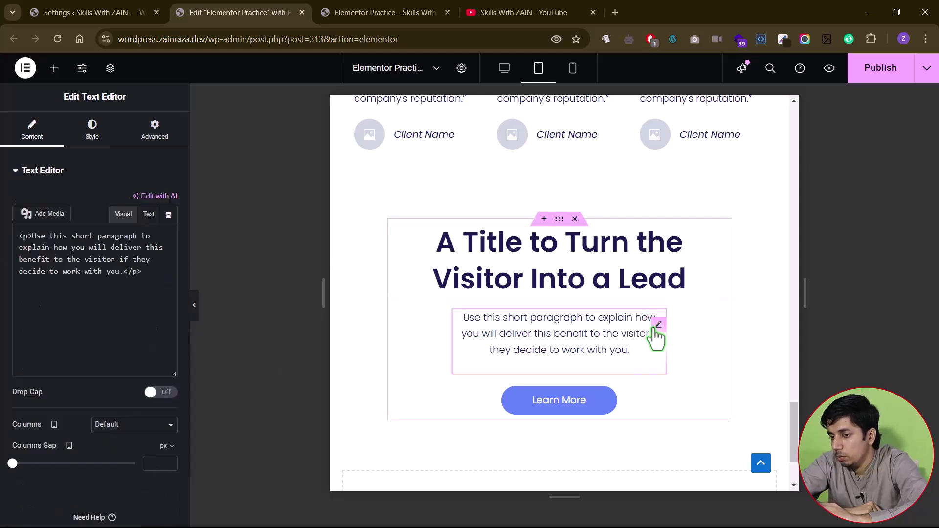
click(155, 132)
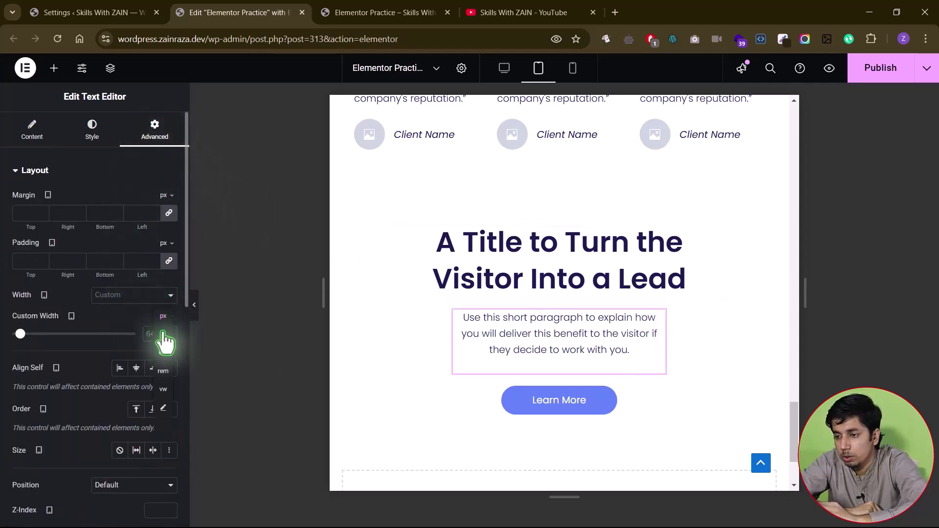
click(163, 335)
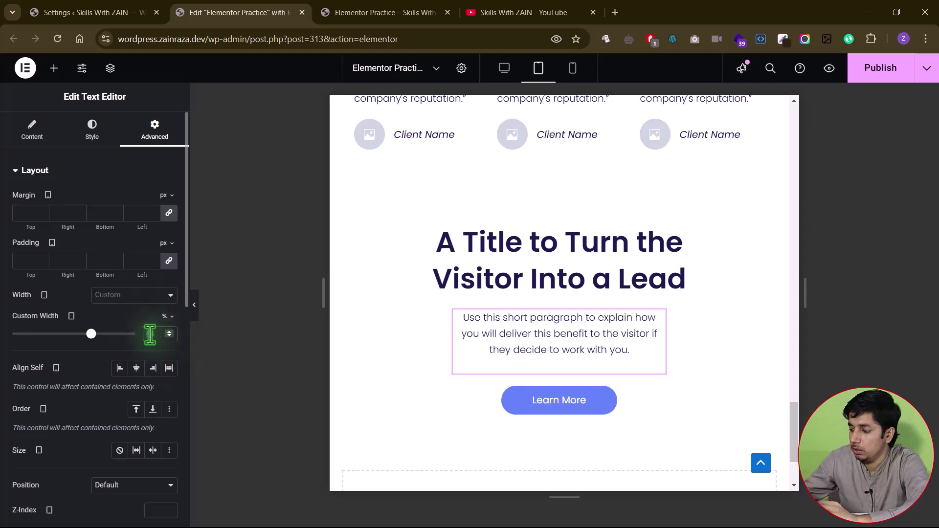
text(80)
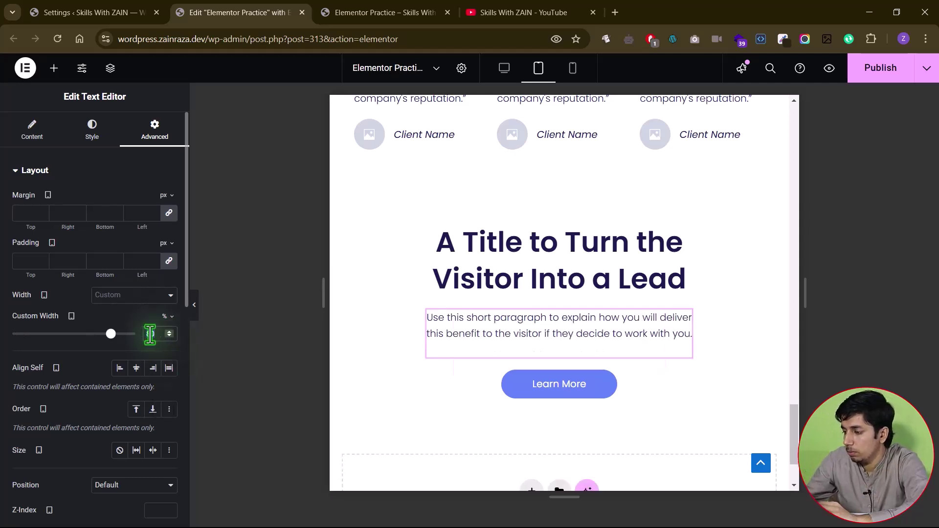
key(BackSpace)
key(BackSpace)
text(60)
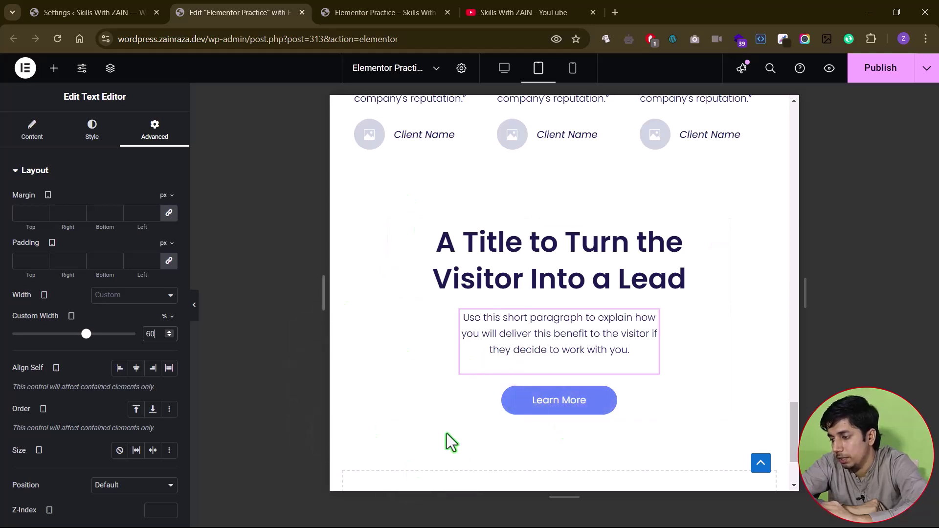
Review the tablet layout from the call-to-action section back up to the top of the page.
click(518, 413)
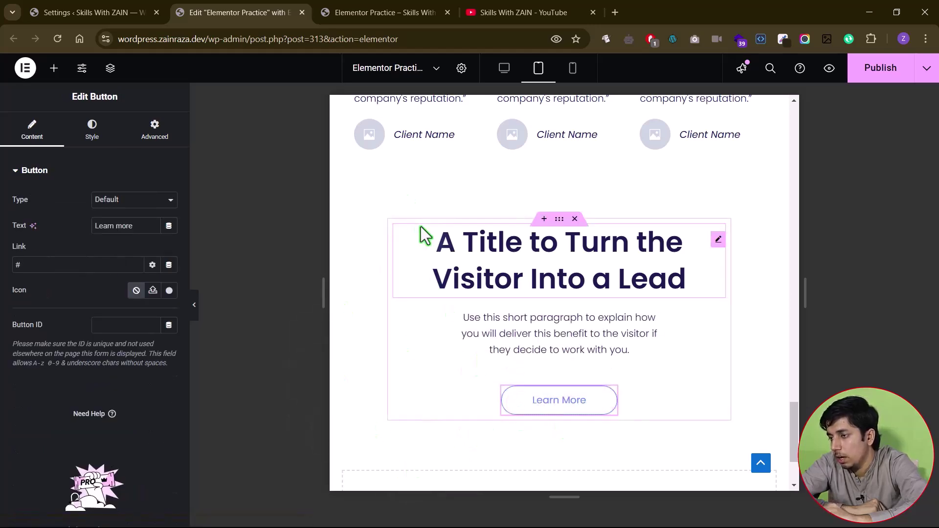
scroll(419, 235, up, 10)
scroll(421, 236, down, 9)
scroll(424, 235, down, 4)
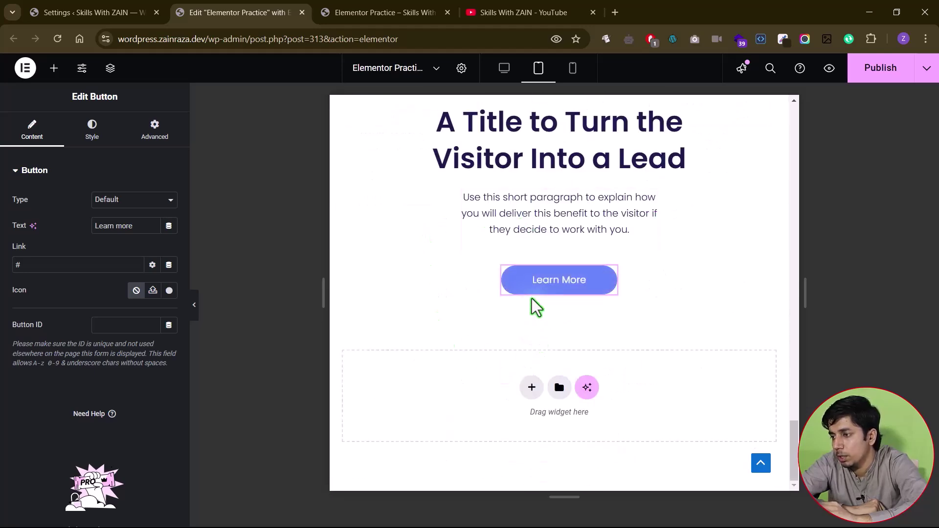
scroll(413, 280, up, 12)
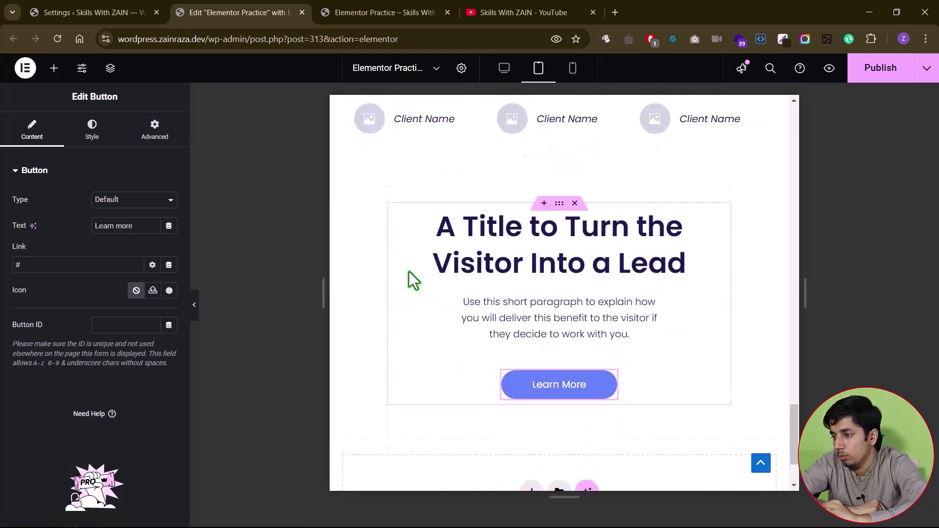
scroll(413, 280, down, 2)
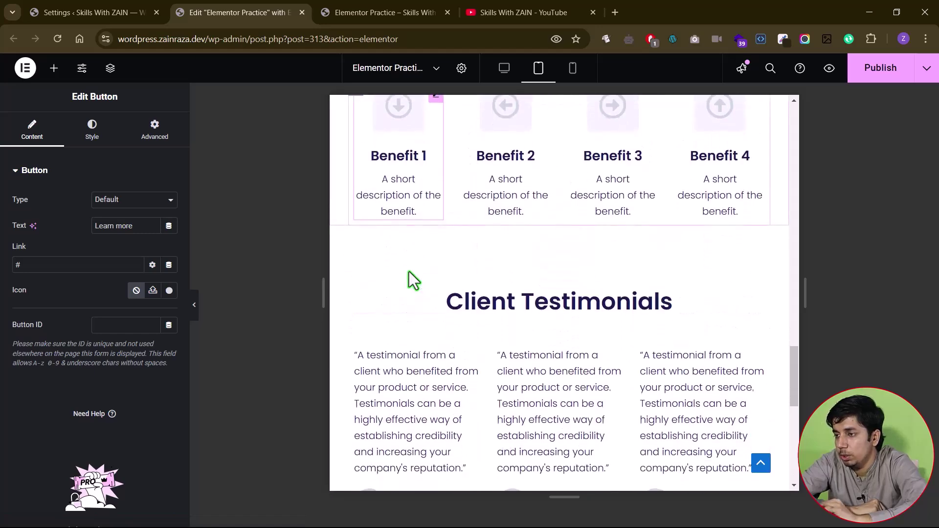
scroll(413, 280, up, 15)
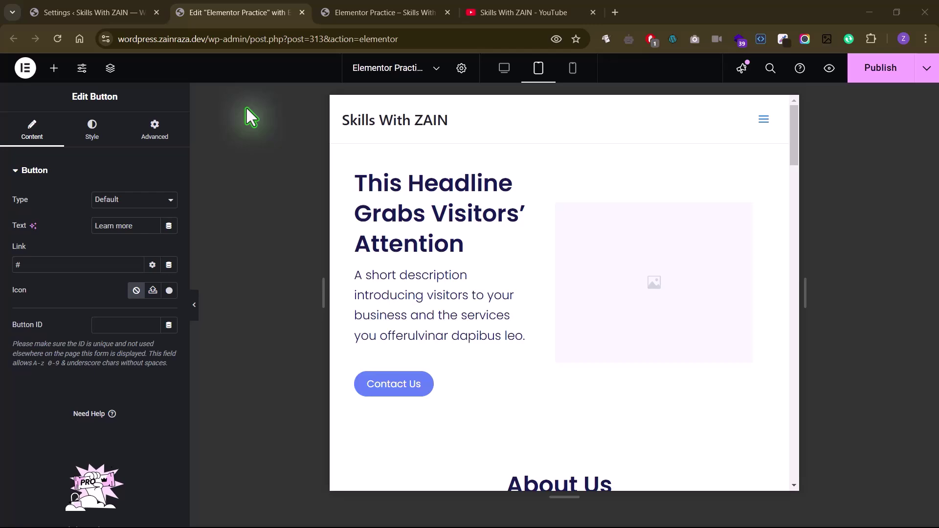
Switch to the desktop preview and examine the page at full width with the settings sidebar temporarily hidden.
click(503, 68)
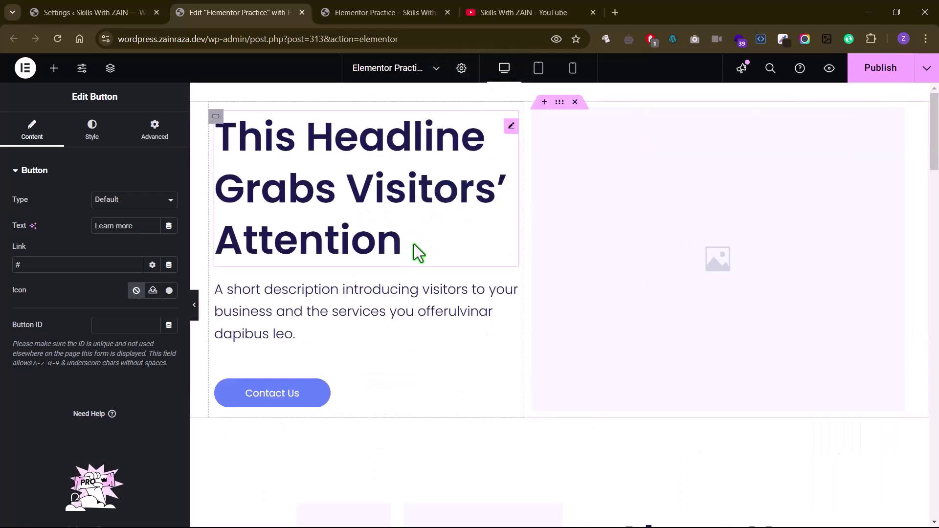
scroll(418, 252, down, 15)
scroll(415, 251, up, 2)
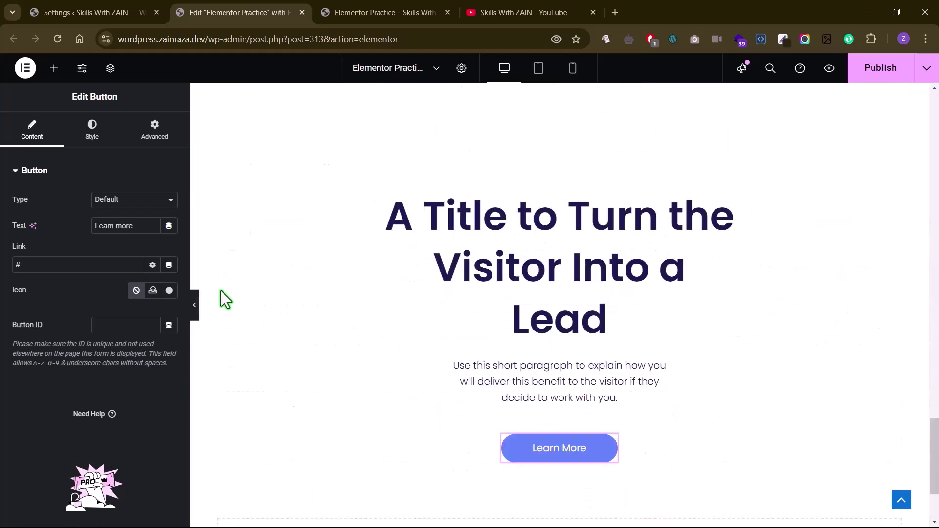
click(190, 306)
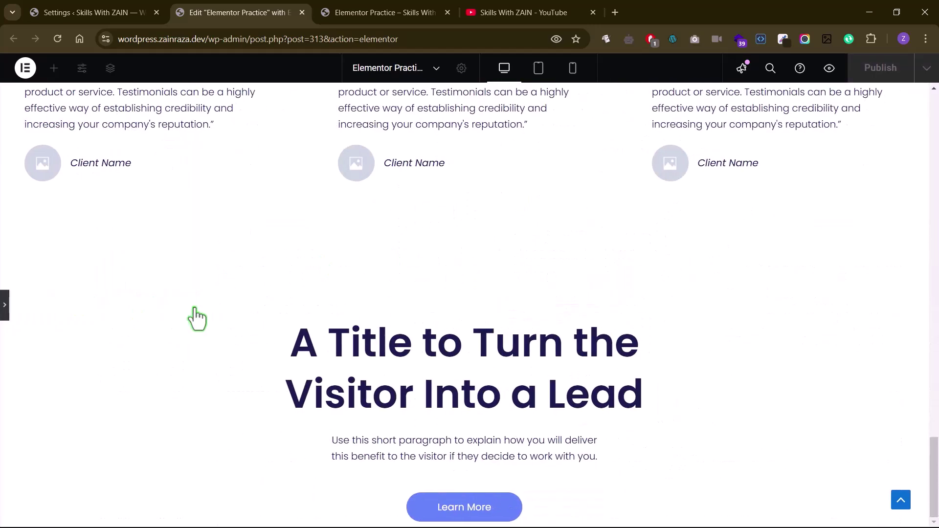
scroll(195, 318, up, 5)
scroll(198, 319, up, 20)
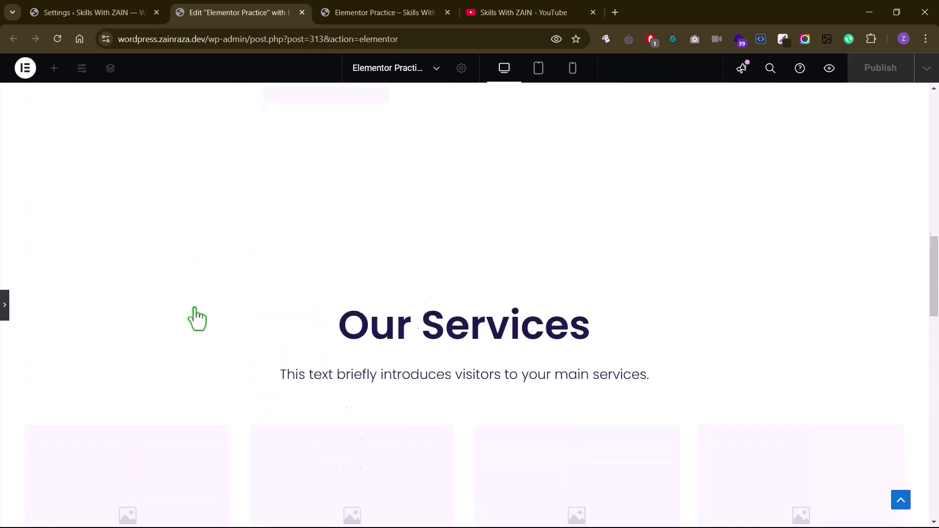
click(5, 307)
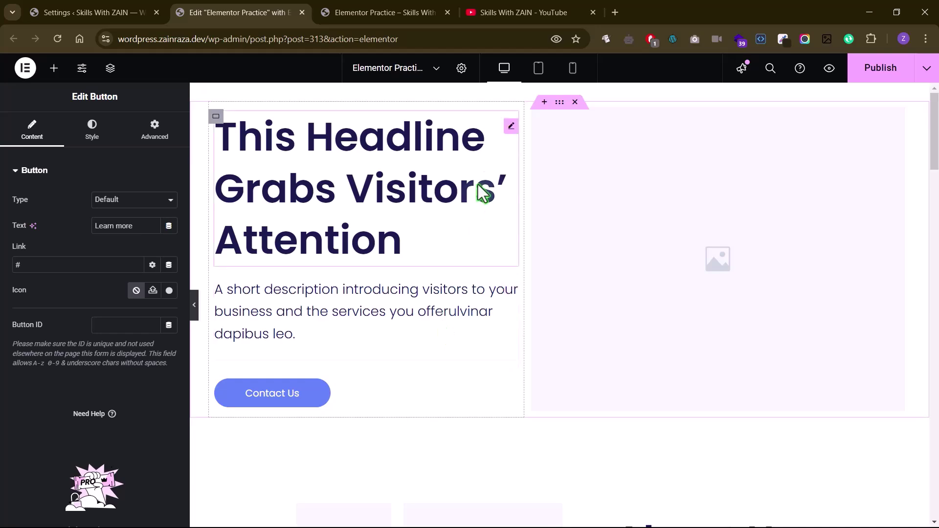
Return to the tablet preview and examine the page's sections, especially the hero and About Us areas.
click(540, 69)
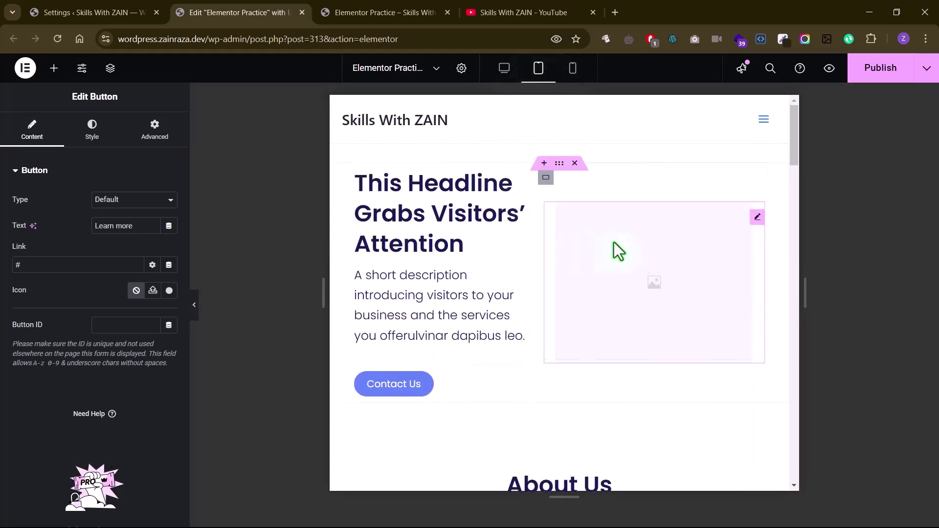
scroll(610, 252, down, 15)
scroll(414, 243, up, 20)
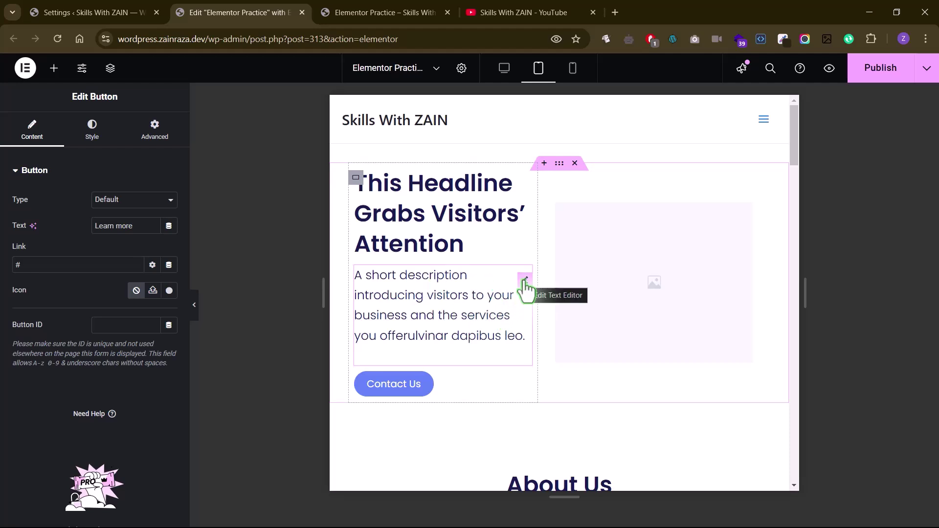
scroll(467, 357, down, 3)
scroll(467, 356, up, 3)
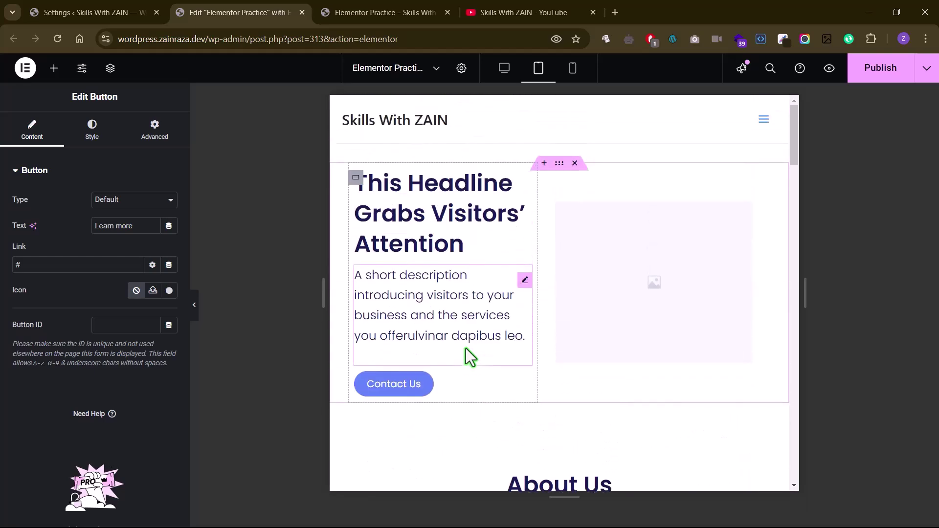
scroll(470, 357, down, 5)
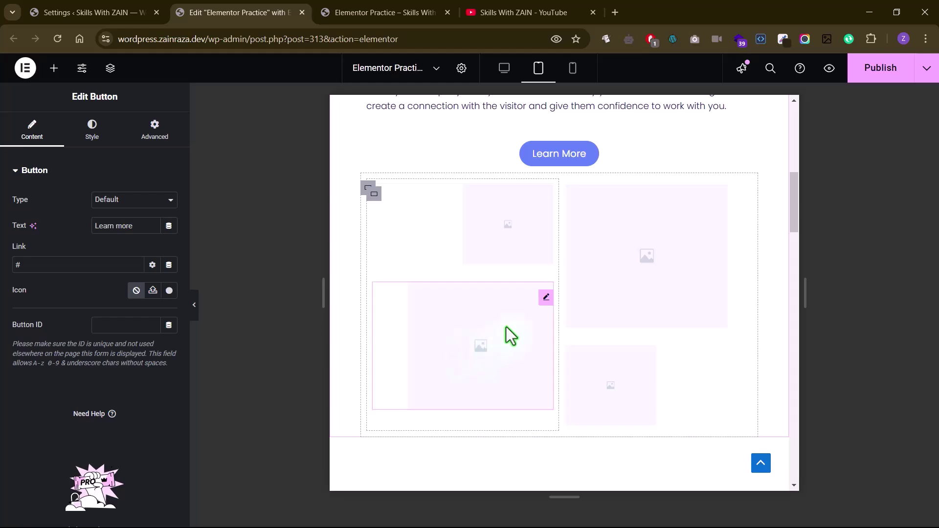
scroll(535, 321, up, 5)
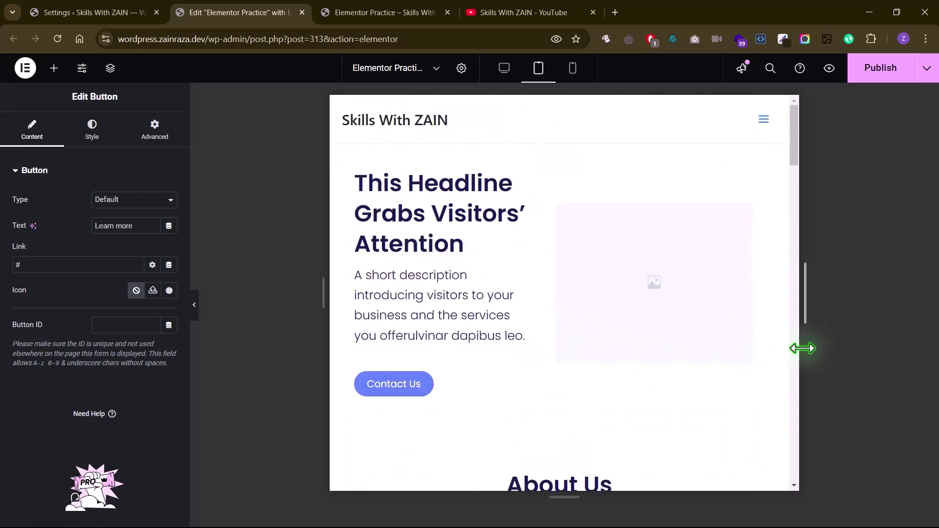
scroll(529, 309, down, 1)
scroll(529, 309, up, 1)
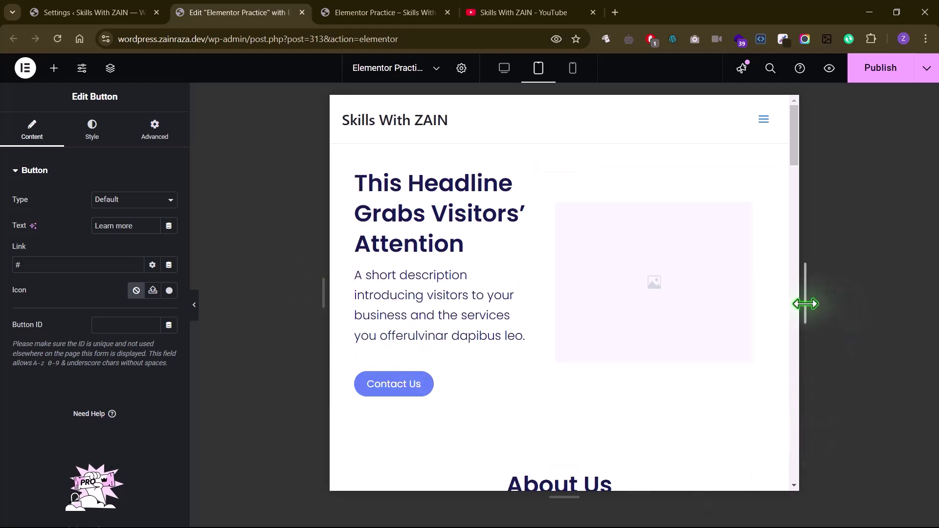
Widen the tablet preview and check how every section down to the call-to-action adapts to the larger width.
drag(806, 304, 932, 286)
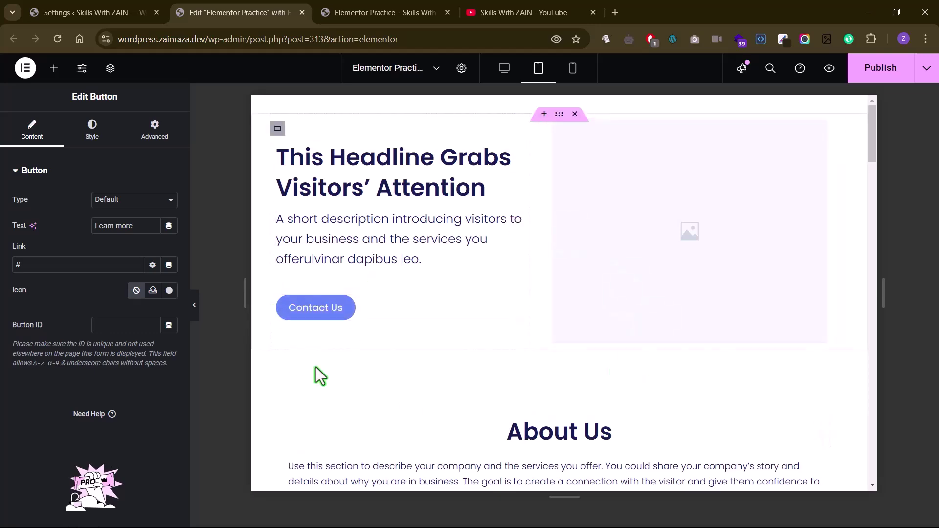
scroll(650, 377, down, 15)
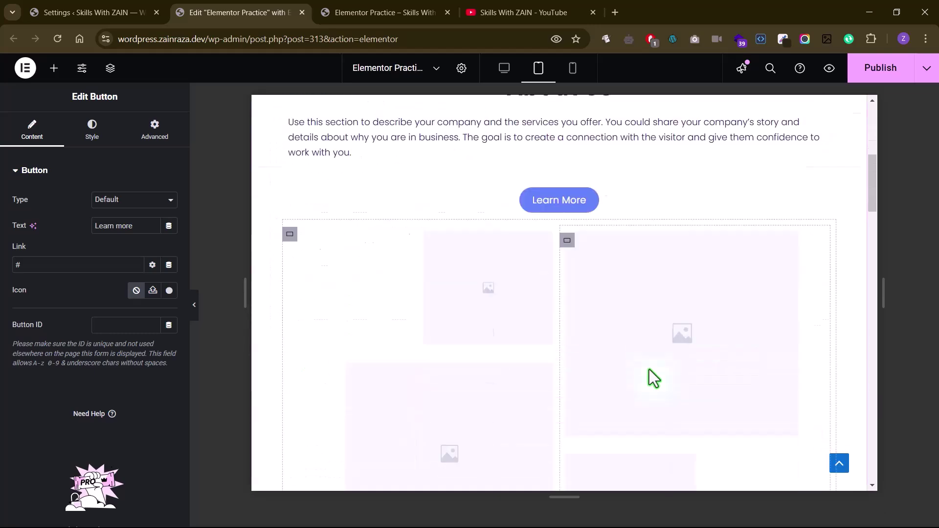
scroll(654, 379, down, 20)
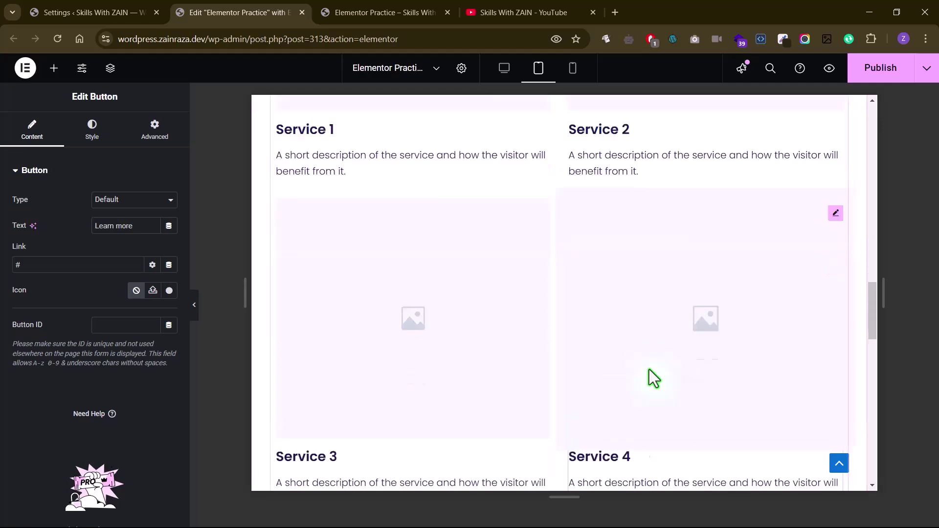
scroll(654, 379, down, 2)
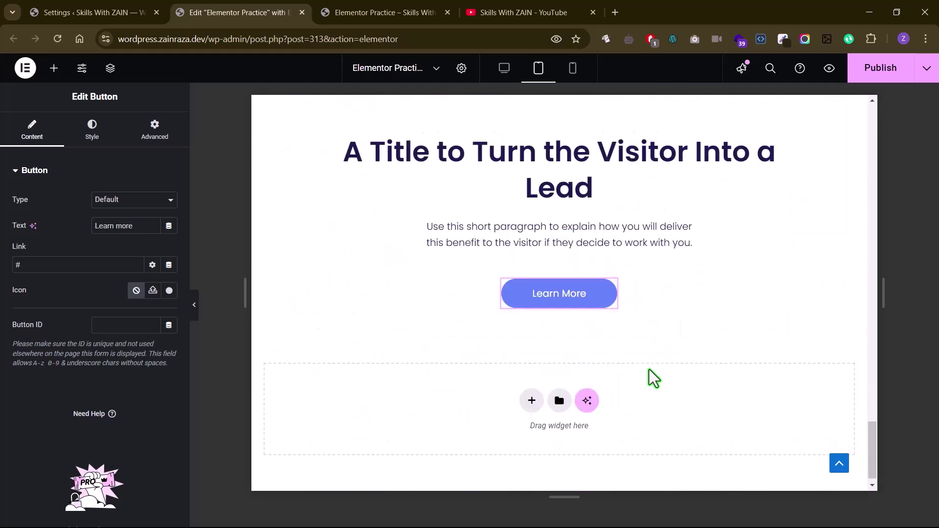
scroll(652, 380, up, 3)
scroll(519, 250, up, 20)
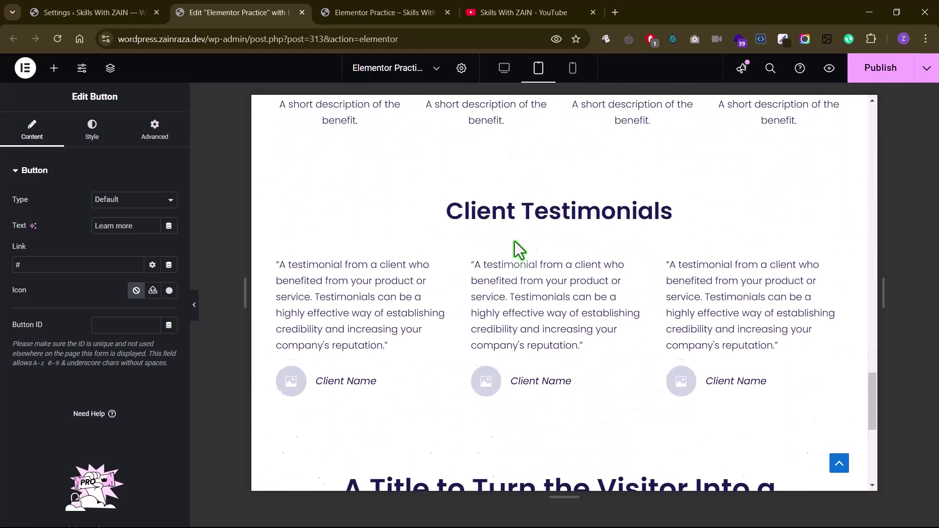
Narrow the preview back to the standard tablet width and check the page from the hero section through the testimonials.
drag(871, 295, 651, 309)
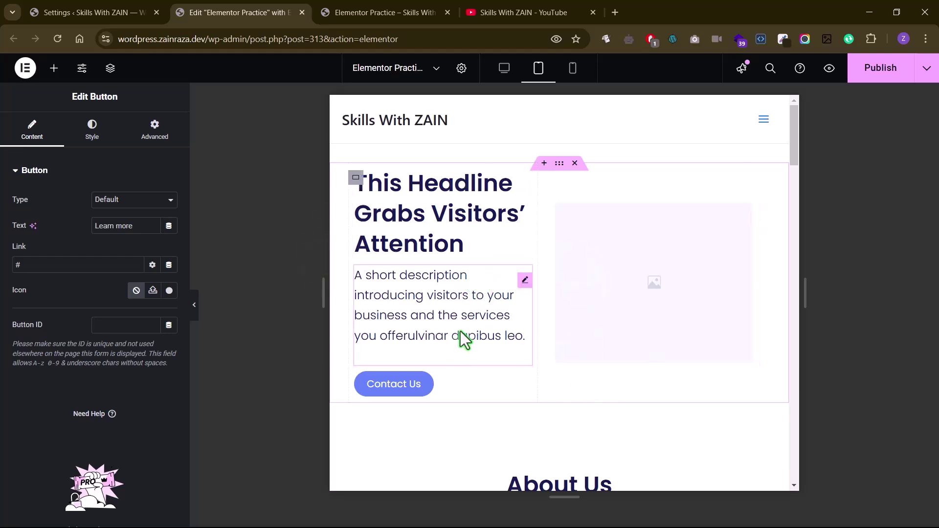
scroll(522, 373, down, 10)
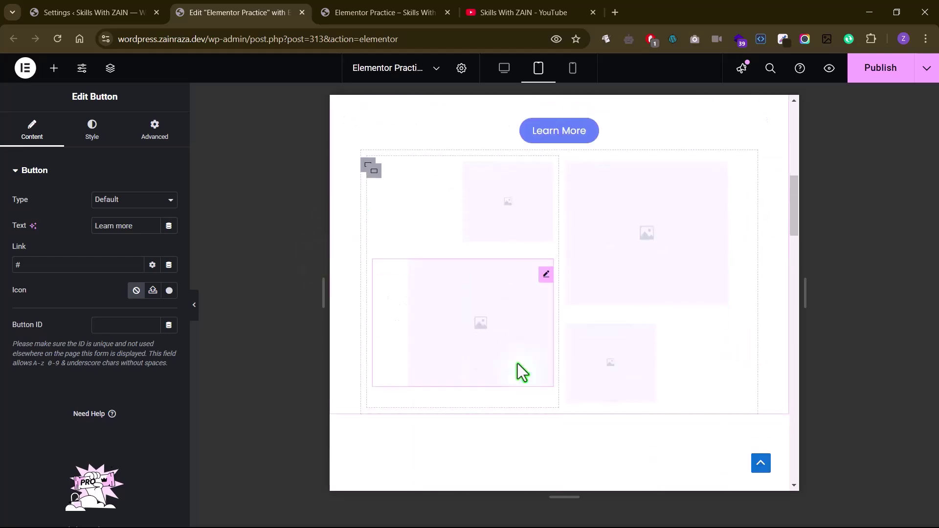
scroll(521, 373, down, 12)
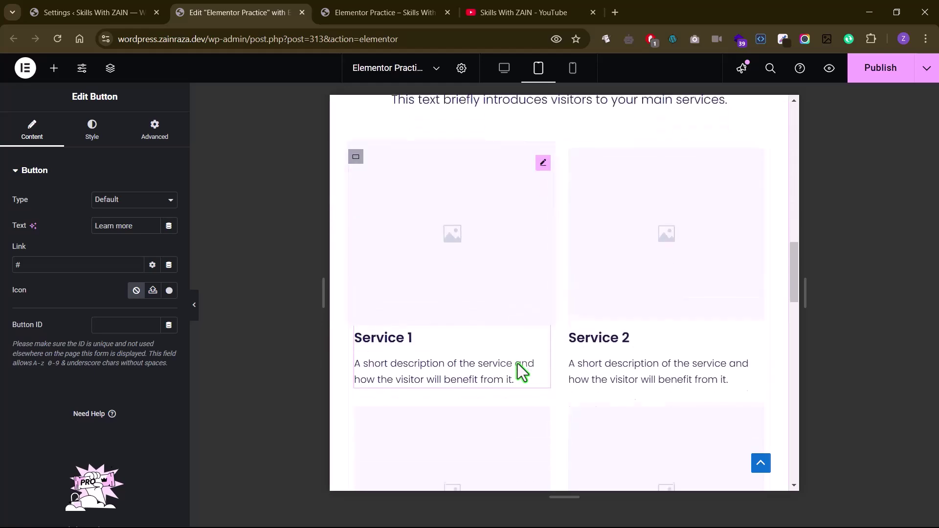
scroll(521, 373, down, 8)
scroll(521, 373, up, 15)
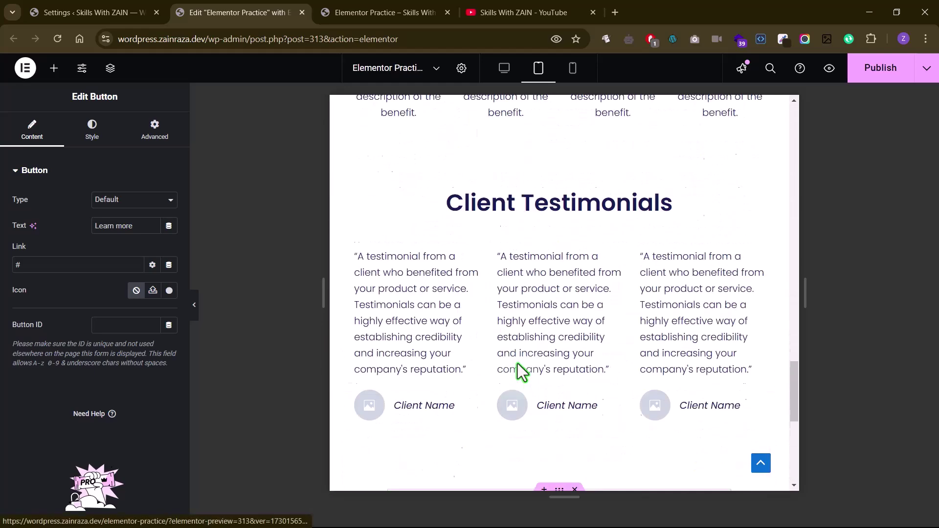
scroll(522, 373, up, 10)
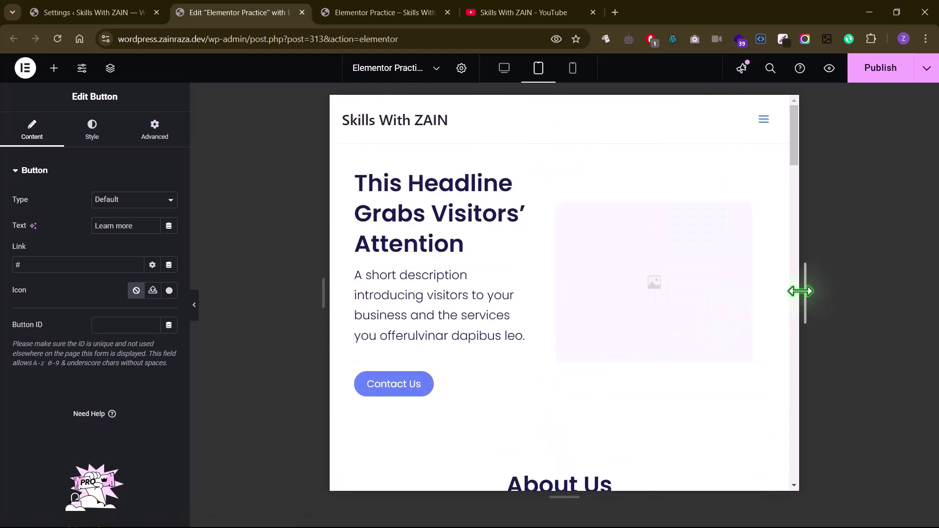
drag(800, 292, 776, 319)
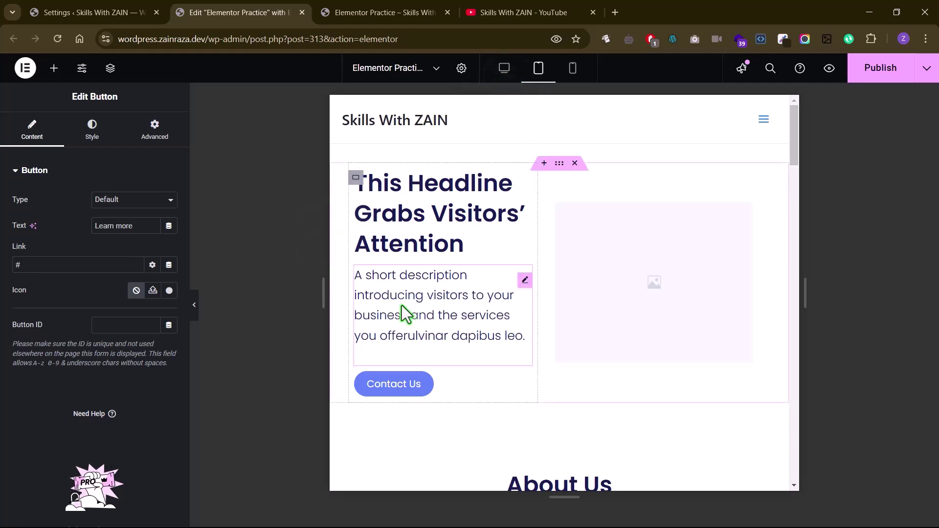
click(442, 242)
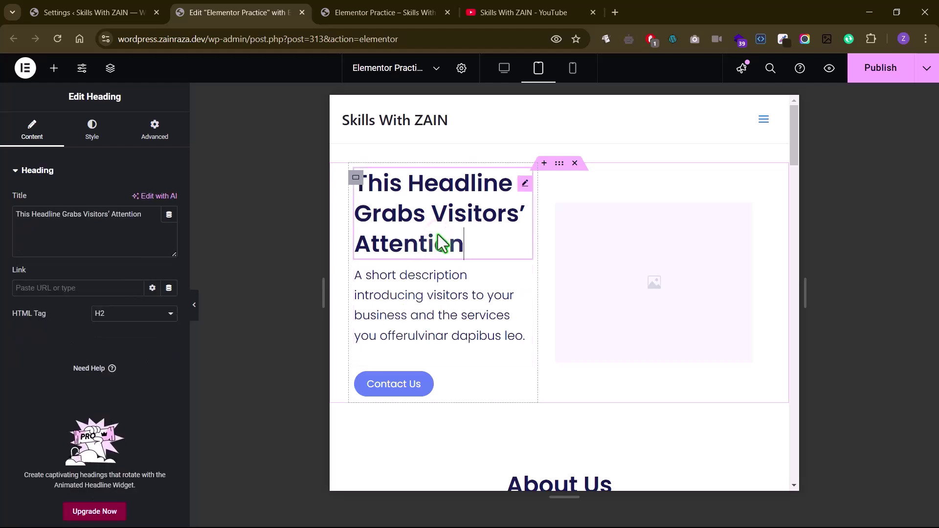
click(628, 278)
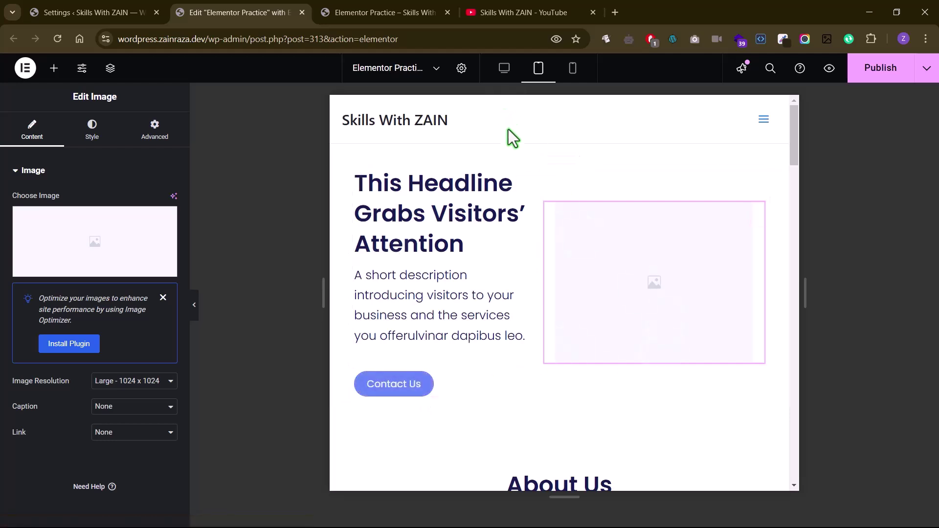
mouse_move(800, 305)
mouse_down()
mouse_move(915, 284)
mouse_move(842, 284)
mouse_move(871, 282)
mouse_move(802, 301)
mouse_up()
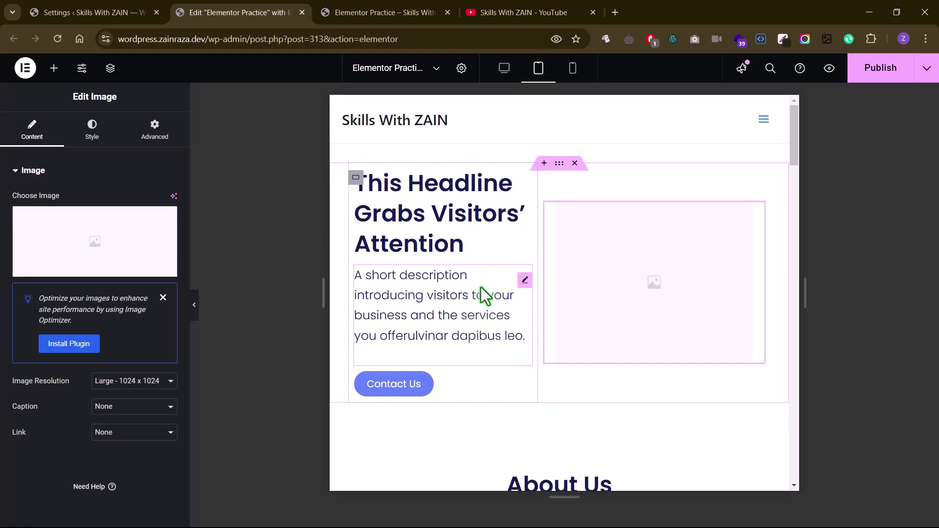
Switch to the mobile preview and set the hero headline's font size to 30 px.
scroll(502, 341, down, 9)
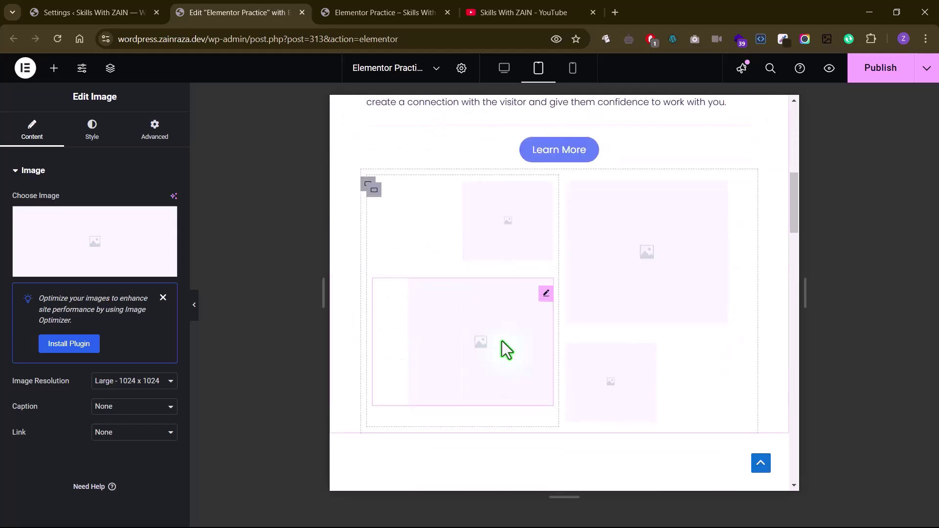
scroll(502, 342, up, 10)
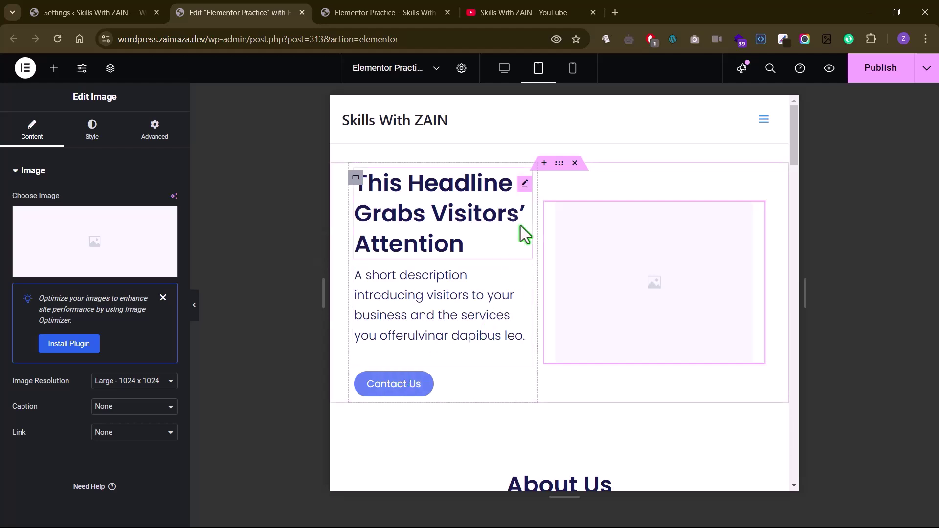
click(573, 71)
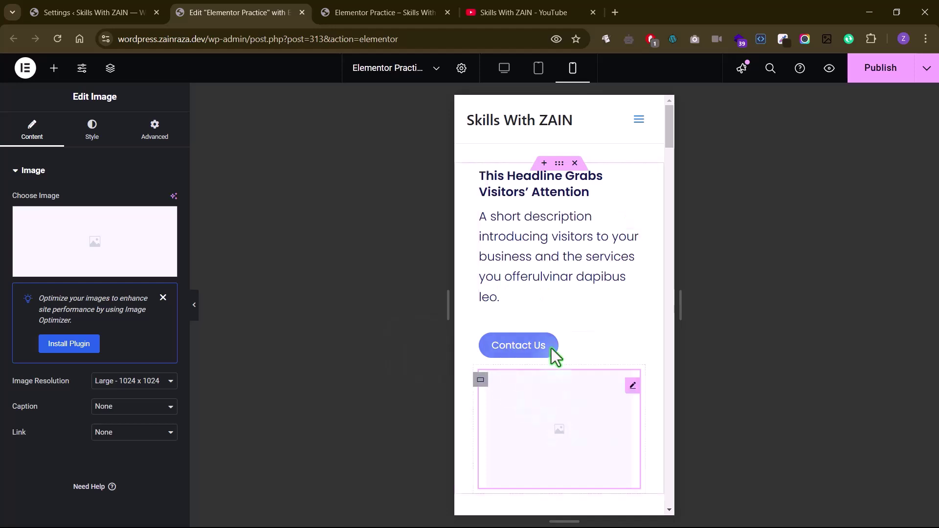
click(607, 190)
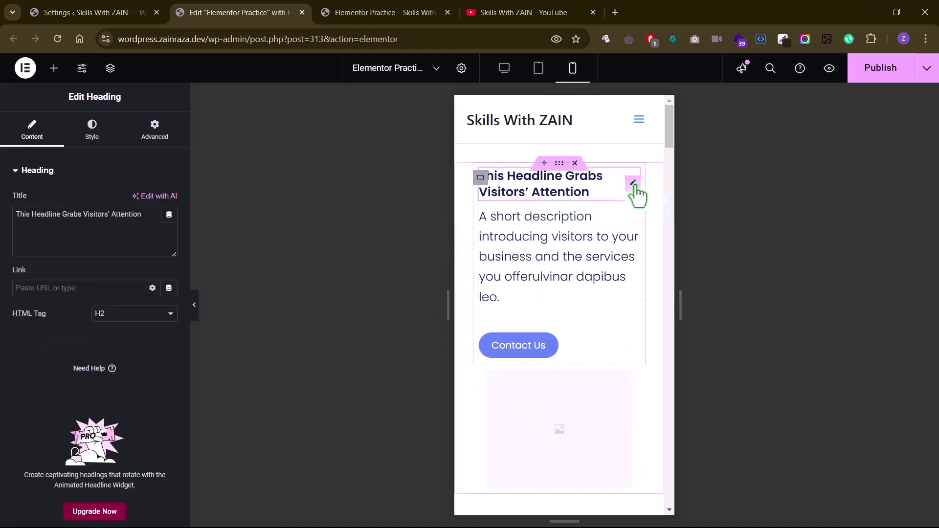
click(89, 152)
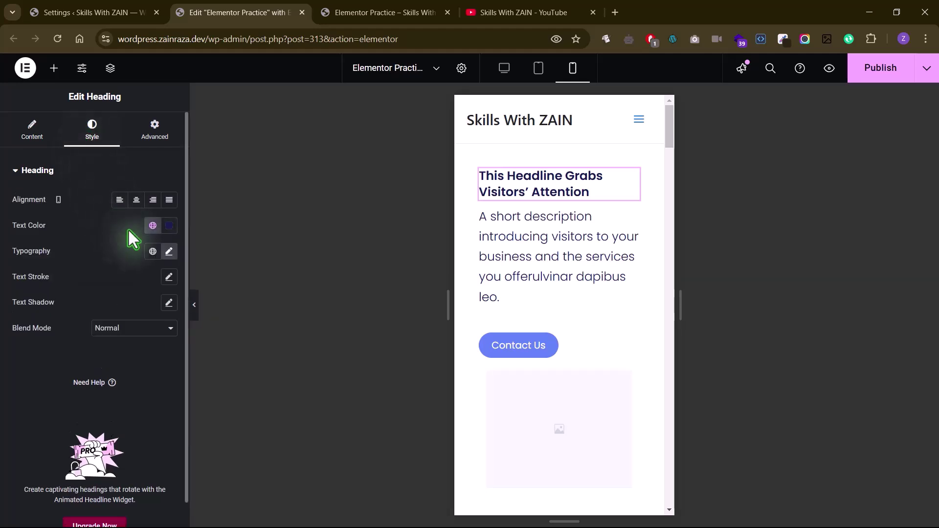
click(169, 252)
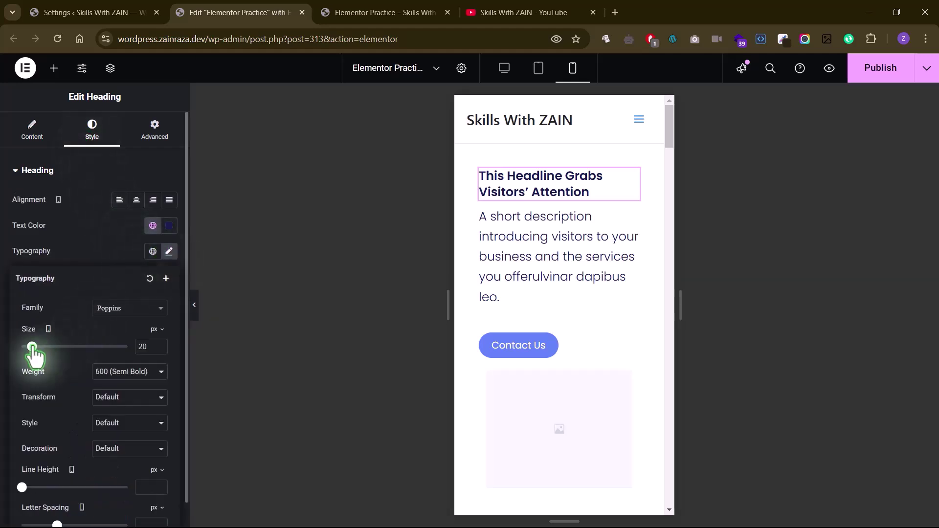
drag(31, 347, 37, 347)
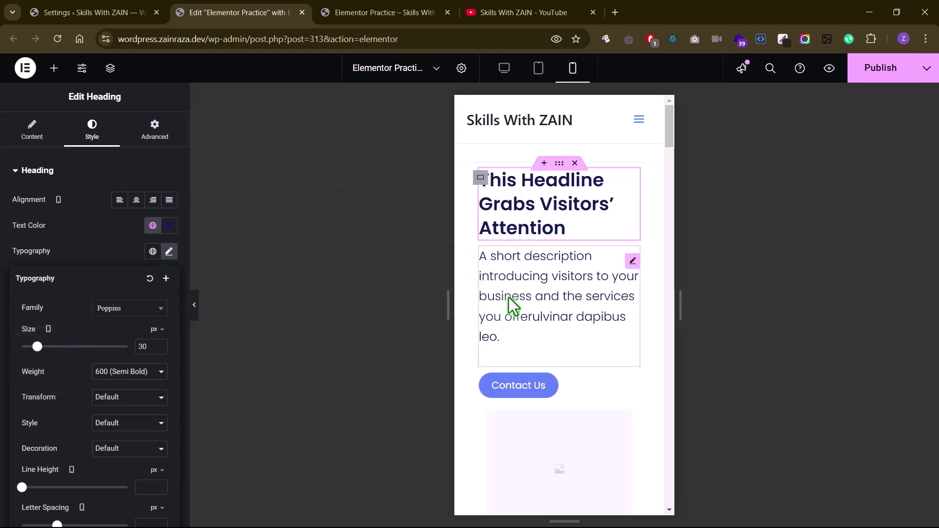
click(544, 198)
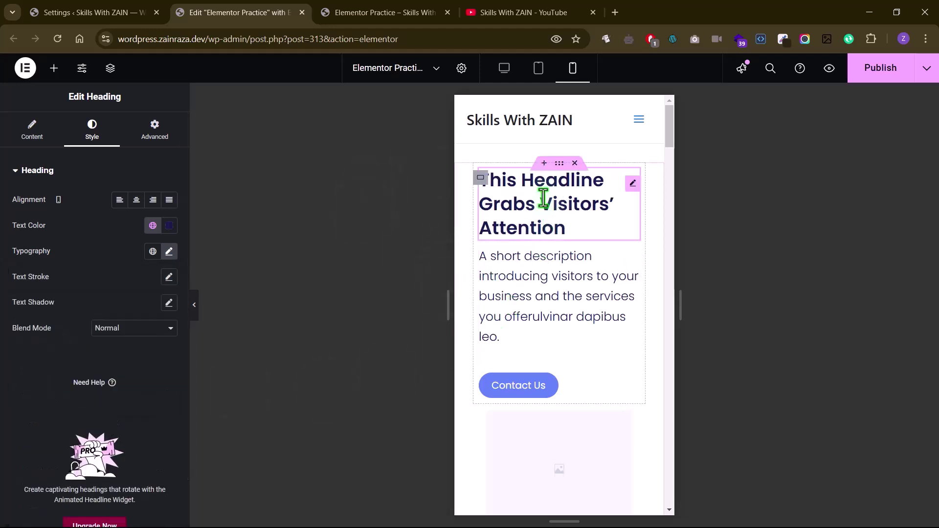
Unlink the mobile padding of the outer hero container and set its right and left padding to 10 px.
click(479, 180)
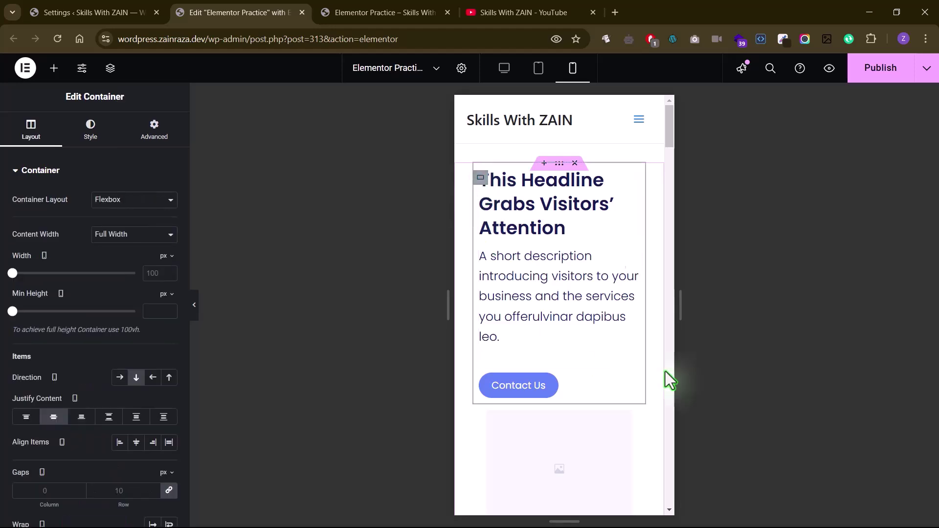
click(559, 164)
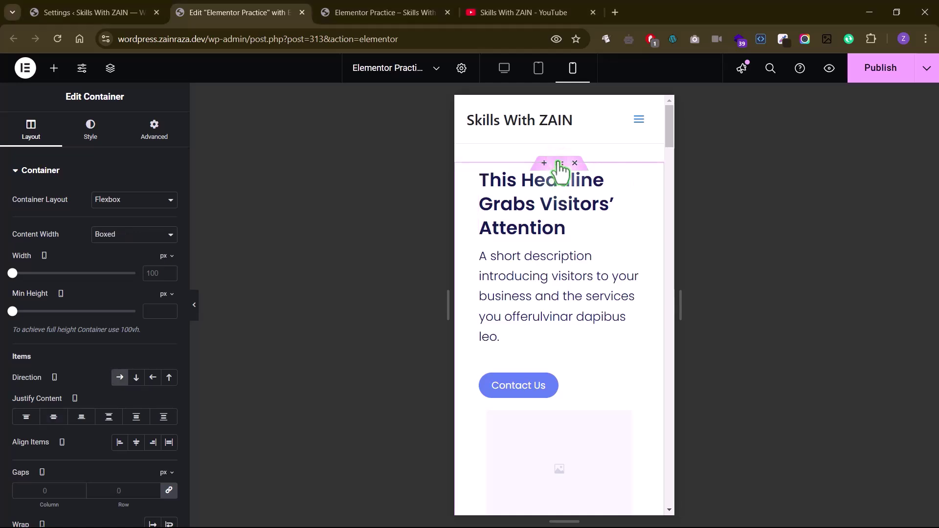
click(147, 137)
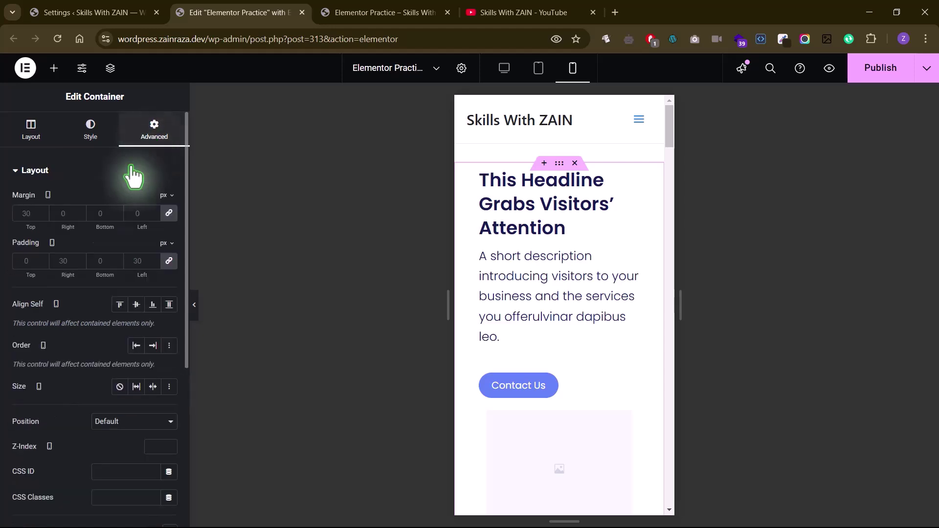
click(168, 261)
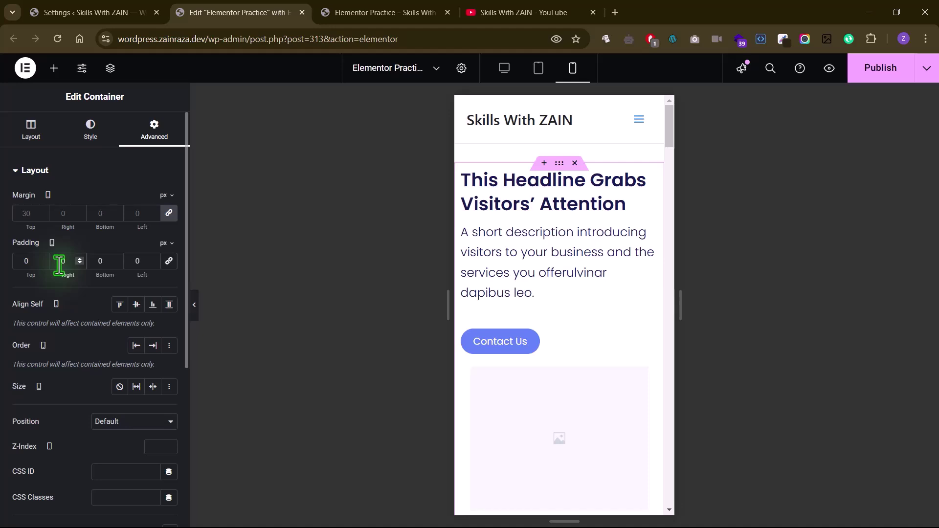
text(1)
click(132, 265)
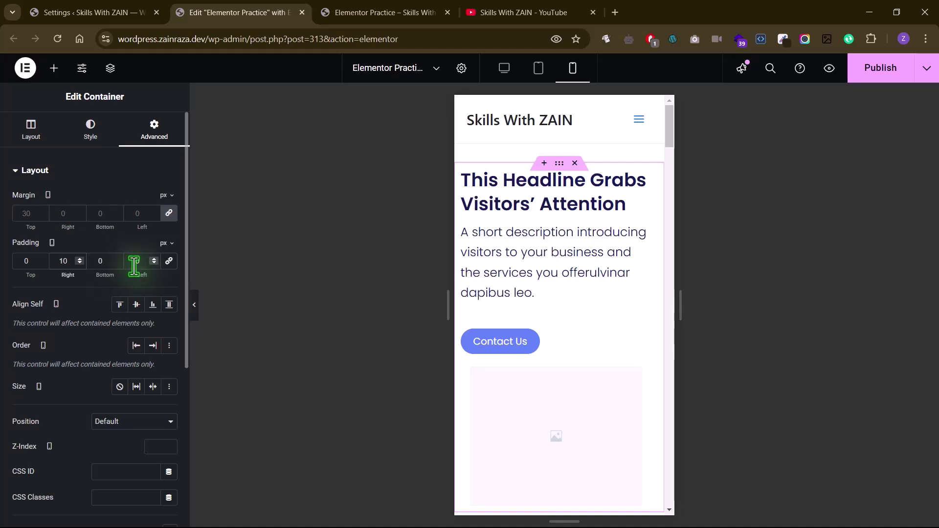
text(10)
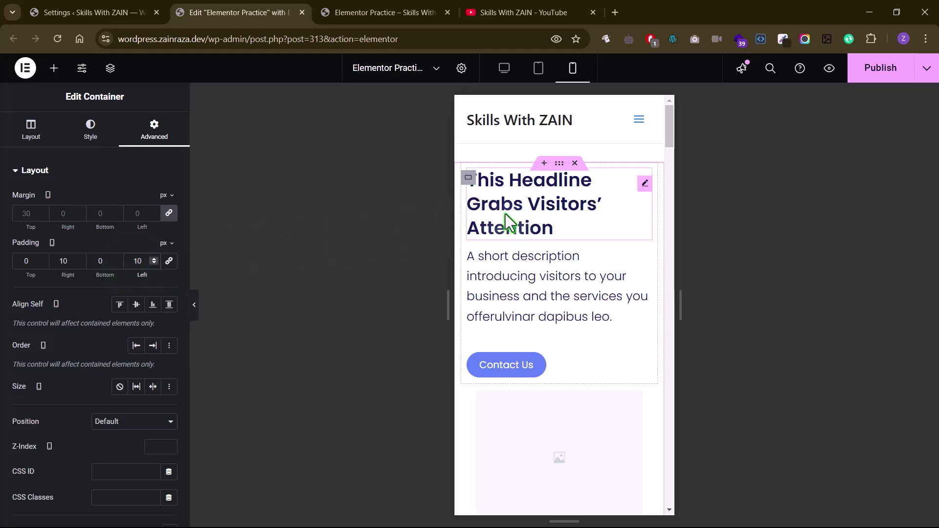
Set the mobile padding of the inner container holding the hero text and button to 0 px on all sides, with the values unlinked.
click(470, 179)
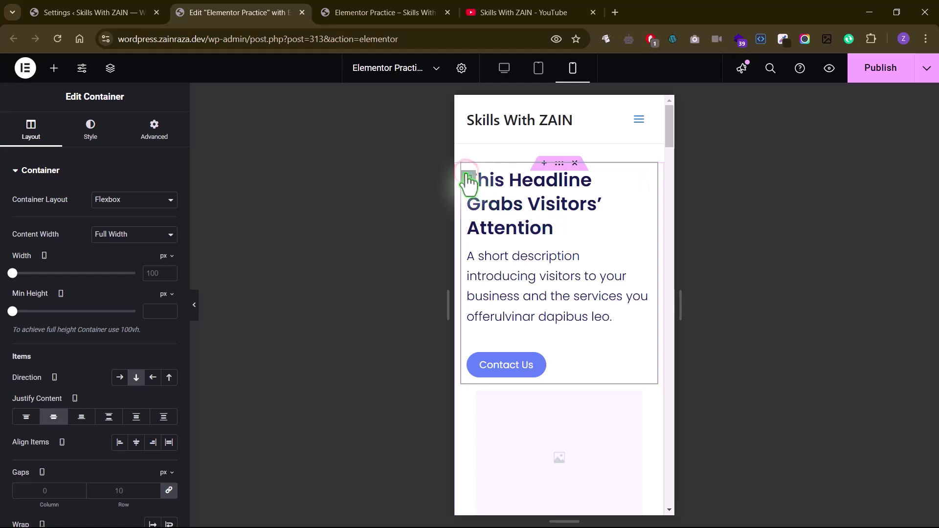
click(149, 136)
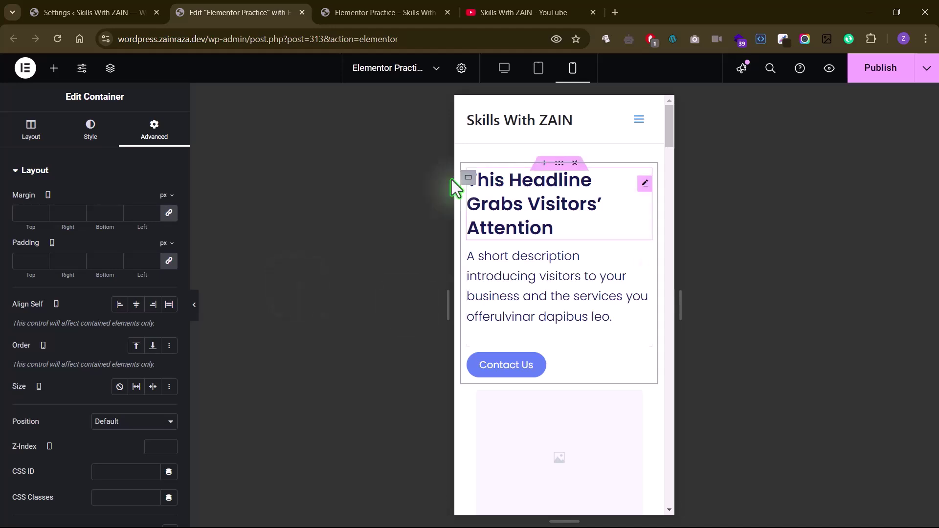
click(169, 262)
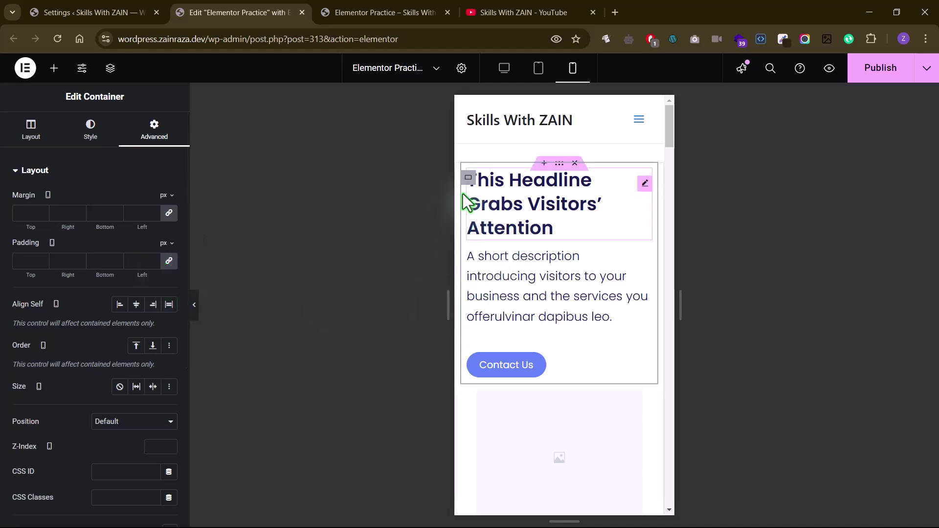
click(169, 263)
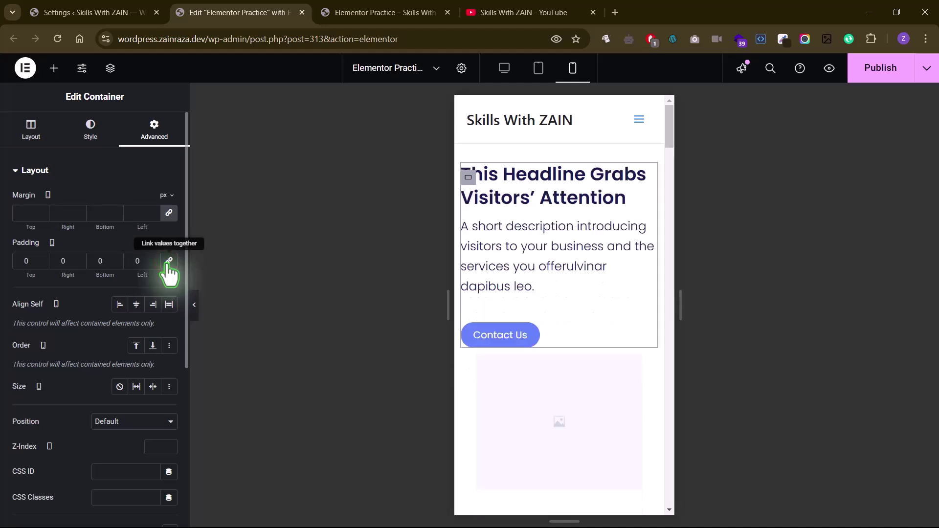
click(564, 425)
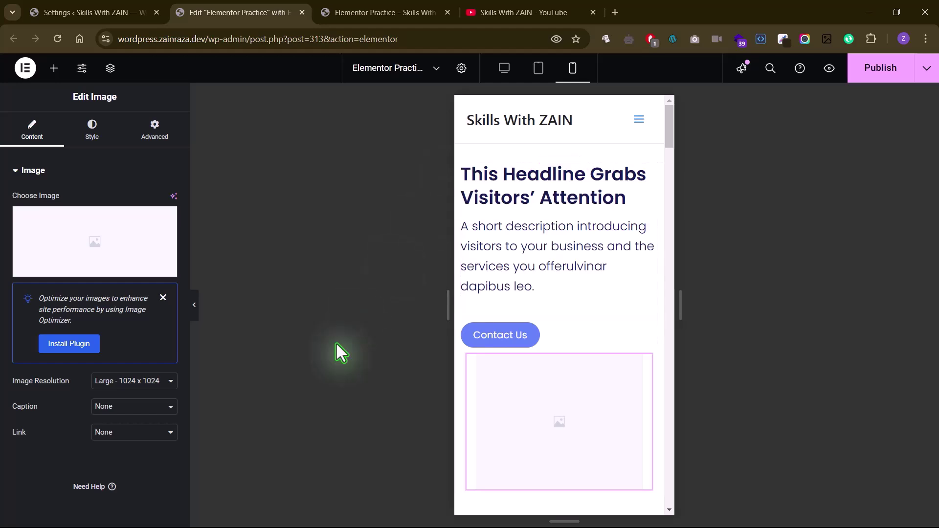
Set the left and right mobile padding of the inner hero text container to 5 px.
click(467, 178)
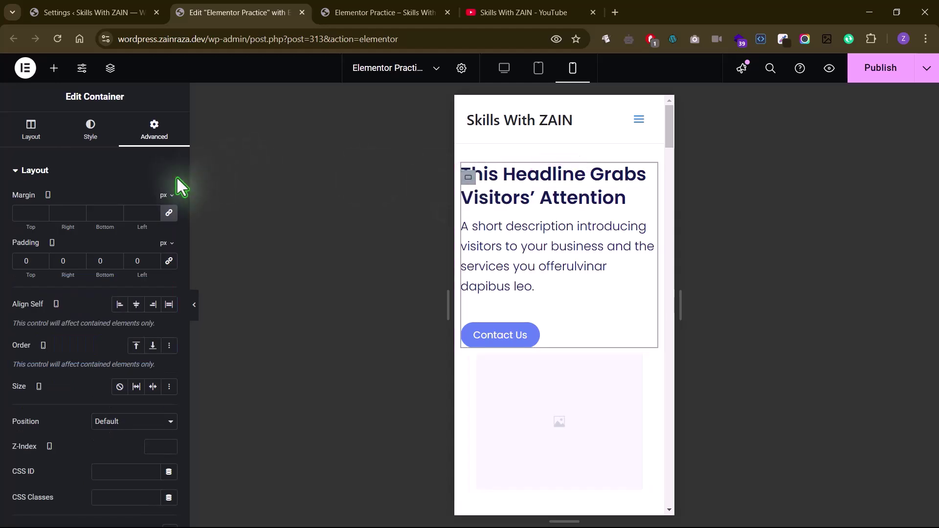
click(54, 266)
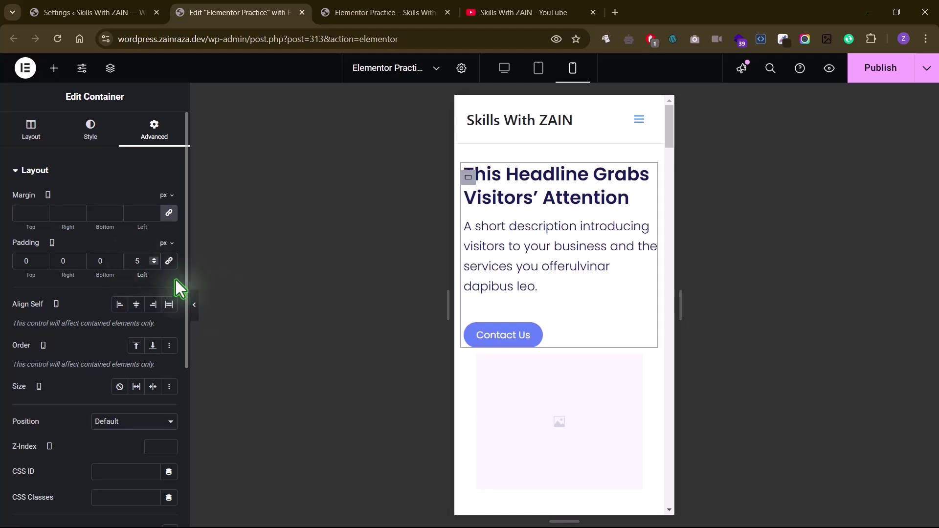
key(ctrl+z)
click(466, 179)
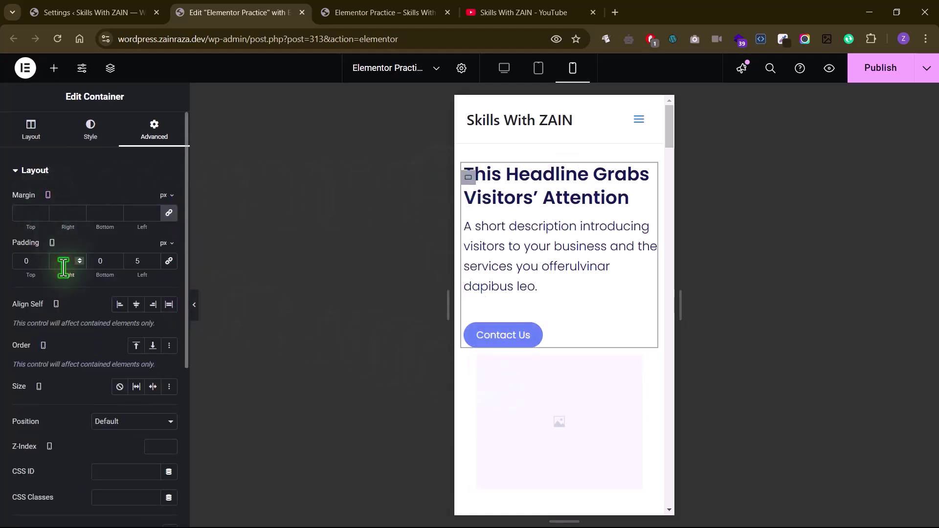
key(Up)
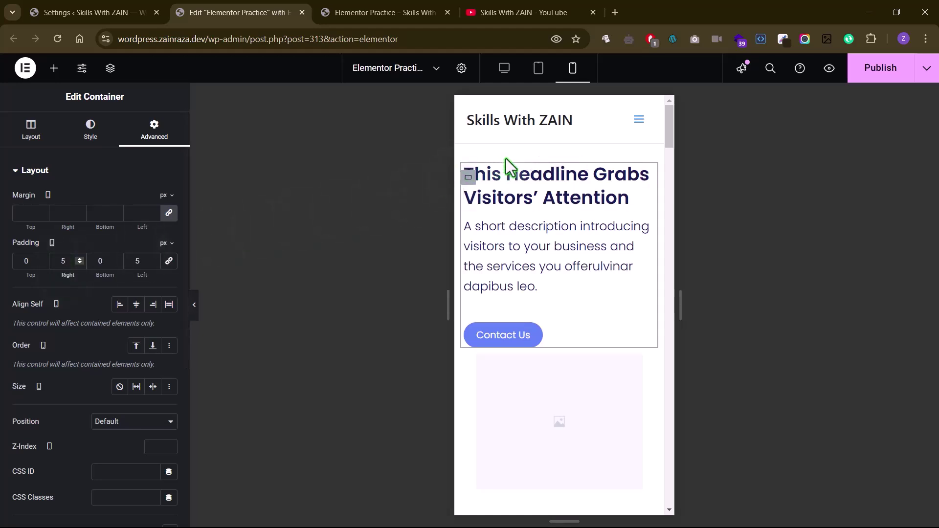
Center the hero headline on mobile and reduce its font size to 28 px.
mouse_move(562, 189)
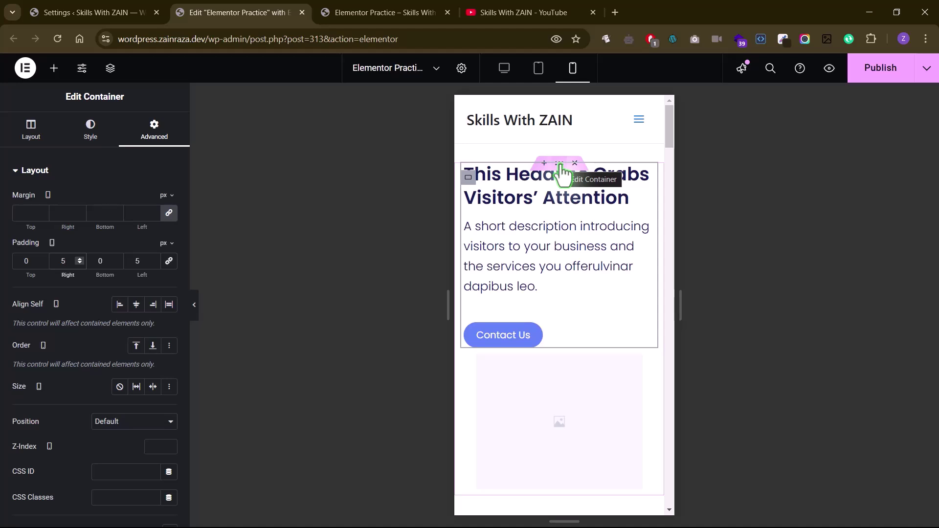
scroll(560, 391, down, 3)
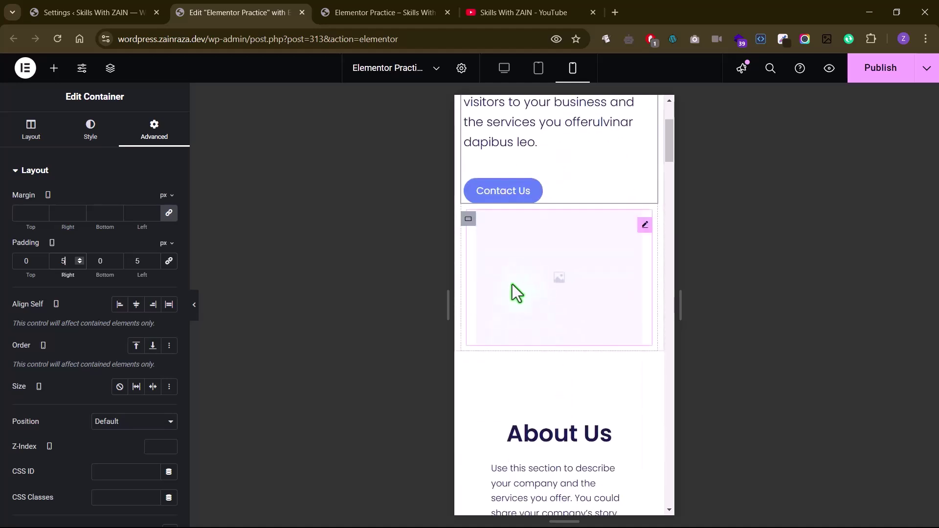
scroll(512, 284, up, 1)
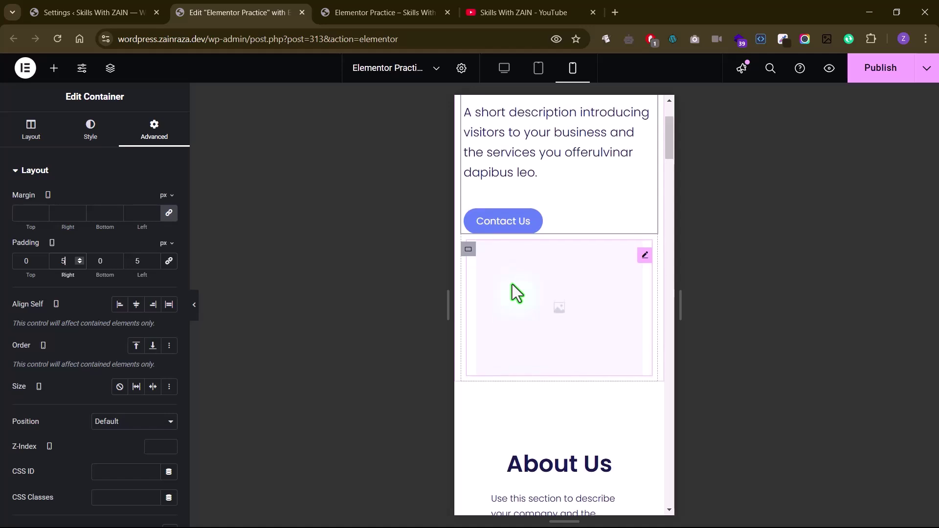
scroll(512, 283, up, 1)
scroll(512, 284, up, 1)
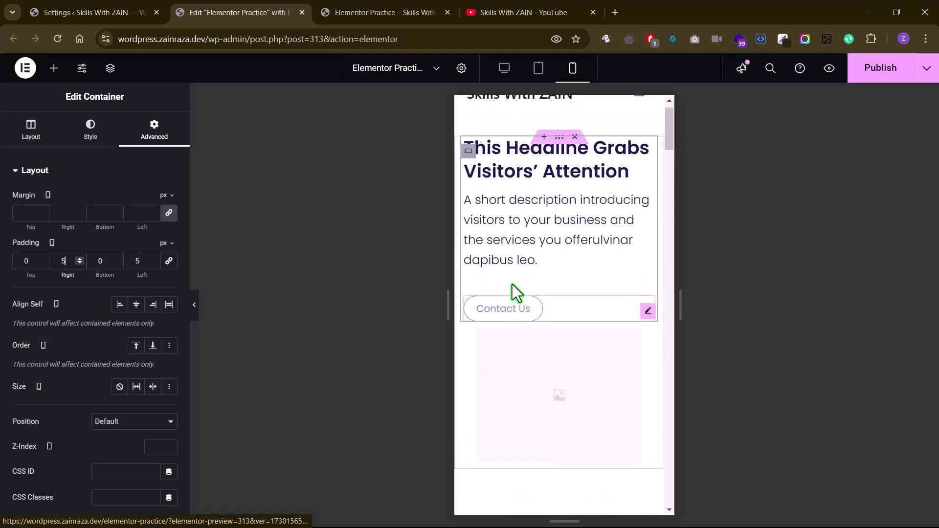
click(542, 176)
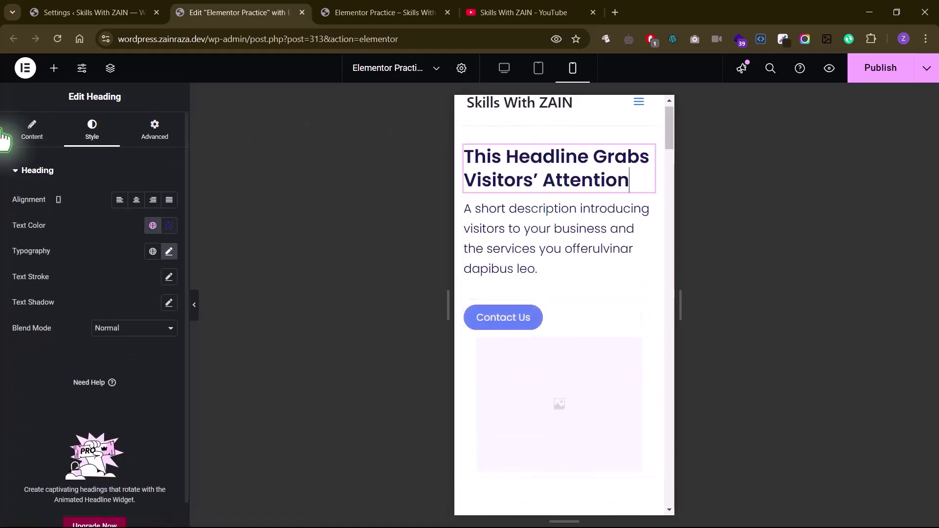
click(137, 200)
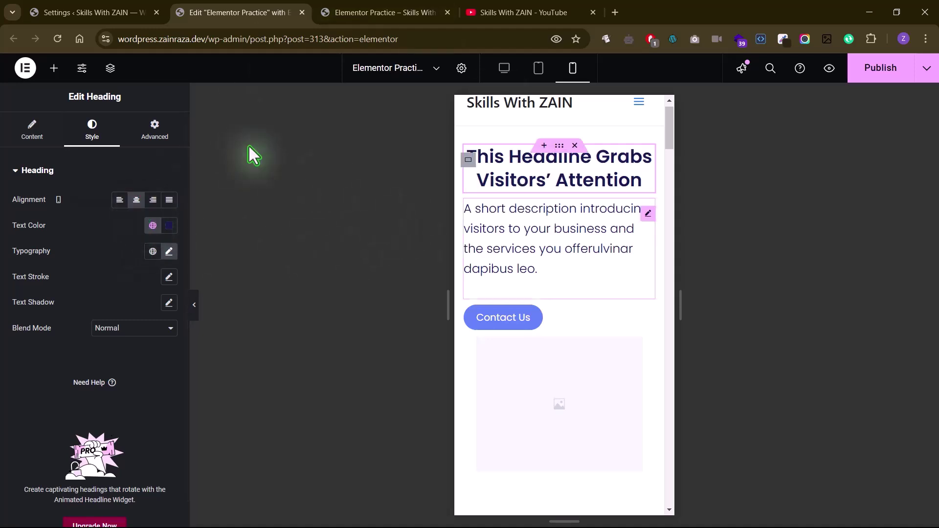
click(170, 252)
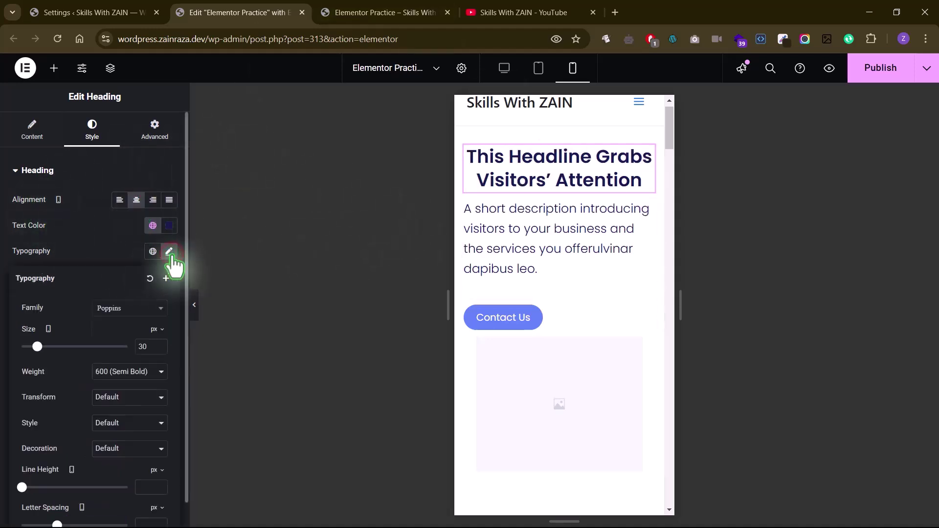
click(157, 348)
click(158, 348)
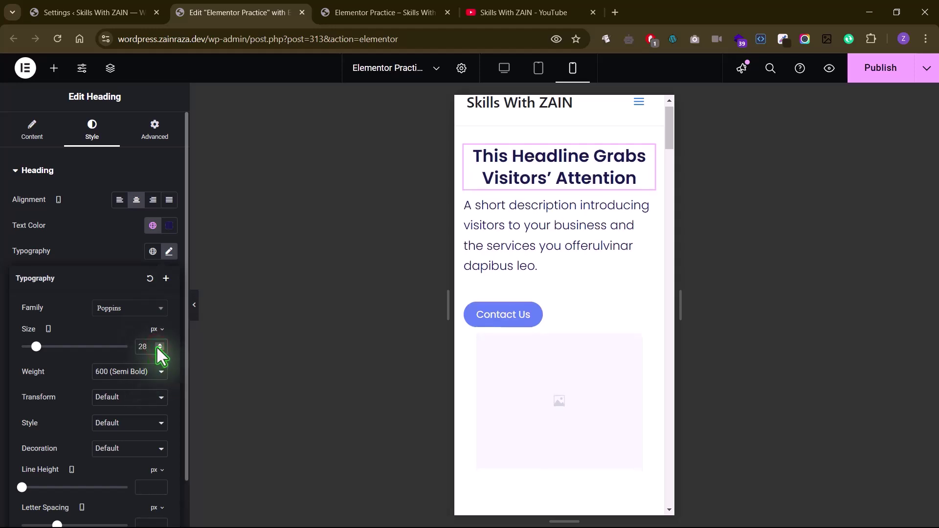
Center the hero description text on mobile and set its font size to 18 px.
click(522, 262)
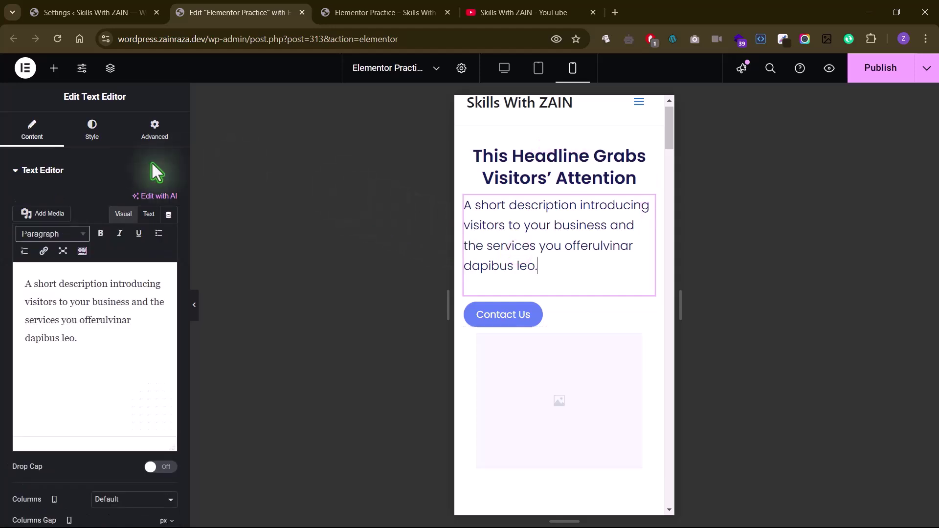
click(88, 141)
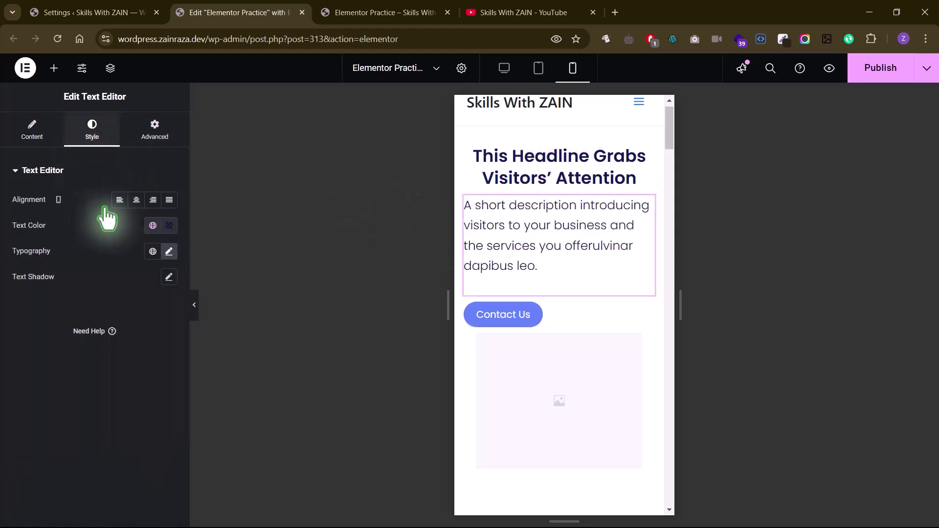
click(135, 201)
click(169, 251)
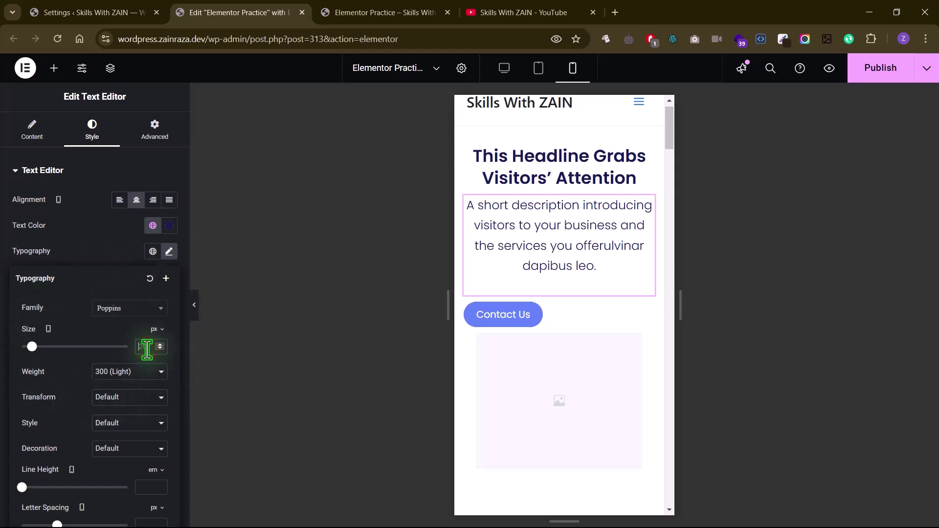
text(18)
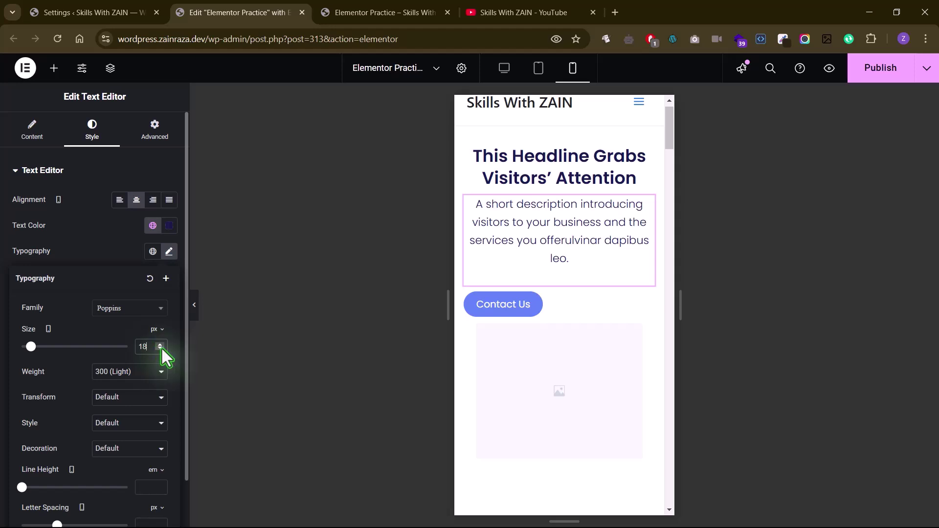
Reduce the hero description's mobile font size by 2 px and center the Contact Us button on mobile.
click(160, 349)
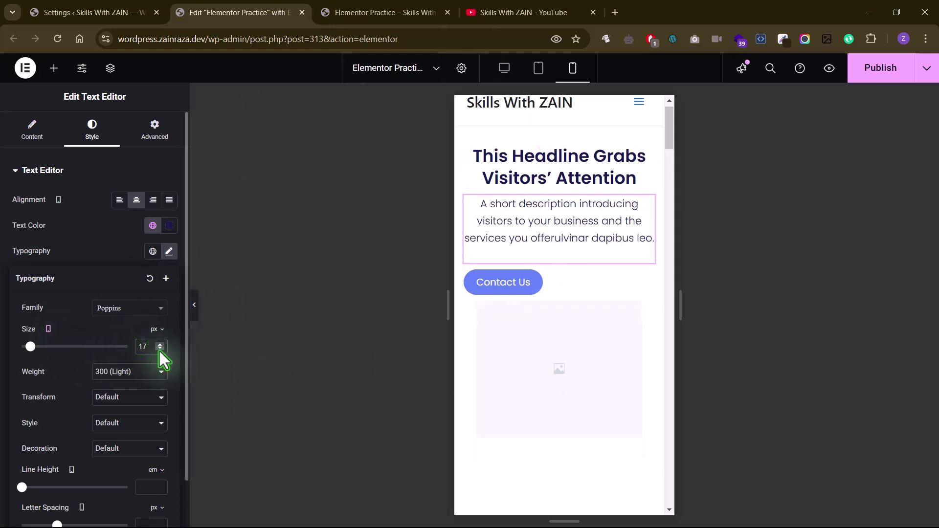
click(159, 349)
click(528, 283)
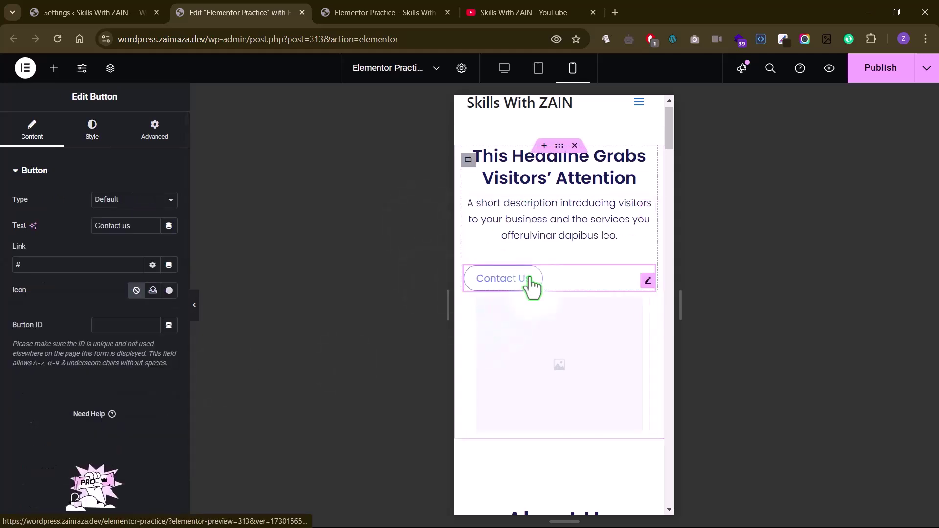
click(88, 133)
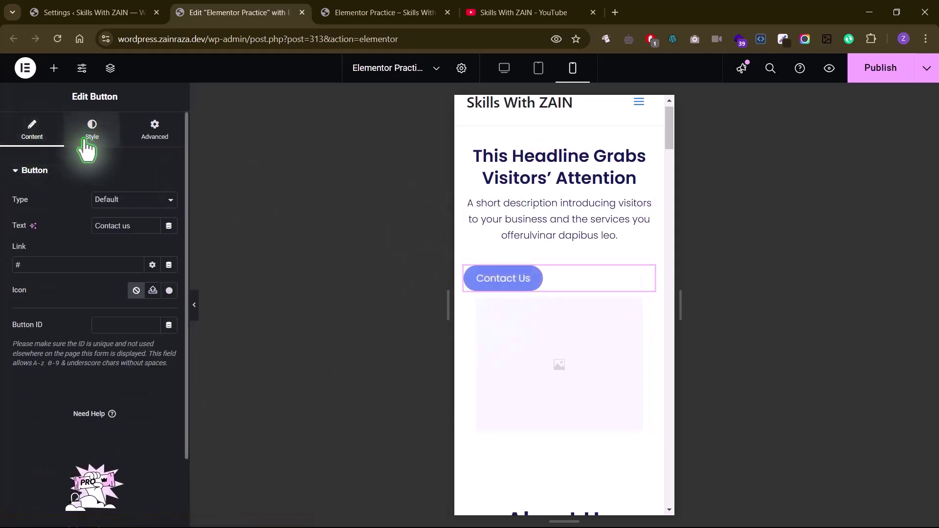
click(135, 204)
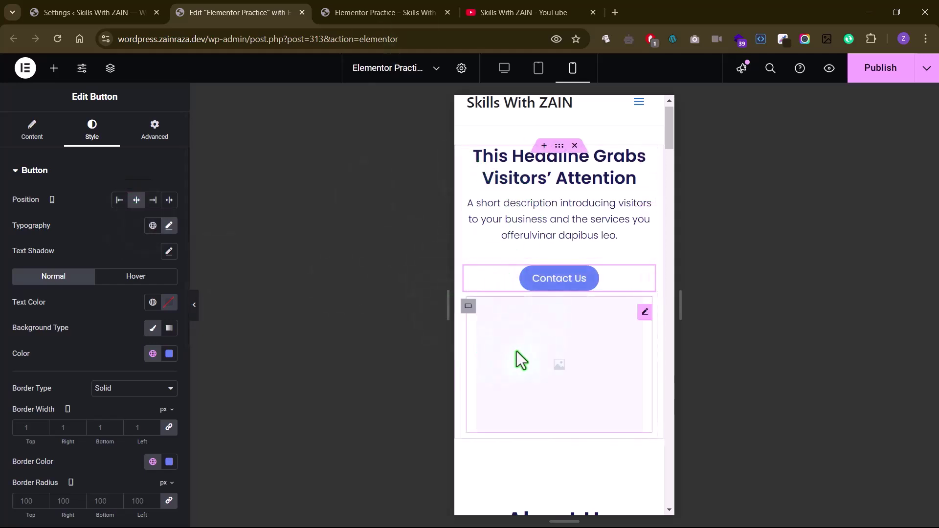
Compare the hero image container's layout across the desktop, tablet and mobile views.
click(469, 307)
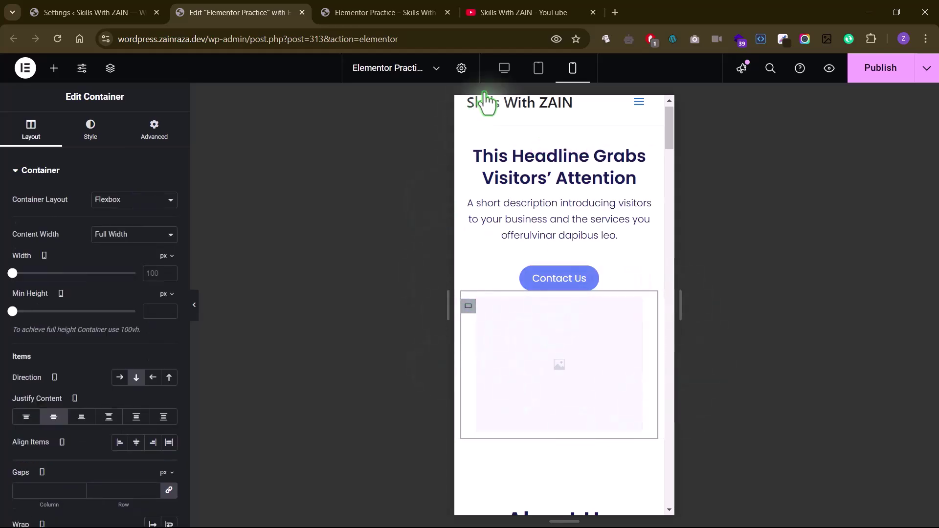
click(499, 78)
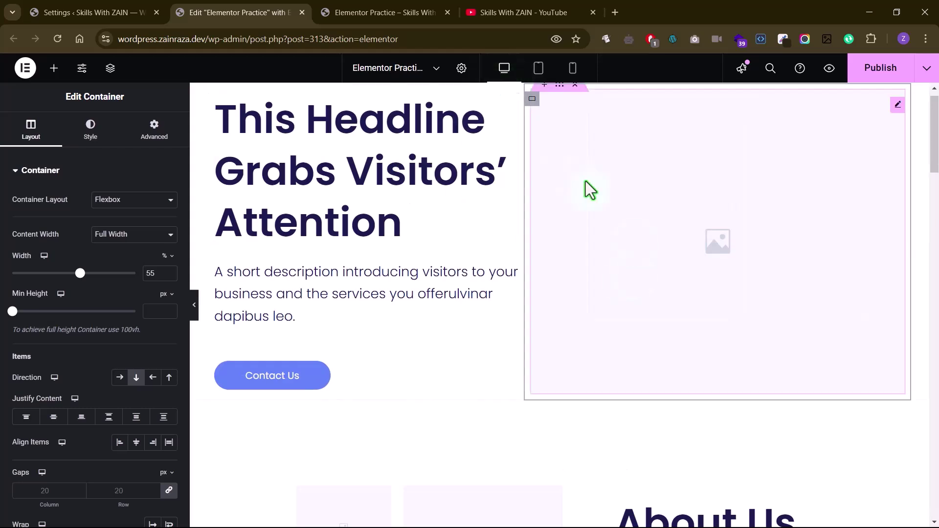
click(538, 69)
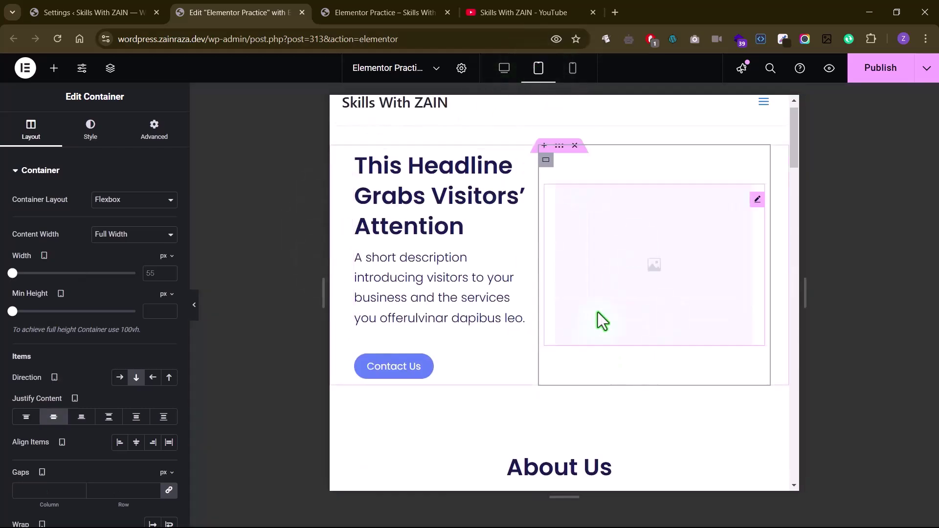
click(571, 71)
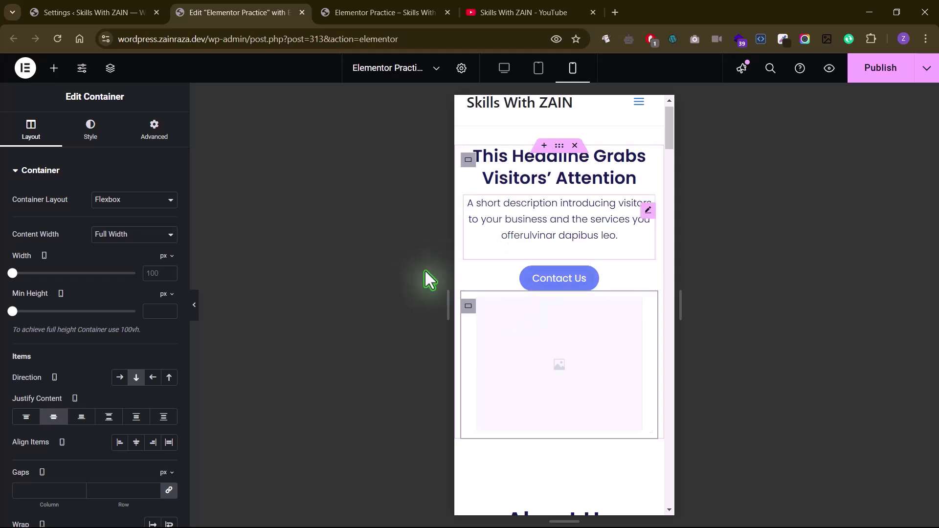
click(515, 286)
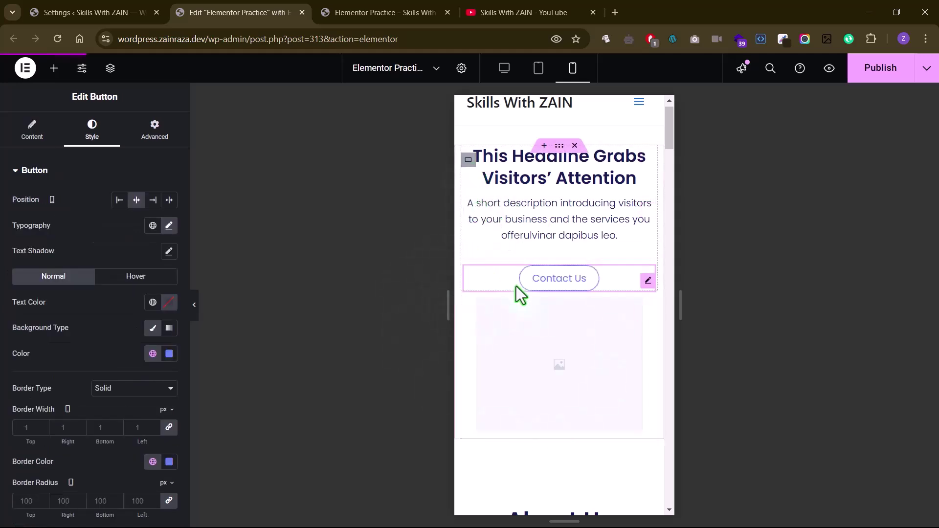
Try the vertical column and reversed column directions on the outer hero container for mobile, and restore the row direction.
click(559, 147)
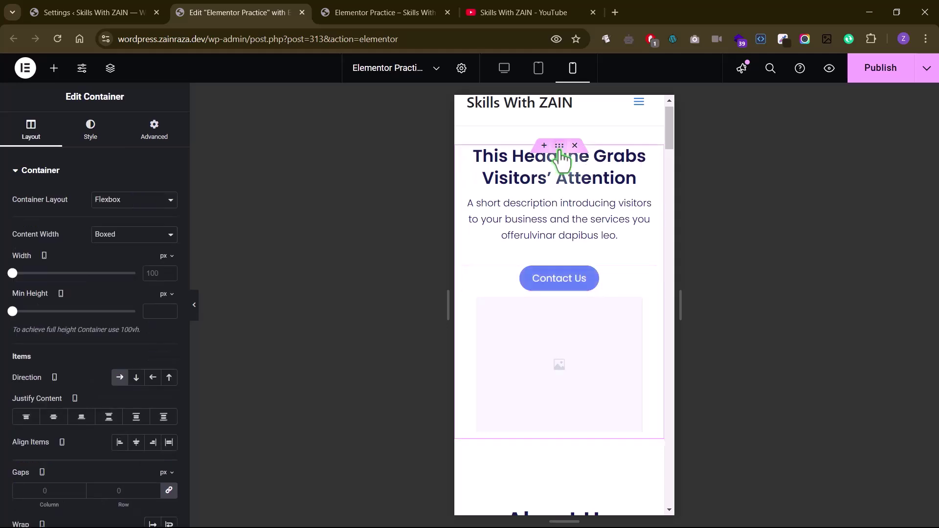
click(135, 380)
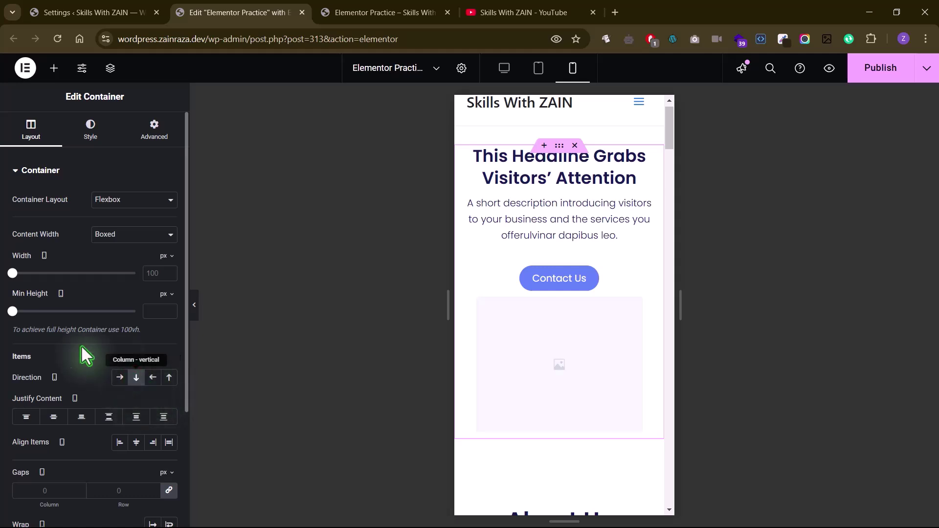
click(170, 379)
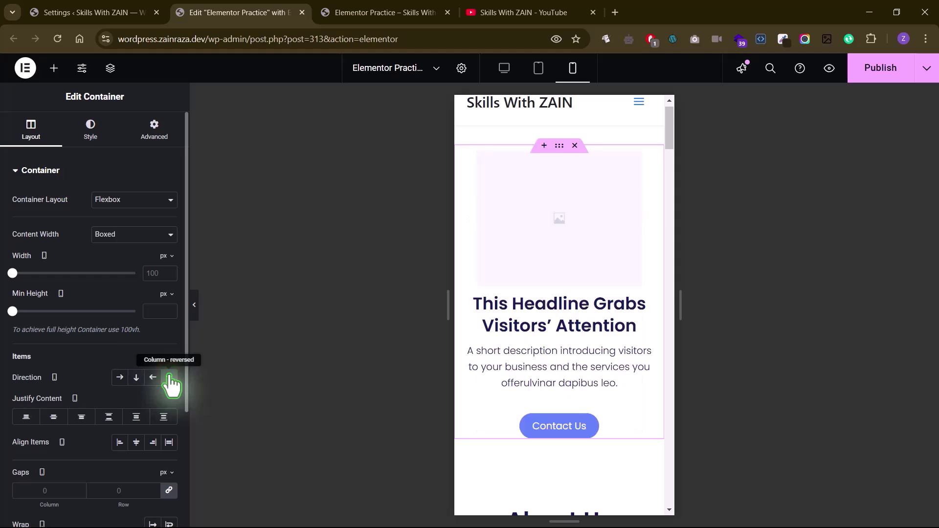
click(119, 378)
Try moving the hero text container after the image with the End order on mobile, and clear that order setting.
click(468, 159)
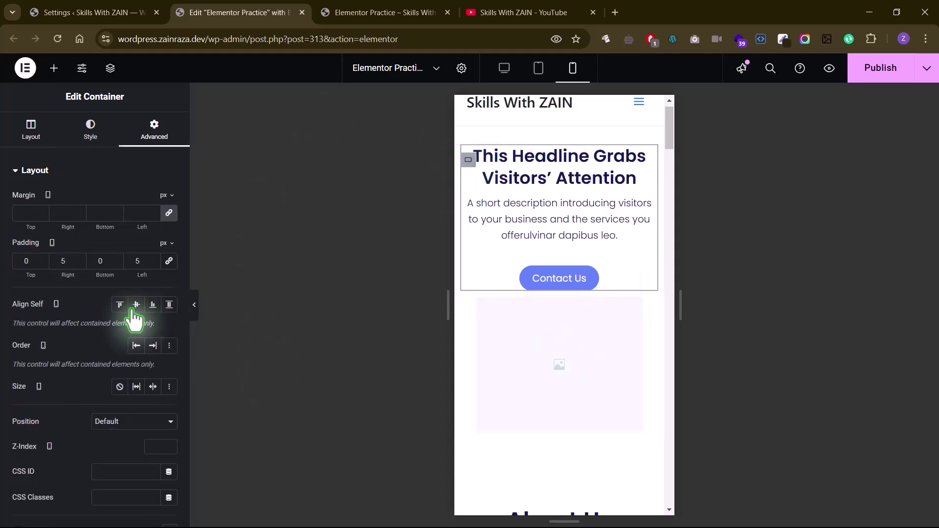
scroll(27, 376, down, 1)
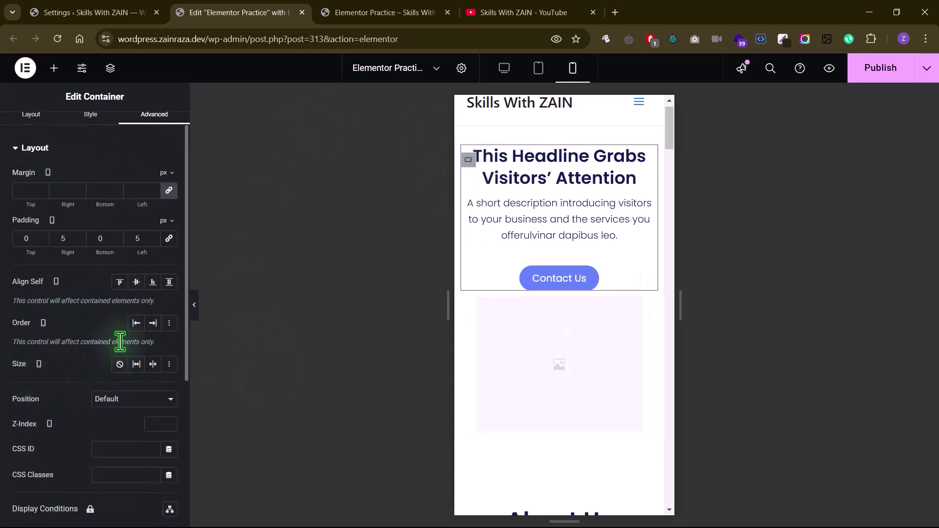
click(152, 323)
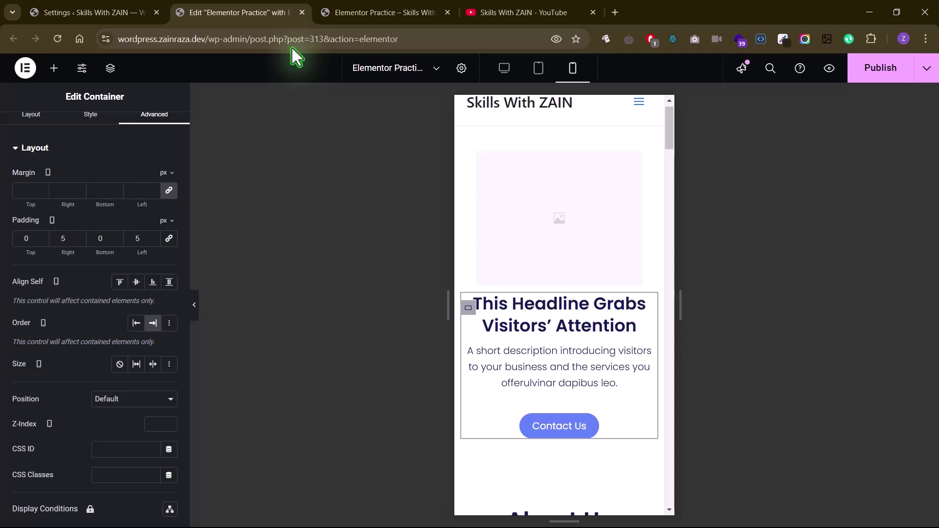
click(153, 322)
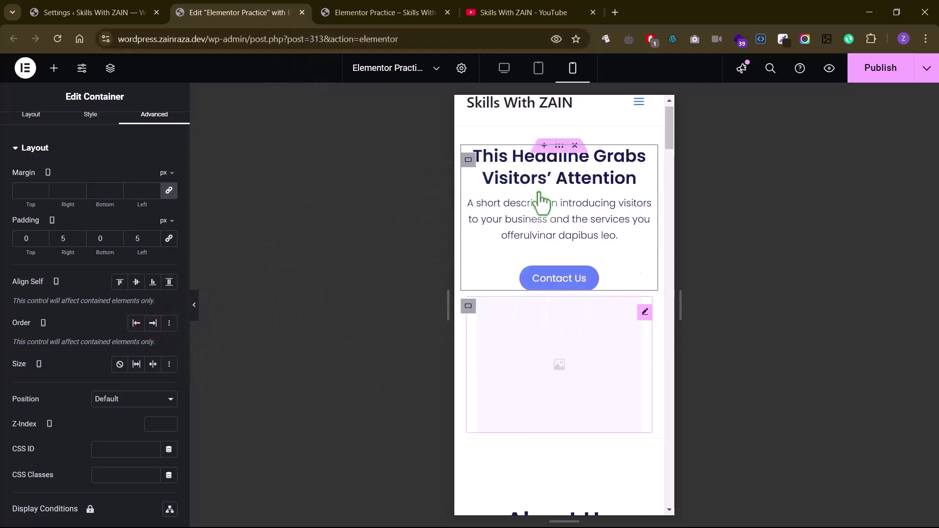
Unlink the hero image container's mobile margins and set its top margin to 10 px, leaving the other sides at 0.
scroll(502, 363, down, 1)
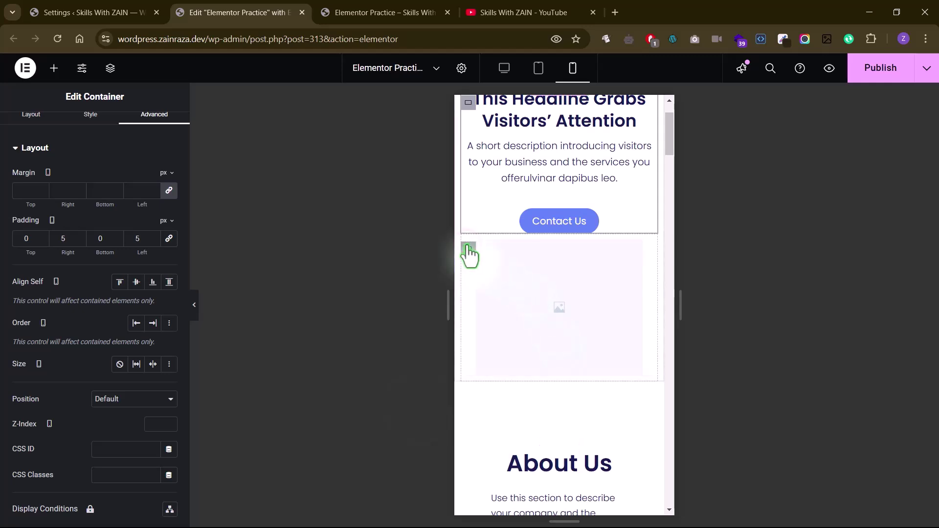
click(468, 253)
click(151, 139)
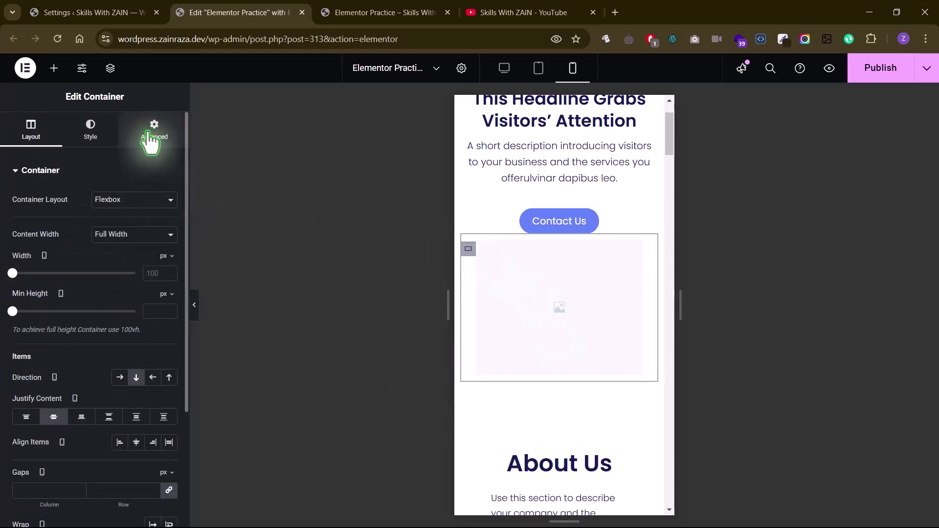
click(169, 213)
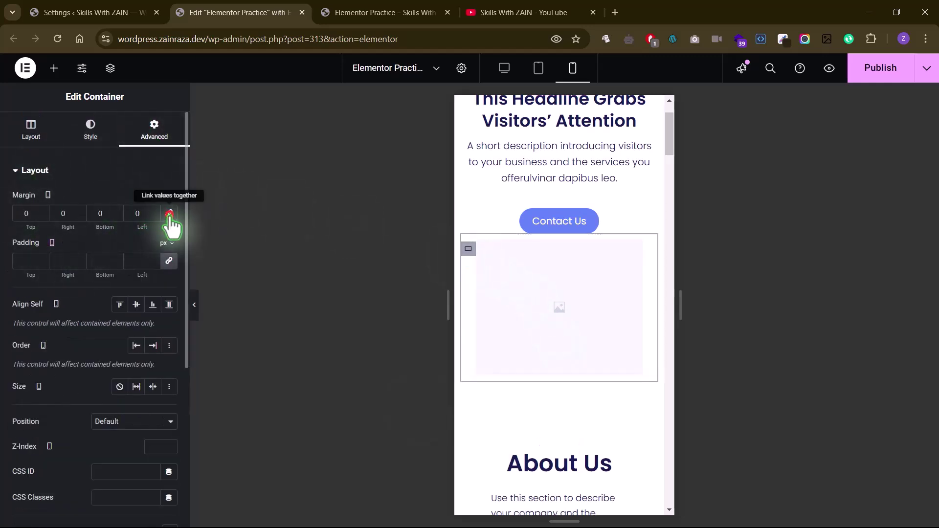
click(23, 219)
text(1)
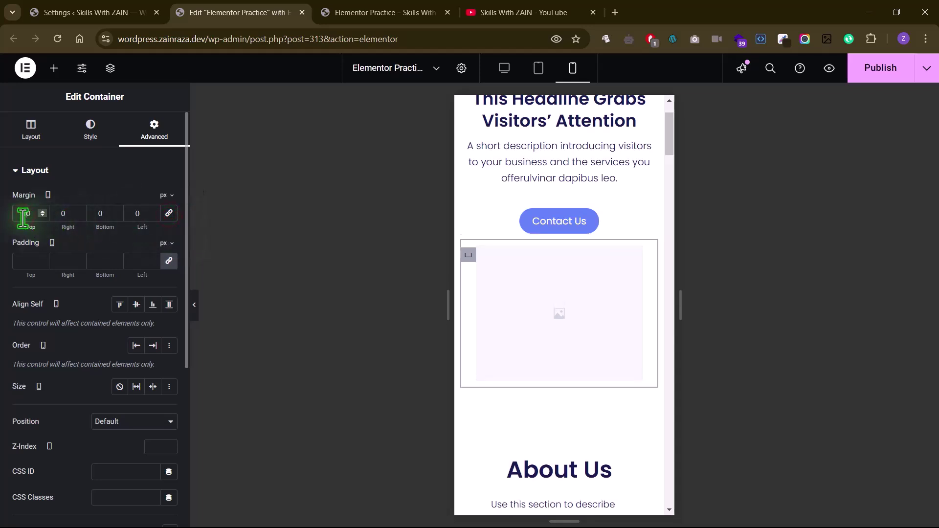
Set the hero image's mobile width to 100%.
click(518, 314)
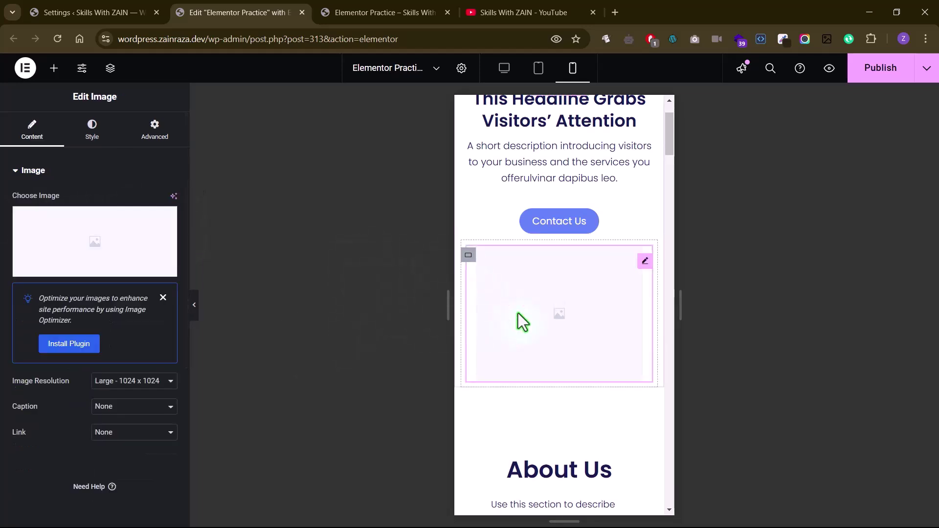
click(92, 144)
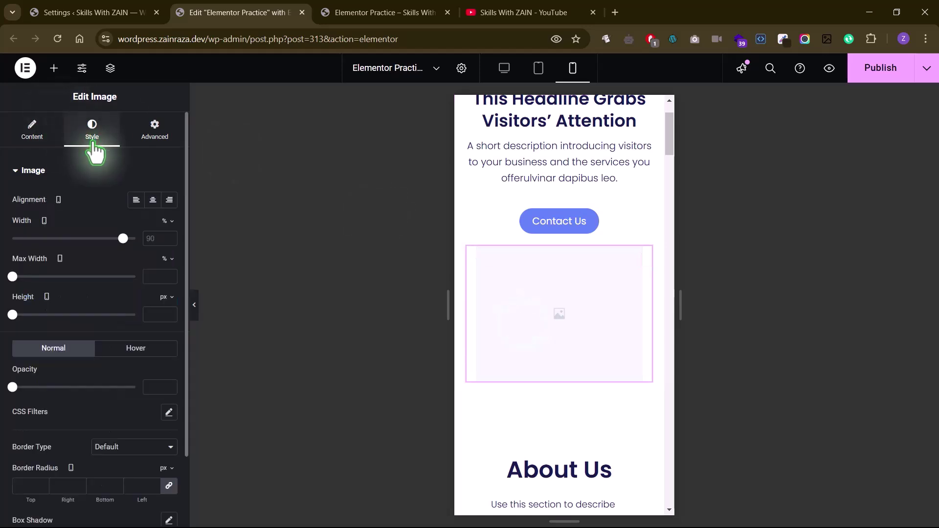
double_click(149, 237)
text(100)
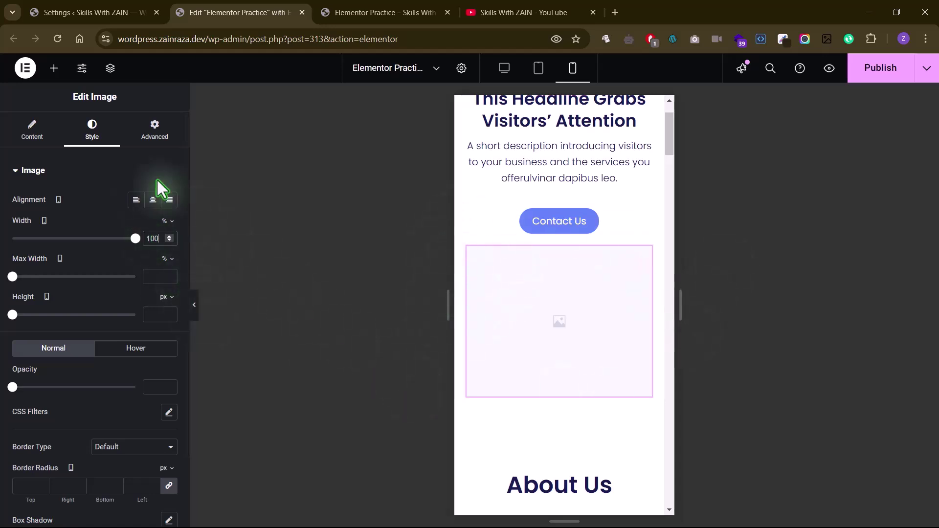
click(97, 139)
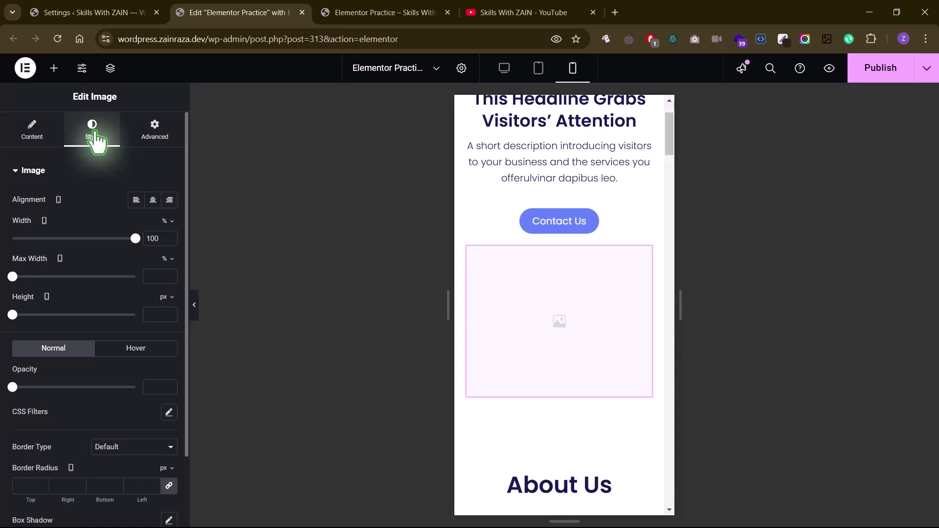
Set the outer About Us container's mobile padding to 10 px right and left and 0 px top and bottom, with the values unlinked.
scroll(521, 272, up, 3)
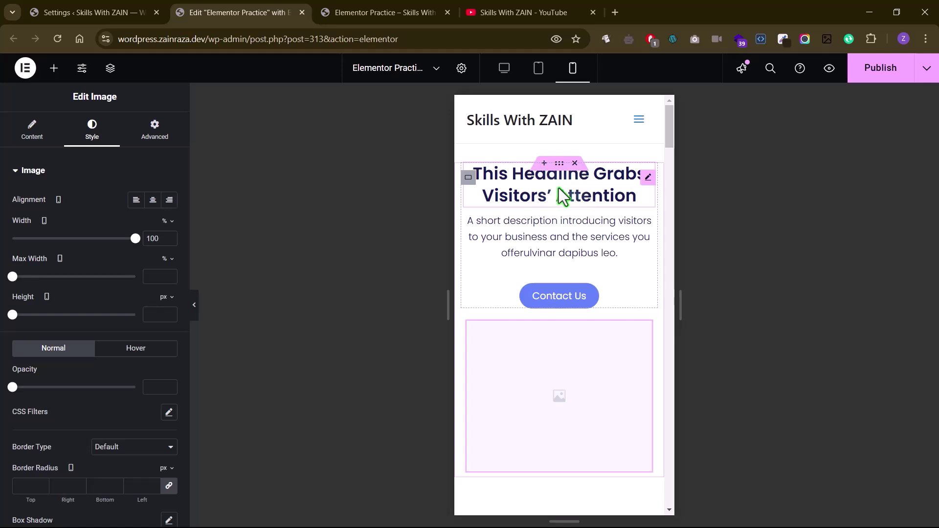
scroll(543, 264, down, 3)
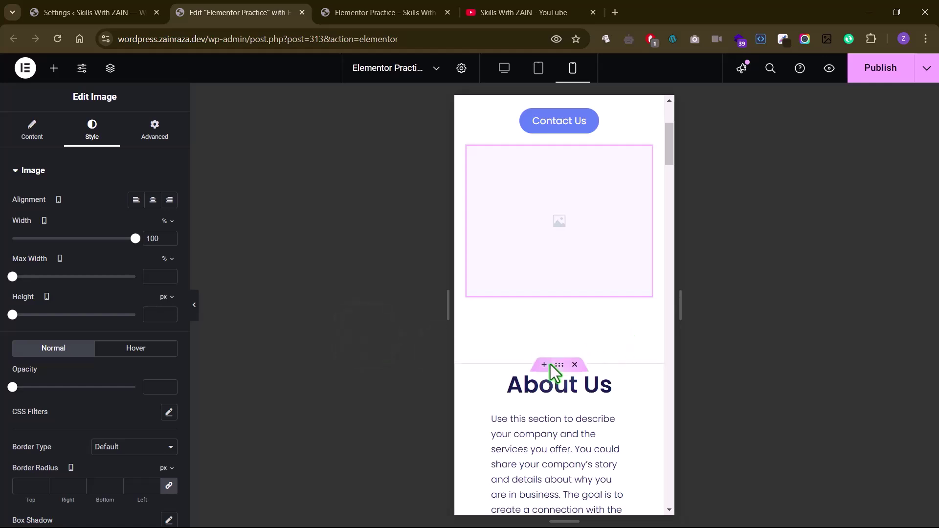
scroll(551, 366, down, 2)
scroll(551, 372, down, 1)
click(494, 200)
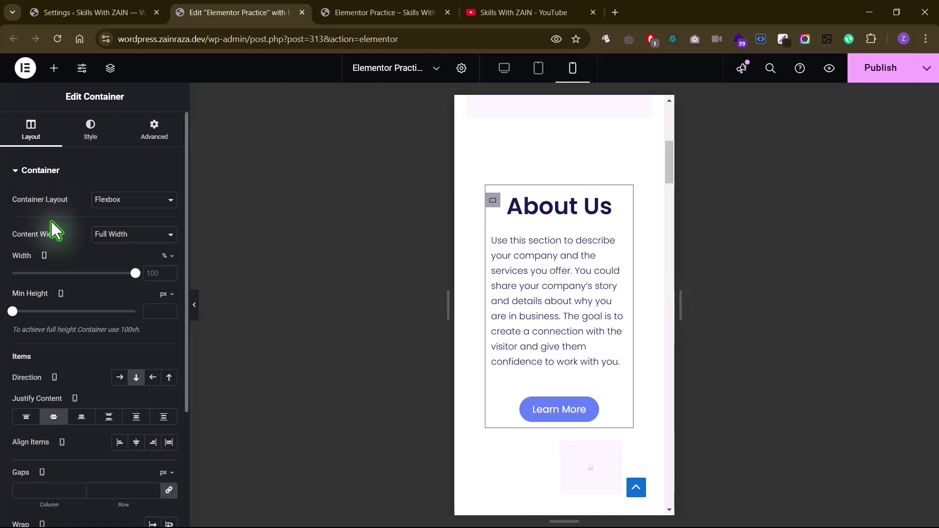
click(31, 141)
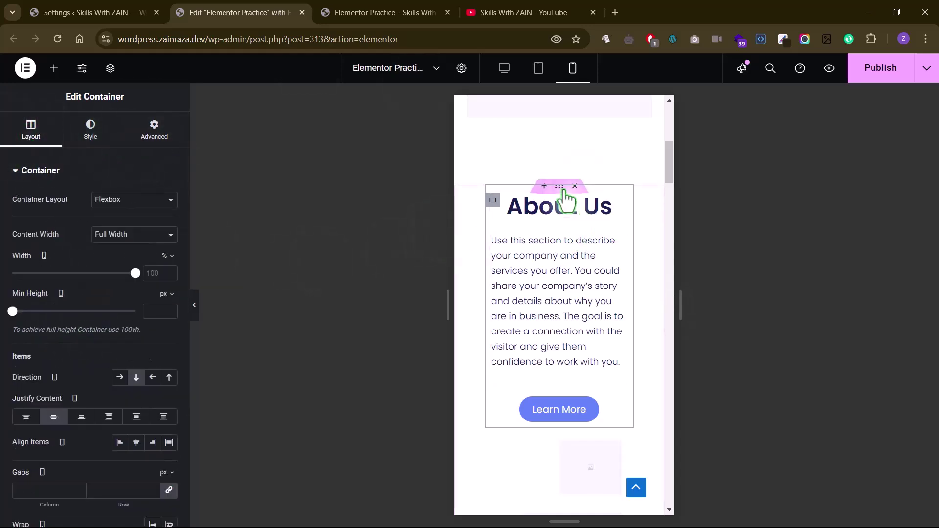
click(560, 187)
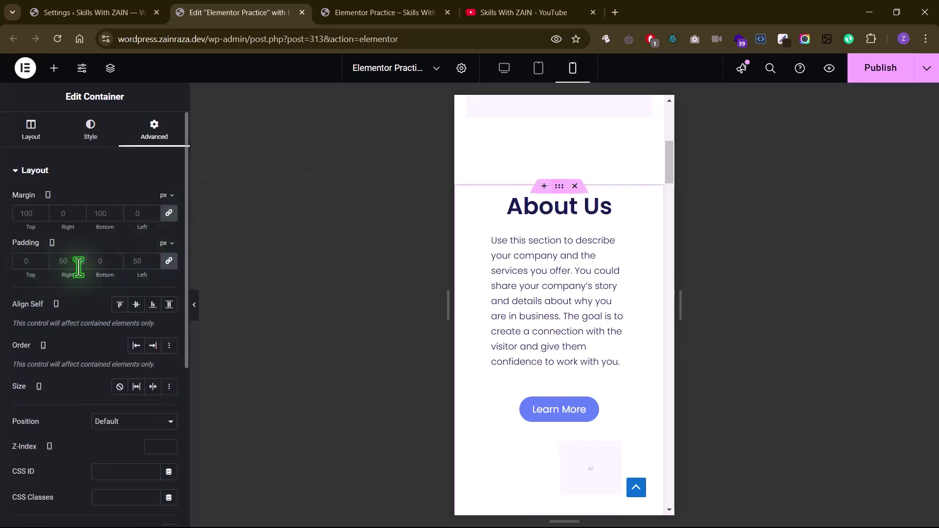
click(170, 261)
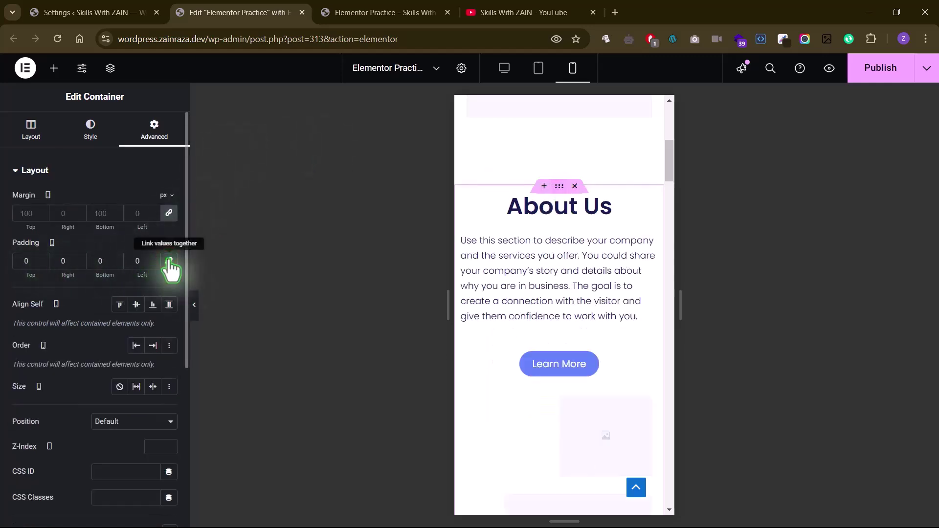
click(60, 263)
text(1)
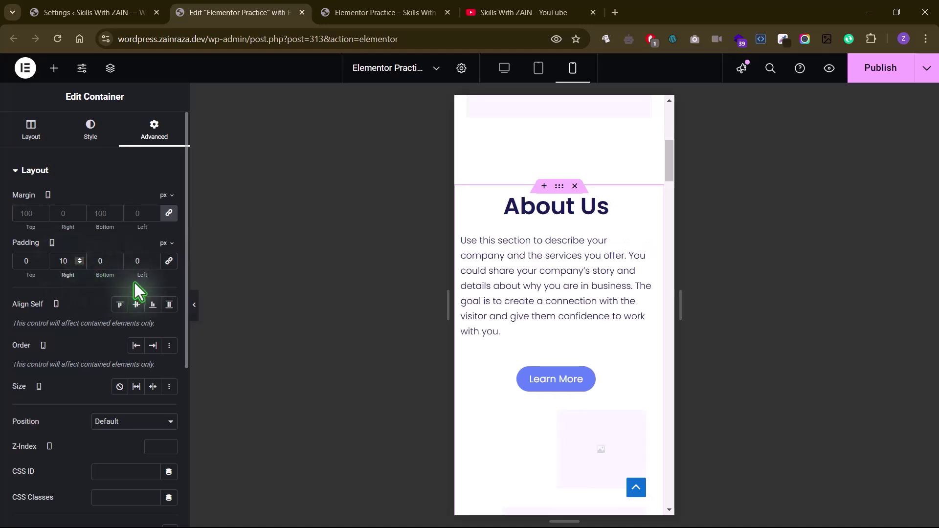
click(134, 264)
text(1)
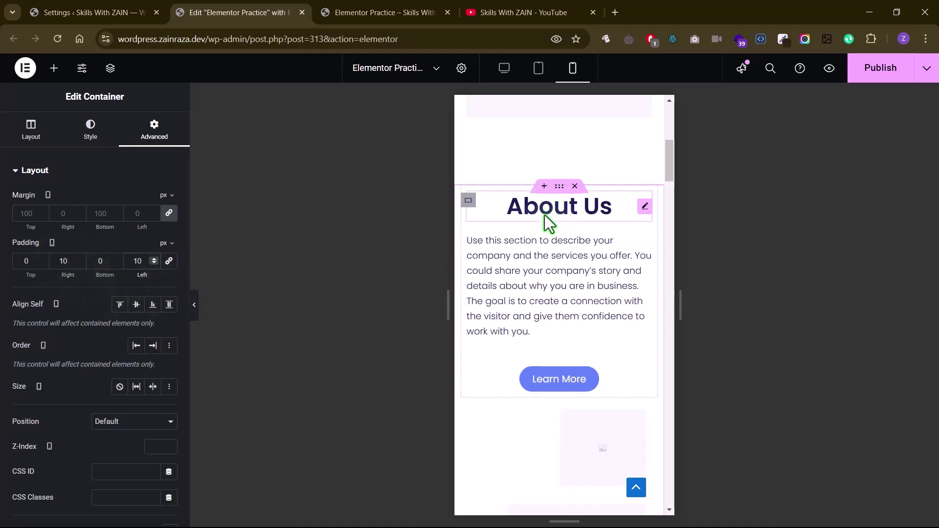
Copy the hero headline and paste its style onto the About Us heading.
scroll(543, 195, up, 5)
right_click(533, 177)
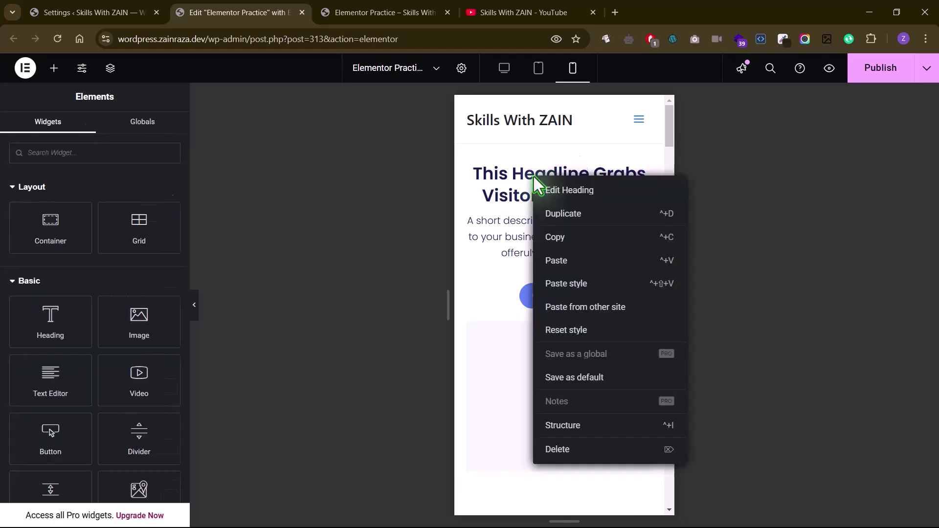
click(555, 235)
scroll(528, 341, down, 5)
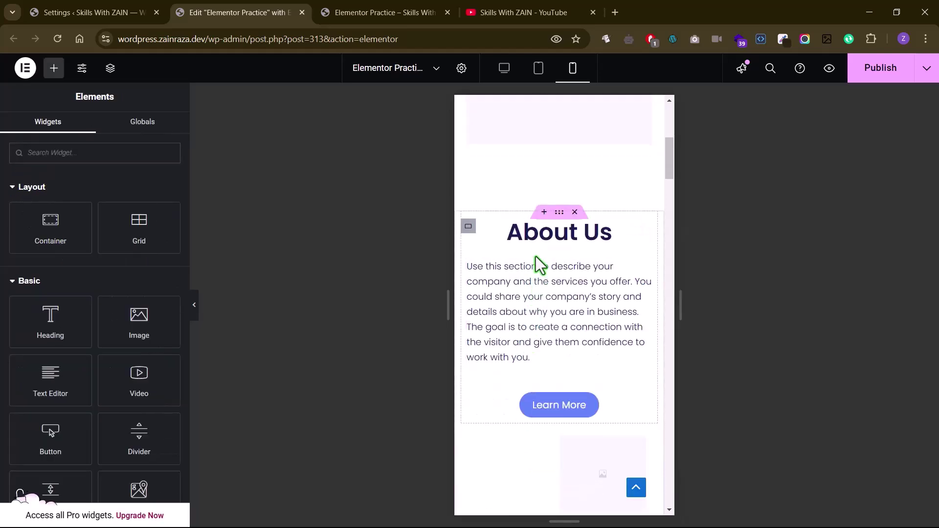
right_click(534, 238)
click(558, 347)
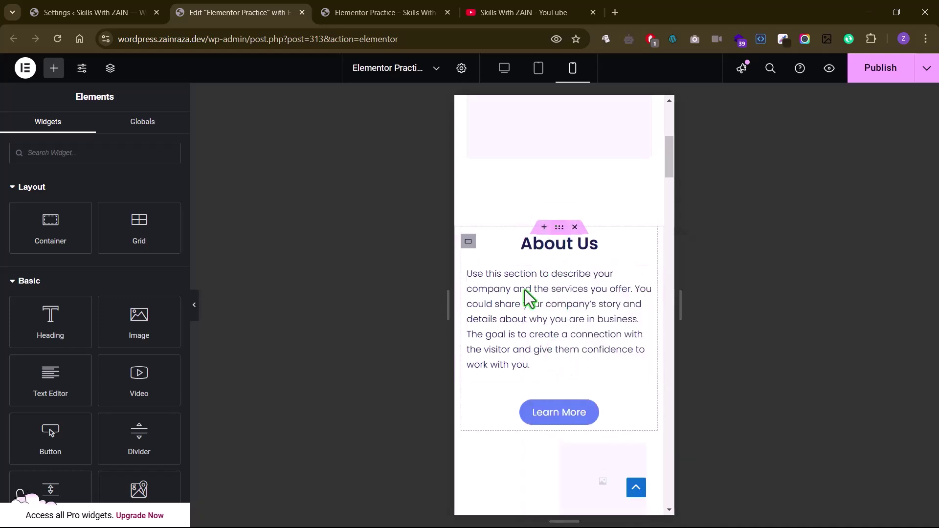
Center-align the About Us paragraph on mobile and set its font size to 14 px.
click(523, 310)
click(137, 202)
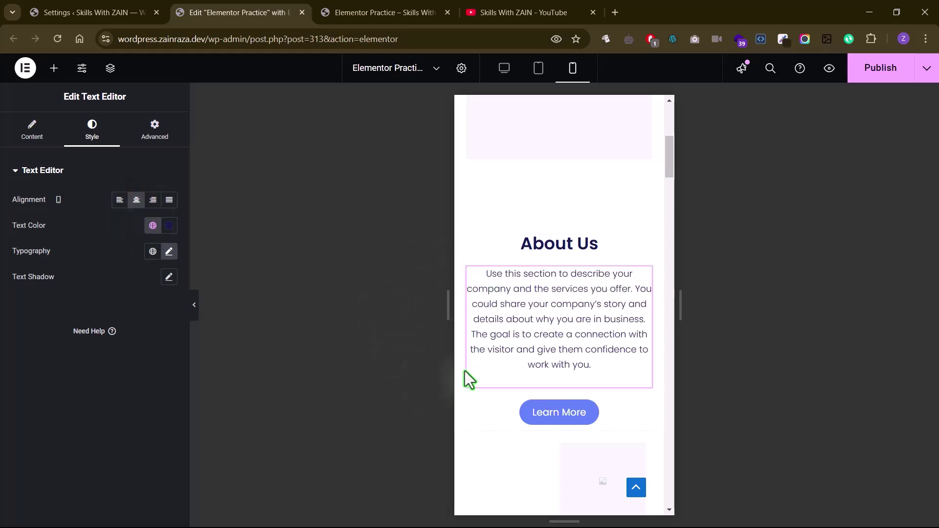
click(169, 251)
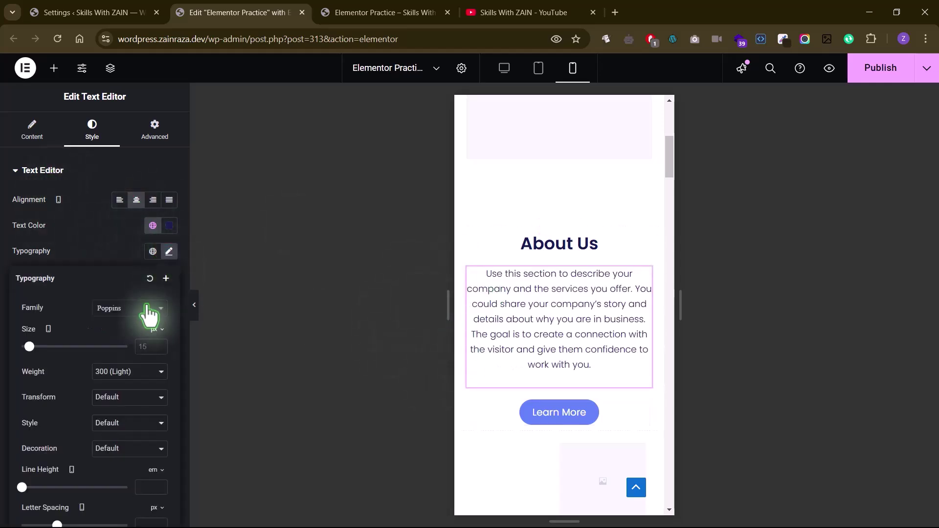
click(145, 346)
text(15)
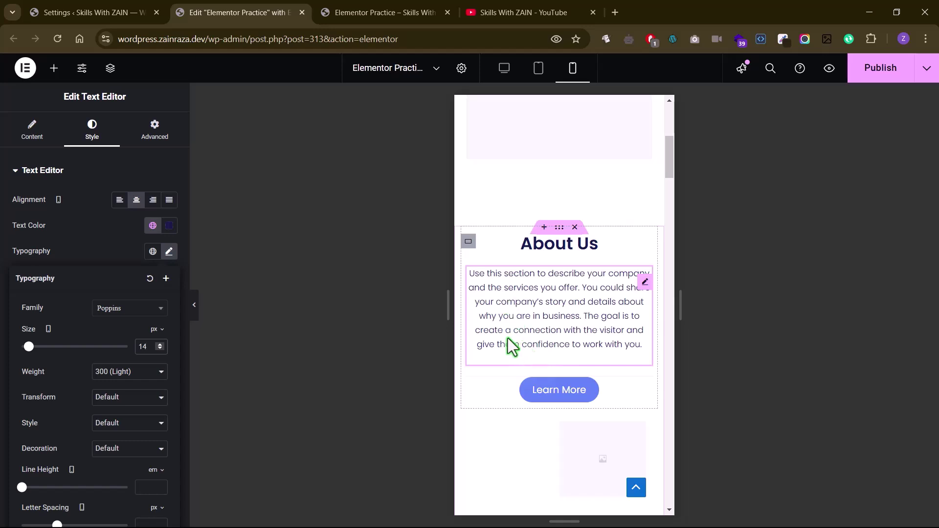
Unlink the mobile padding of the container holding the About Us heading, paragraph and button, with all four sides at 0 px.
scroll(507, 388, down, 2)
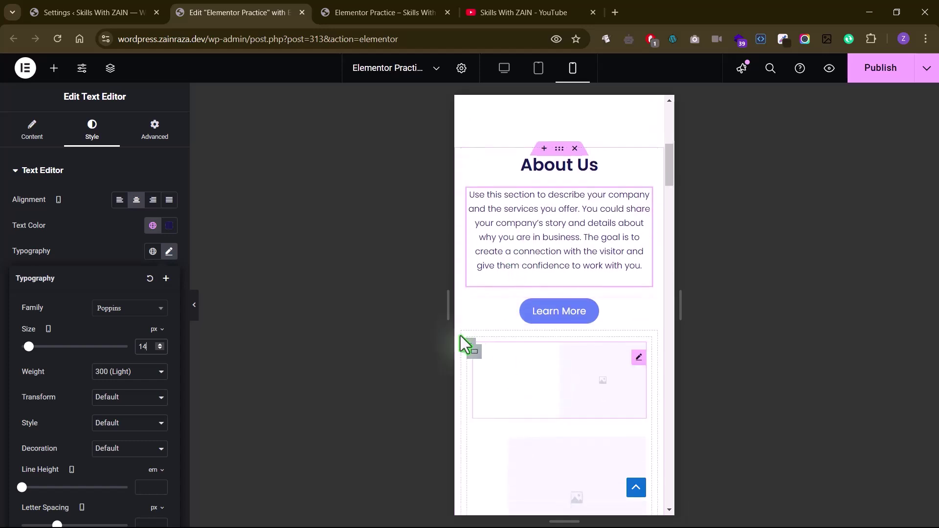
scroll(516, 307, down, 5)
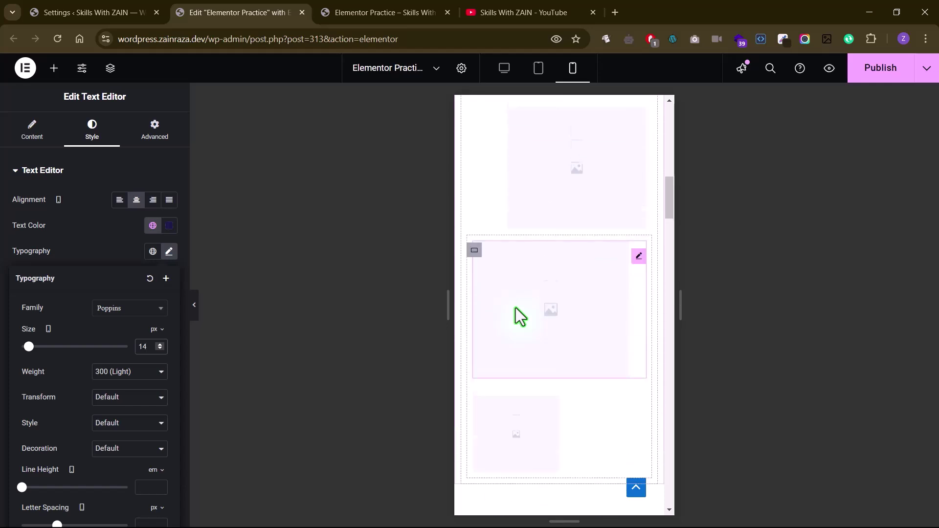
scroll(515, 308, up, 5)
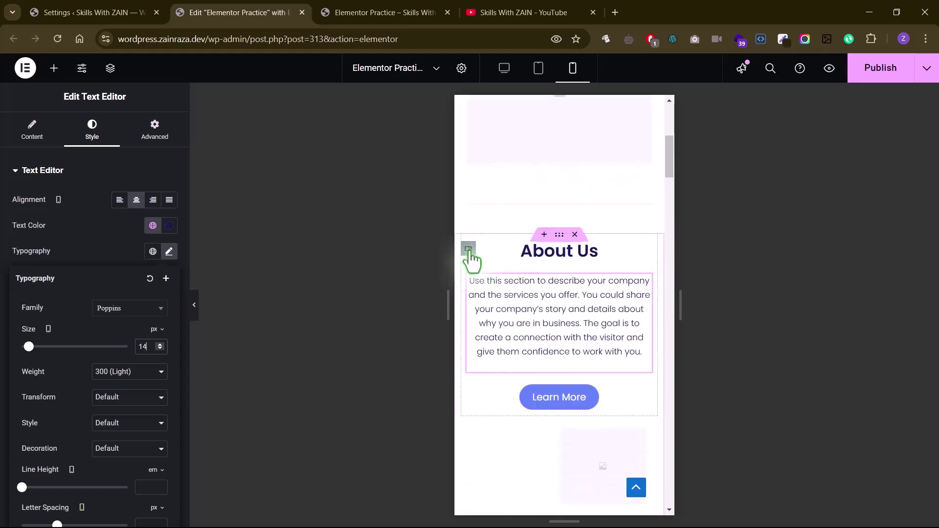
click(468, 249)
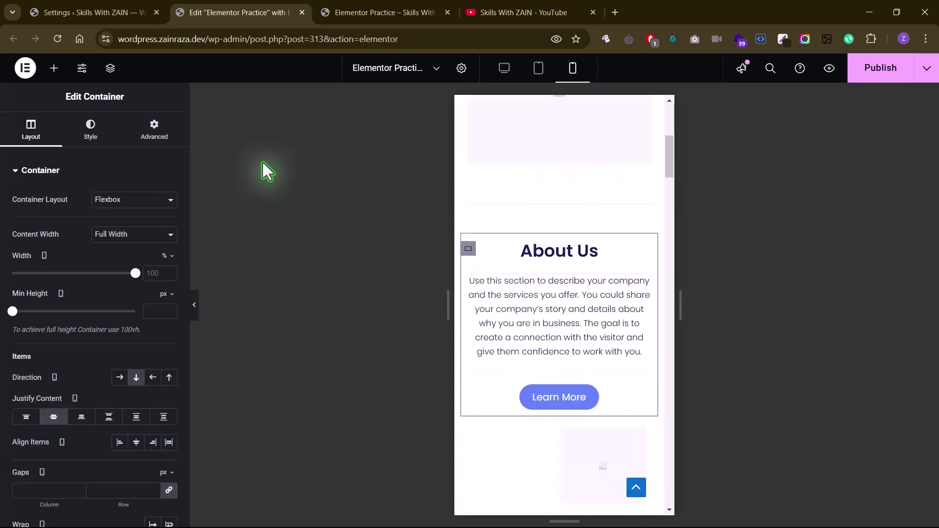
click(148, 137)
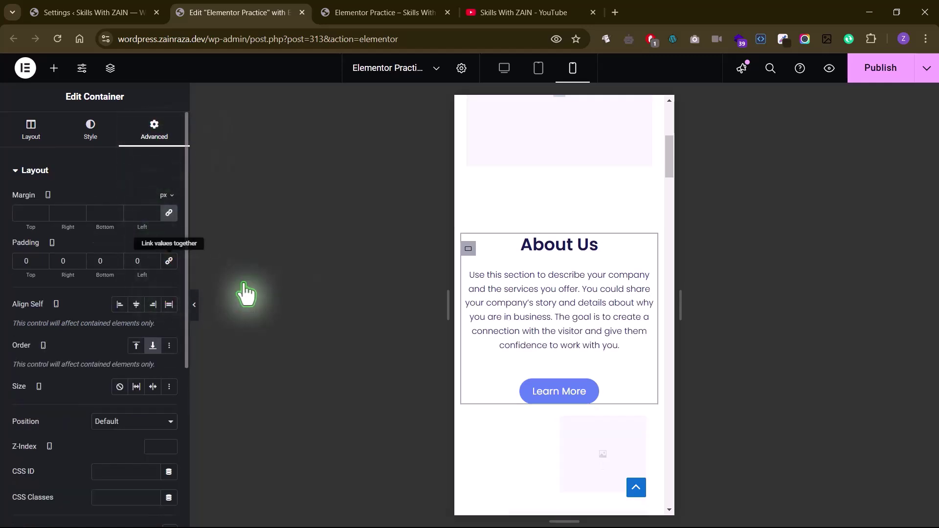
Set the About Us paragraph's mobile font size to 15 px.
click(556, 350)
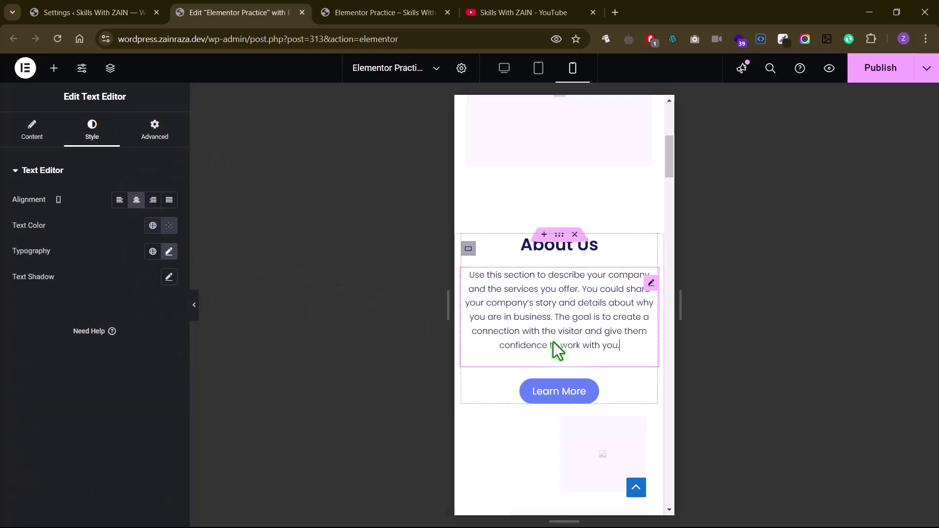
click(167, 253)
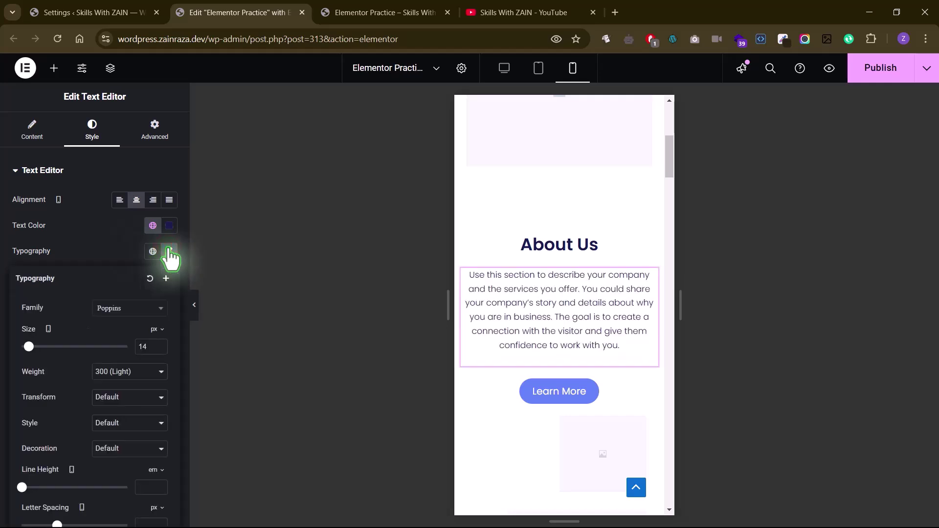
click(159, 344)
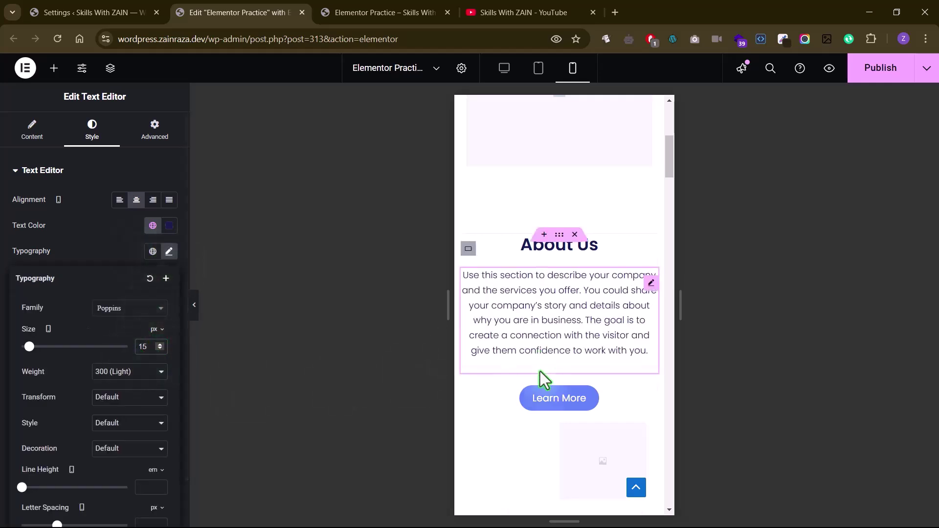
click(651, 400)
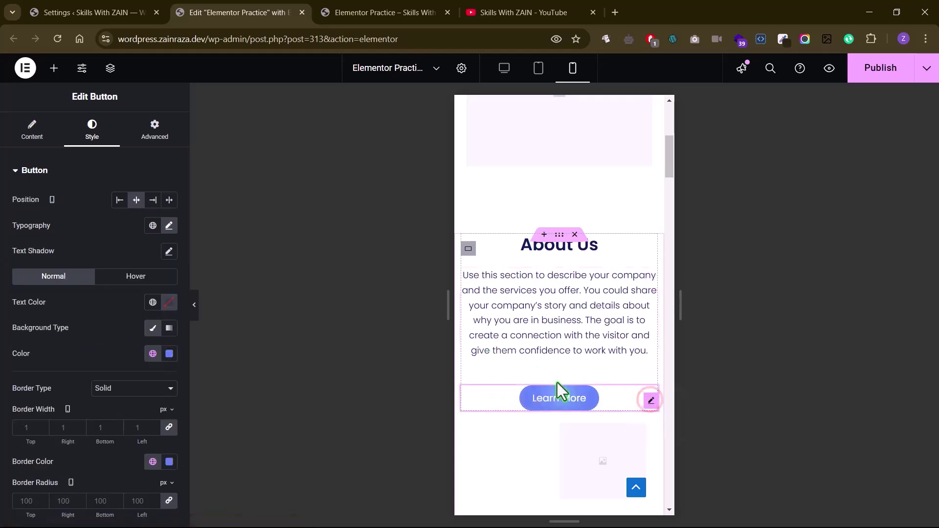
click(514, 362)
Examine how the About Us images and their containers are laid out below the Learn More button on mobile.
scroll(506, 396, down, 2)
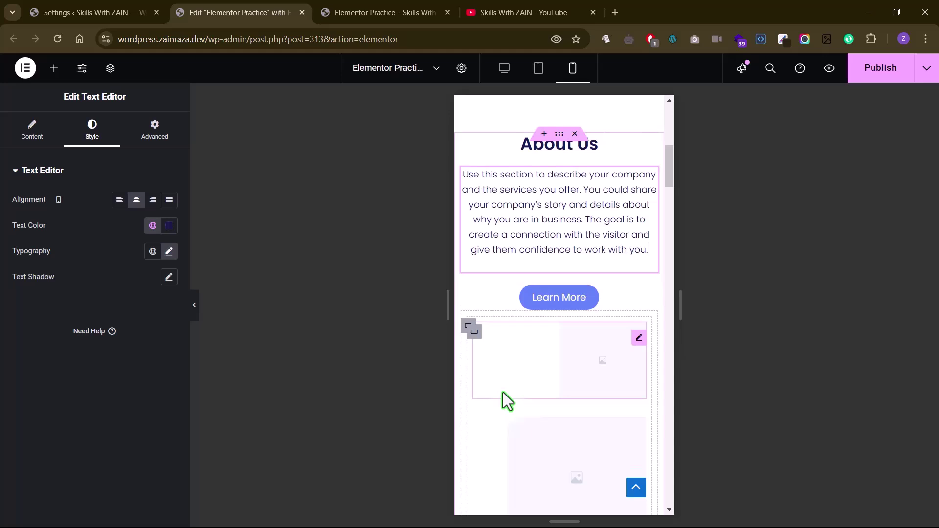
scroll(503, 393, down, 3)
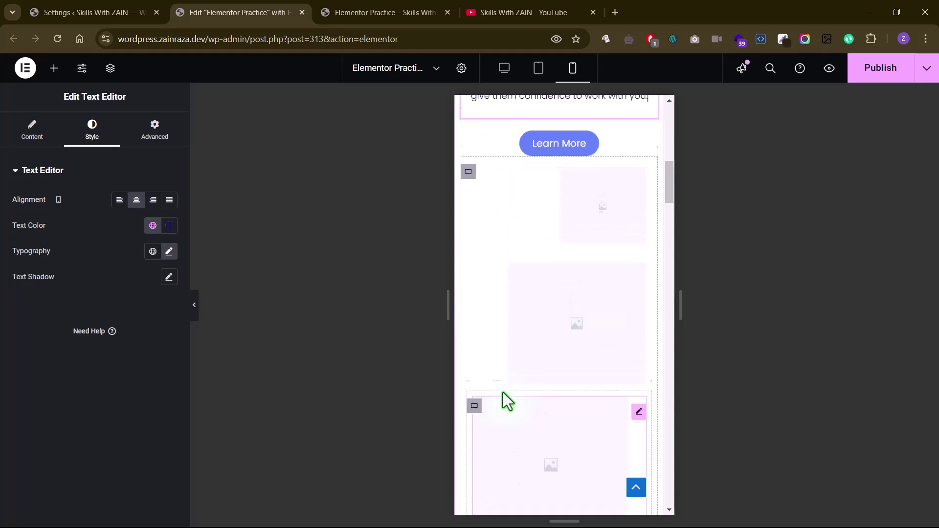
scroll(502, 392, up, 4)
scroll(527, 389, down, 1)
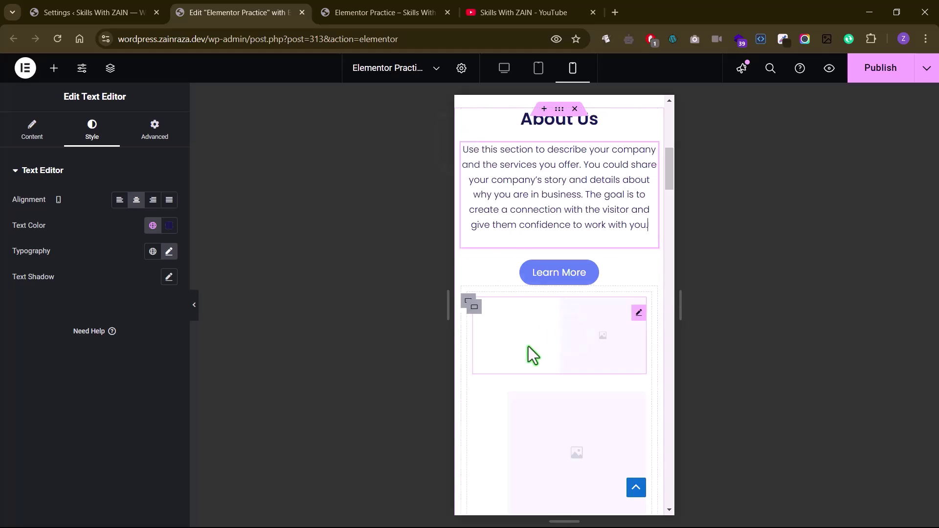
scroll(528, 348, down, 1)
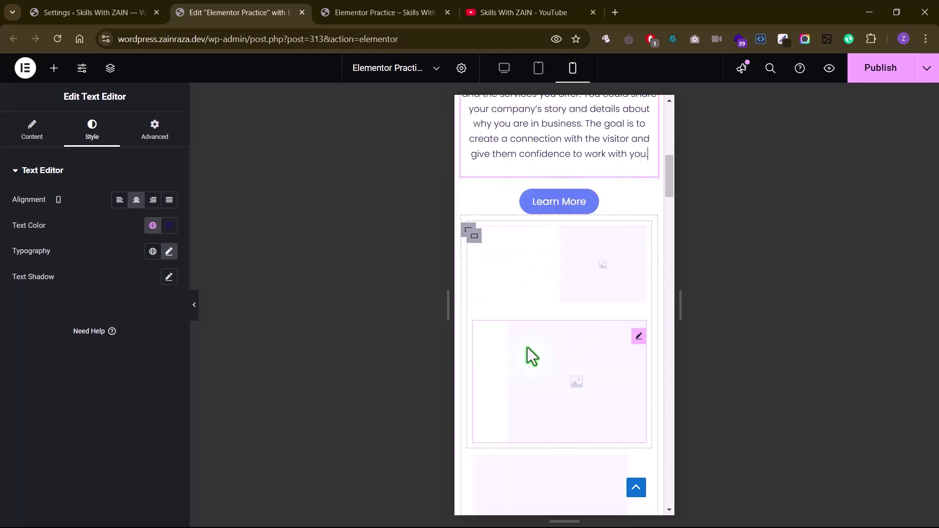
scroll(528, 347, down, 1)
scroll(528, 348, up, 2)
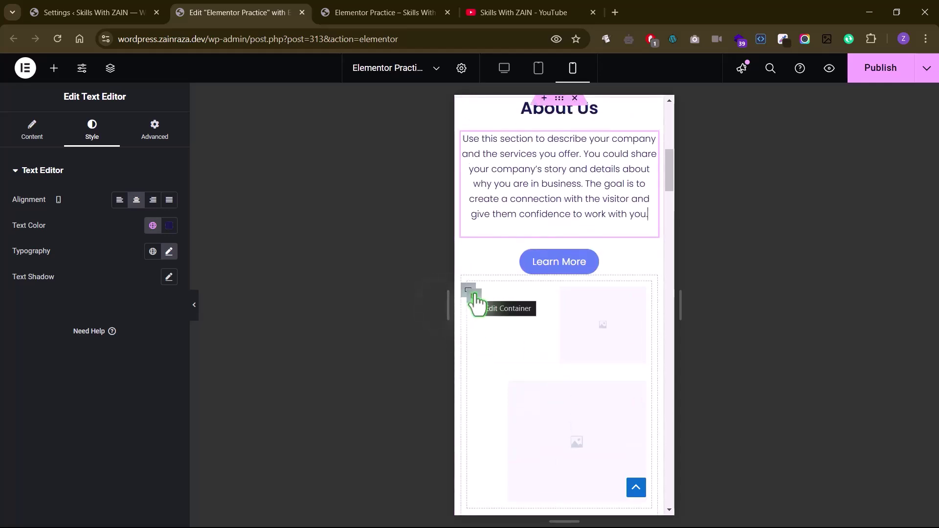
scroll(601, 386, down, 1)
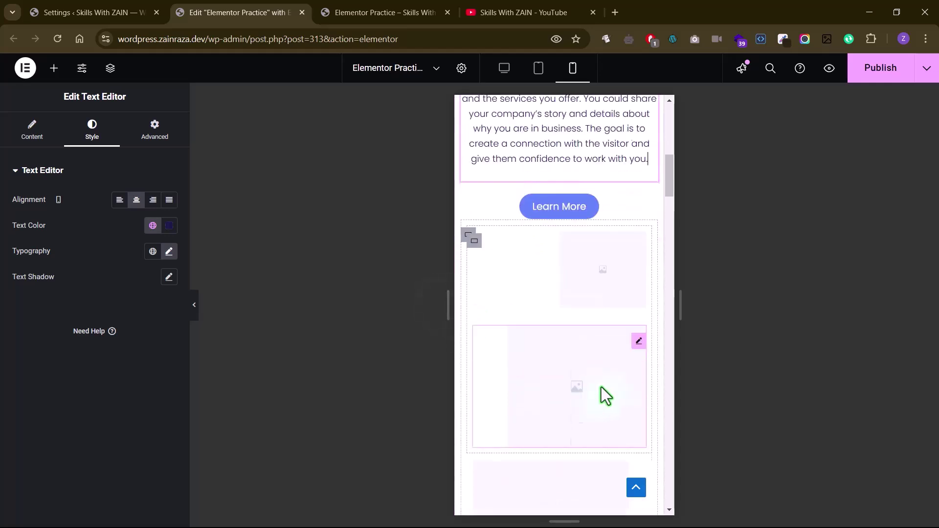
scroll(601, 387, up, 1)
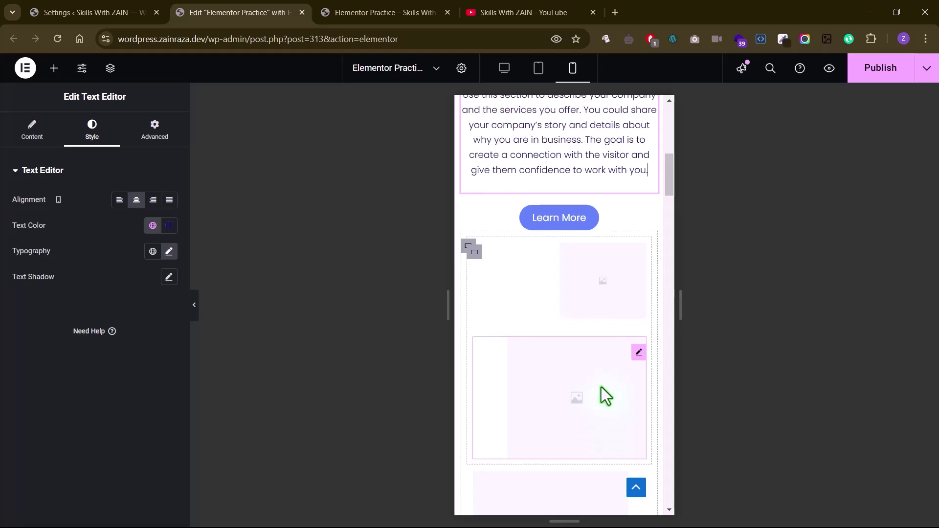
Unlink the mobile padding of the container holding the first two About Us images, with all four sides at 0 px.
click(473, 251)
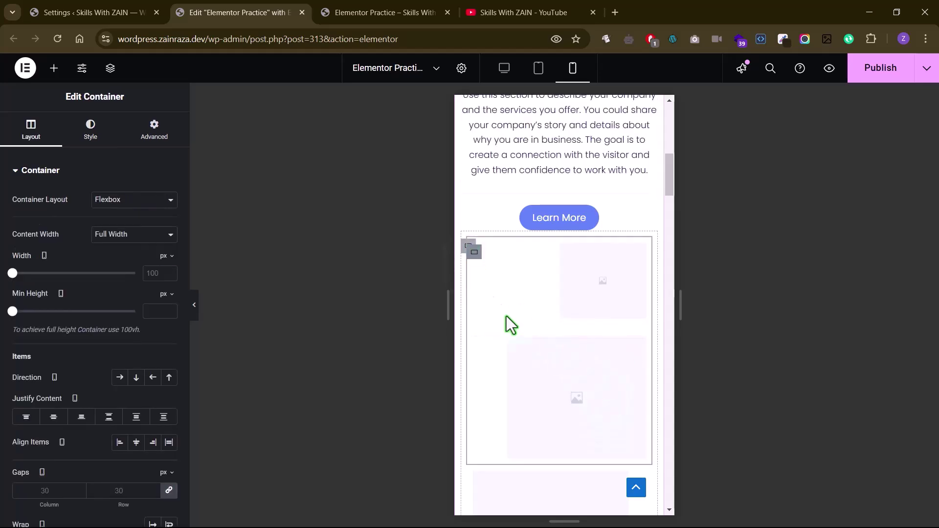
scroll(538, 351, down, 2)
scroll(507, 300, up, 1)
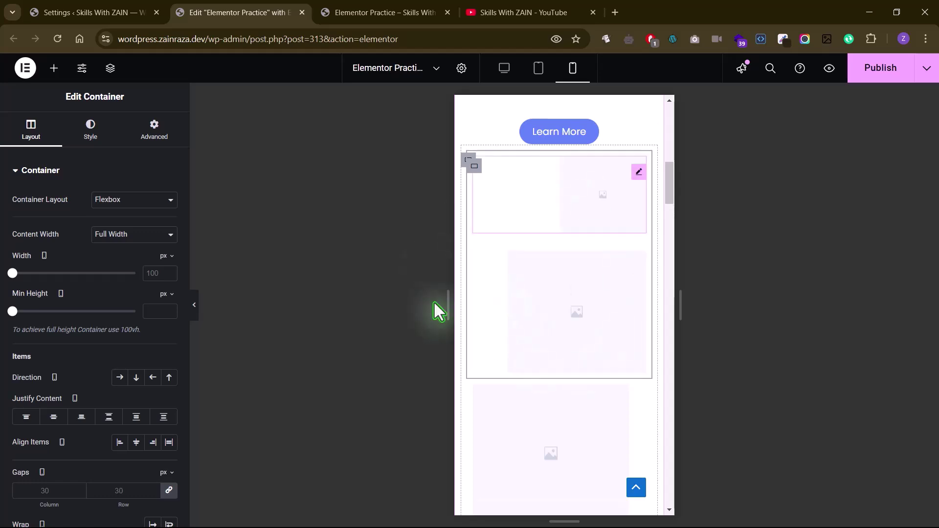
scroll(533, 369, down, 4)
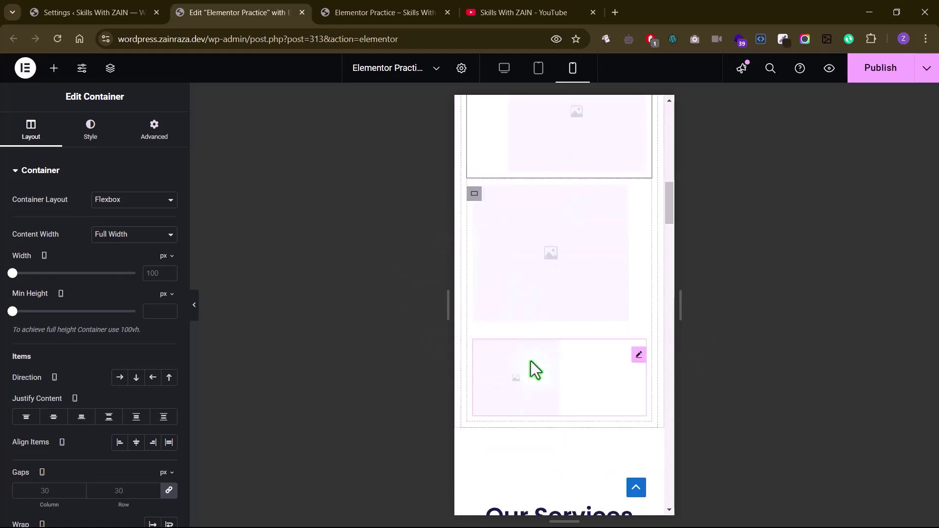
scroll(530, 361, up, 4)
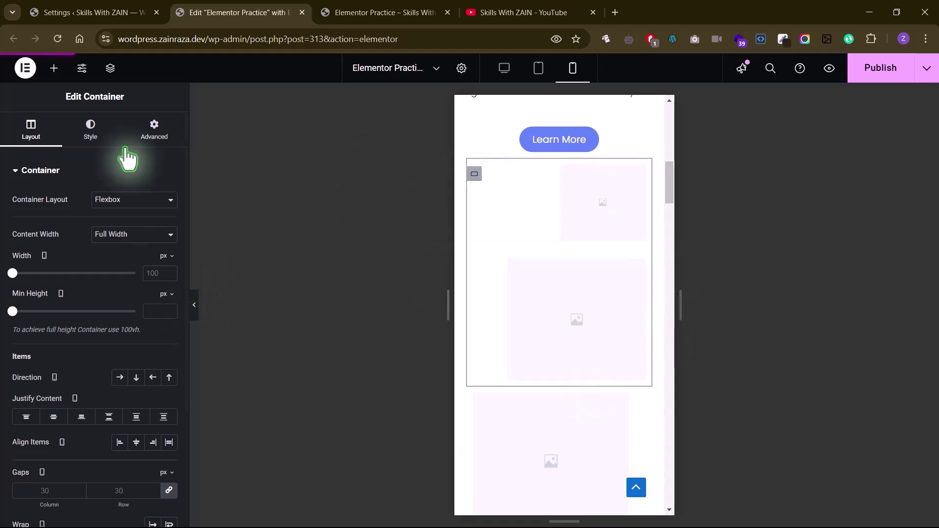
click(143, 137)
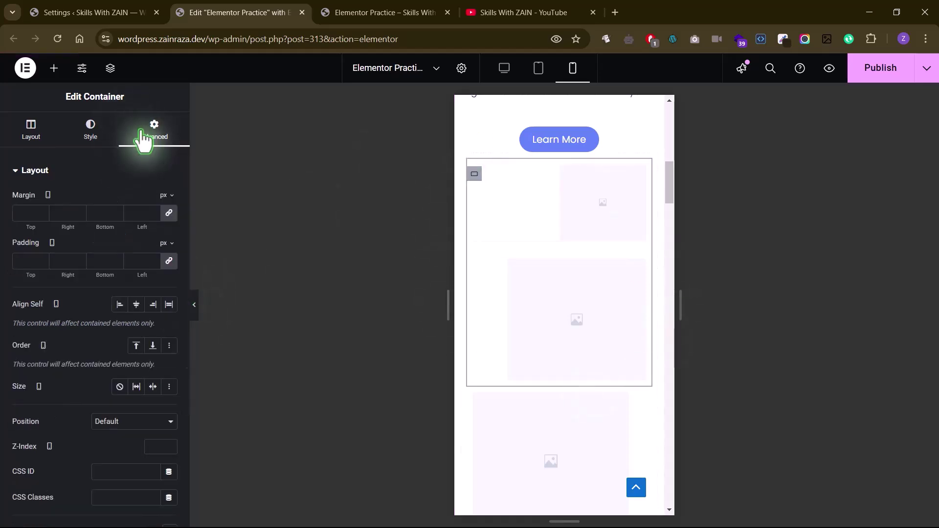
click(168, 262)
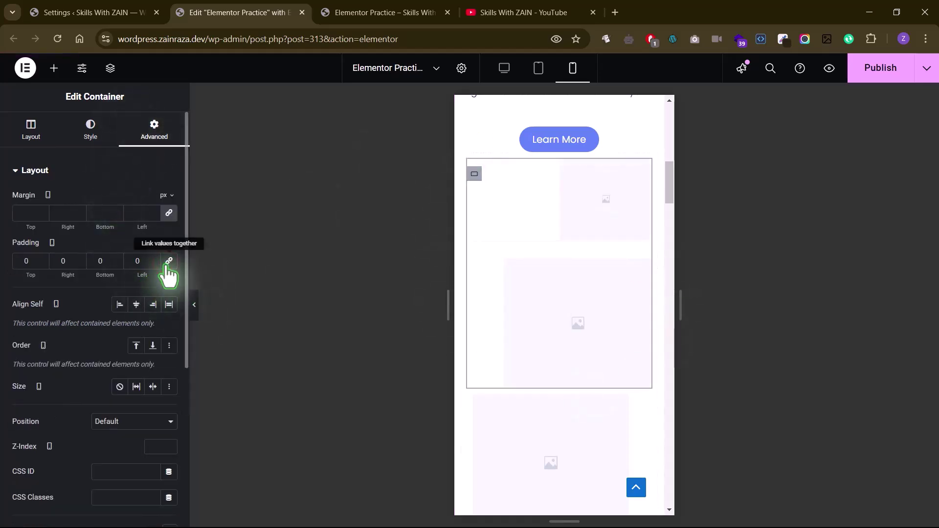
Unlink the mobile padding of the outer container around all the About Us images, with all four sides at 0 px.
click(466, 169)
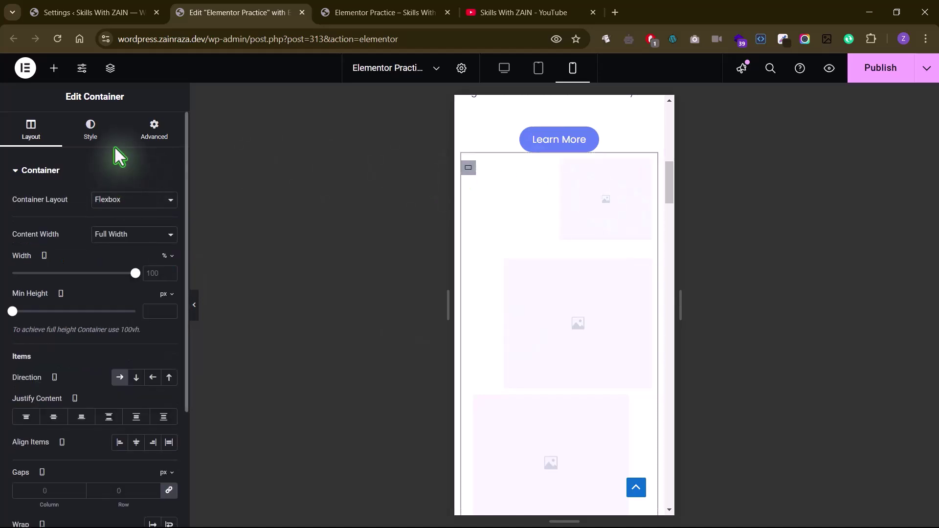
click(146, 137)
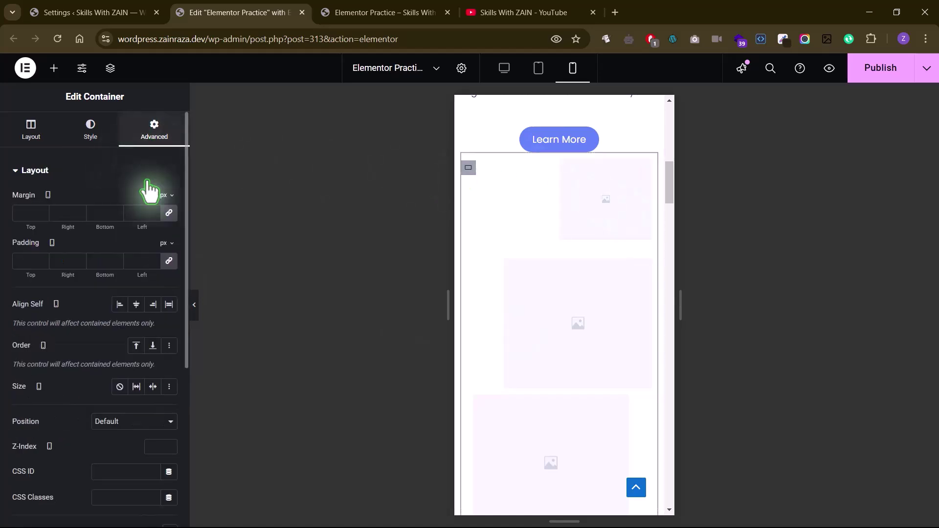
click(169, 262)
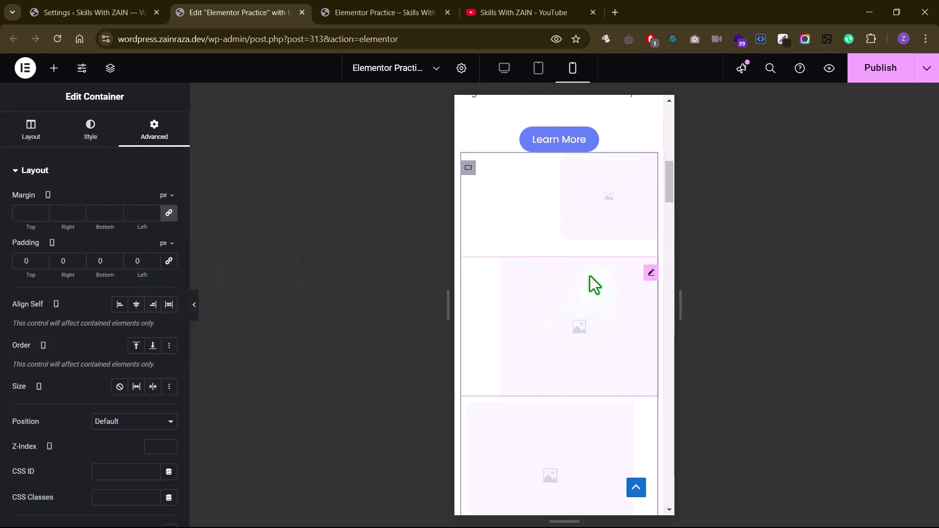
Check the mobile layout settings of the outer About Us images container and of the container holding the first two images.
click(26, 133)
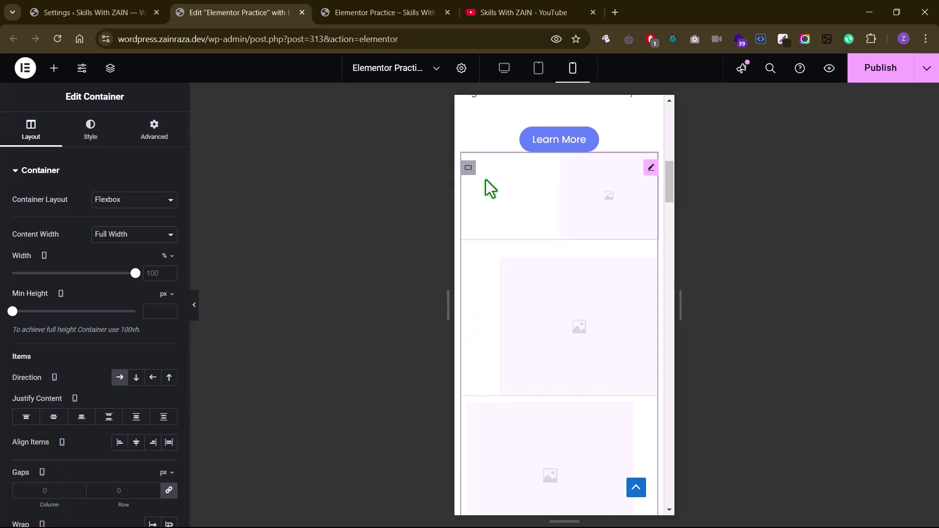
click(469, 171)
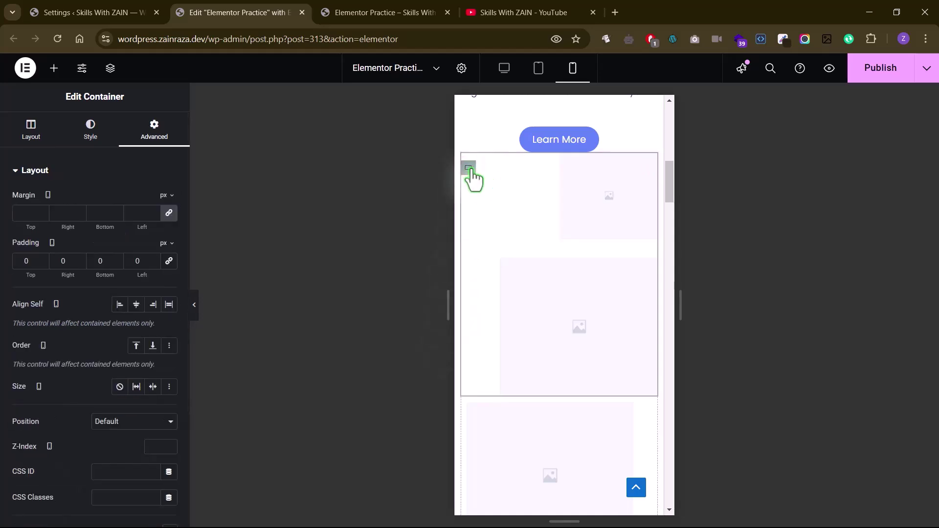
click(32, 137)
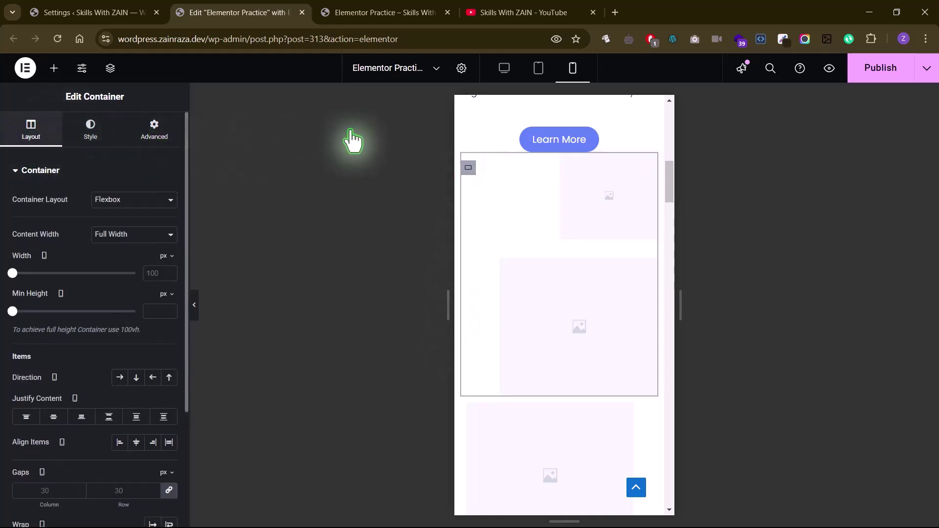
Open the page structure and rename the outer container around all the About Us images to IMG.
right_click(469, 169)
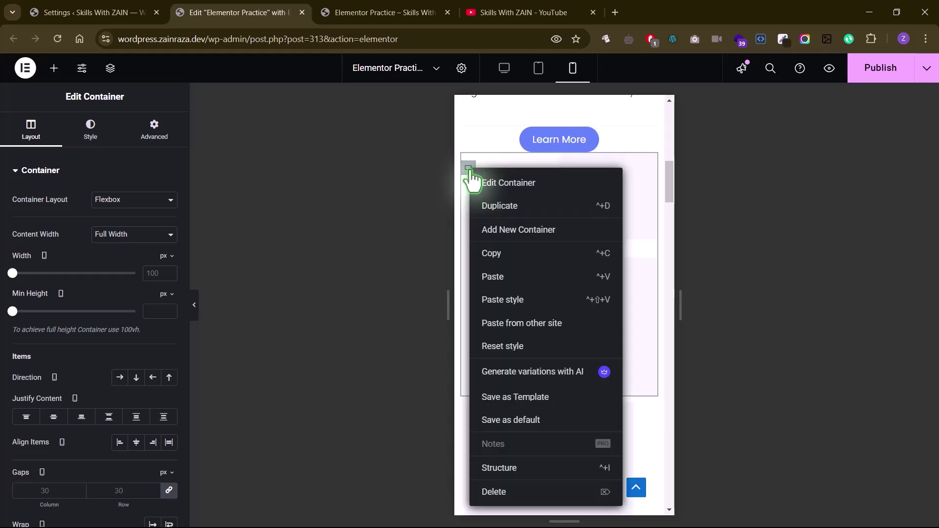
click(506, 470)
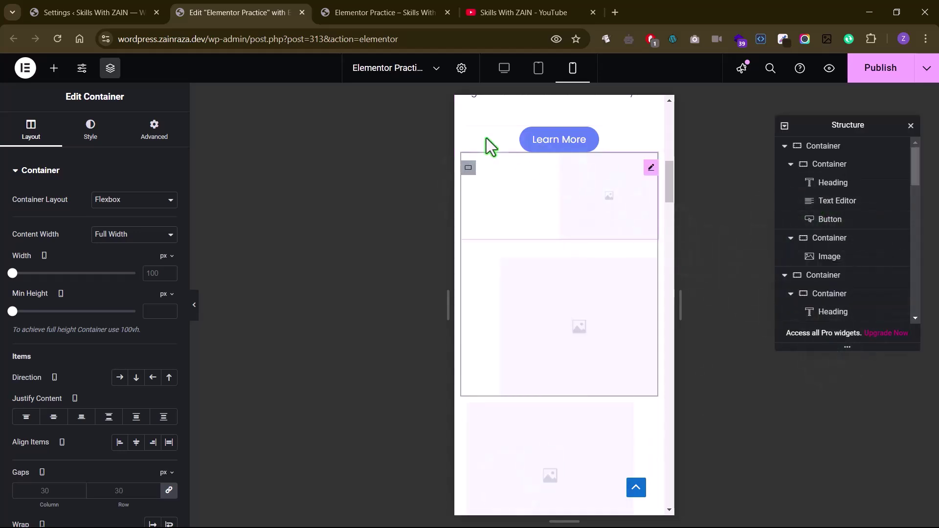
click(649, 169)
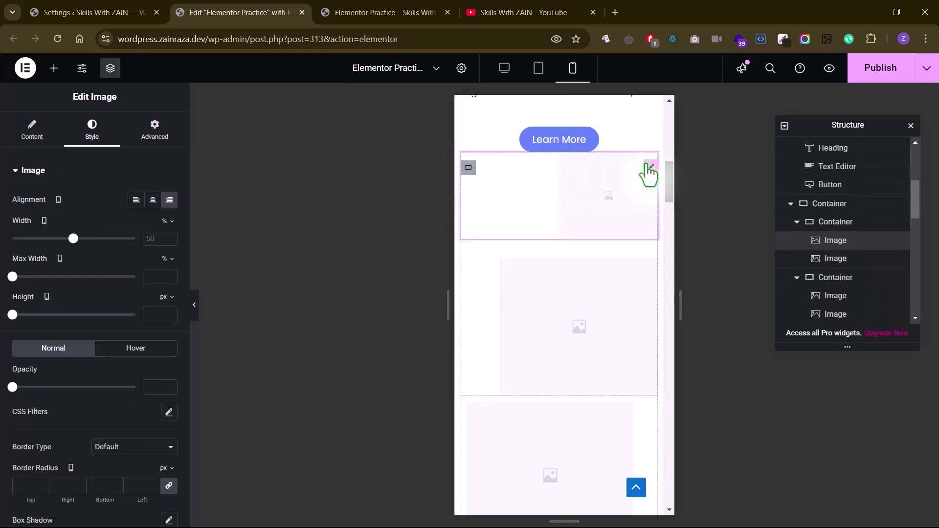
click(831, 225)
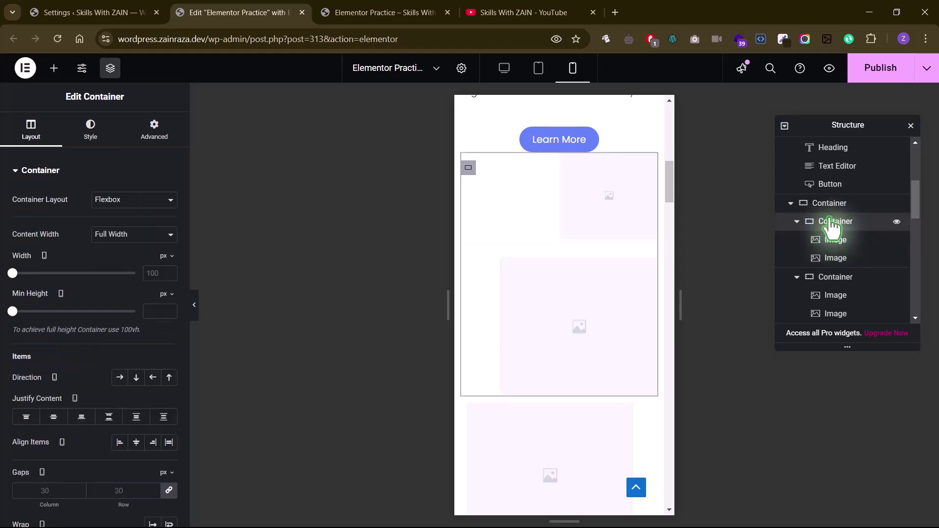
click(830, 205)
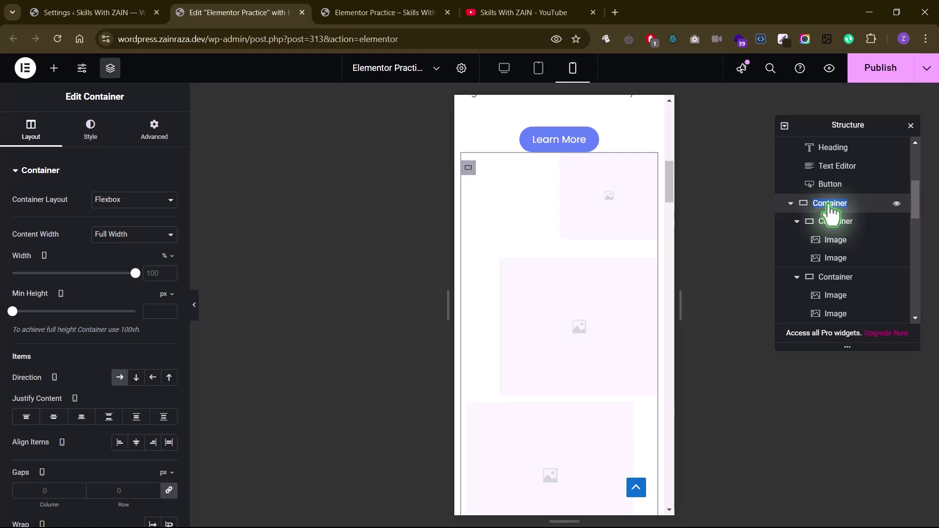
click(848, 200)
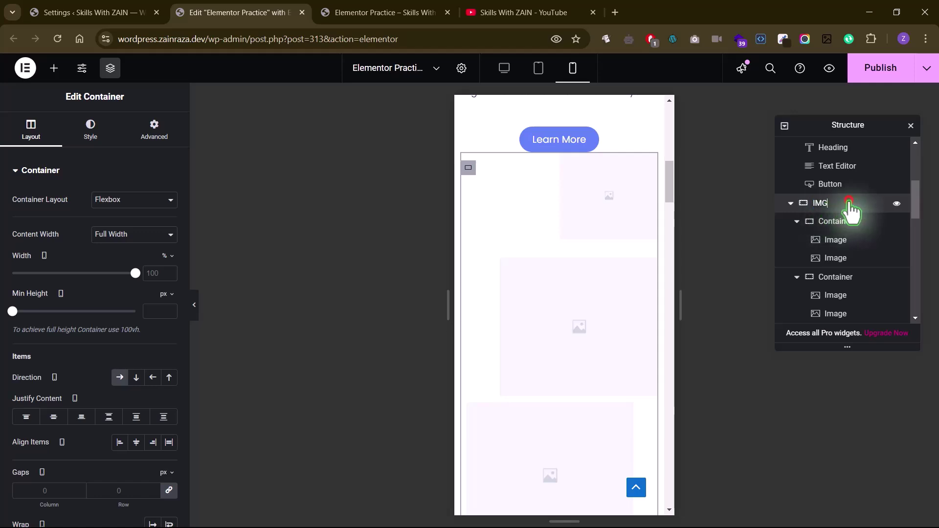
click(911, 126)
Unlink the mobile padding of the container holding the last two About Us images, with all four sides at 0 px.
scroll(474, 283, down, 3)
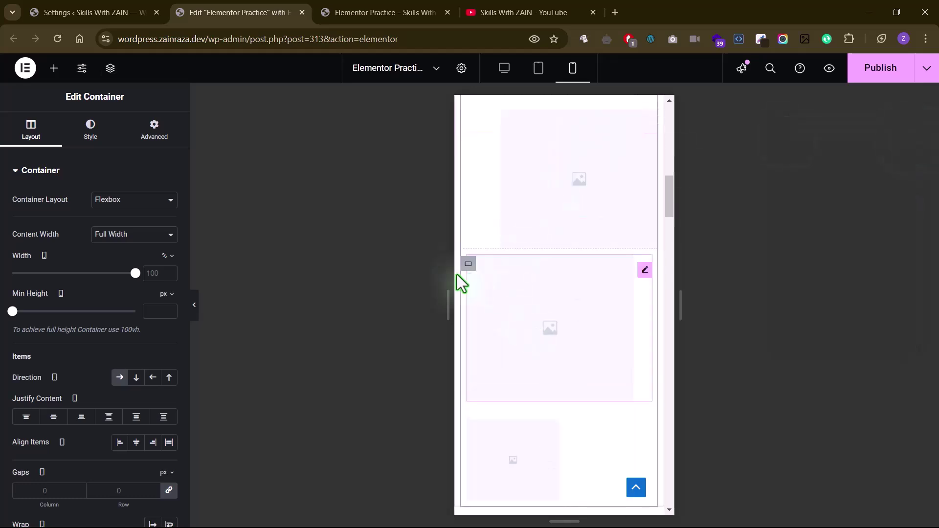
click(467, 266)
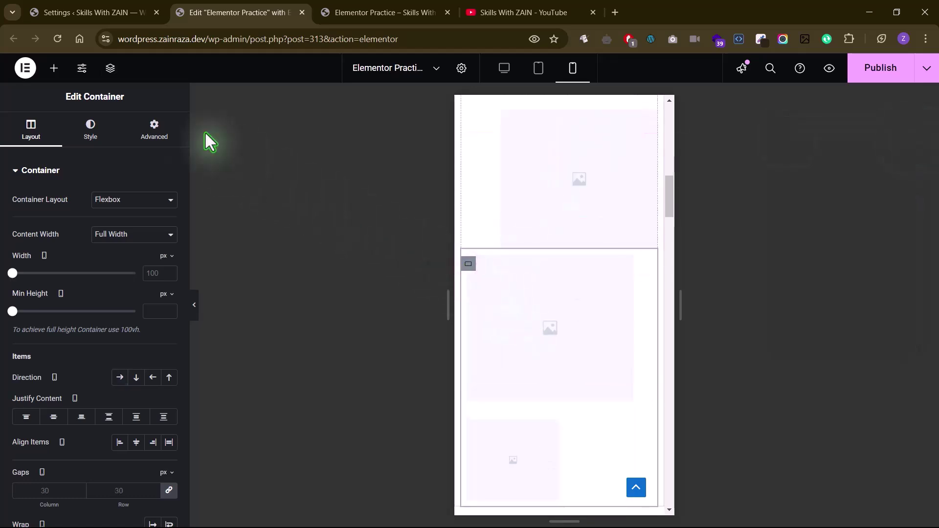
click(132, 139)
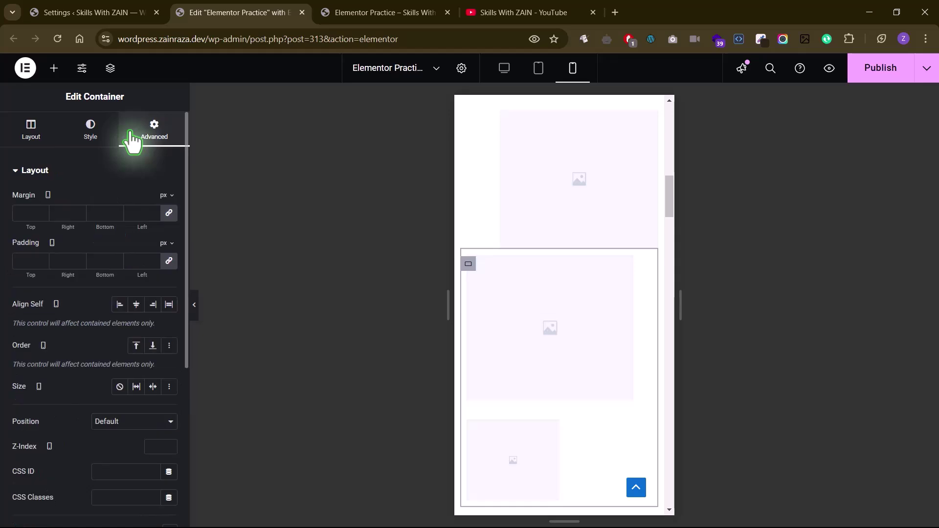
click(167, 264)
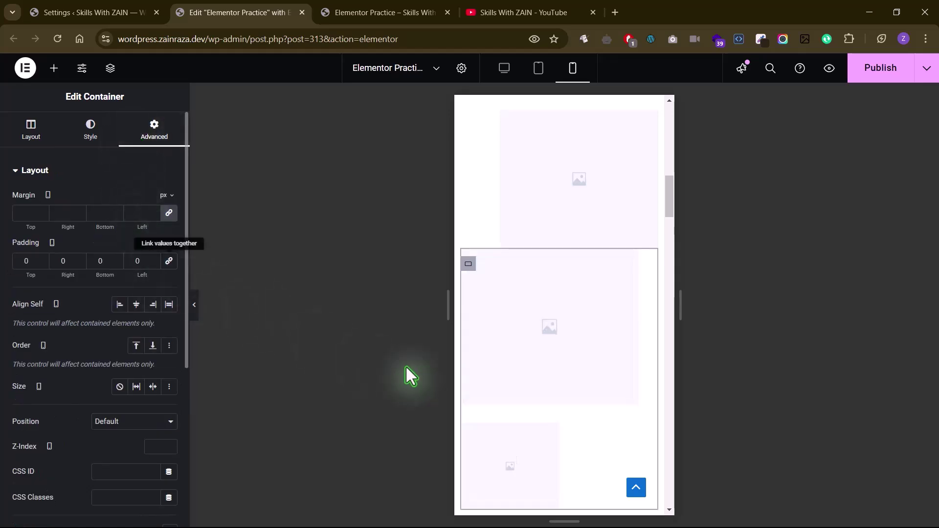
Set the mobile width of the third About Us image to 70%.
click(551, 284)
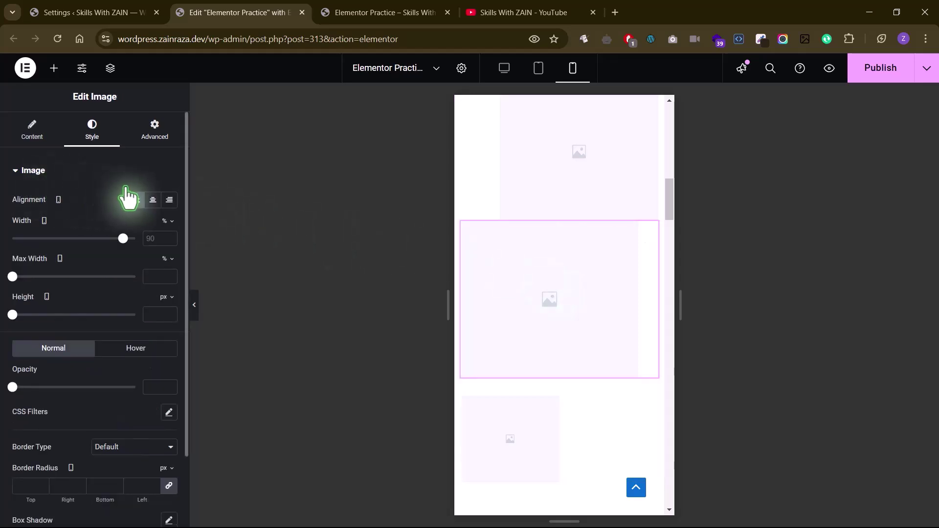
click(145, 236)
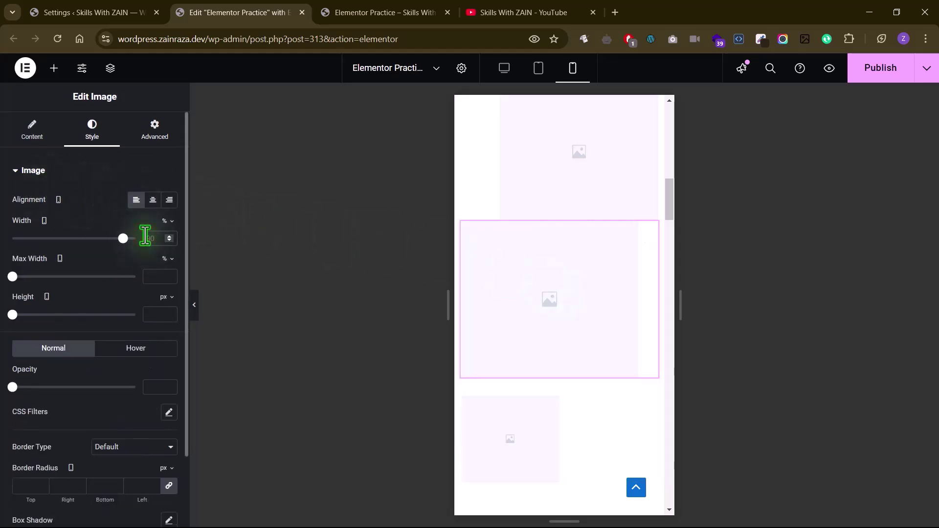
text(70)
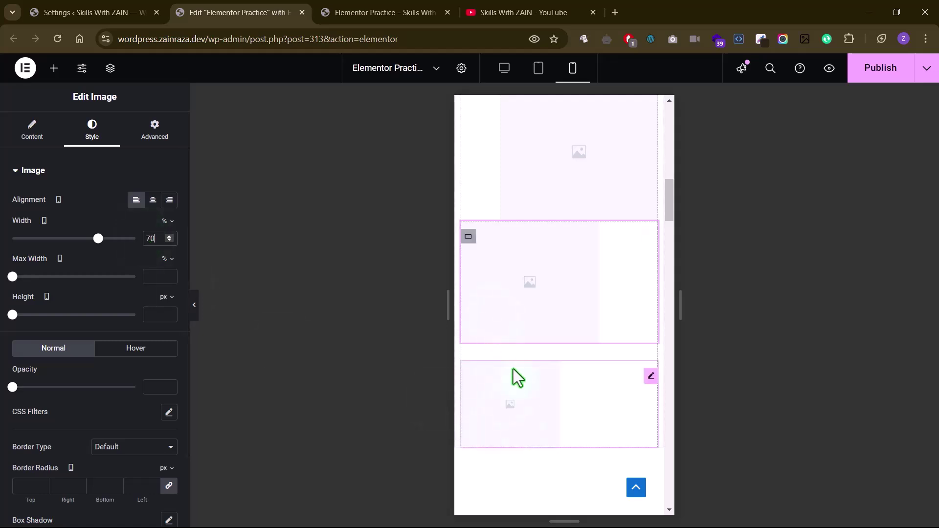
Set the mobile column and row gaps of the container holding the last two About Us images to 10 px.
click(28, 128)
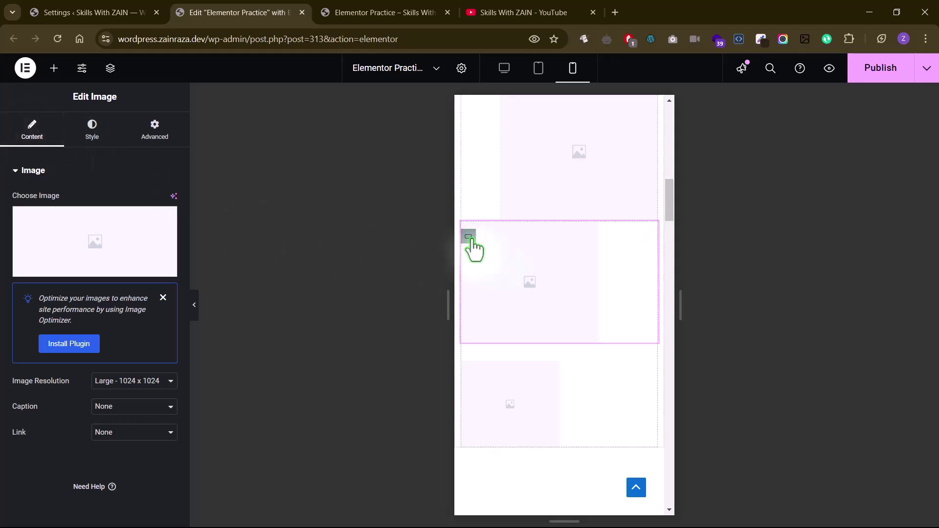
click(469, 237)
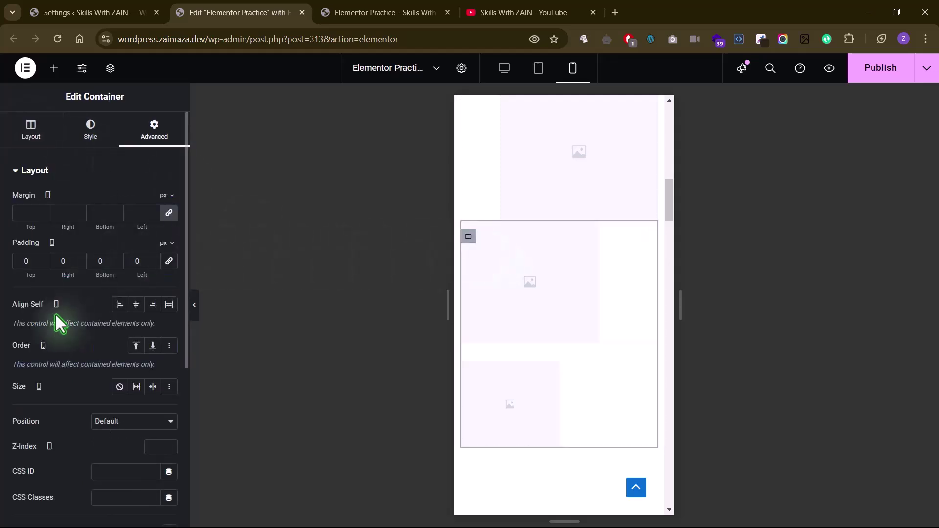
click(32, 131)
scroll(31, 388, down, 3)
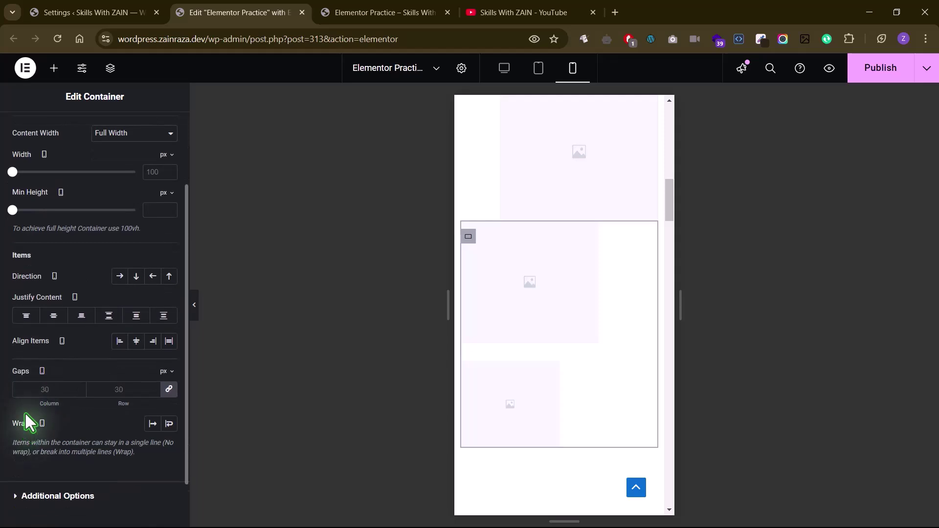
click(29, 392)
text(10)
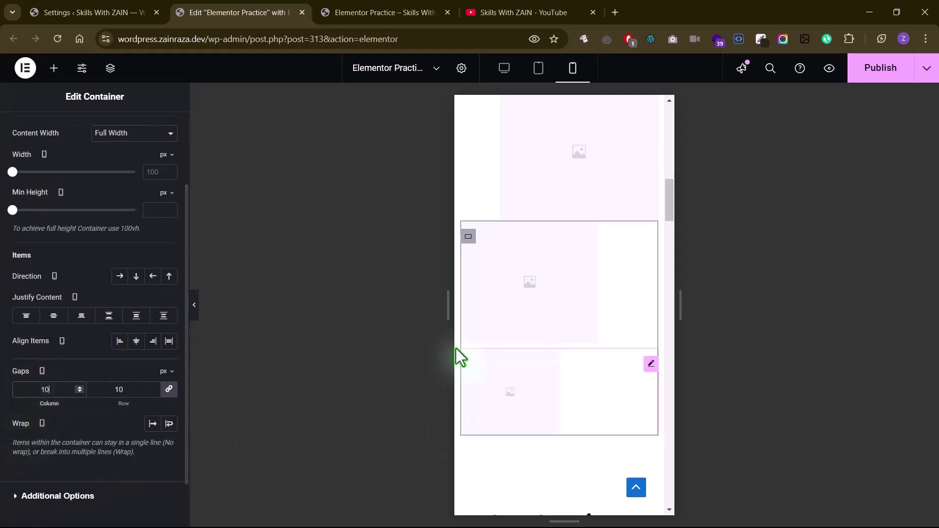
Set the mobile column and row gaps of the container holding the first two About Us images to 10 px.
scroll(457, 350, up, 3)
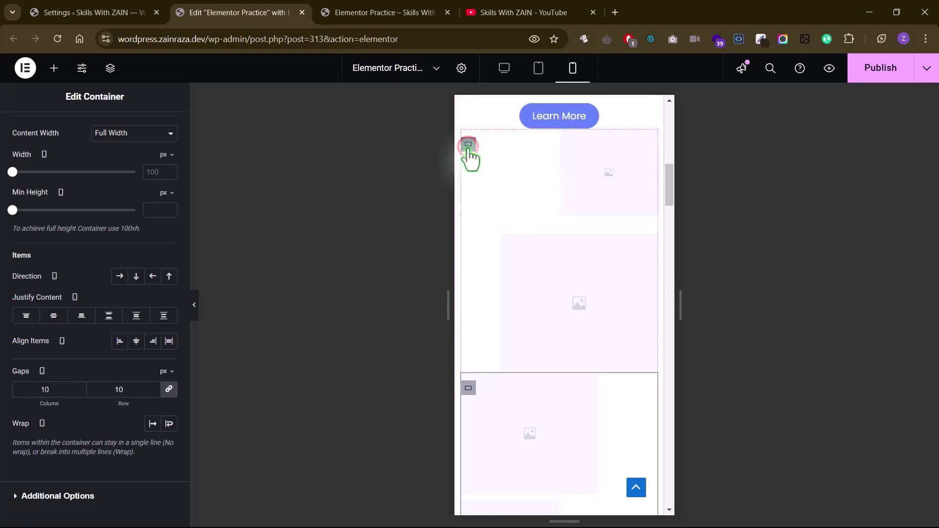
click(468, 144)
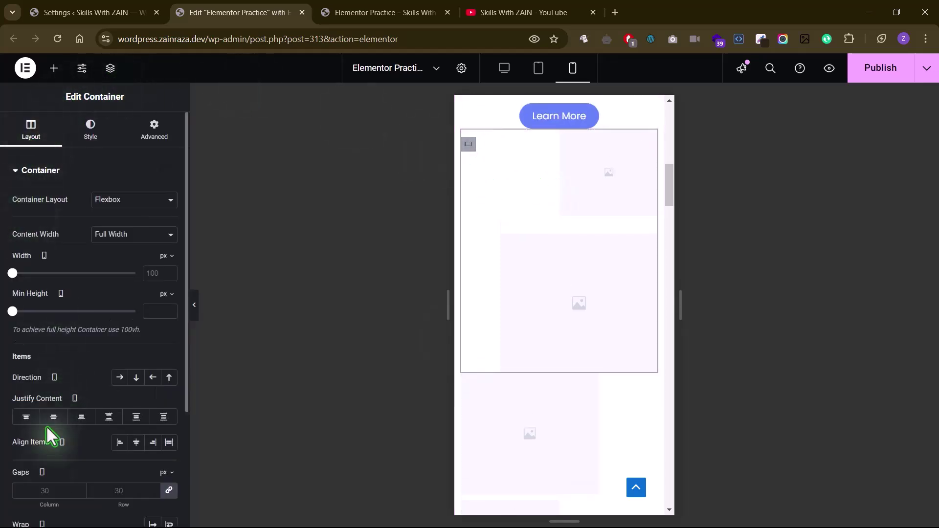
text(10)
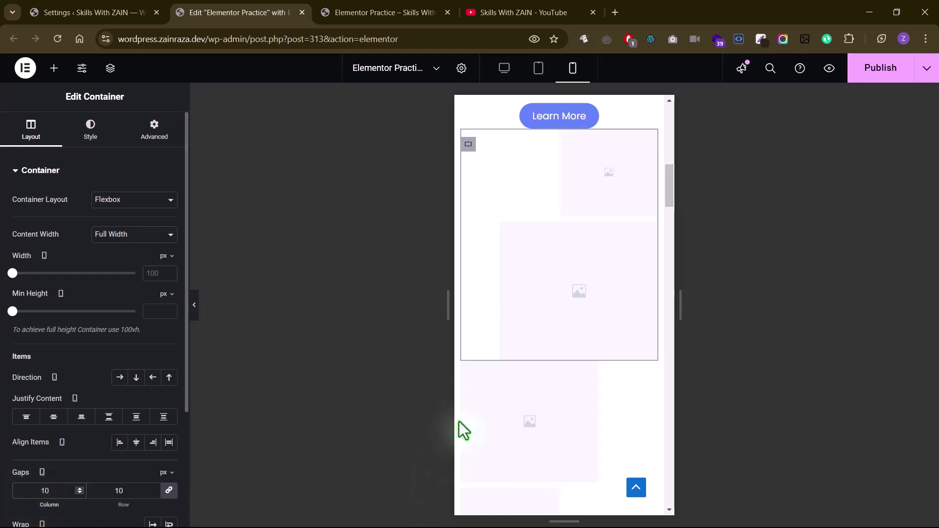
Give the container holding the last two About Us images an unlinked mobile margin of 10 px at the top and 0 elsewhere.
scroll(455, 372, down, 1)
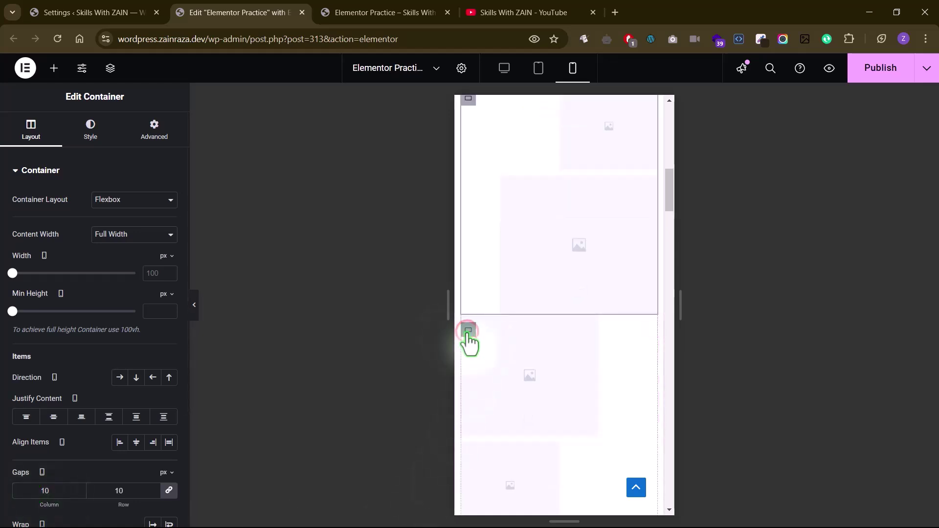
click(468, 330)
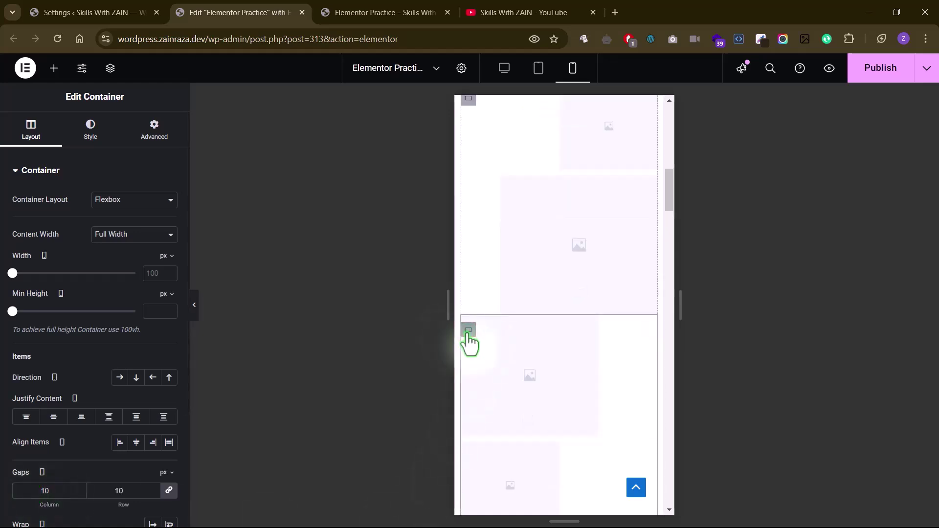
click(152, 130)
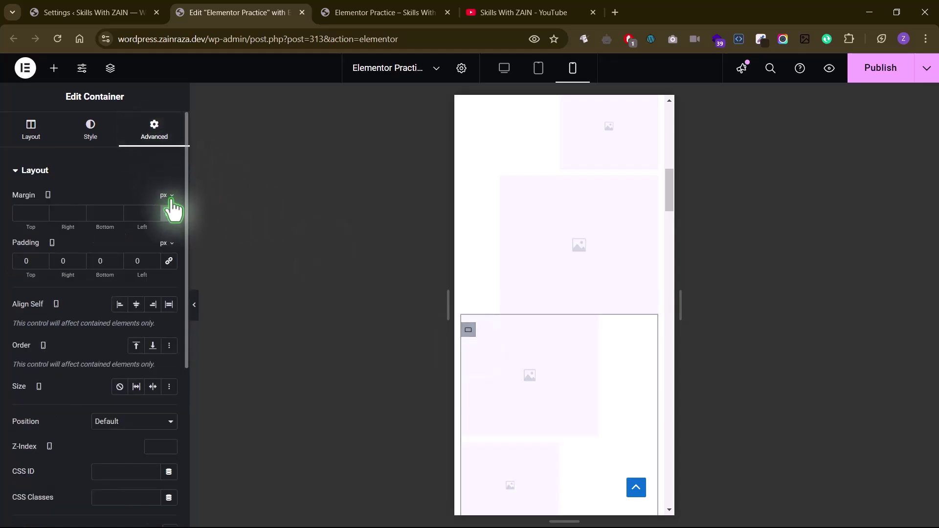
click(23, 214)
text(1)
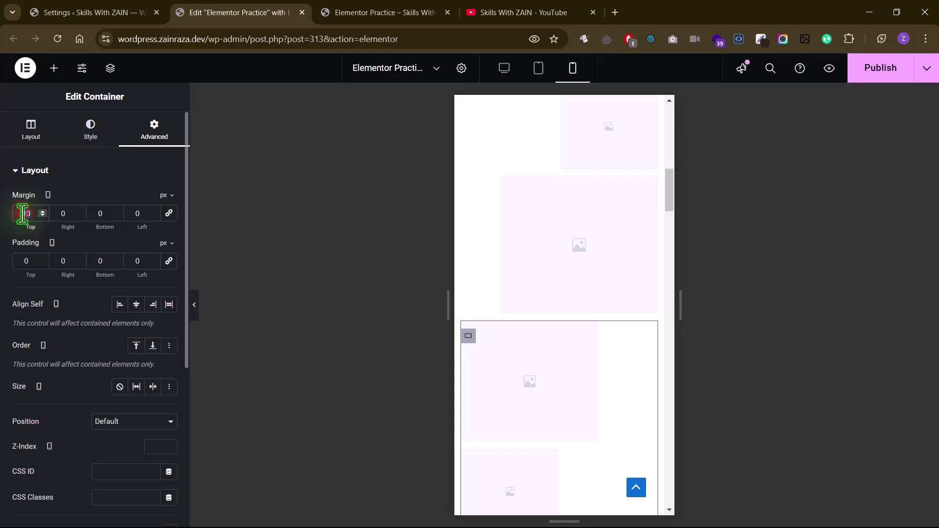
Reduce the mobile width of the second About Us image to 70% and of the first one to 40%.
scroll(504, 342, down, 2)
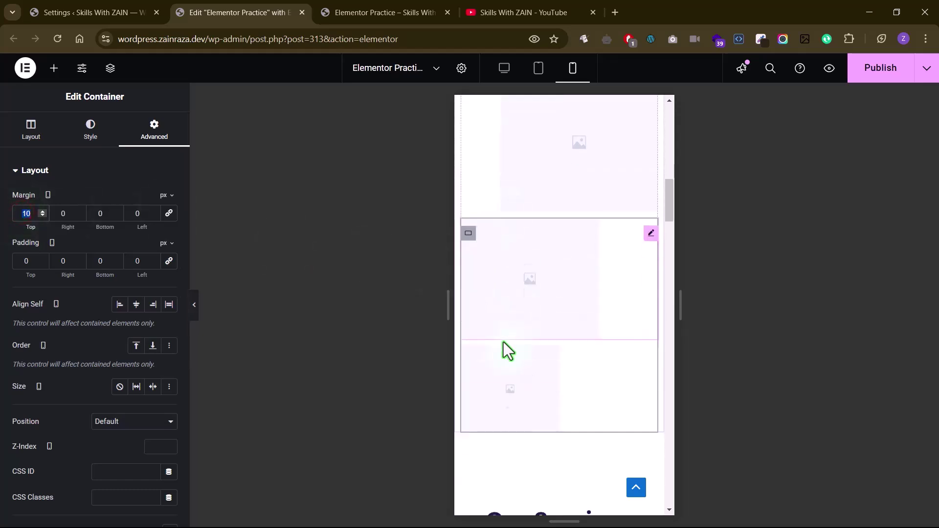
click(503, 342)
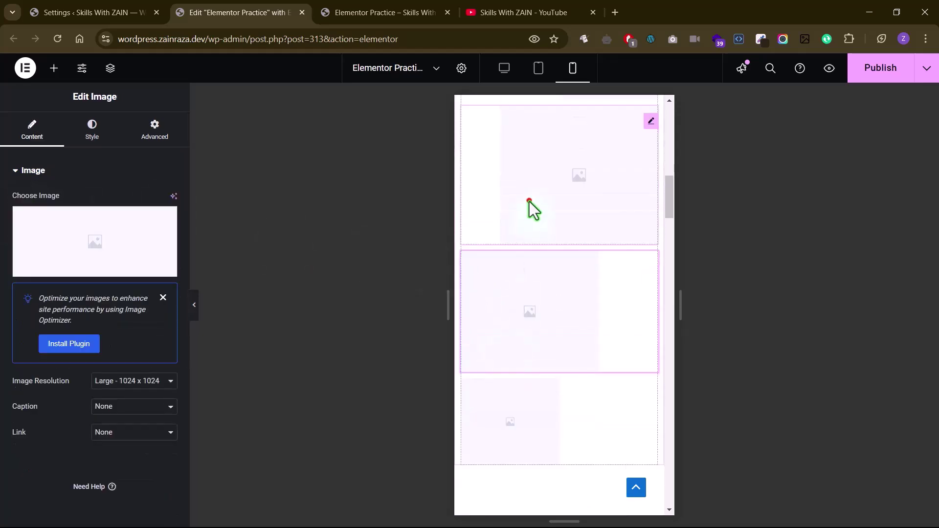
click(530, 202)
click(92, 130)
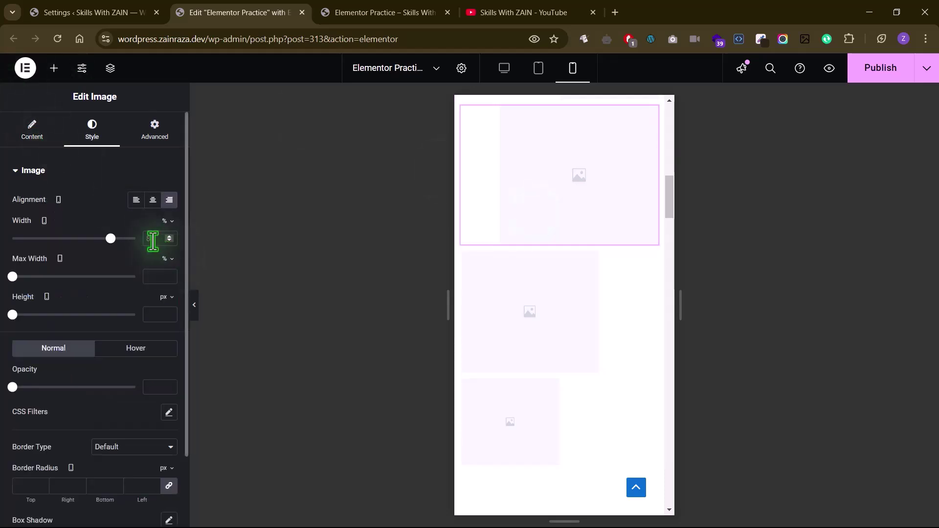
key(Down)
key(Down)
key(Down)
key(Down)
key(Down)
key(Down)
key(Down)
key(Down)
key(Down)
key(Down)
key(Down)
key(Down)
key(Down)
key(Down)
key(Down)
key(Down)
key(Down)
key(Down)
key(Down)
key(Down)
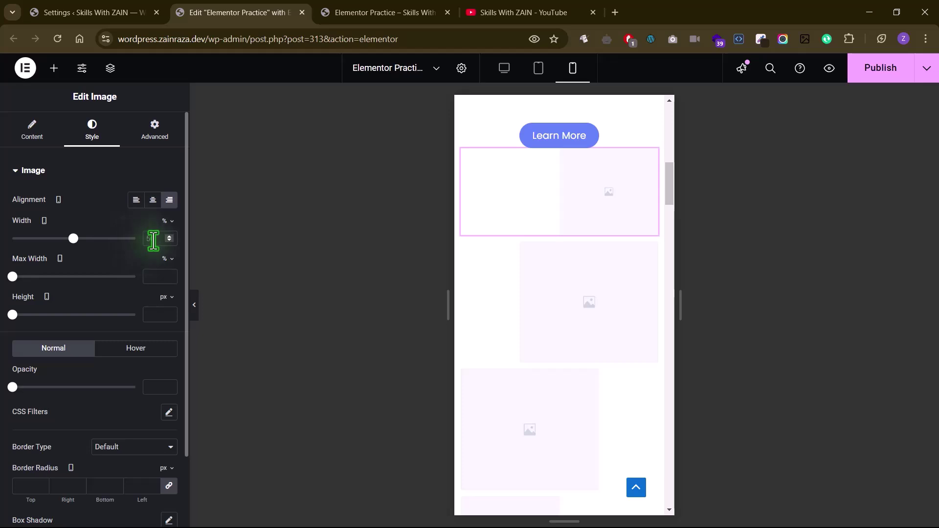
Set the mobile width of the fourth, lowest About Us image to 40%.
scroll(612, 382, down, 3)
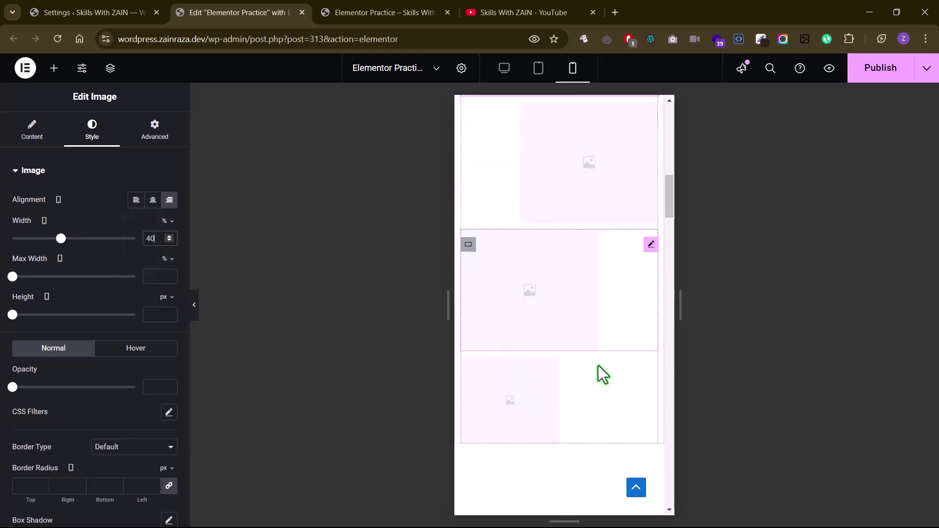
click(587, 343)
click(89, 128)
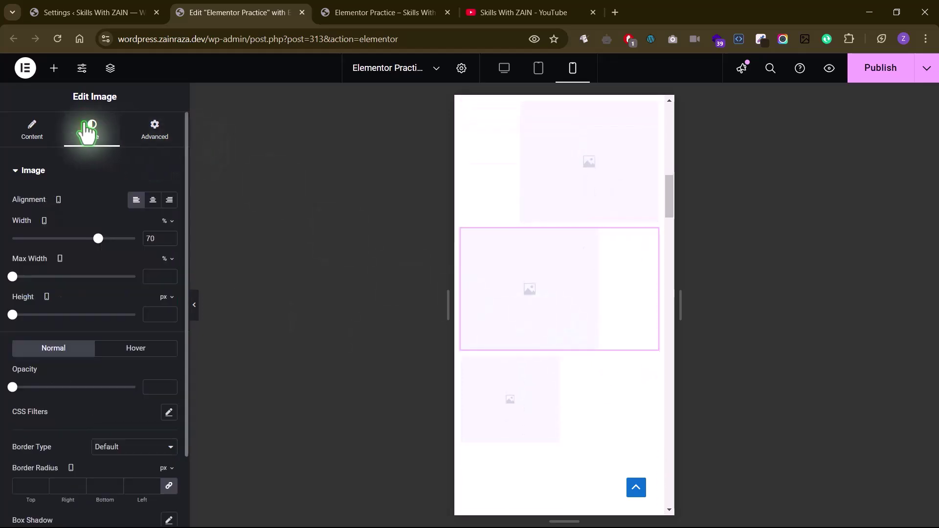
click(468, 377)
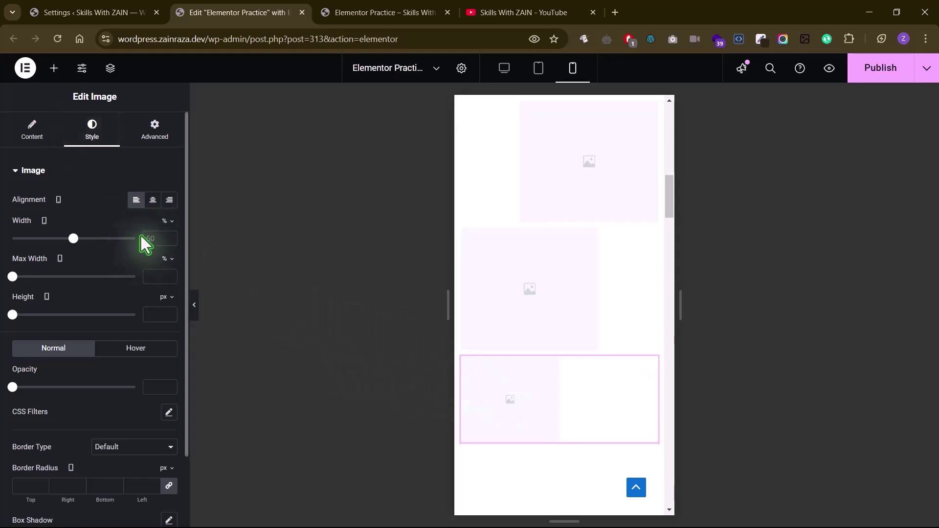
text(40)
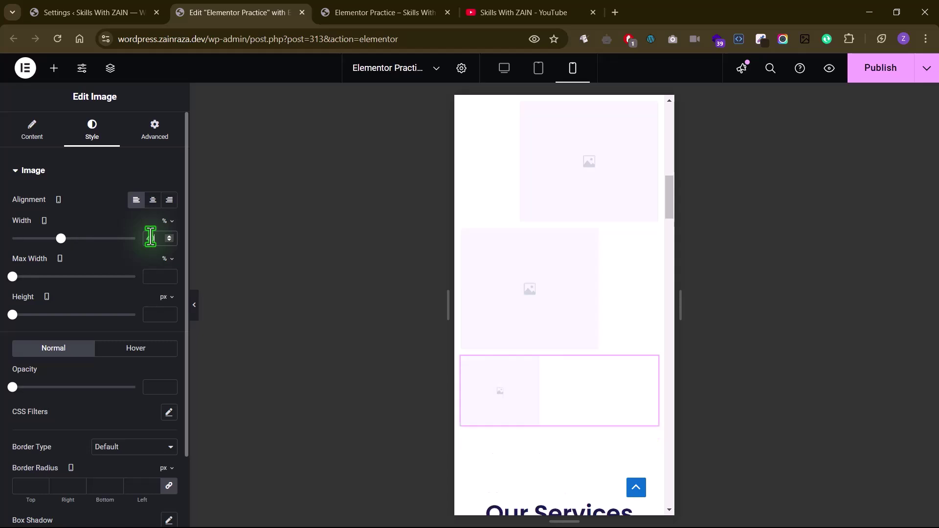
Give the About Us text container an unlinked mobile margin of 30 px at the bottom and 0 elsewhere.
scroll(501, 266, up, 2)
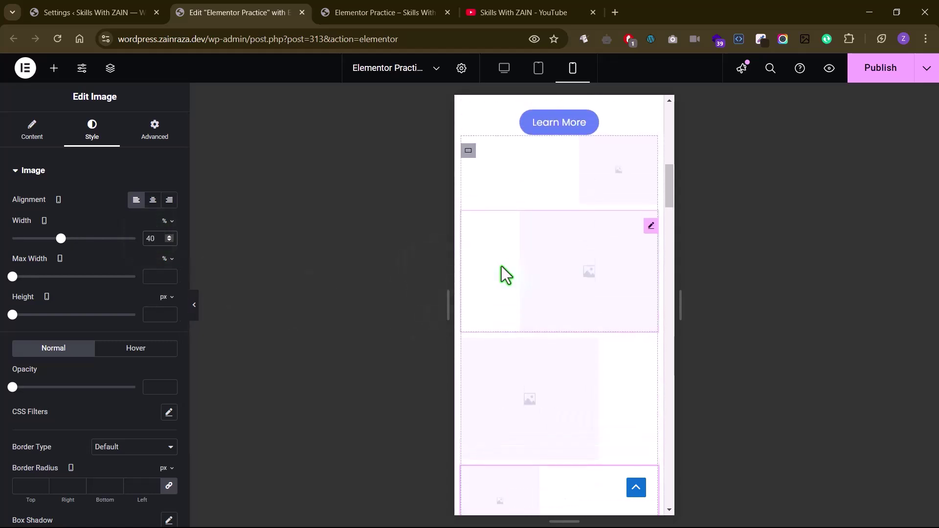
scroll(626, 394, down, 2)
scroll(626, 394, up, 4)
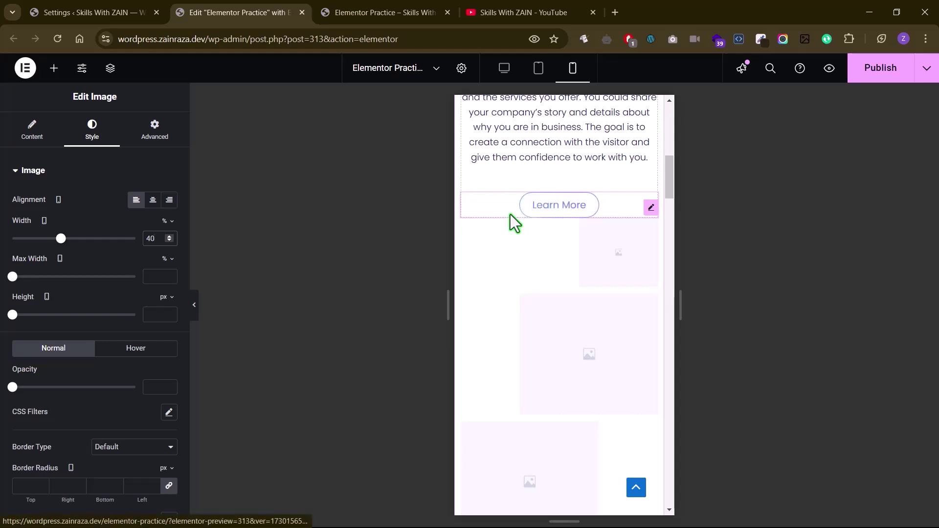
click(465, 233)
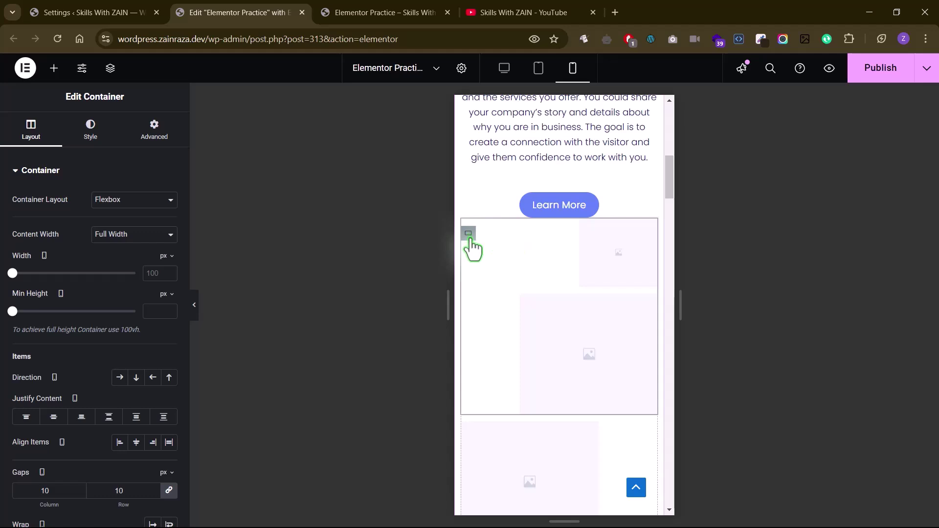
scroll(520, 194, up, 2)
scroll(520, 196, up, 2)
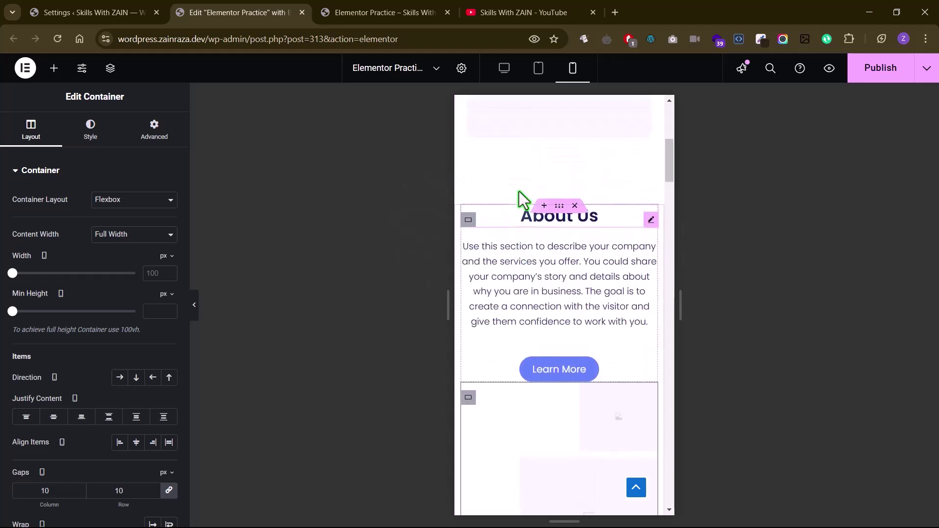
click(469, 224)
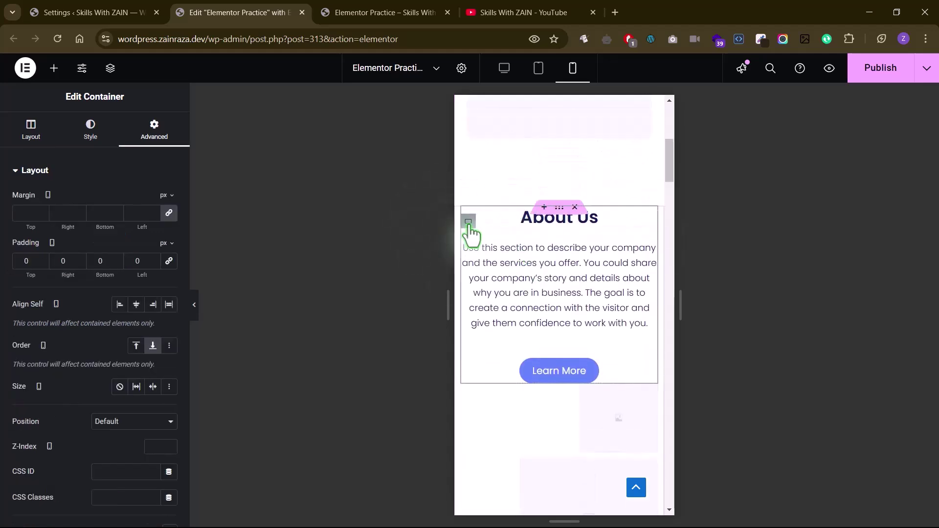
click(169, 215)
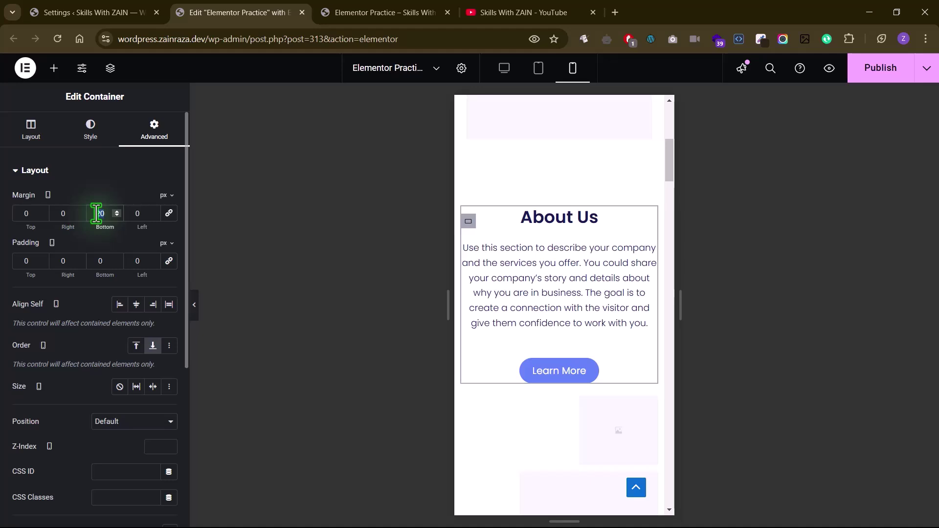
scroll(474, 346, down, 3)
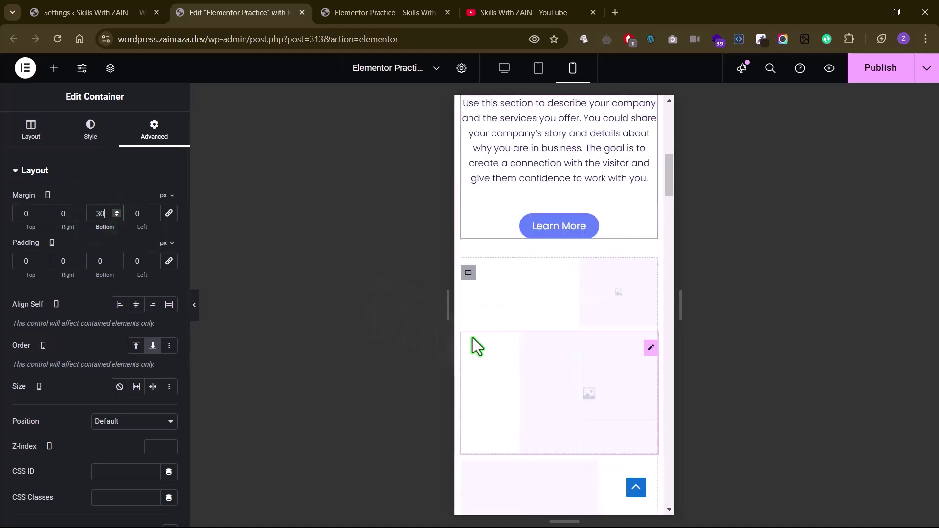
scroll(469, 139, up, 1)
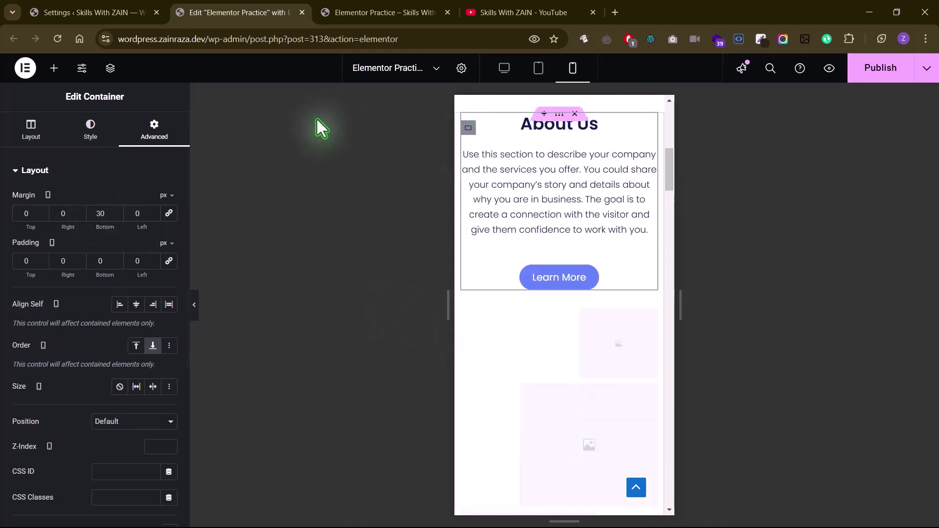
Set the mobile column and row gaps of the About Us text container to 10 px.
click(30, 132)
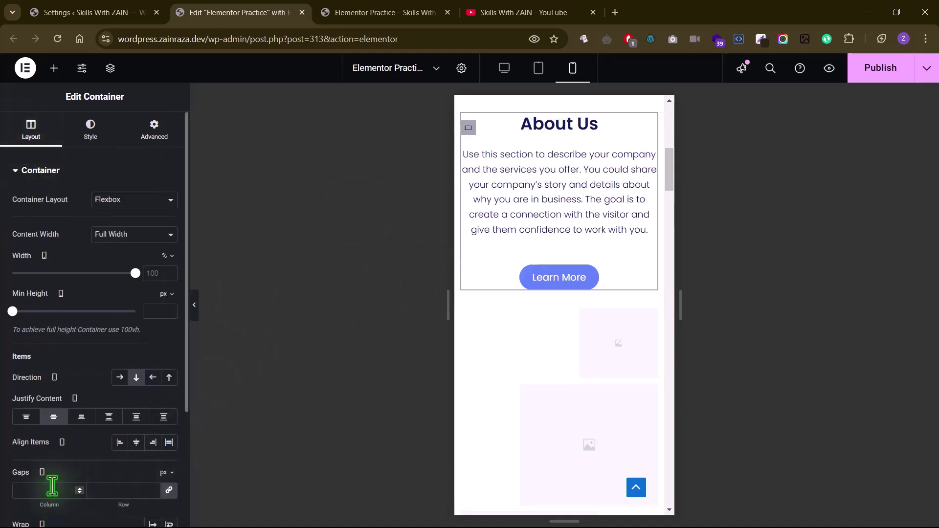
click(26, 491)
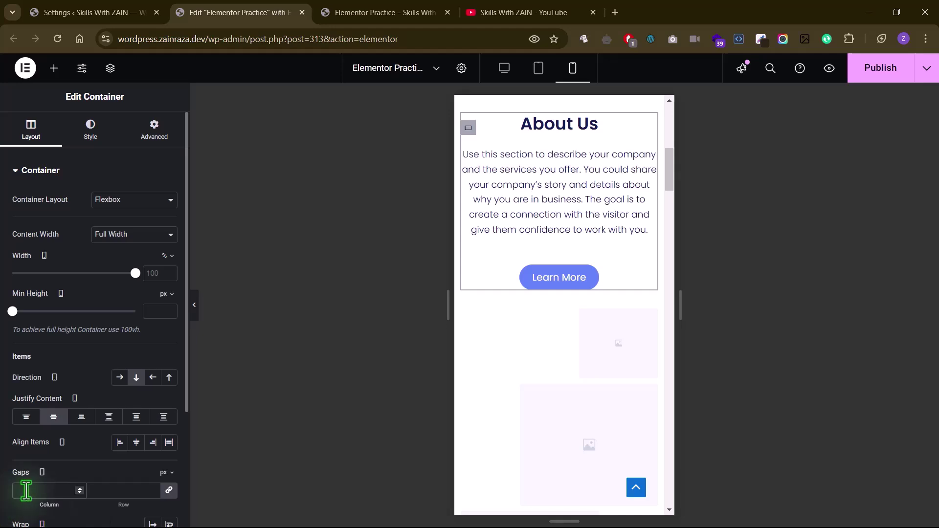
text(0)
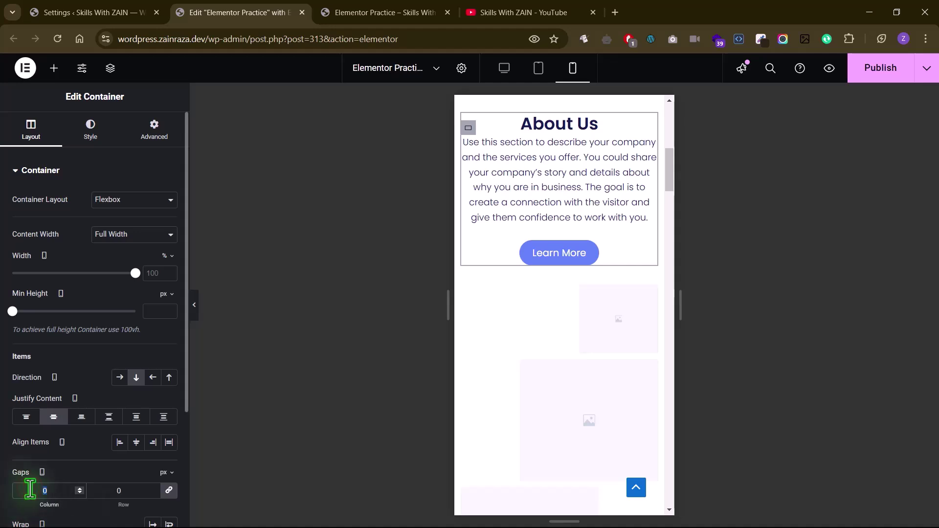
text(10)
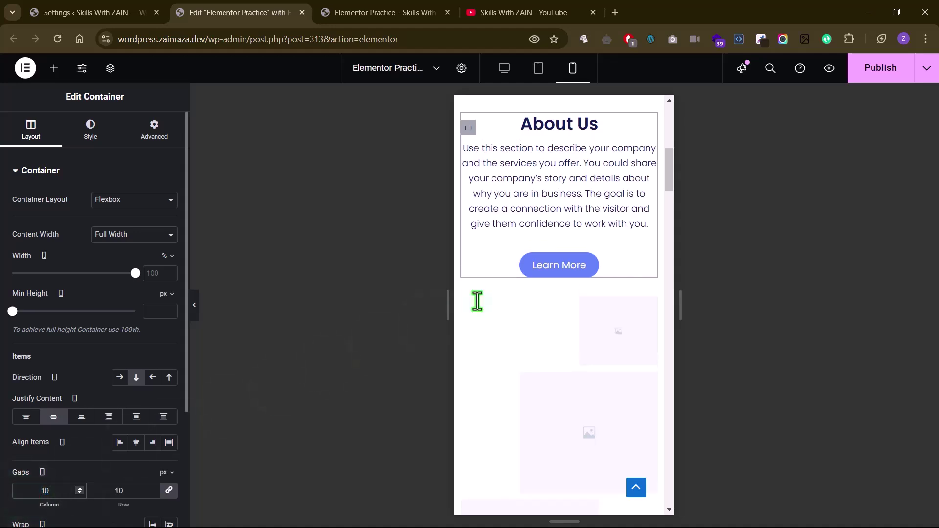
Review the mobile spacing between the About Us text, the Learn More button and the four images.
scroll(530, 288, down, 5)
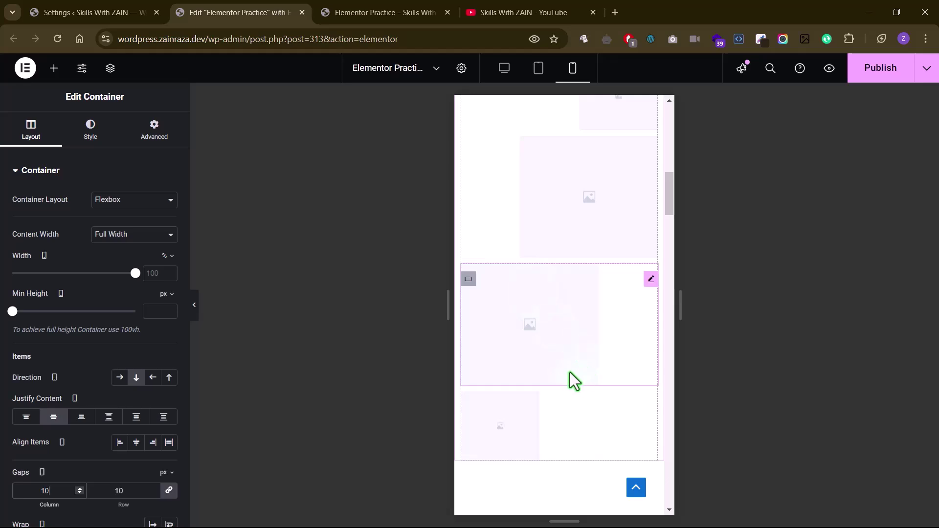
scroll(598, 319, up, 4)
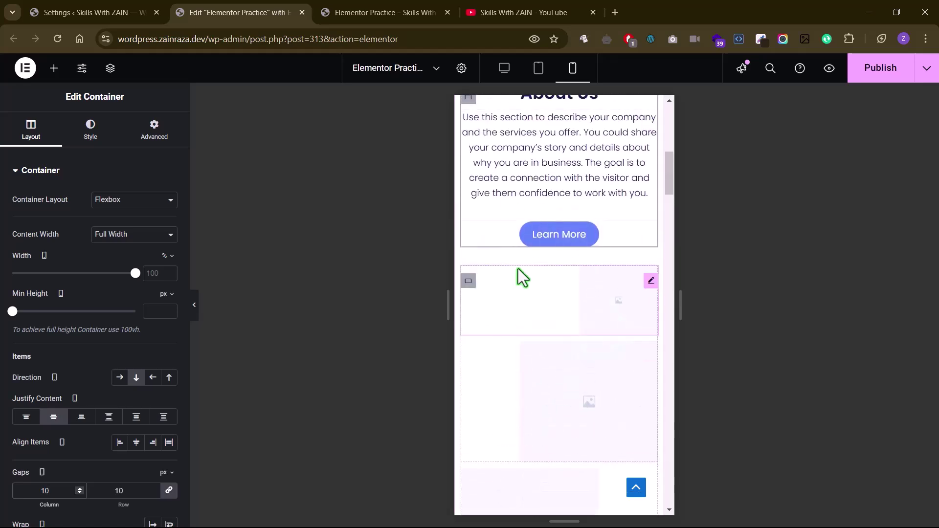
scroll(518, 269, up, 1)
scroll(518, 268, up, 1)
scroll(518, 268, down, 3)
scroll(518, 268, down, 3)
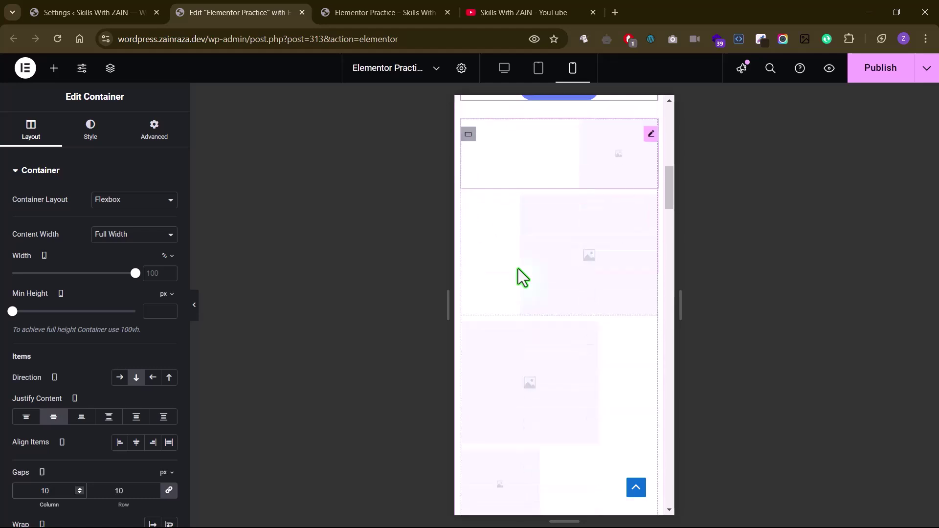
scroll(518, 268, up, 2)
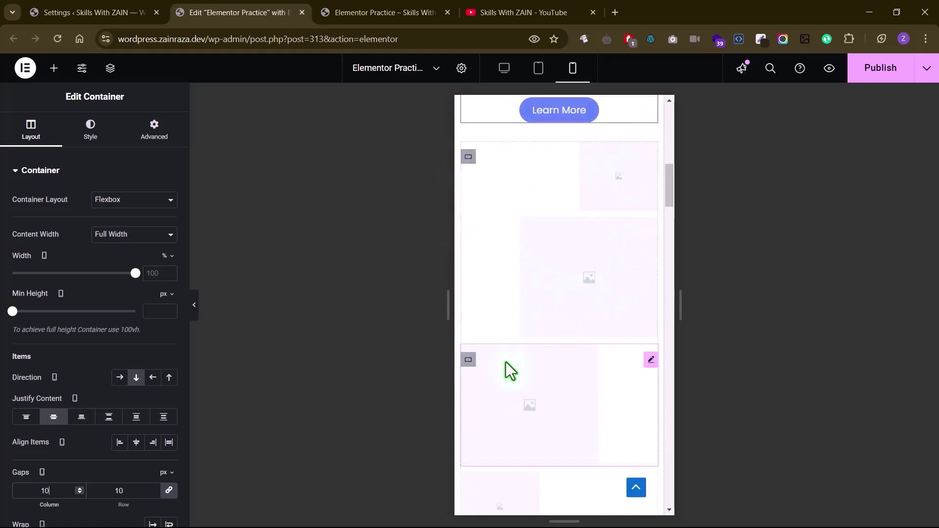
Hide the container holding the last two About Us images on mobile portrait through its responsive visibility settings.
scroll(506, 362, down, 3)
click(466, 215)
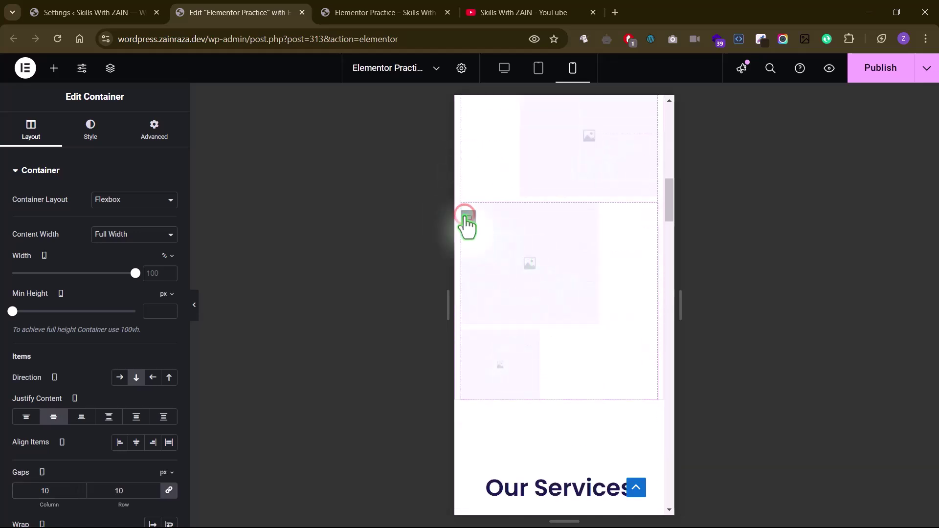
click(147, 128)
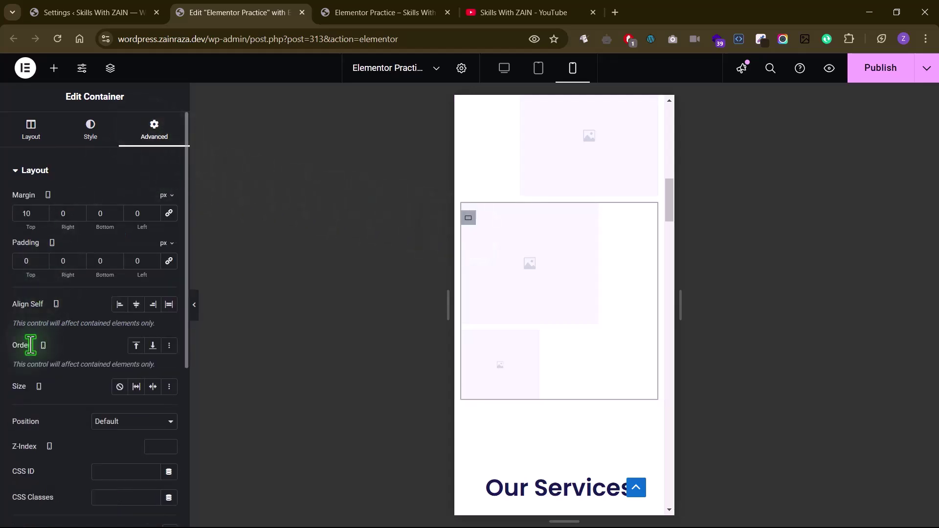
scroll(31, 345, down, 3)
scroll(31, 345, down, 2)
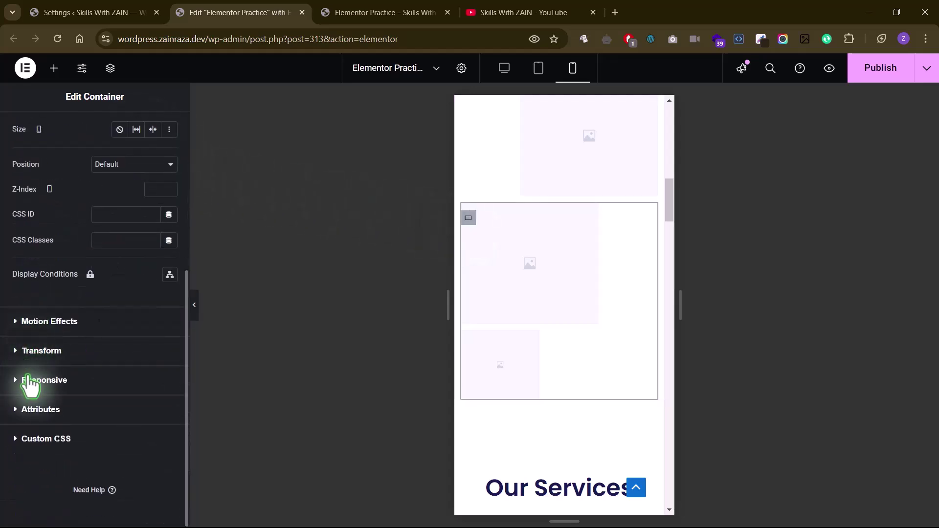
click(19, 381)
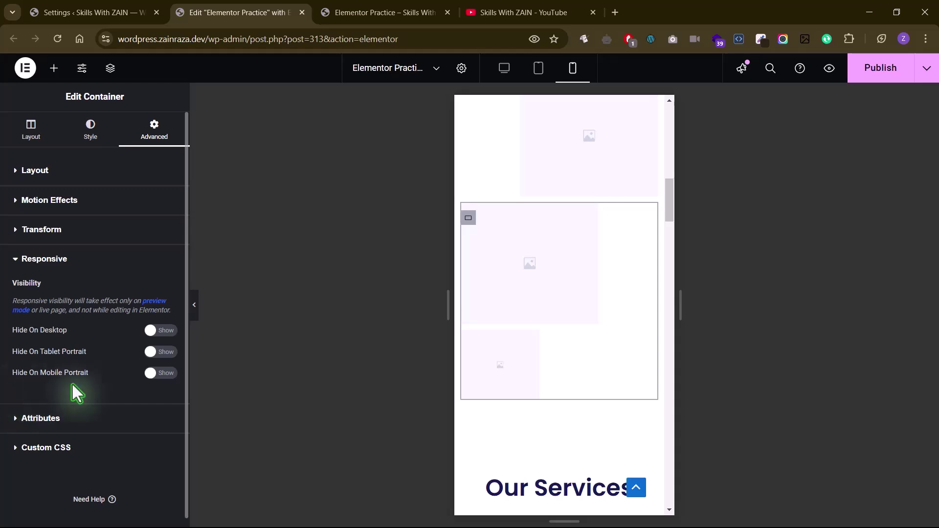
double_click(39, 330)
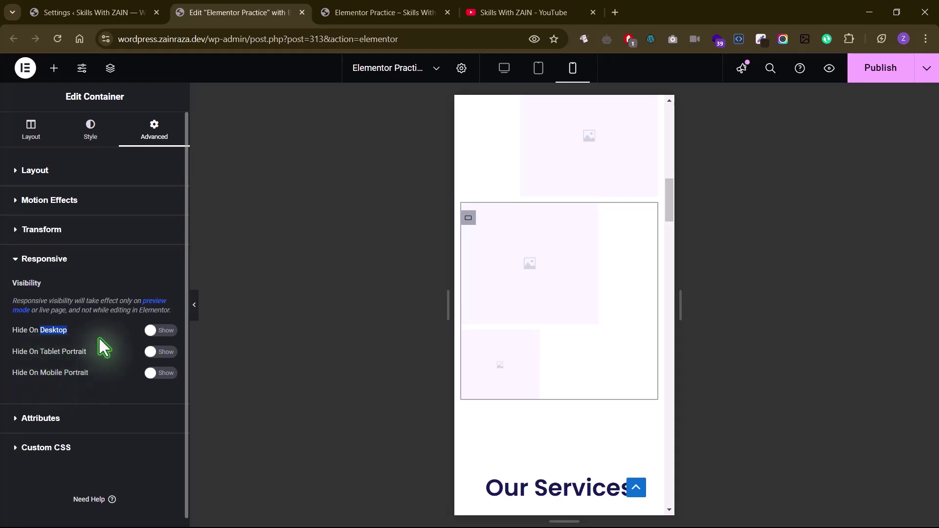
click(153, 374)
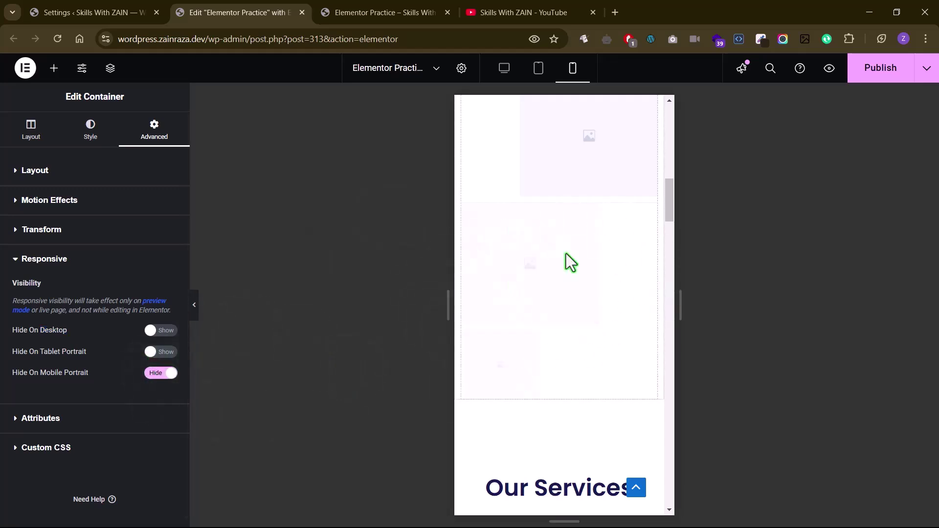
Compare how the About Us section's images are laid out in the mobile, desktop and tablet portrait previews.
scroll(476, 338, up, 2)
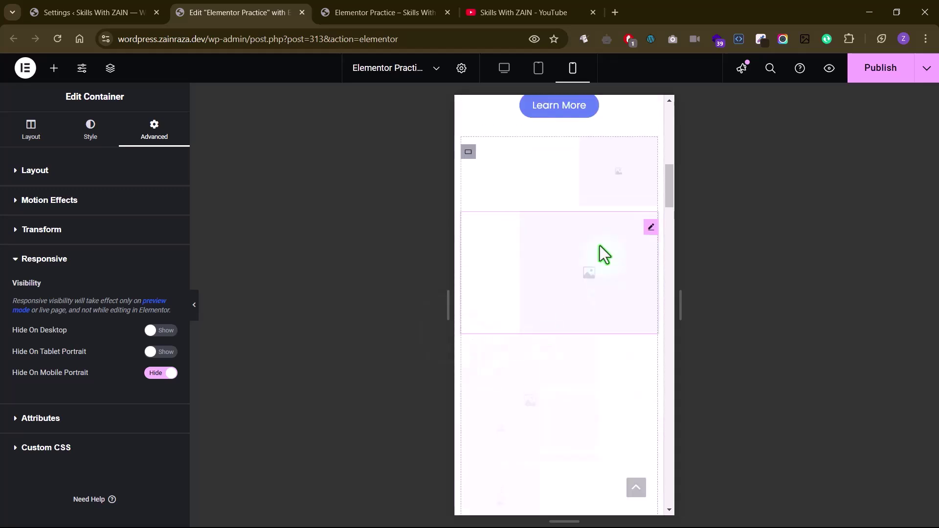
scroll(540, 307, down, 2)
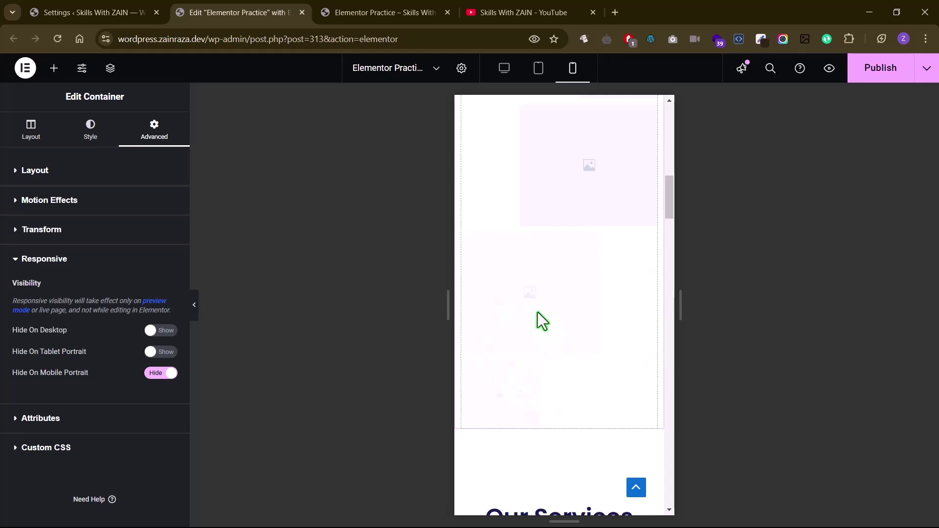
scroll(538, 313, up, 1)
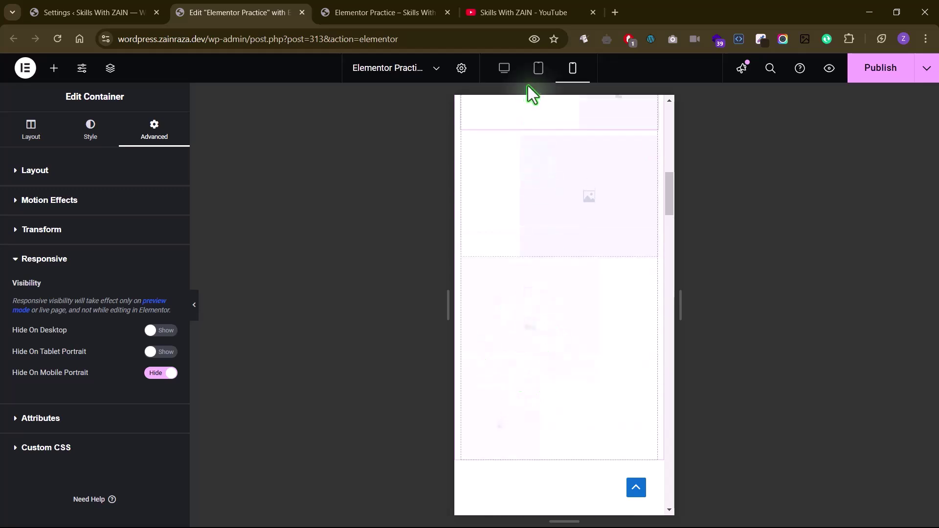
click(503, 75)
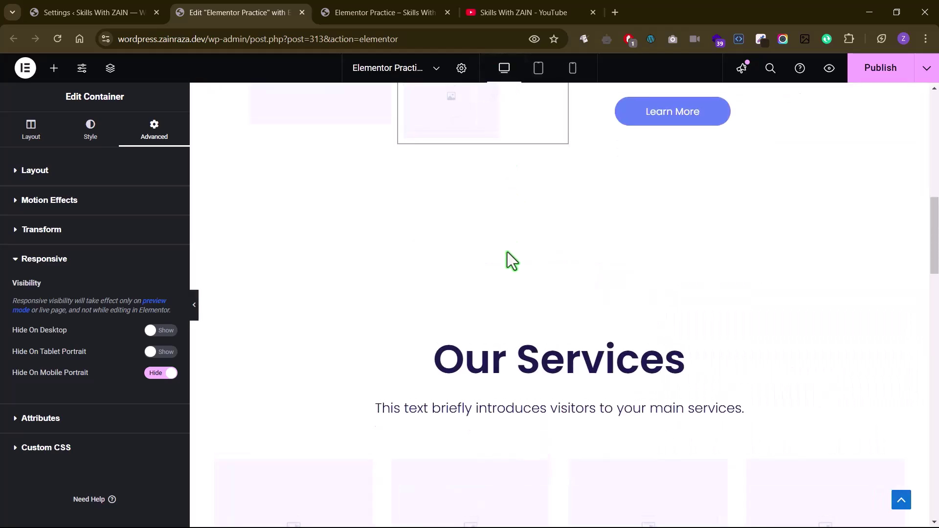
scroll(507, 252, up, 7)
scroll(507, 252, down, 4)
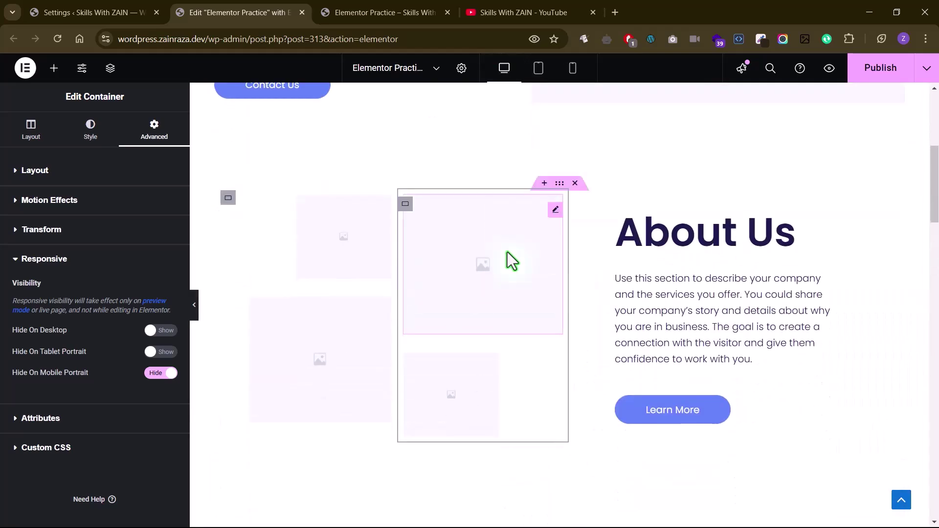
click(538, 71)
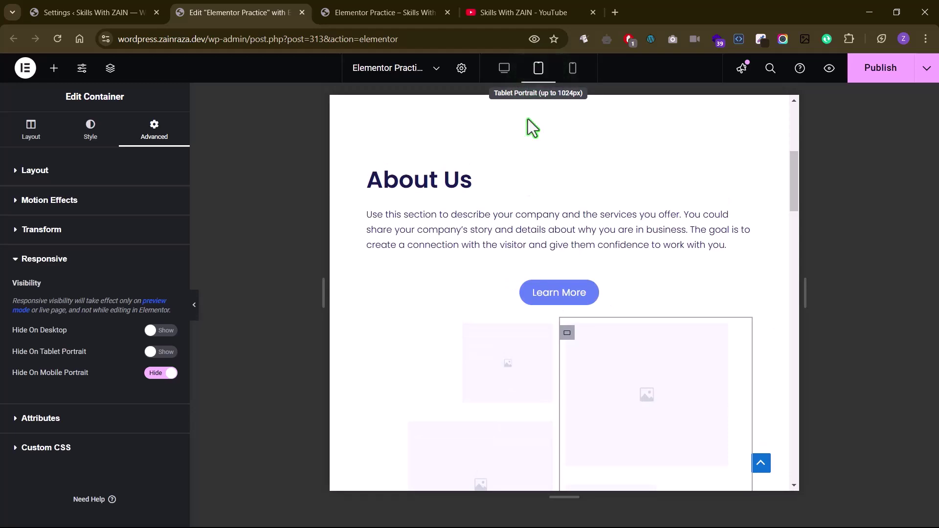
scroll(518, 273, down, 4)
scroll(519, 273, up, 2)
click(573, 71)
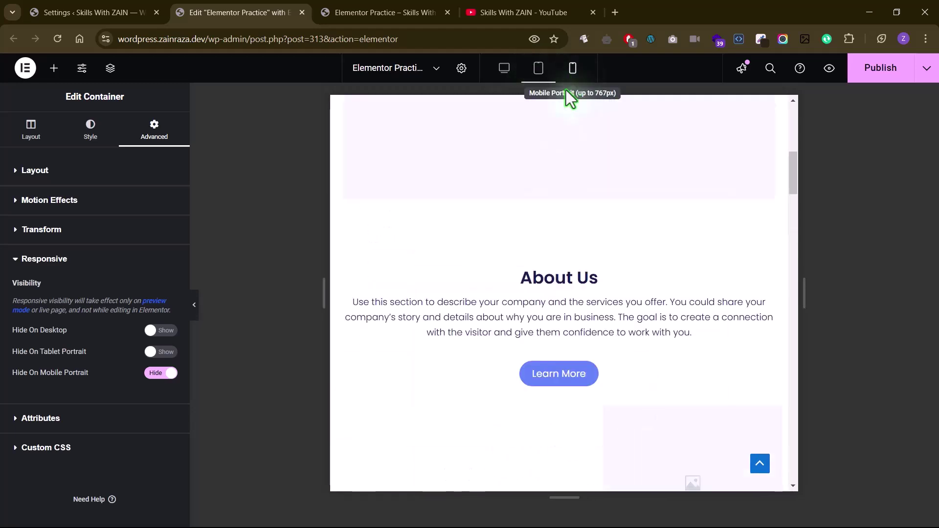
scroll(519, 354, down, 5)
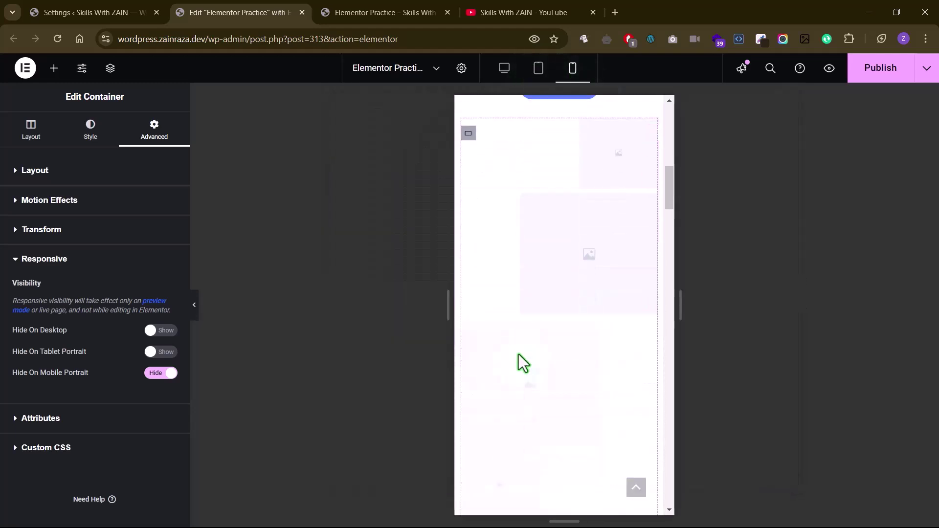
click(540, 71)
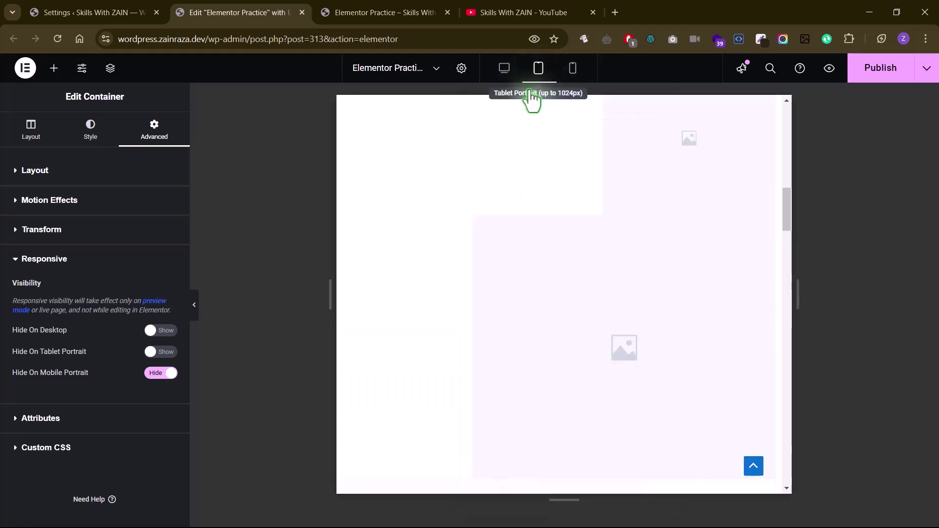
scroll(456, 340, up, 4)
scroll(443, 252, up, 2)
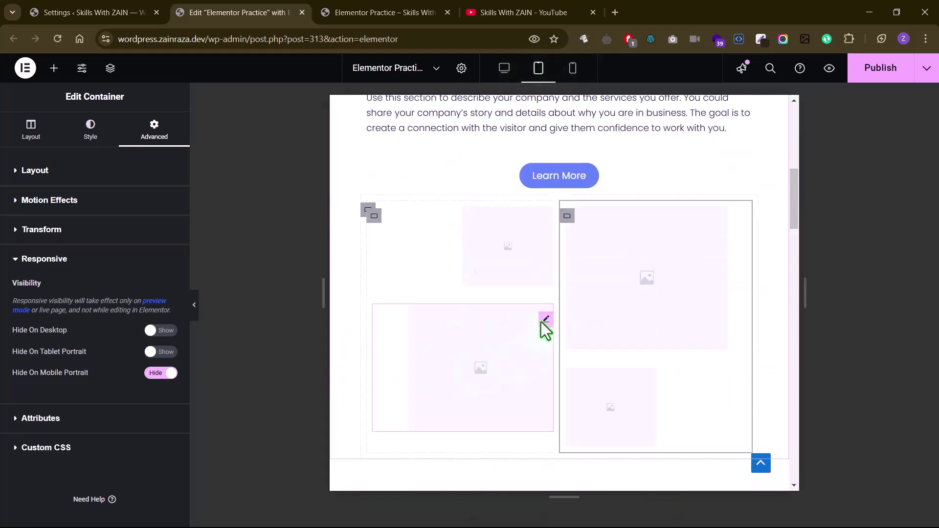
Hide the parent container holding all four About Us images on tablet portrait and review the section.
click(369, 208)
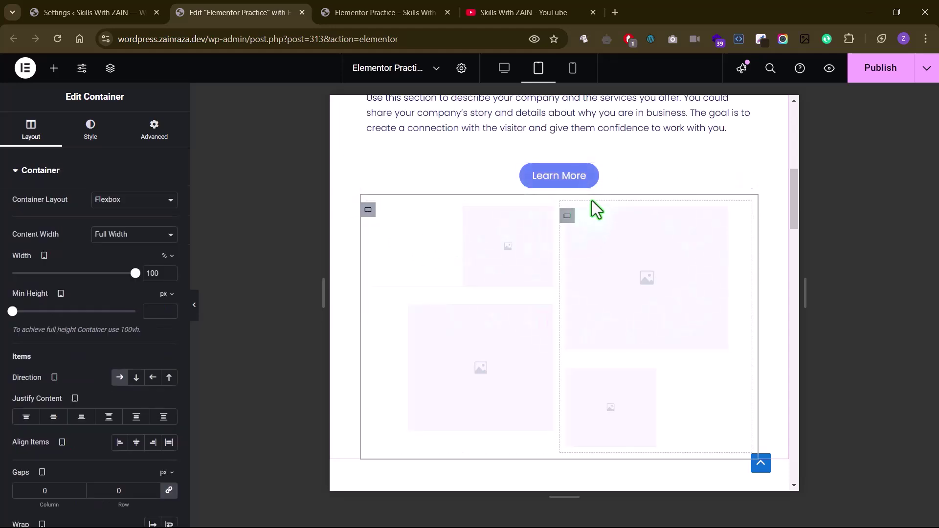
click(154, 127)
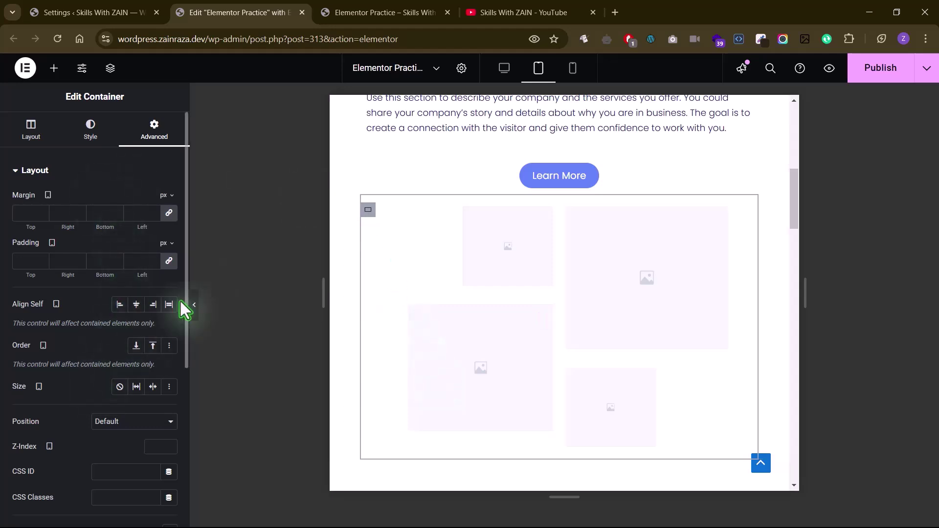
scroll(87, 360, down, 5)
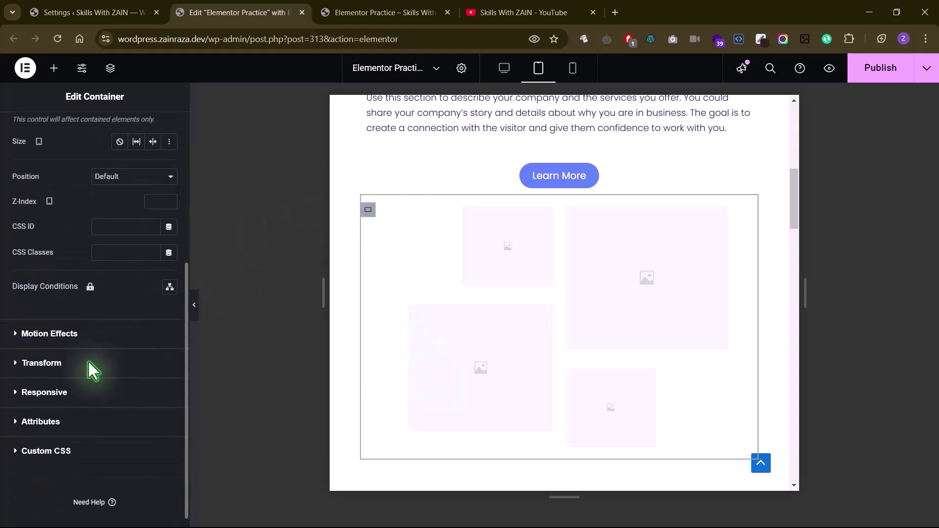
click(30, 392)
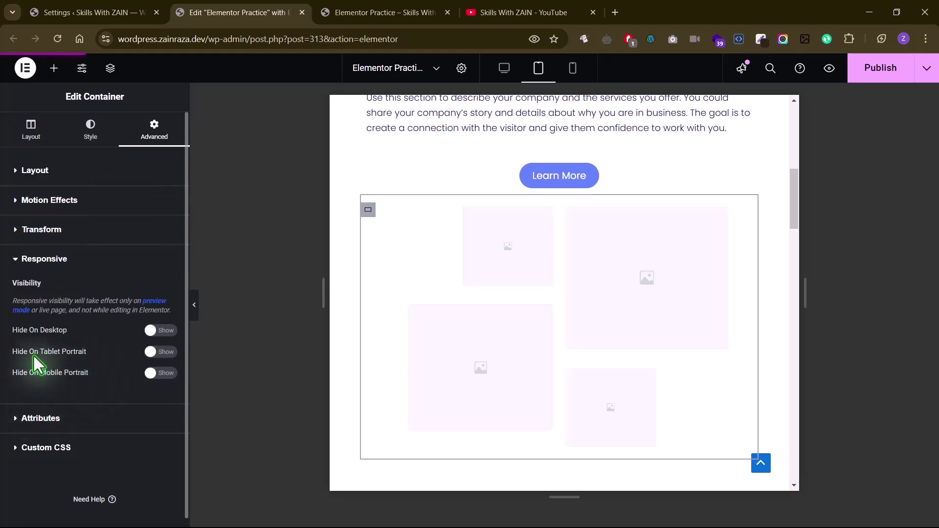
click(150, 351)
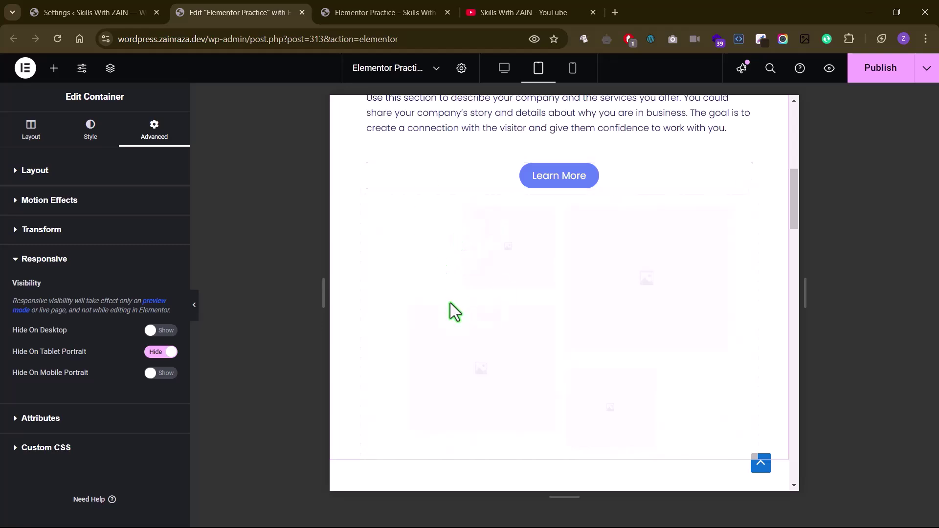
scroll(440, 306, up, 3)
scroll(438, 298, up, 3)
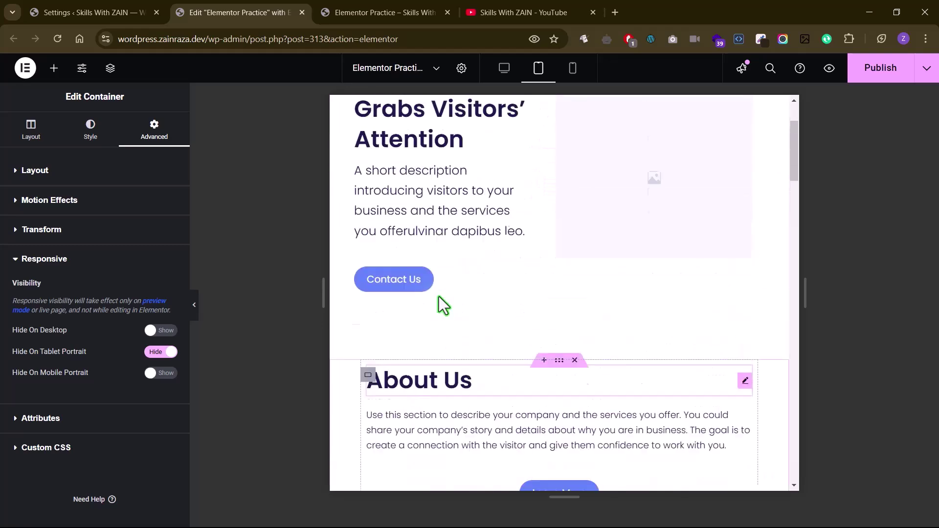
scroll(439, 298, down, 8)
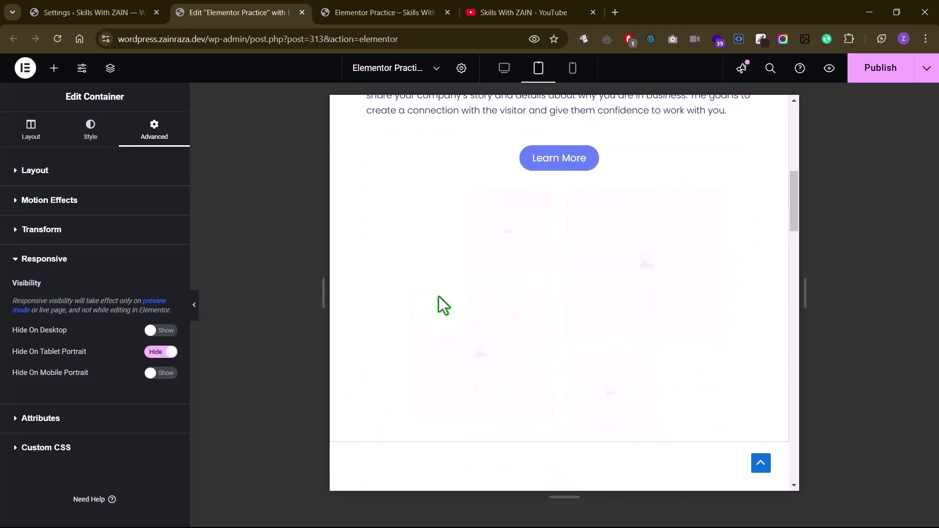
scroll(439, 297, up, 2)
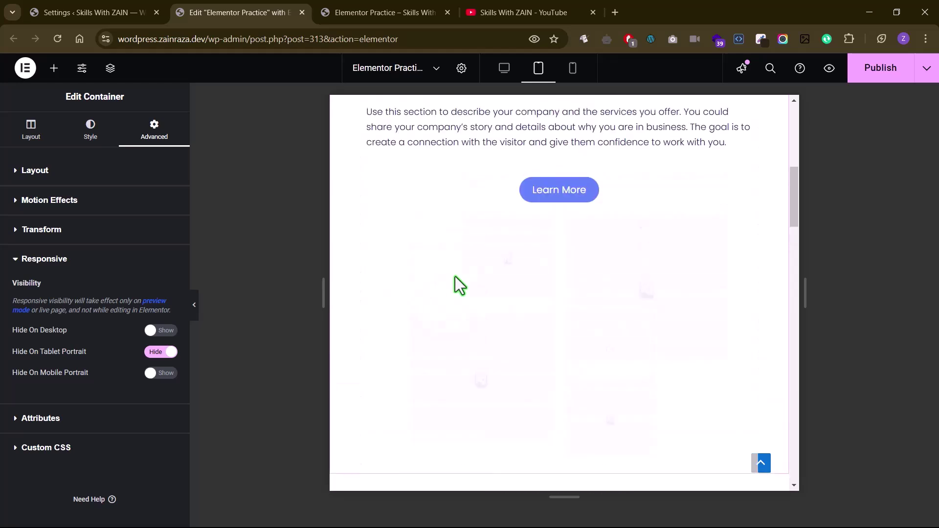
Select the IMG container through the page structure and turn off its Hide On Tablet Portrait option.
click(486, 127)
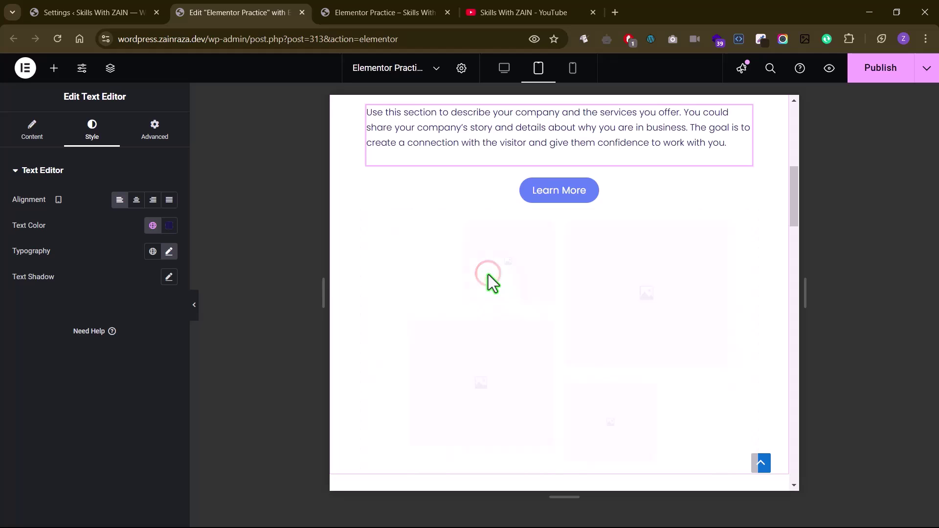
right_click(490, 279)
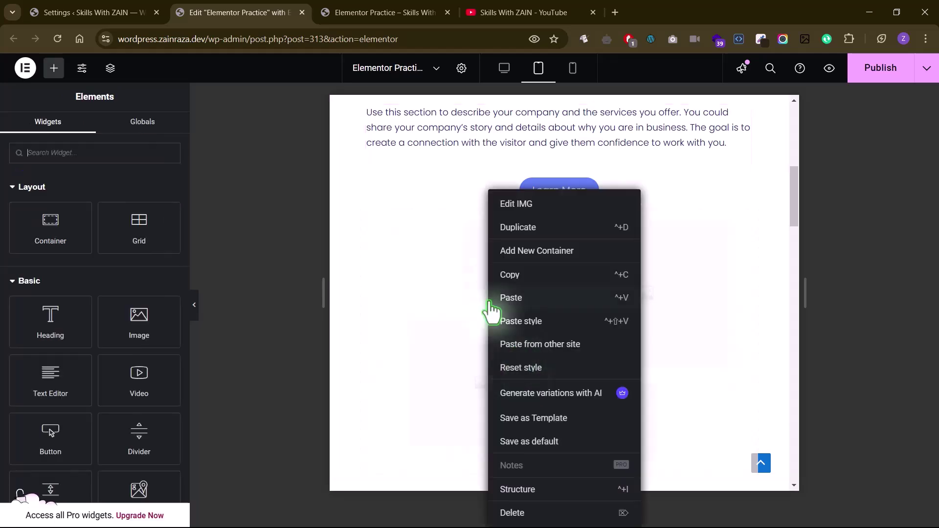
click(526, 489)
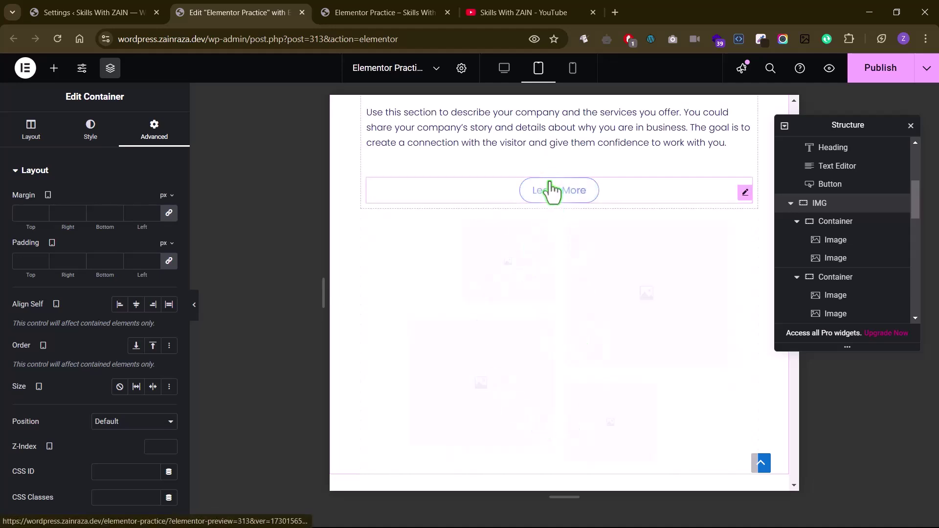
click(552, 191)
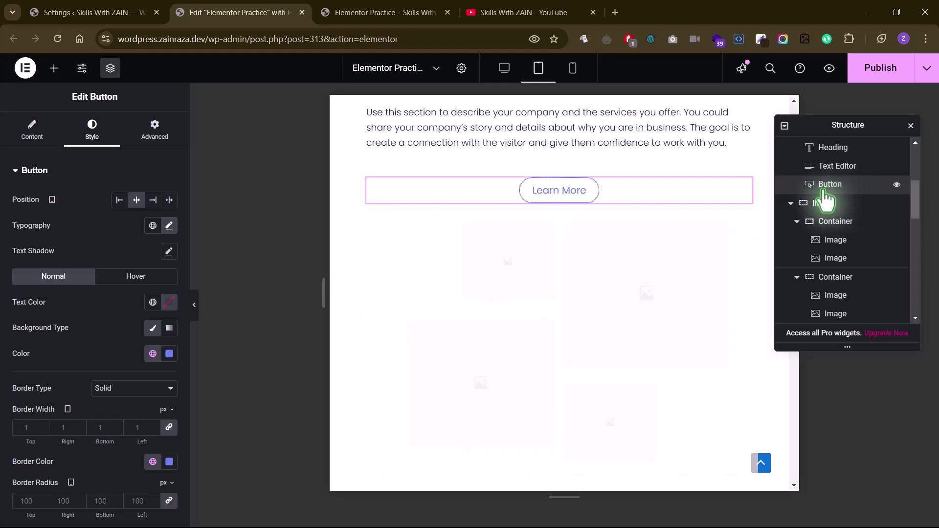
click(817, 208)
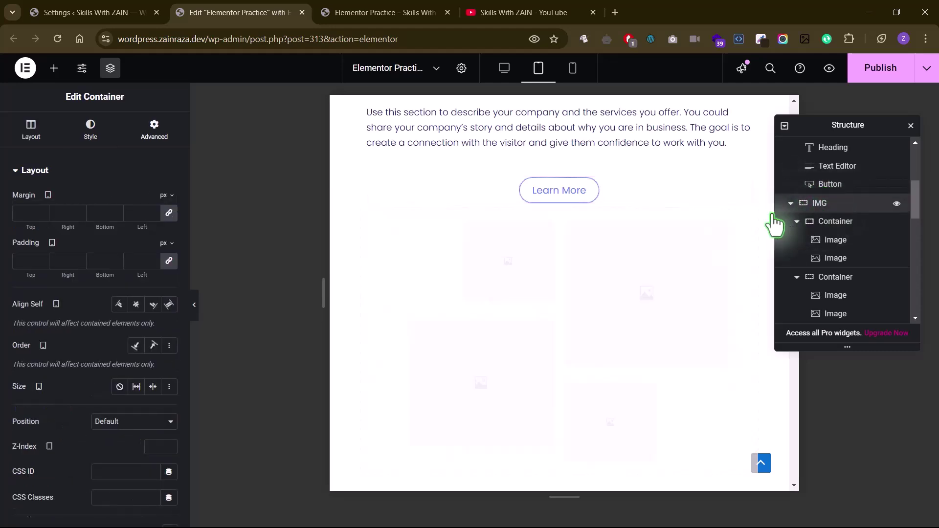
scroll(32, 442, down, 4)
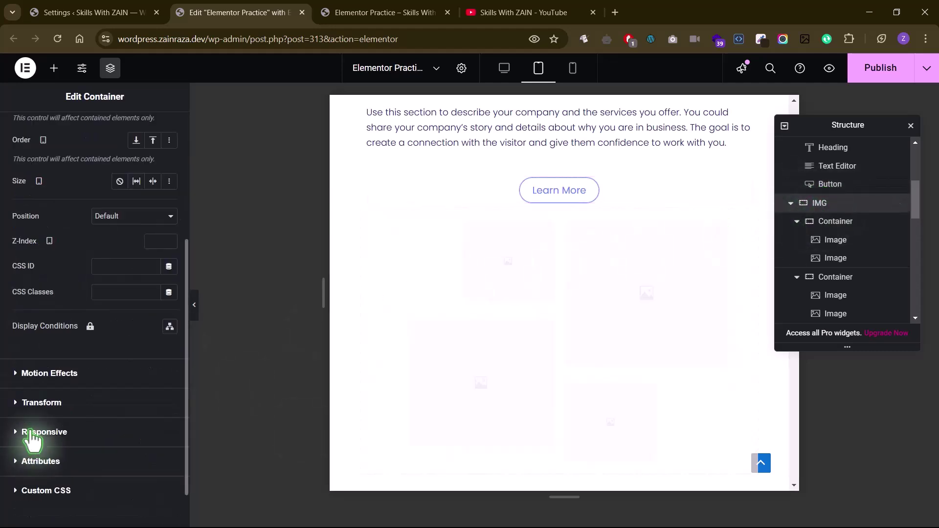
click(30, 432)
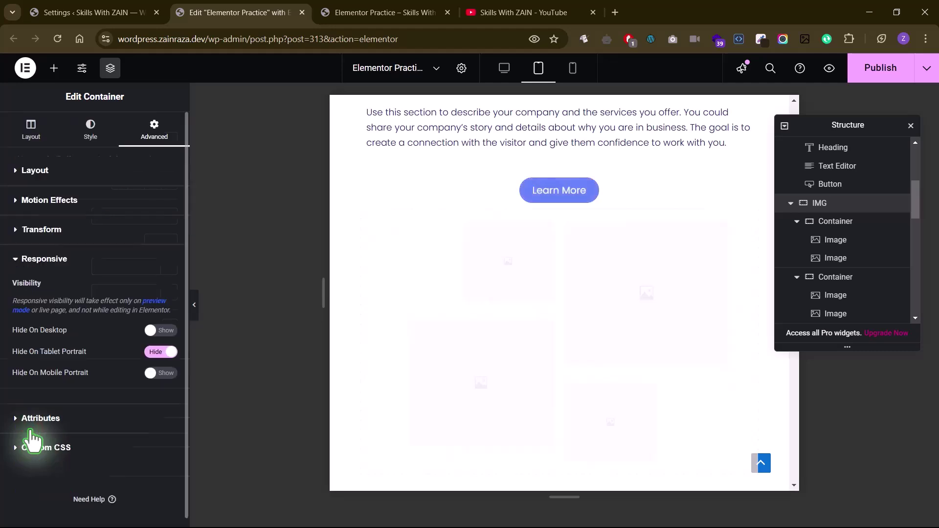
click(157, 353)
Switch to the mobile portrait preview, try hiding the whole IMG container on mobile portrait, and turn that option back off.
click(572, 67)
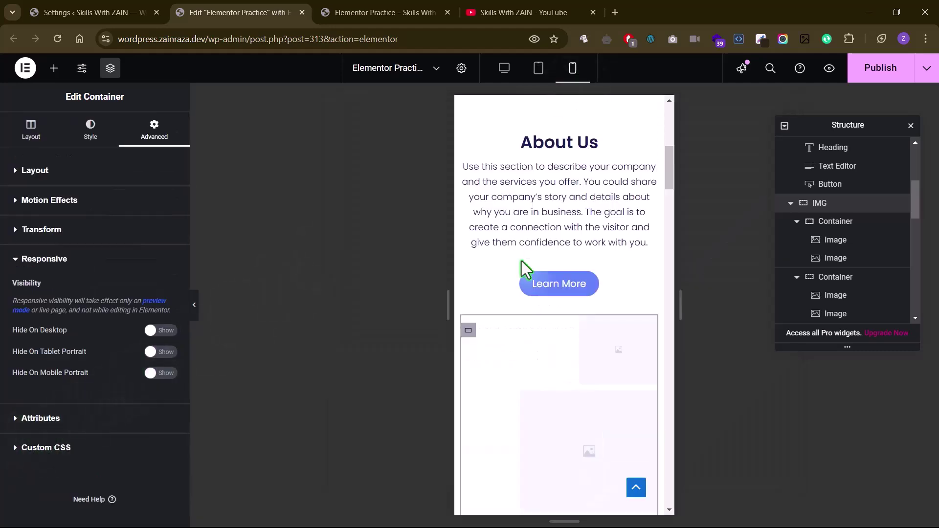
scroll(509, 344, down, 2)
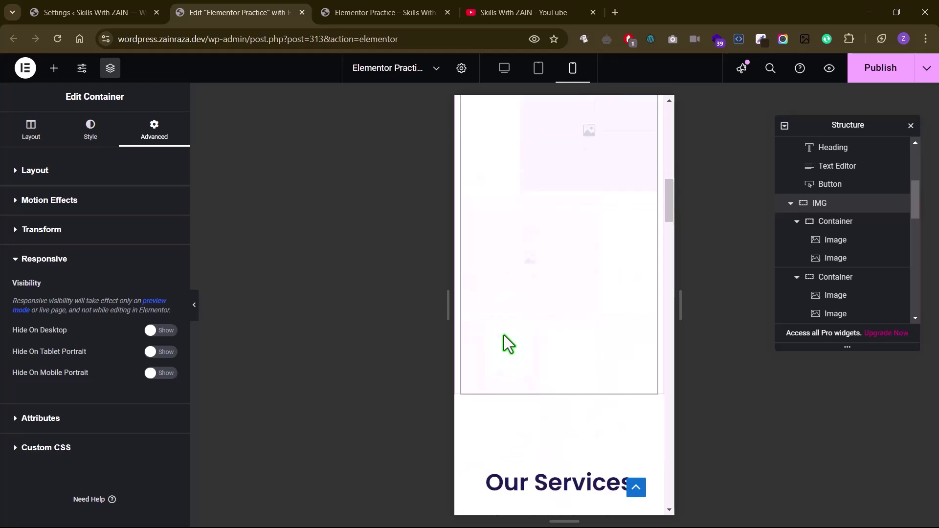
scroll(594, 253, up, 2)
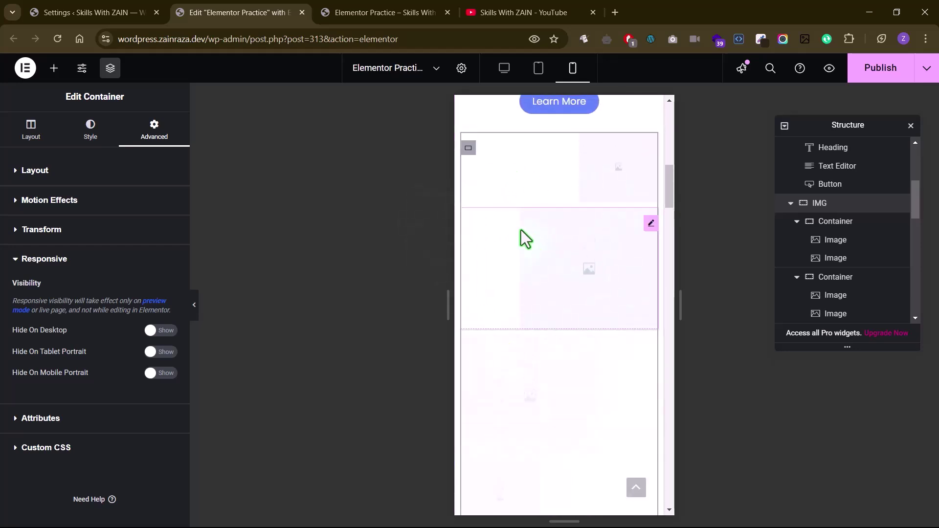
scroll(521, 230, down, 2)
scroll(525, 272, up, 2)
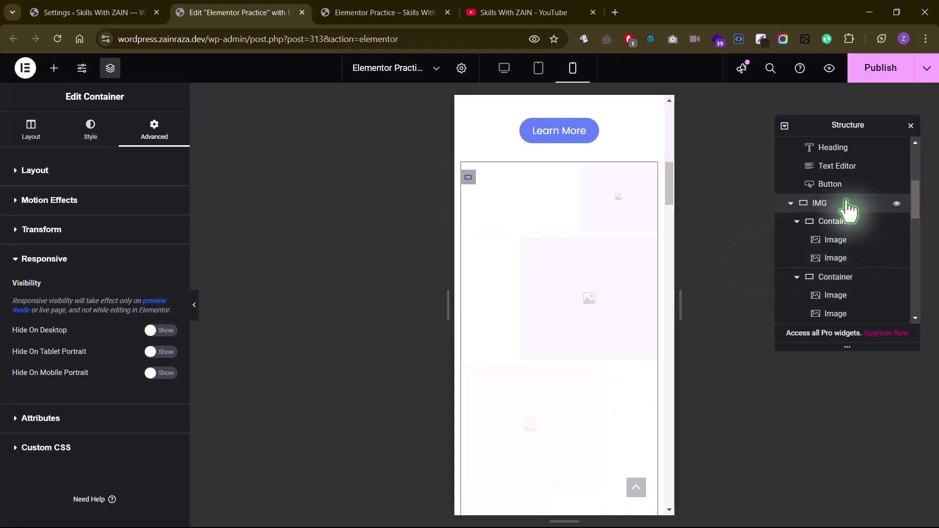
click(156, 375)
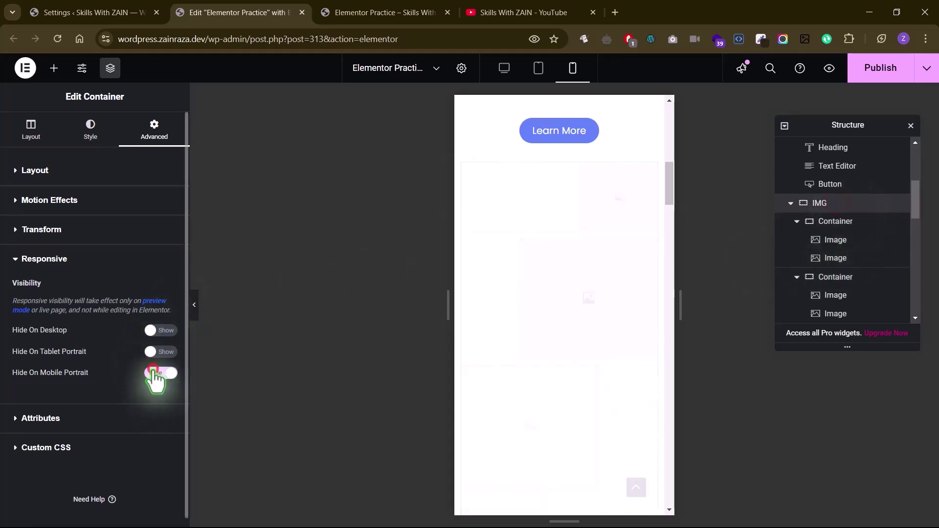
click(155, 374)
Turn off Hide On Mobile Portrait for the second image container inside IMG.
click(824, 280)
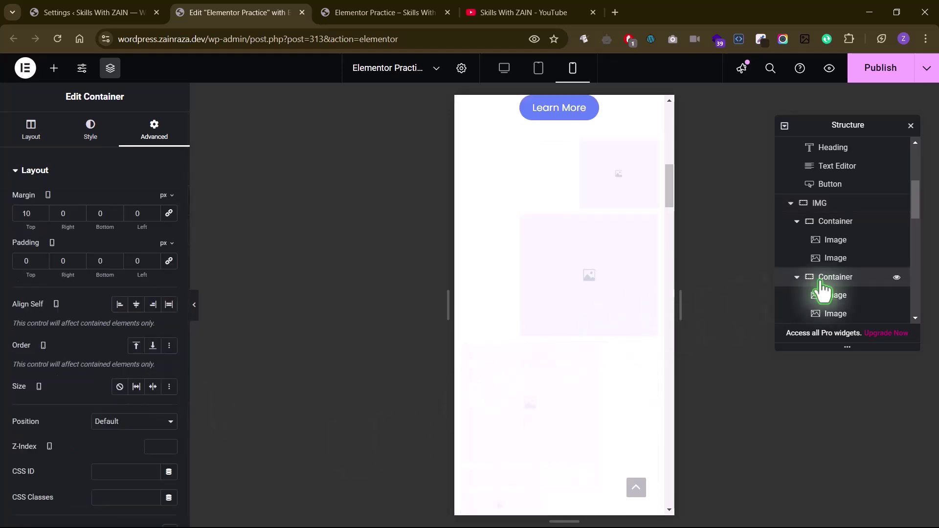
scroll(58, 374, down, 5)
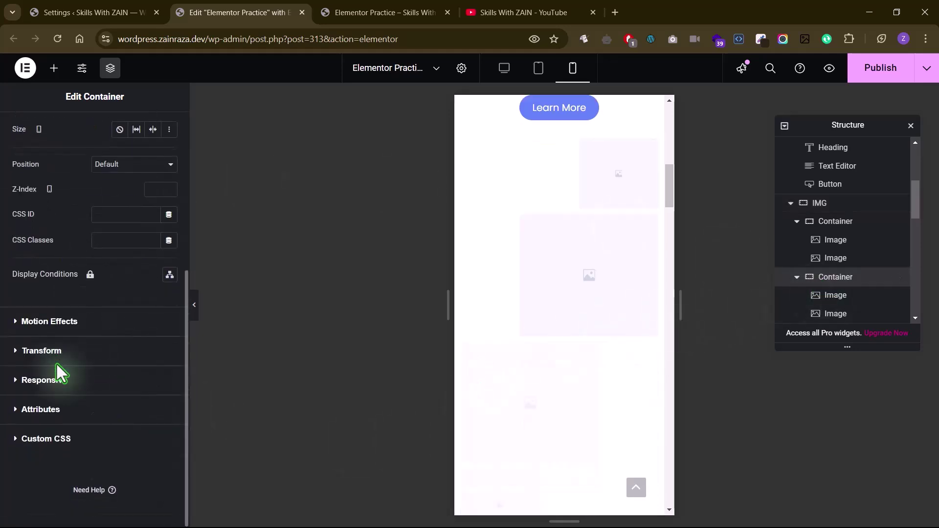
click(28, 387)
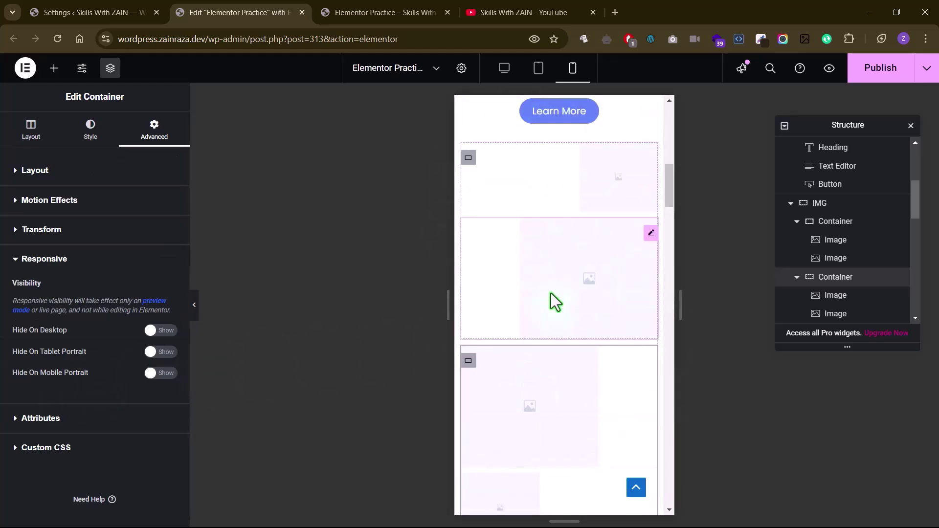
scroll(545, 348, down, 4)
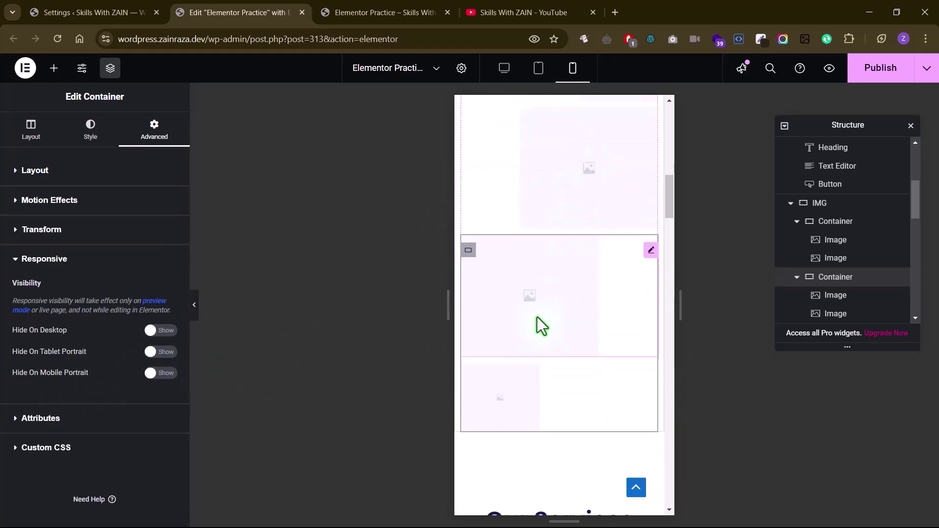
Unlink the Our Services container's mobile padding values so that all four sides are set to 0 px.
scroll(541, 325, down, 2)
click(559, 256)
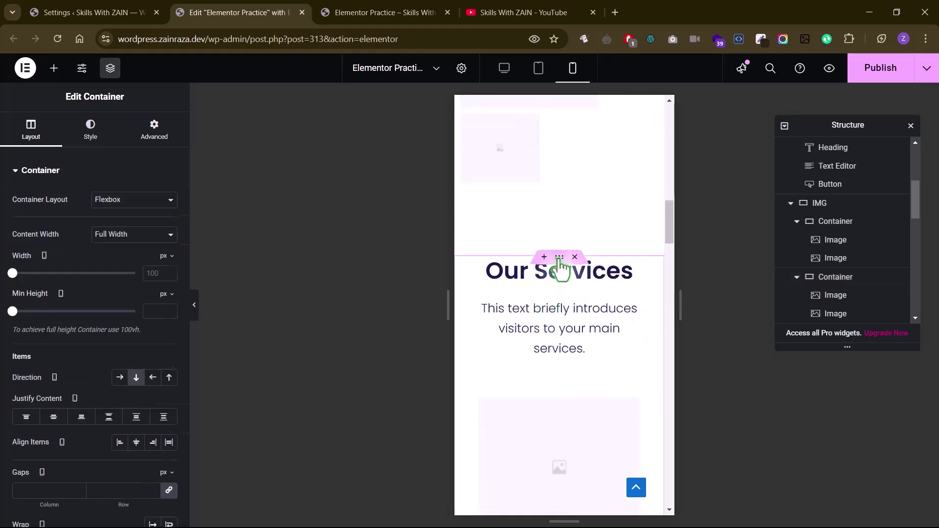
click(151, 132)
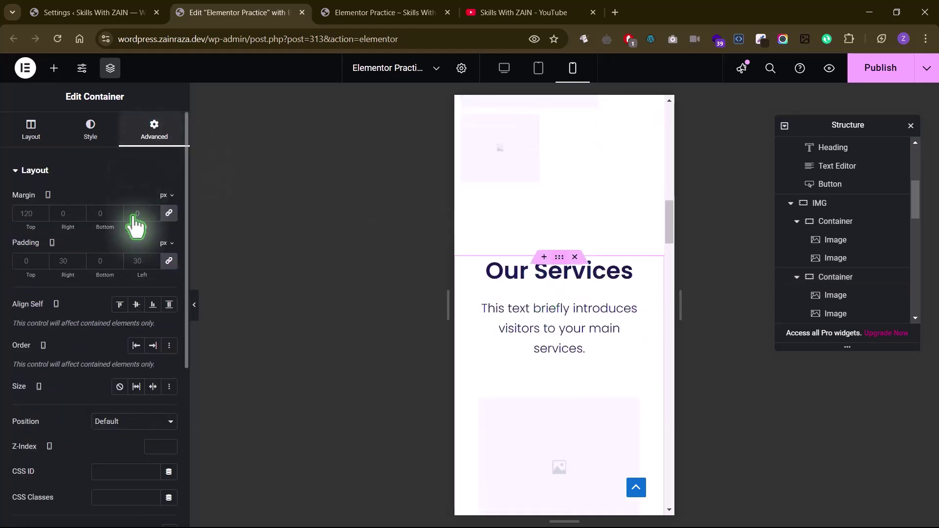
click(169, 262)
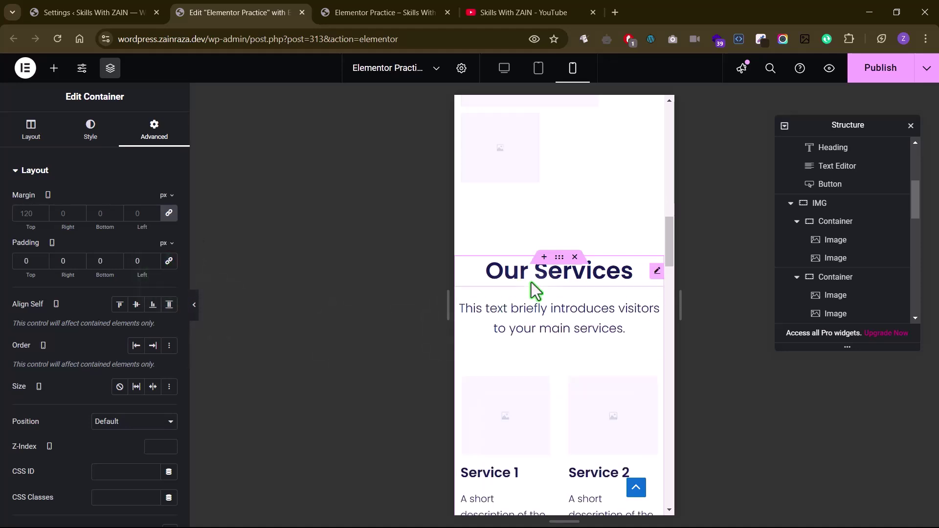
Copy the About Us heading and paste its style onto the Our Services heading.
scroll(534, 289, up, 8)
scroll(534, 284, up, 1)
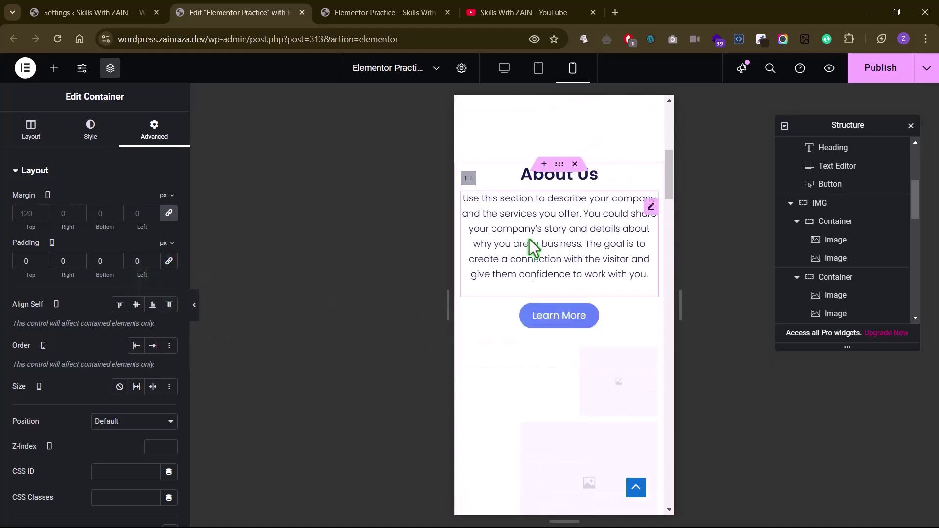
right_click(533, 179)
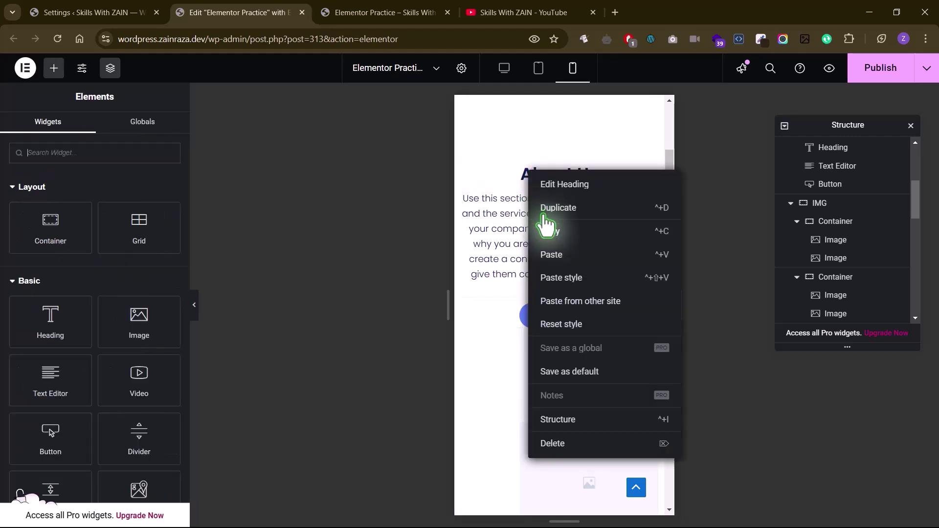
click(551, 234)
scroll(534, 299, down, 5)
scroll(533, 300, down, 5)
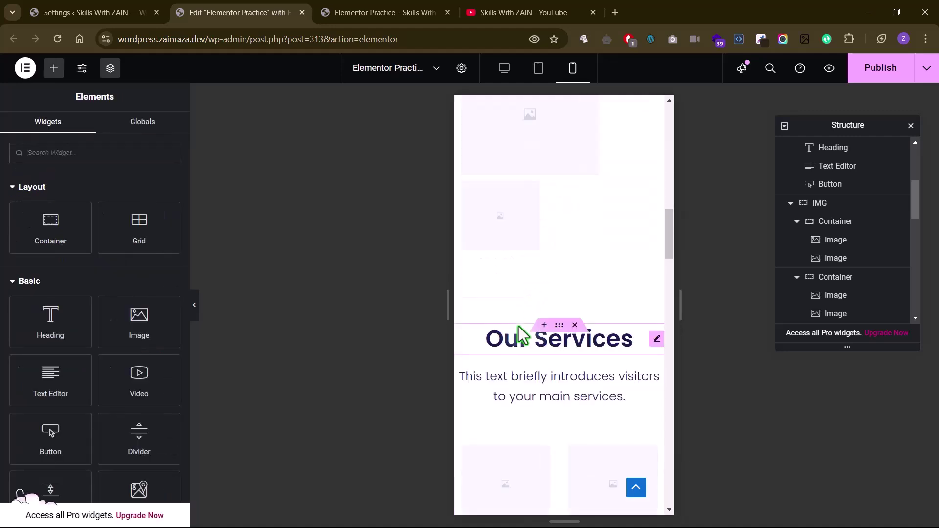
right_click(522, 335)
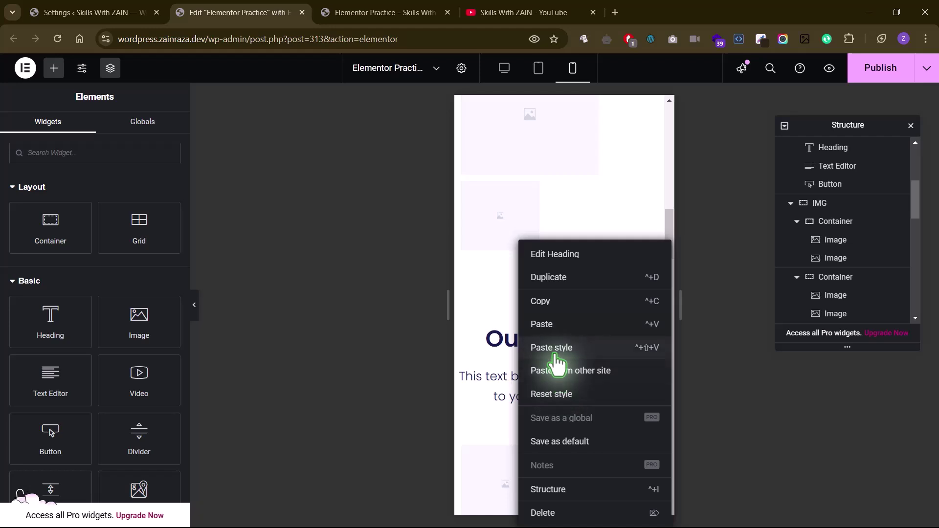
click(554, 348)
Copy the About Us paragraph and paste its style onto the Our Services introductory text.
right_click(542, 178)
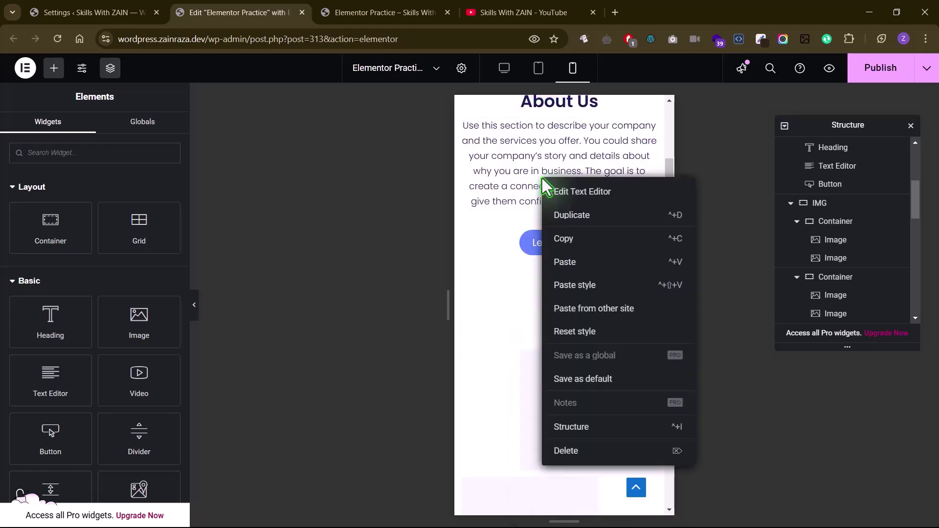
click(562, 239)
scroll(543, 318, down, 5)
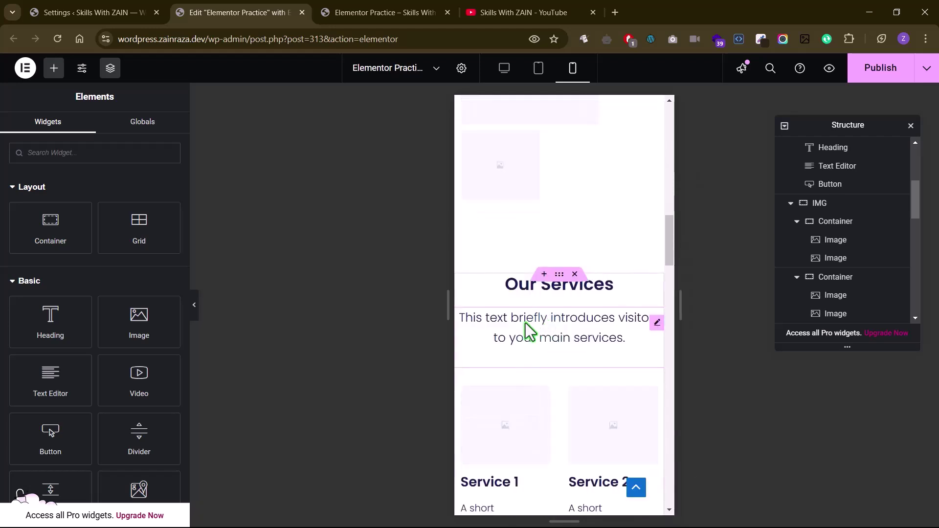
right_click(529, 327)
click(554, 348)
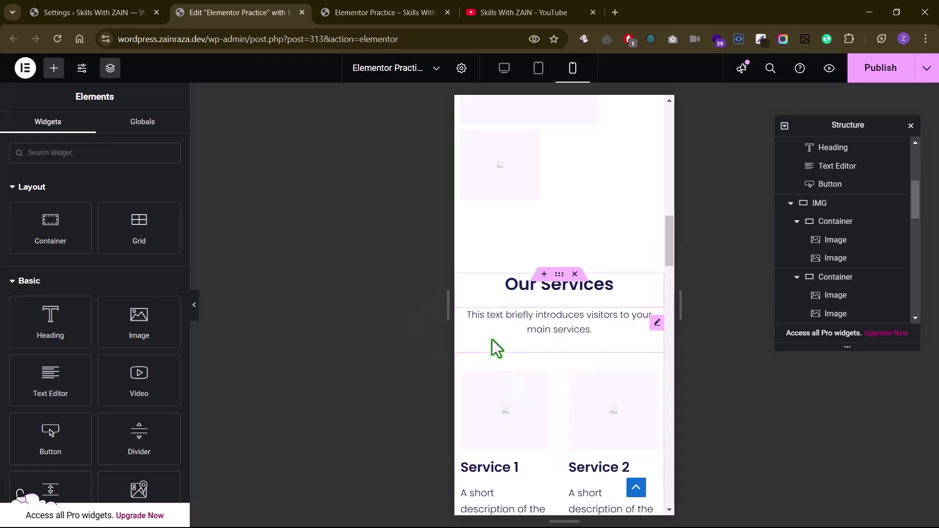
Set the outer Our Services container's right and left padding to 10 px for mobile.
scroll(538, 328, down, 3)
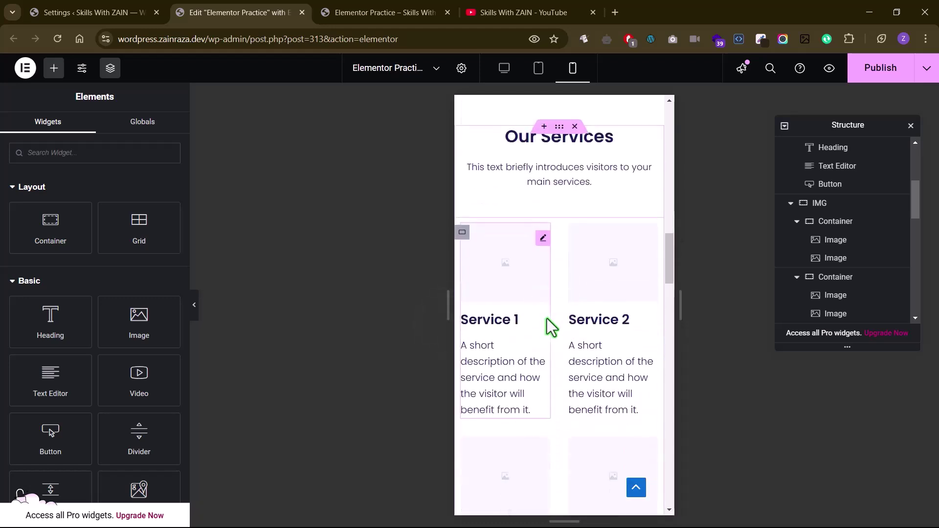
click(461, 232)
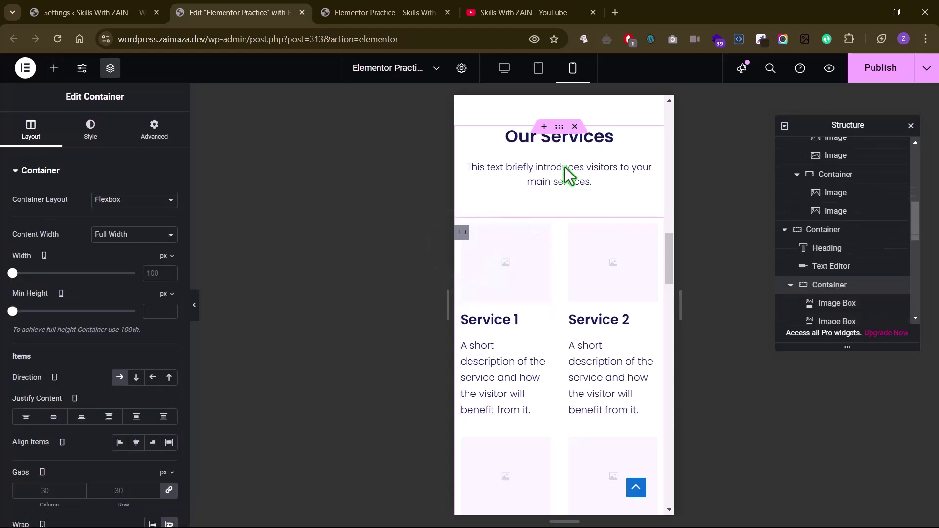
click(155, 128)
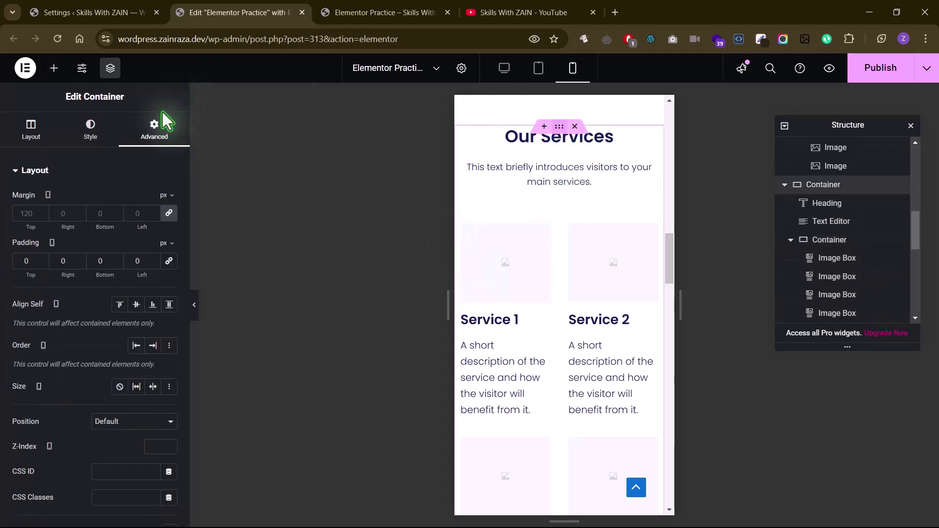
click(56, 264)
text(1)
click(140, 263)
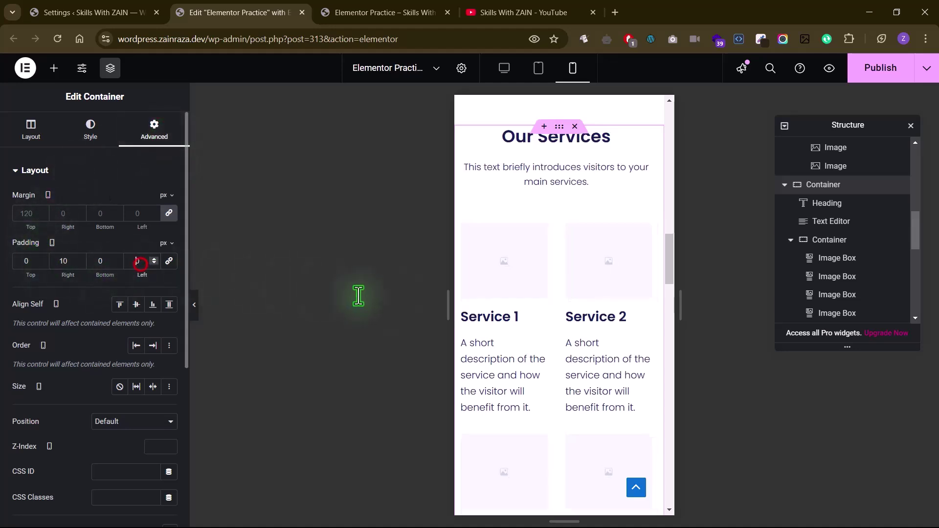
text(1)
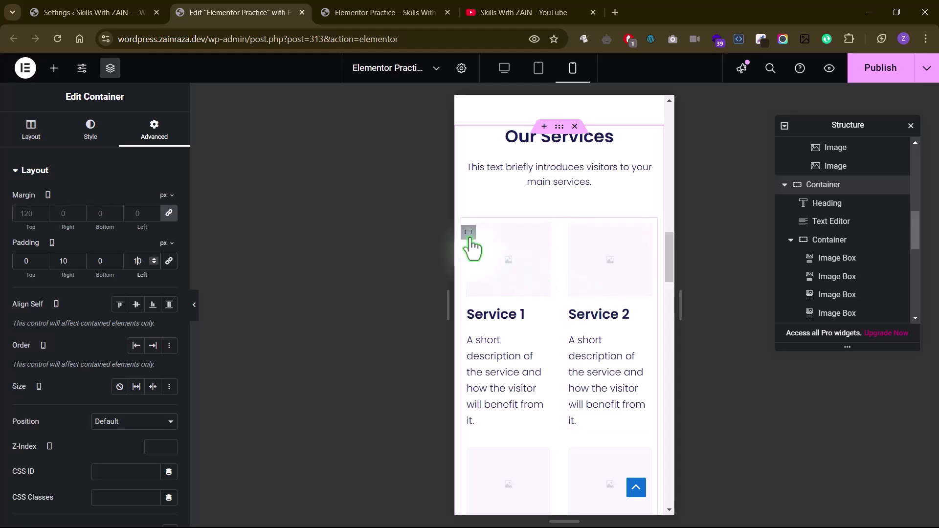
Set the column and row gaps of the container holding the service image boxes to 10 px.
click(469, 234)
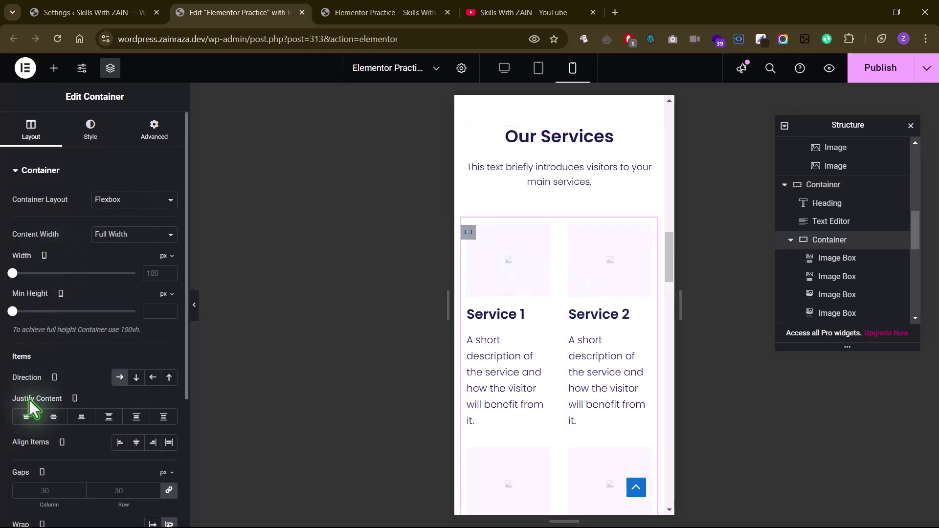
click(29, 489)
text(10)
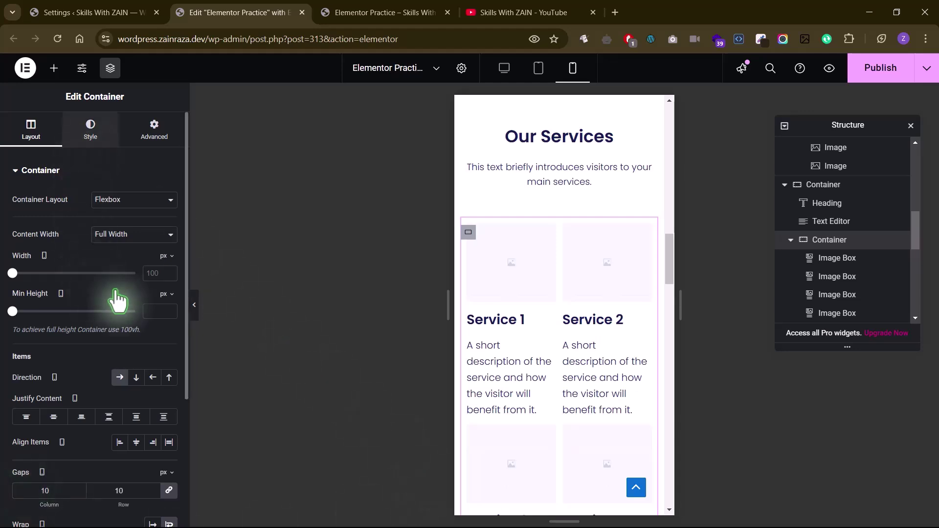
Set the Service 1 image box's description font size to 14 px for mobile.
click(90, 128)
click(518, 275)
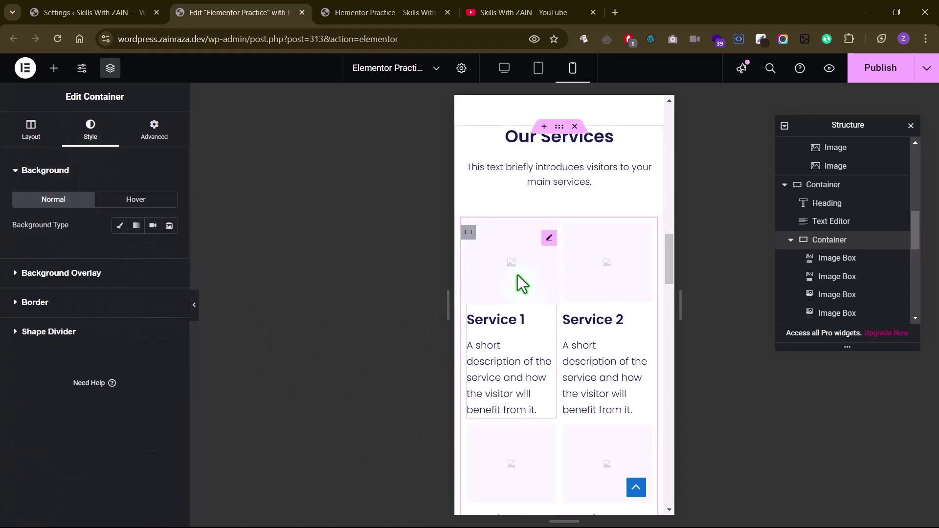
click(88, 138)
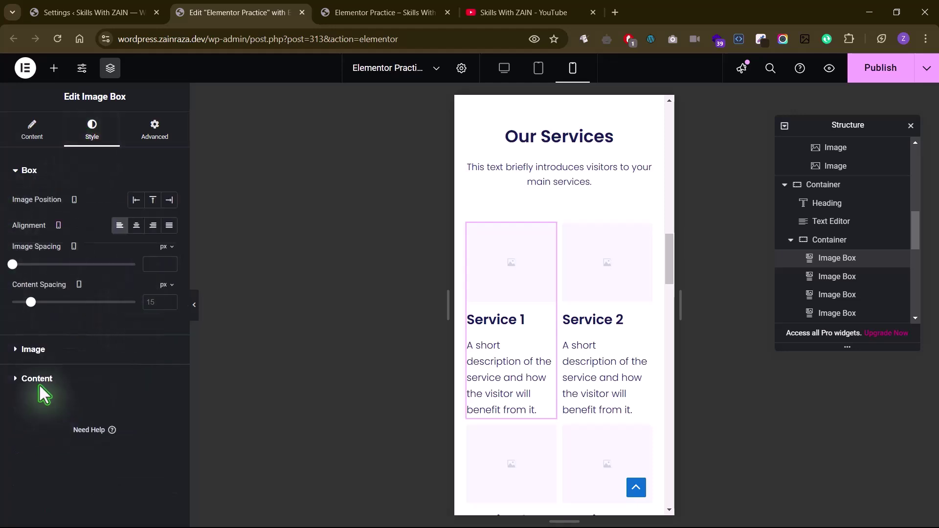
click(22, 379)
scroll(73, 419, down, 1)
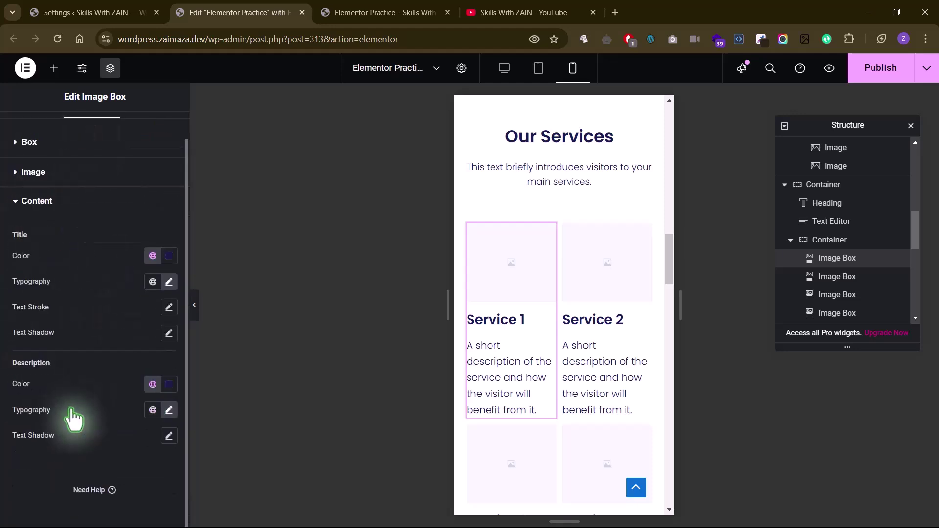
click(169, 410)
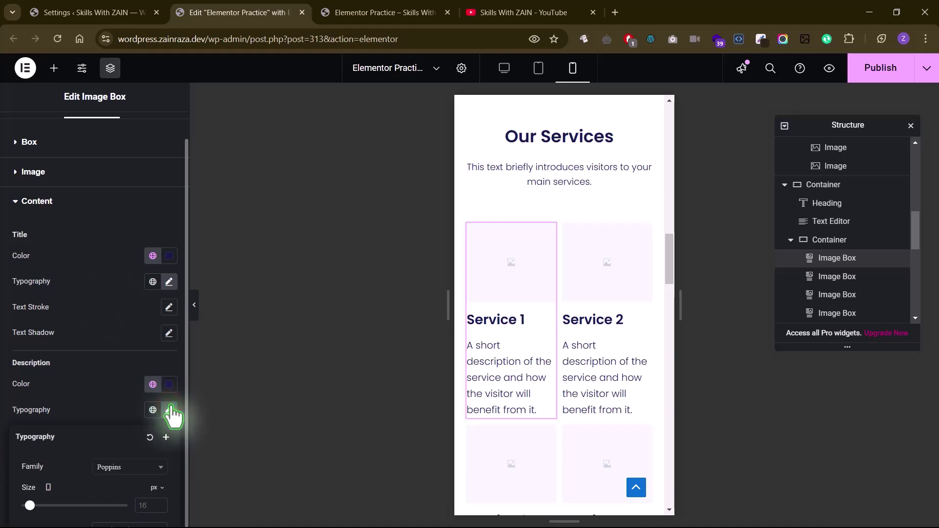
scroll(94, 451, down, 1)
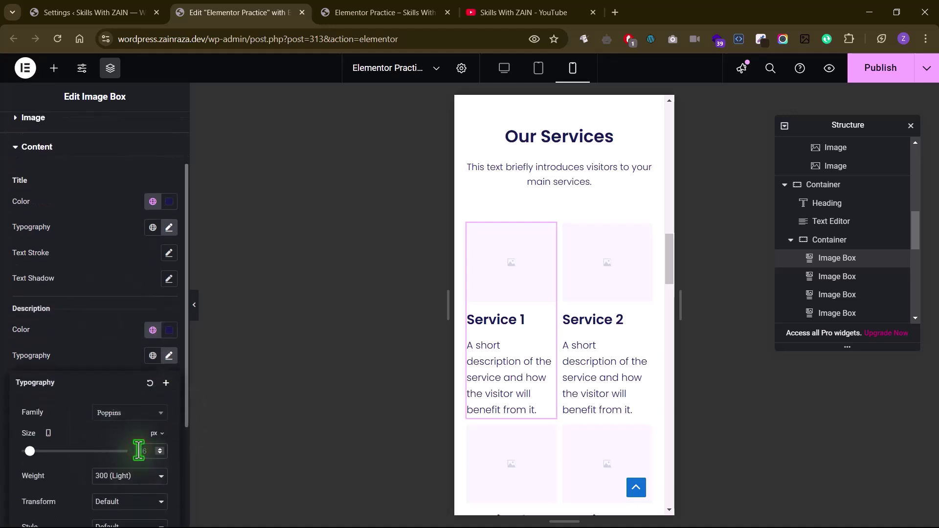
click(139, 451)
text(12)
double_click(153, 451)
click(156, 448)
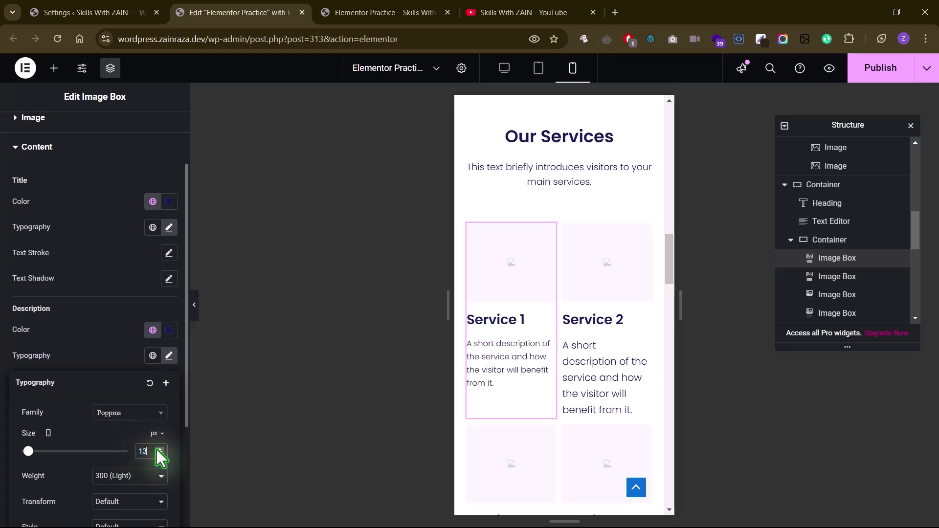
click(158, 448)
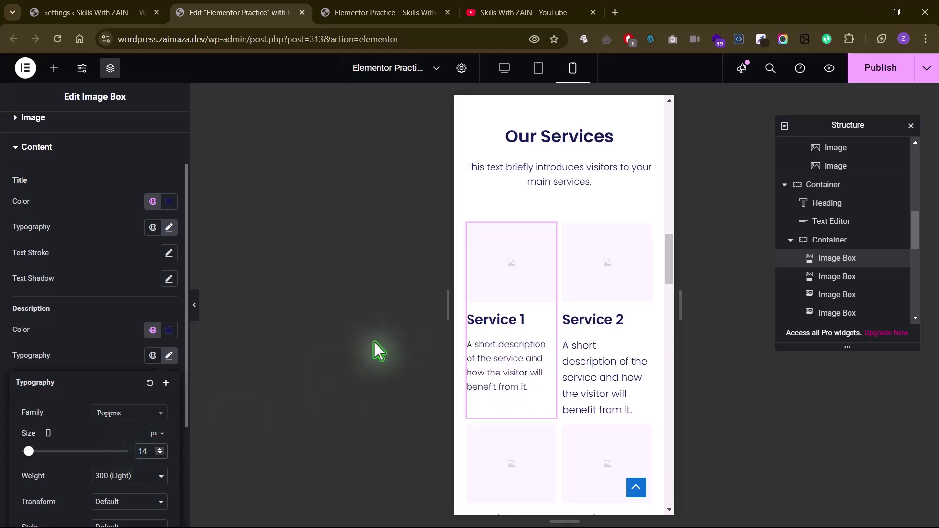
Set the Service 1 image box's title font size to 20 px for mobile.
click(169, 228)
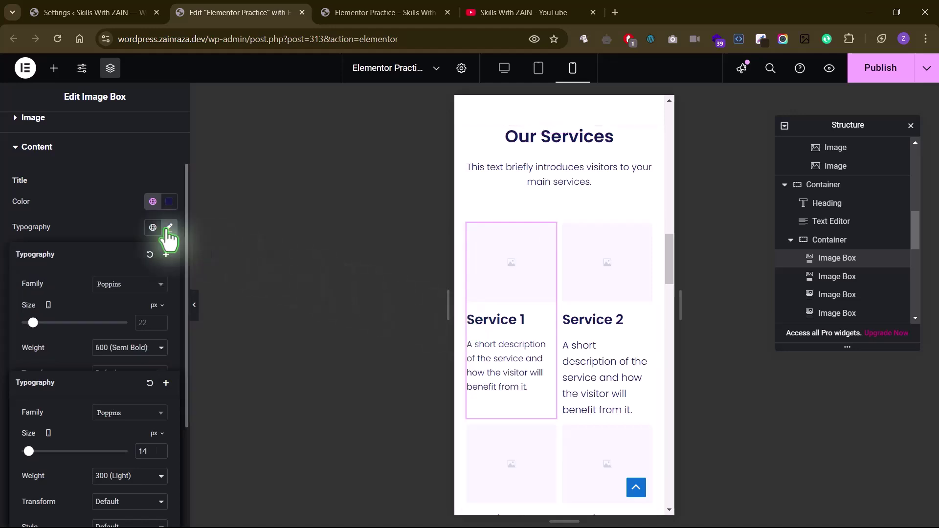
click(144, 326)
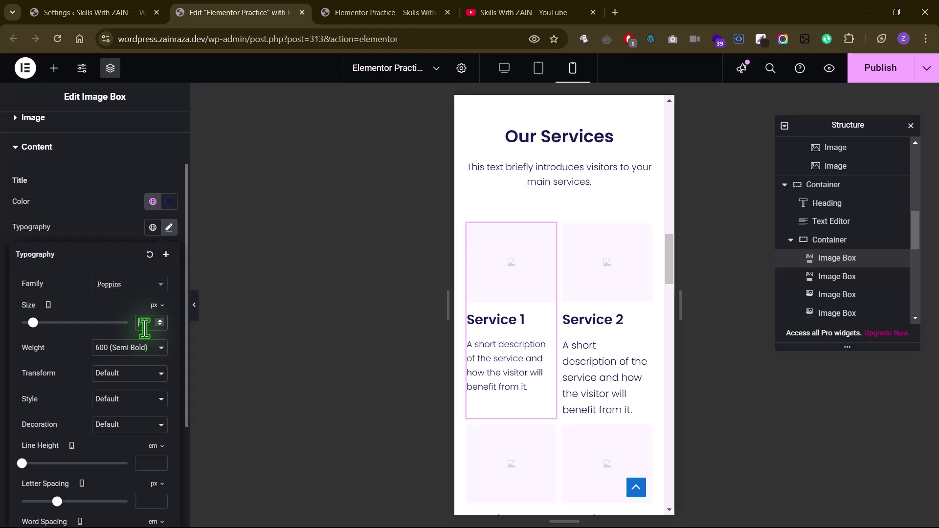
text(20)
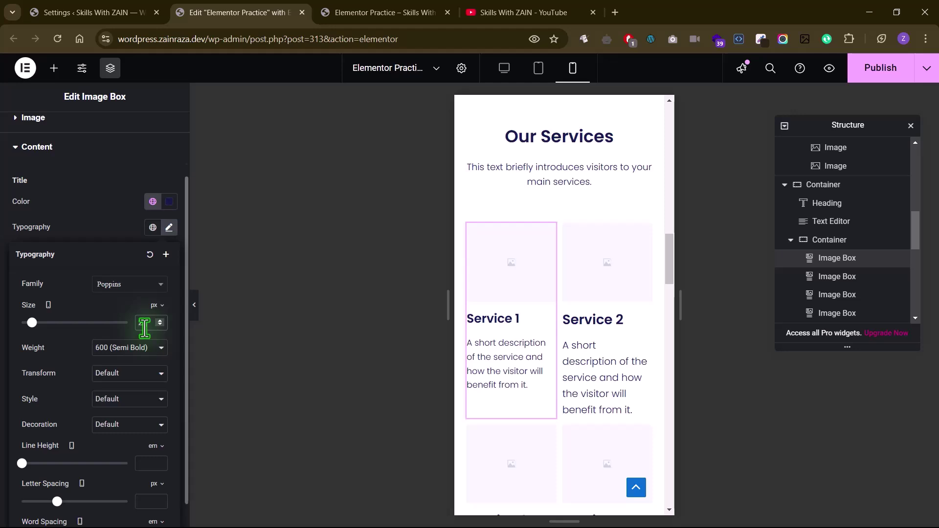
Copy the Service 1 image box and paste its style onto the Service 2, Service 3 and Service 4 boxes.
right_click(502, 258)
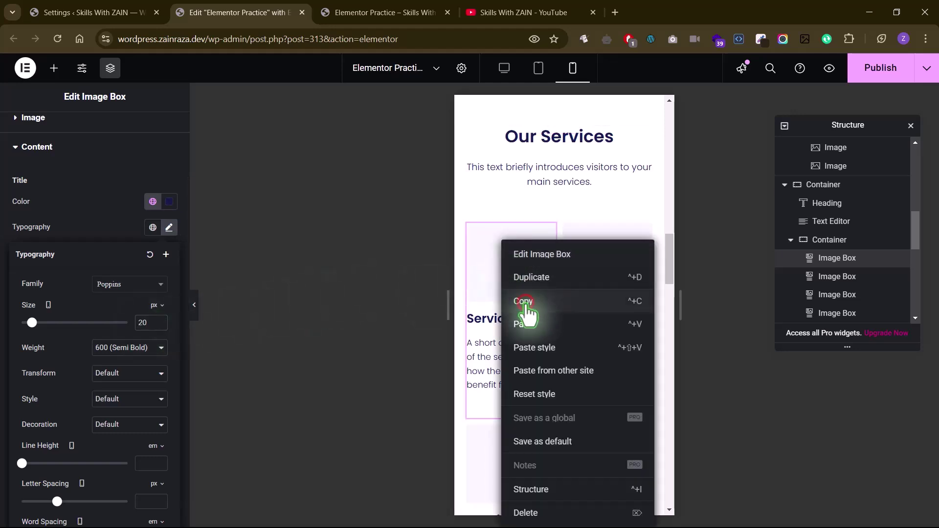
click(523, 304)
right_click(591, 316)
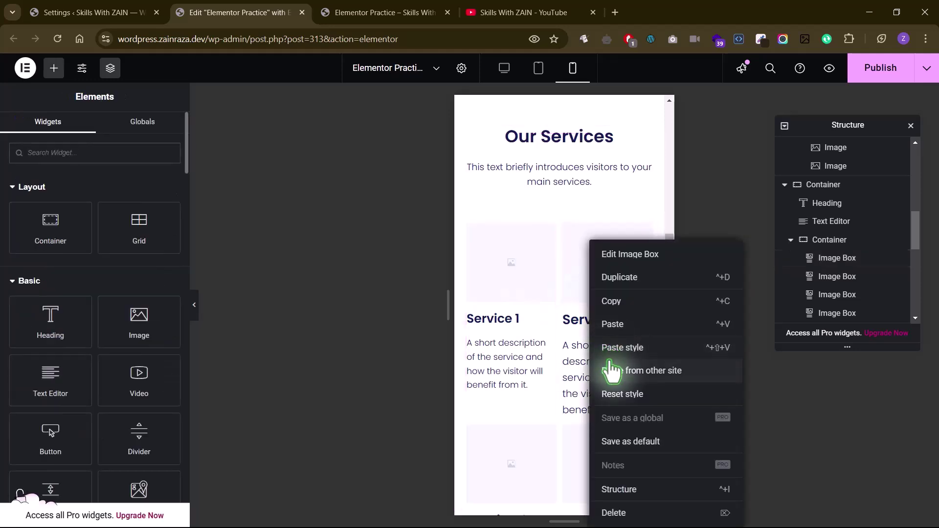
click(617, 348)
scroll(570, 373, down, 2)
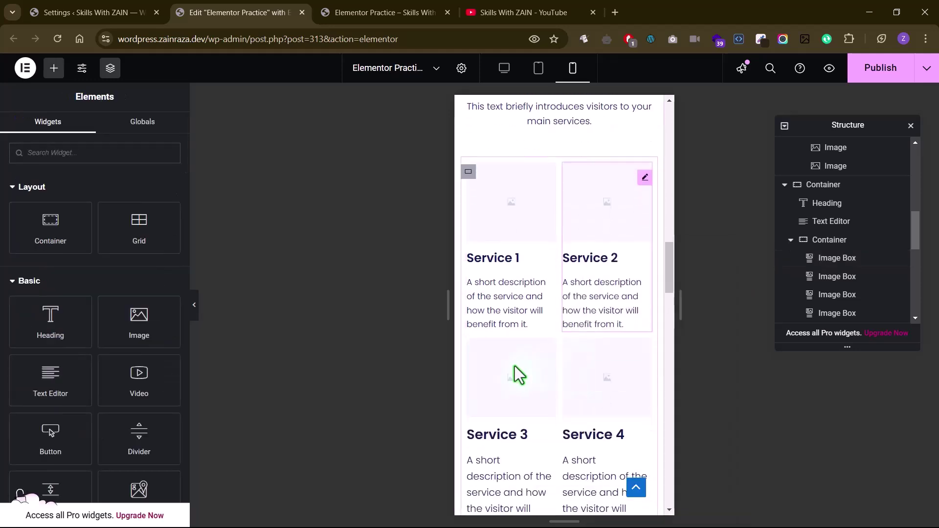
right_click(516, 374)
click(547, 348)
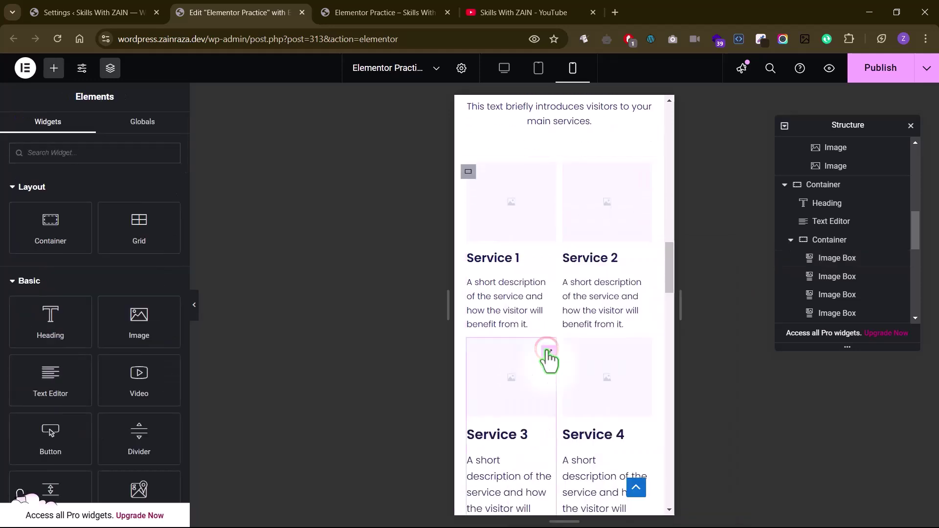
right_click(588, 378)
click(610, 348)
scroll(534, 349, down, 1)
scroll(552, 273, down, 6)
Copy the "Our Services" heading and paste its style onto the "Why Choose Us" heading.
scroll(553, 273, up, 10)
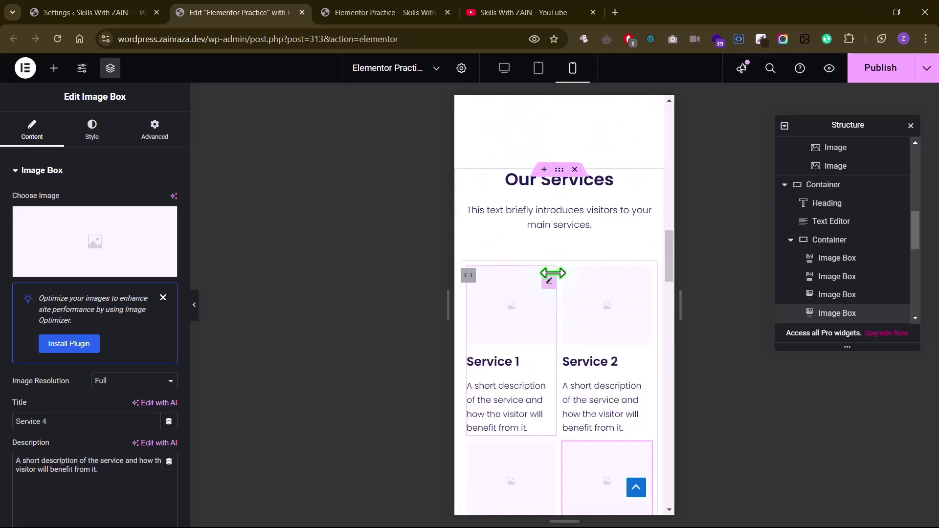
scroll(553, 273, up, 1)
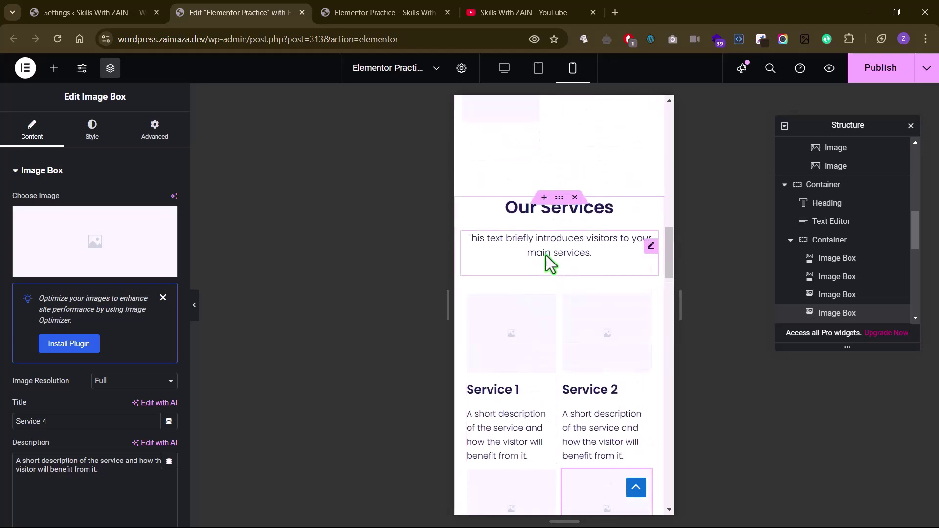
right_click(546, 216)
click(577, 281)
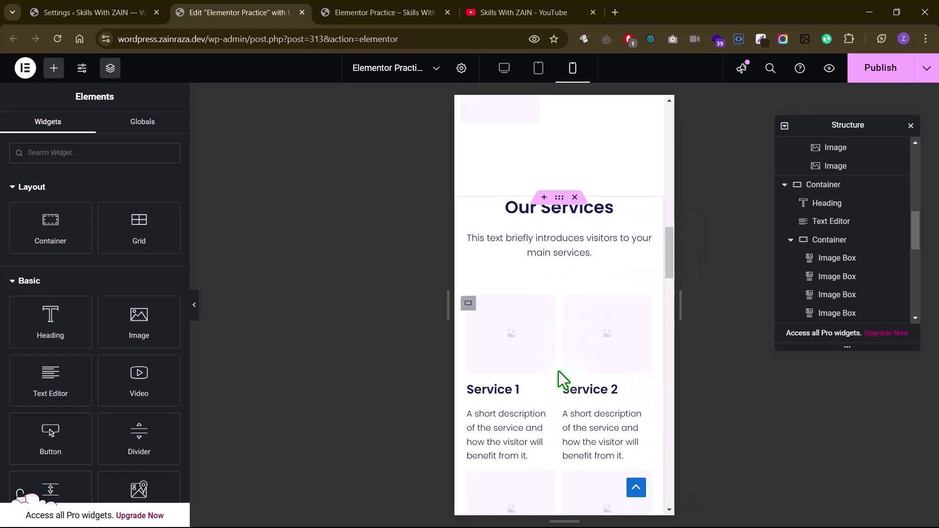
scroll(562, 380, down, 8)
right_click(558, 317)
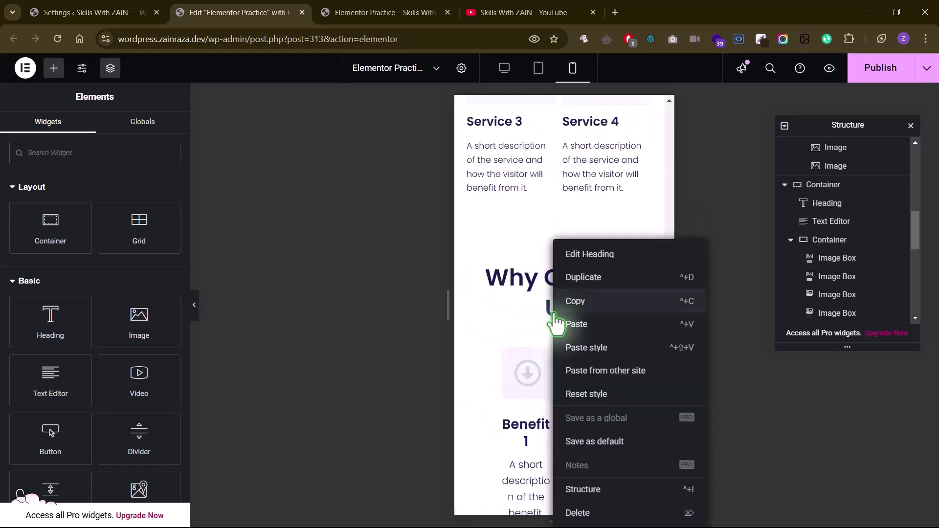
click(584, 343)
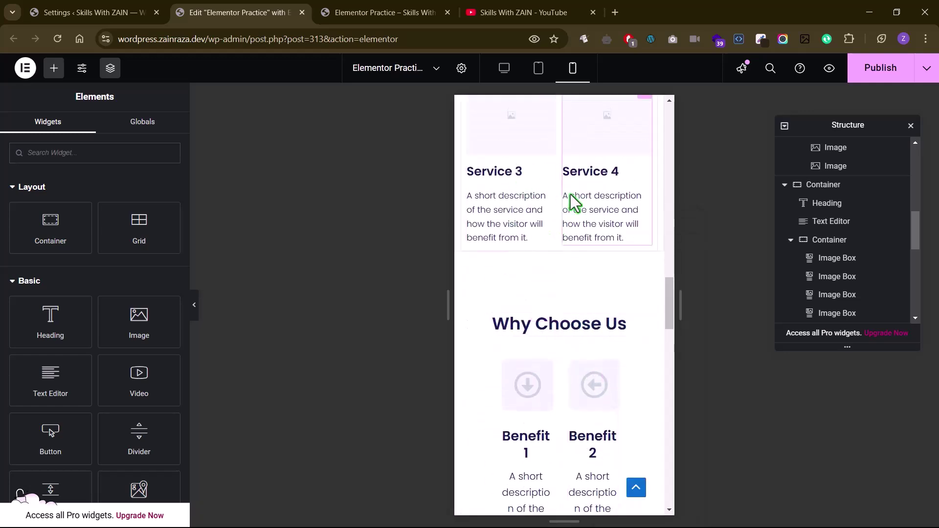
scroll(571, 203, up, 4)
scroll(563, 252, up, 3)
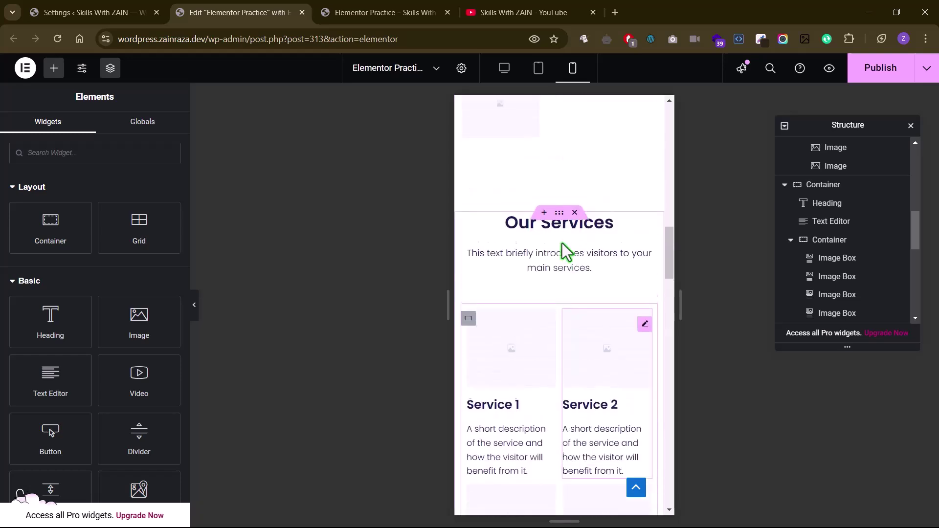
scroll(563, 251, down, 8)
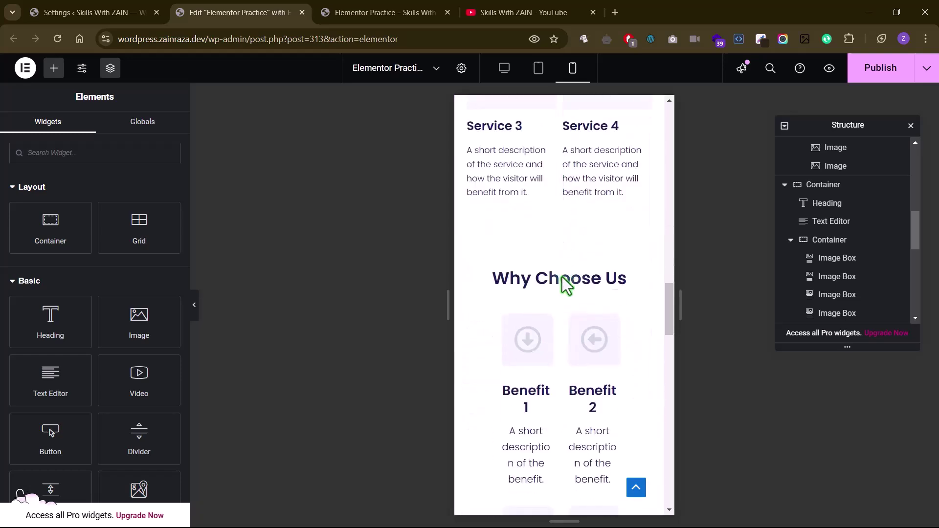
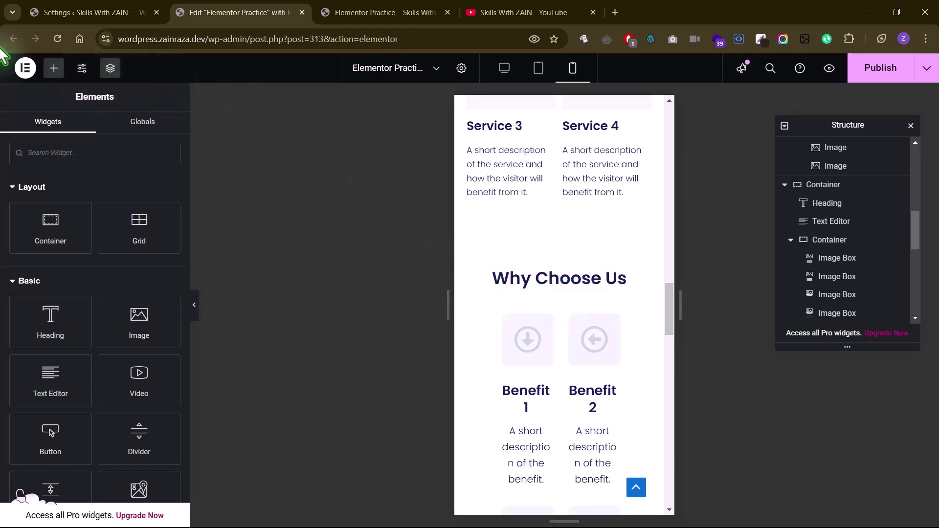
Examine the global fonts and global colors available for the "Why Choose Us" heading's typography and text color.
click(514, 283)
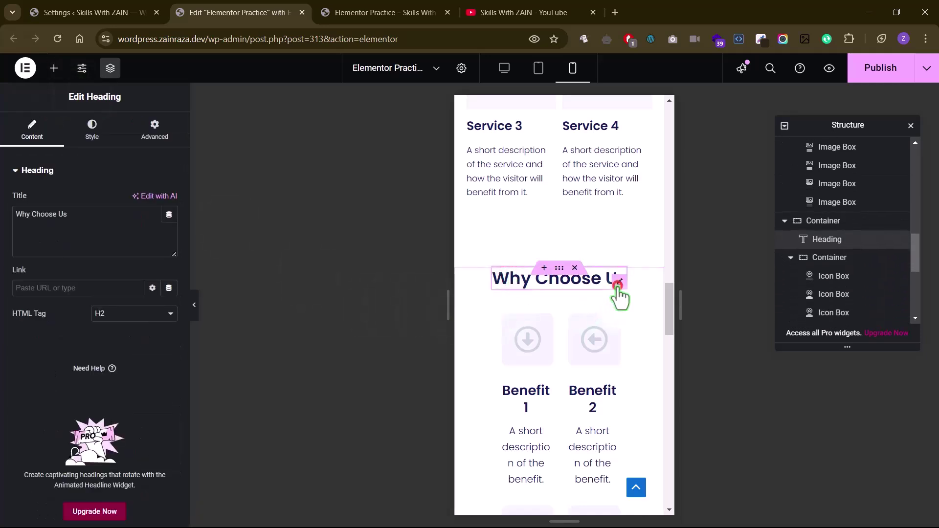
click(91, 131)
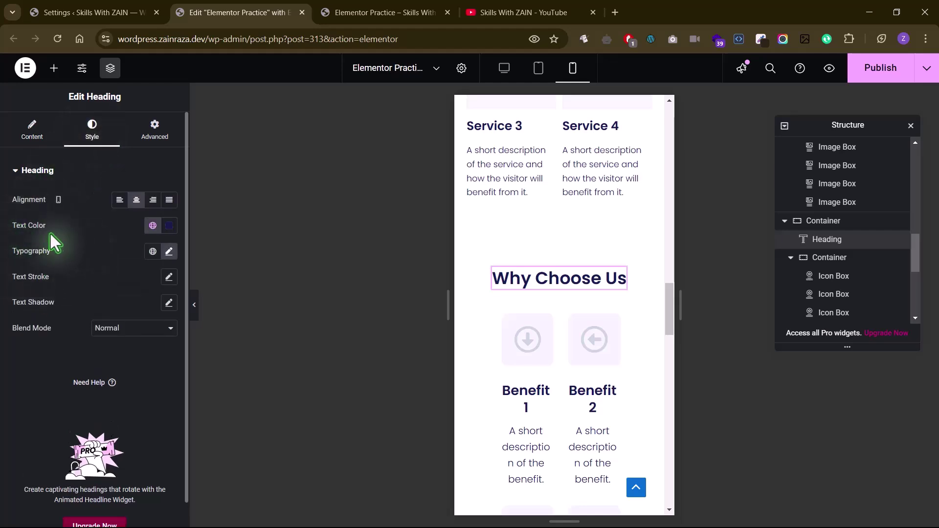
click(152, 252)
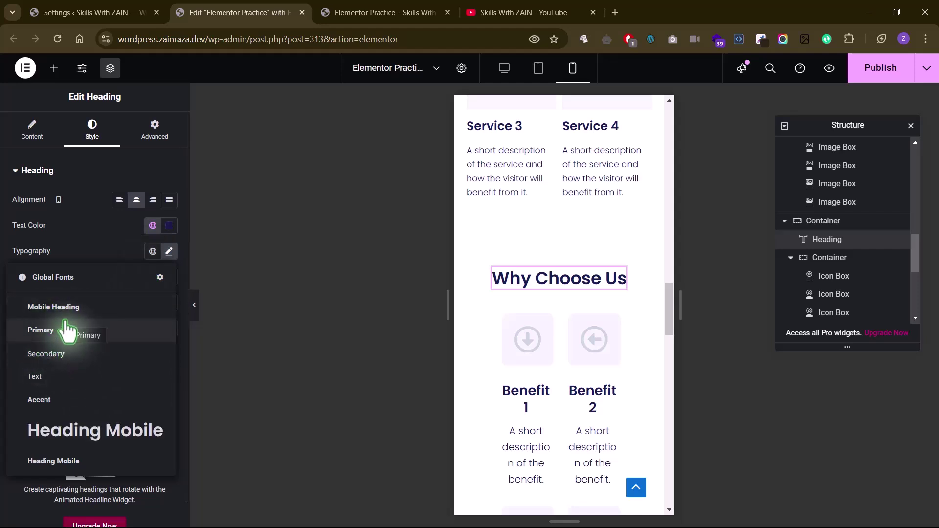
click(101, 244)
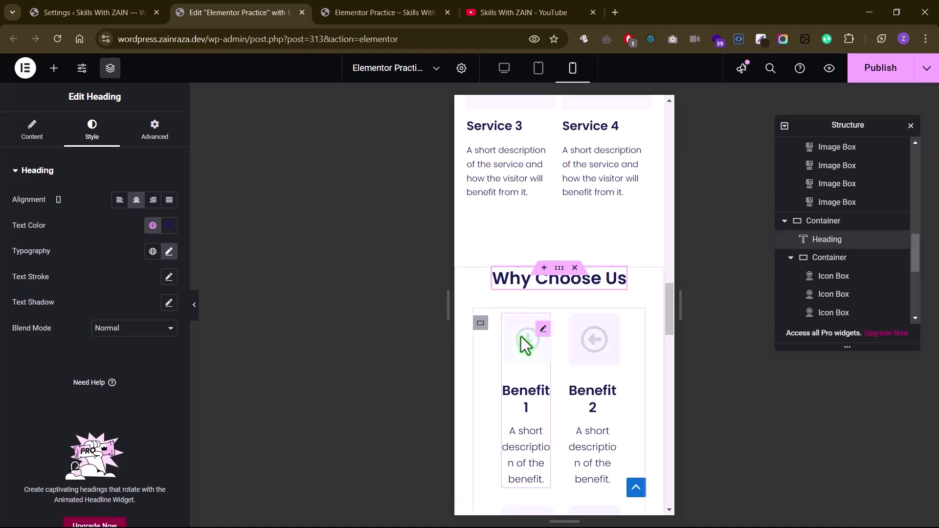
click(151, 226)
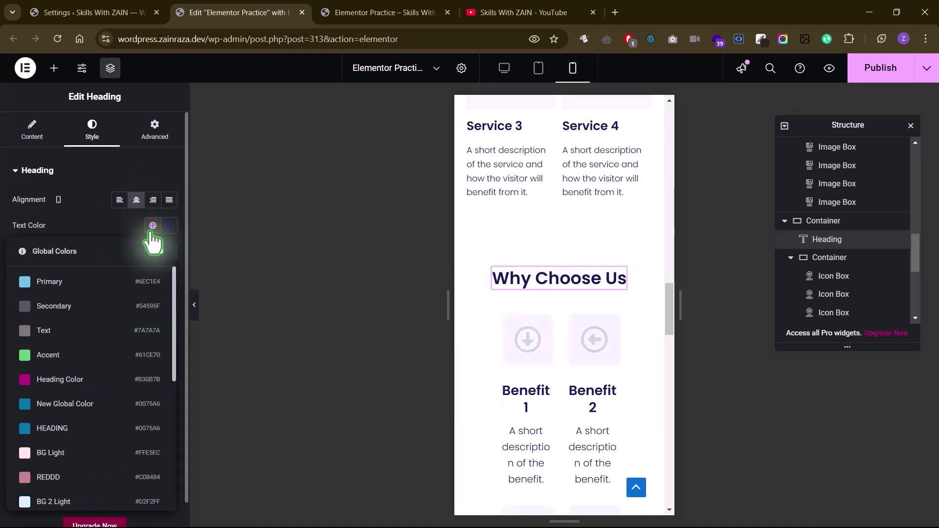
scroll(73, 391, down, 2)
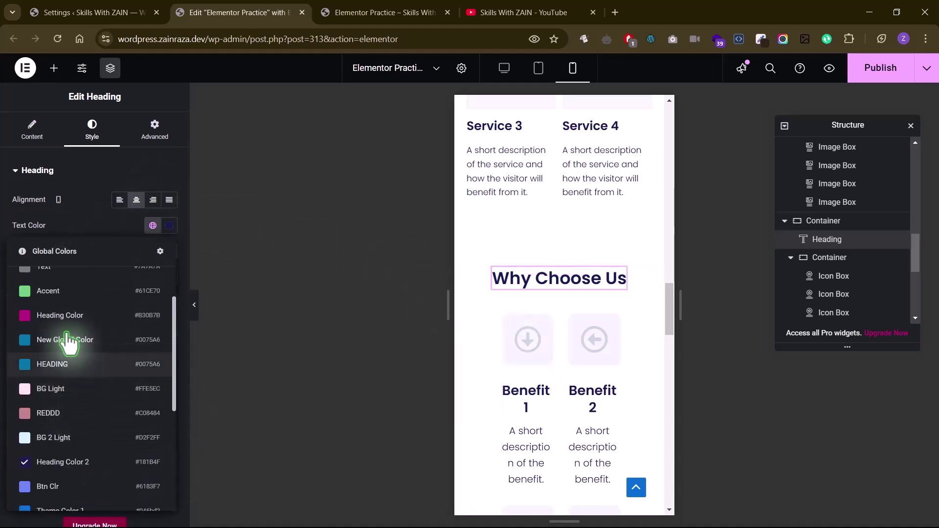
click(99, 222)
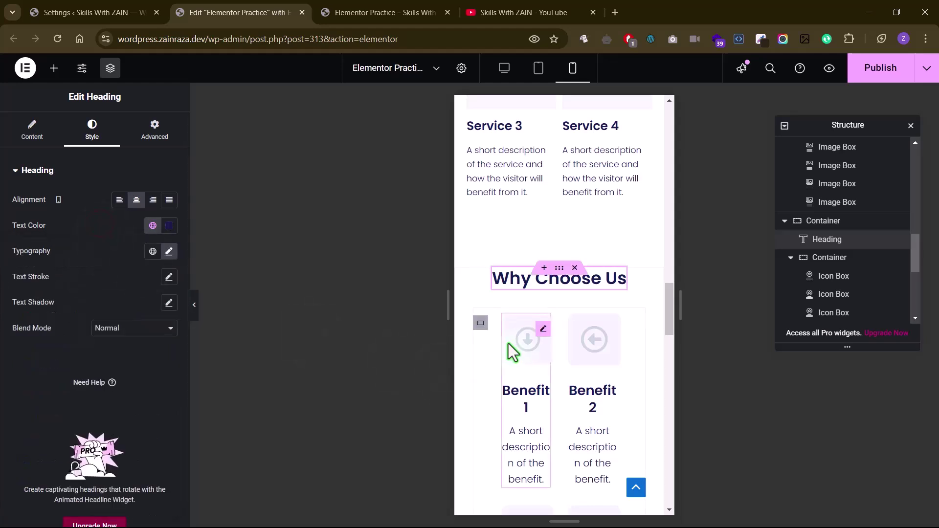
Set the "Why Choose Us" section container's mobile padding to 10 px right and left, and 0 top and bottom.
click(481, 324)
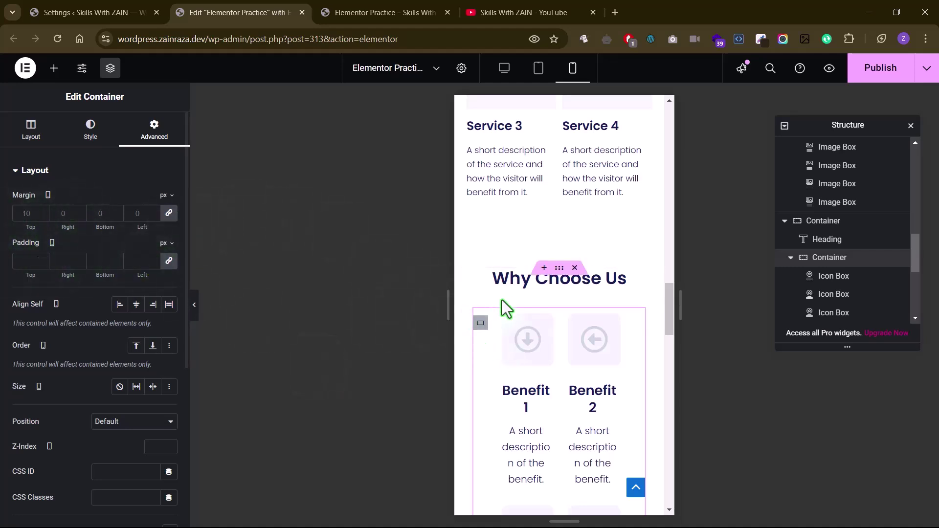
click(559, 268)
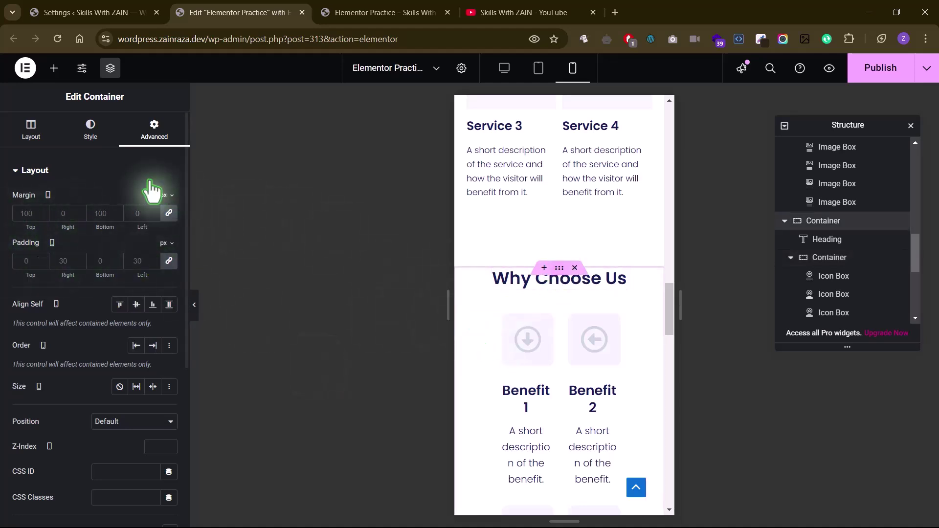
click(171, 262)
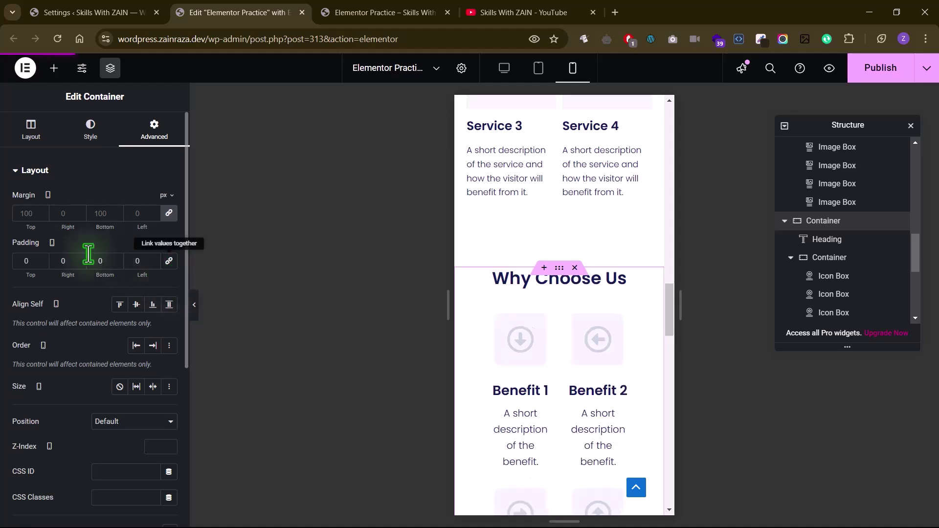
click(53, 268)
text(1)
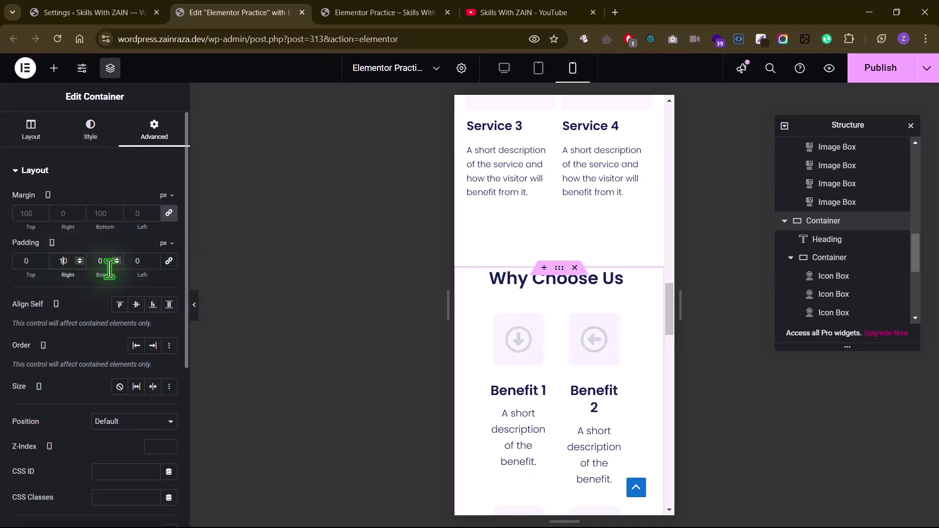
click(130, 265)
text(1)
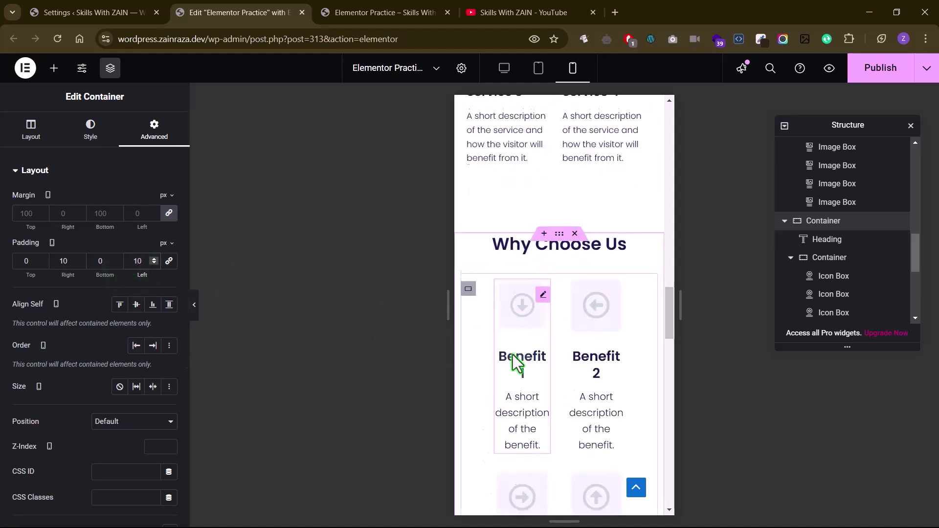
scroll(512, 354, down, 2)
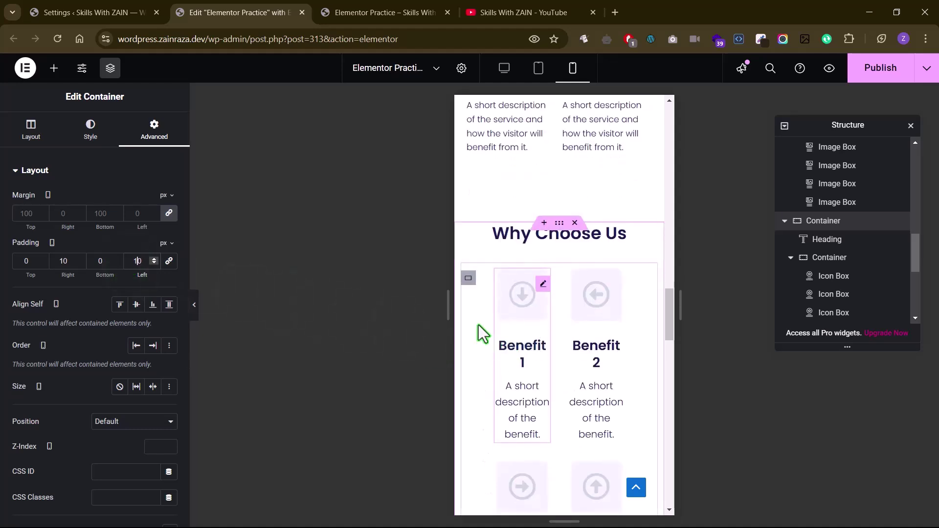
Set the column and row gaps of the container holding the benefit icon boxes to 20 px and its padding to 0.
click(468, 278)
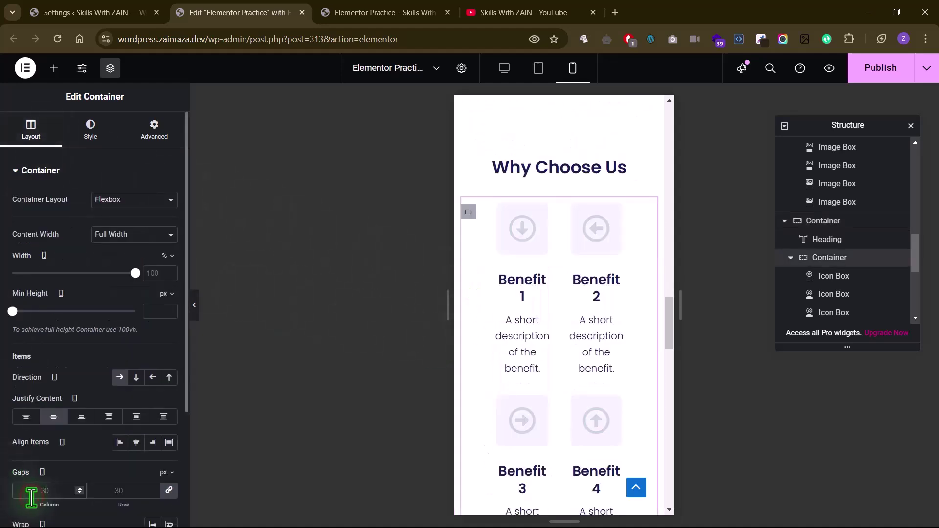
click(32, 494)
text(0)
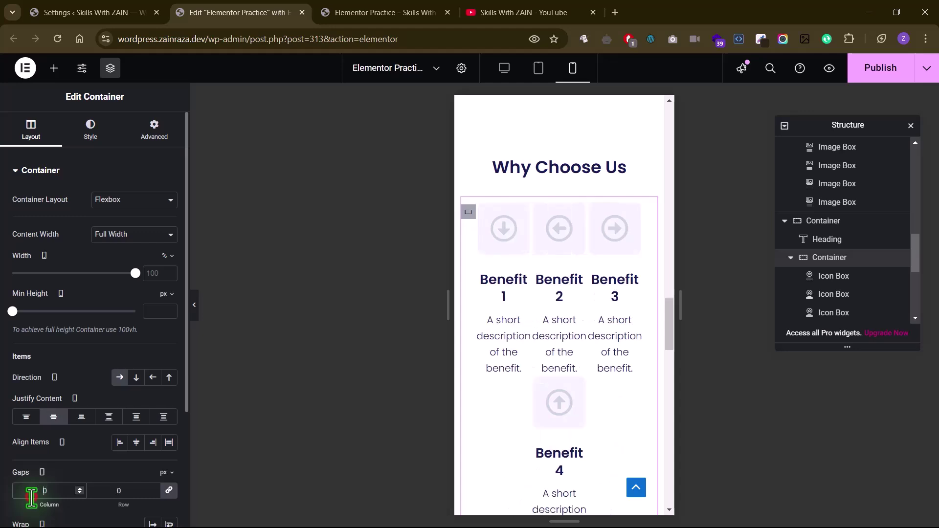
text(20)
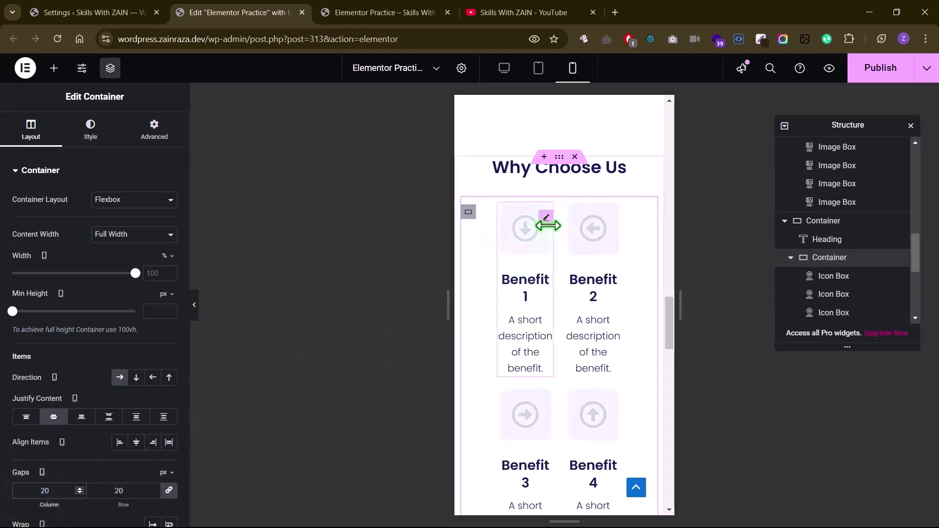
click(154, 130)
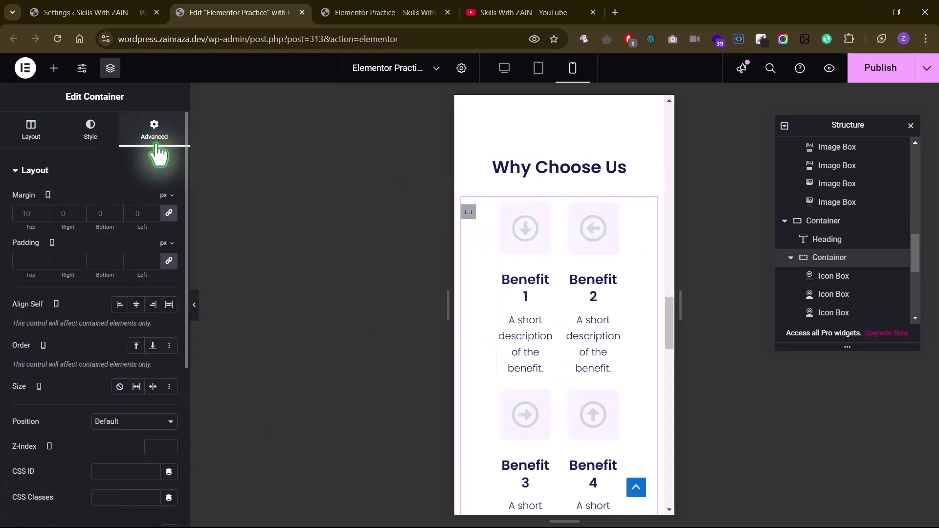
click(169, 262)
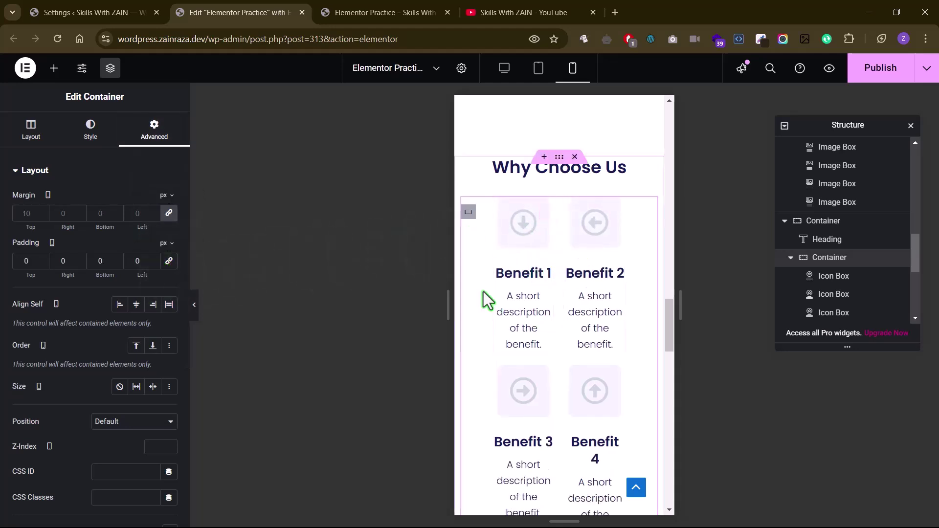
Set the Benefit 1 icon box's custom width to 45% for mobile.
click(544, 228)
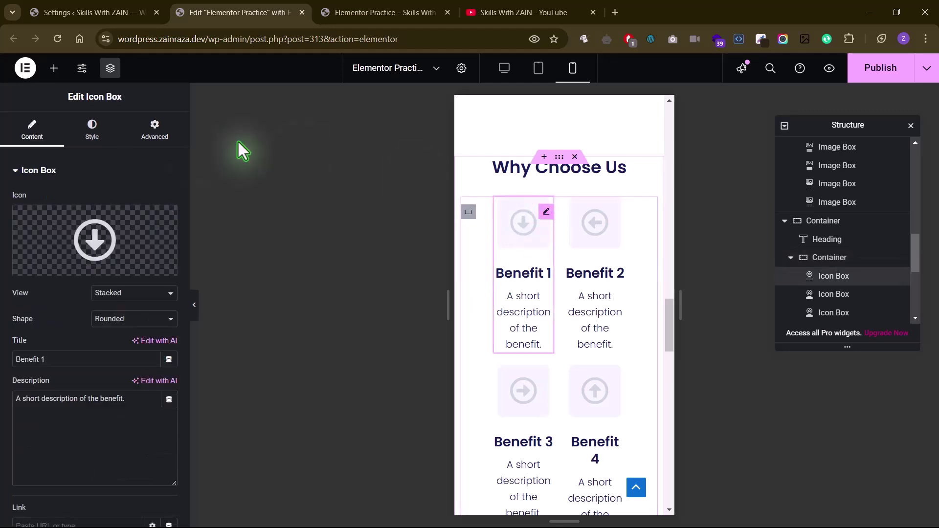
click(147, 143)
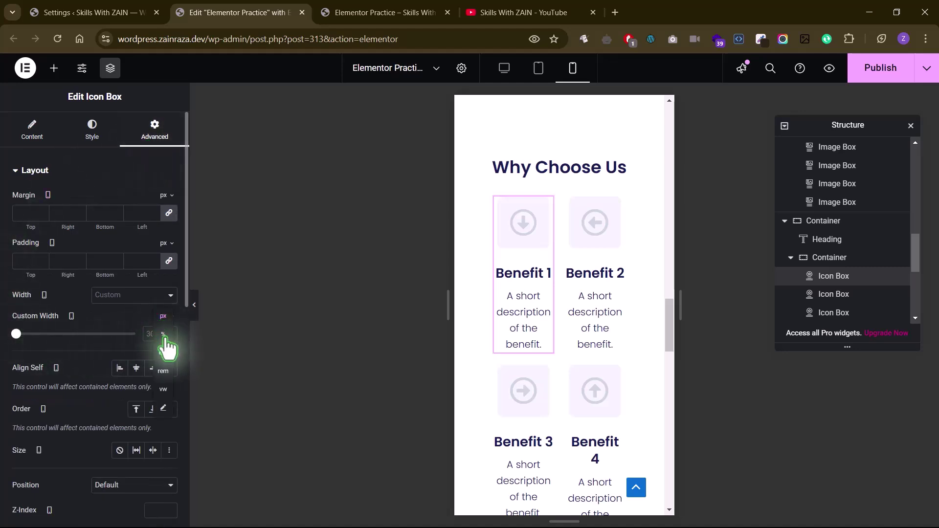
click(163, 334)
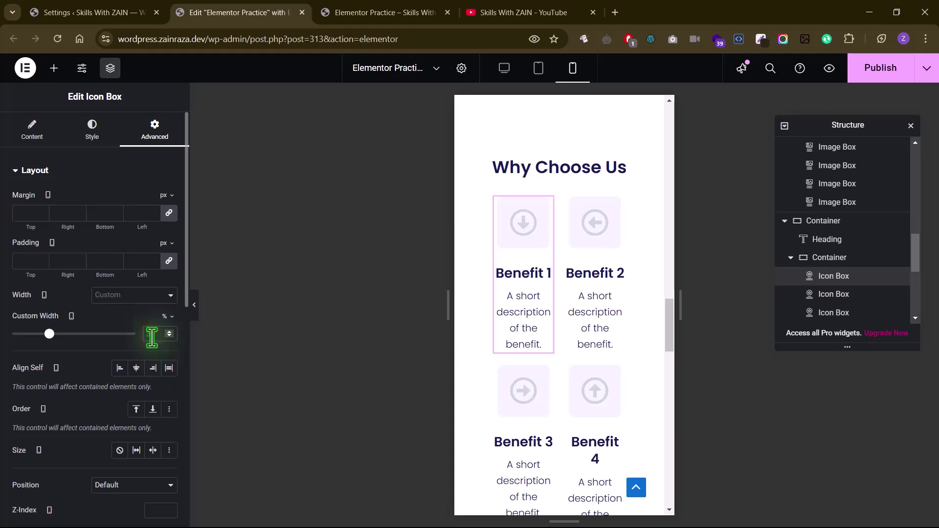
text(45)
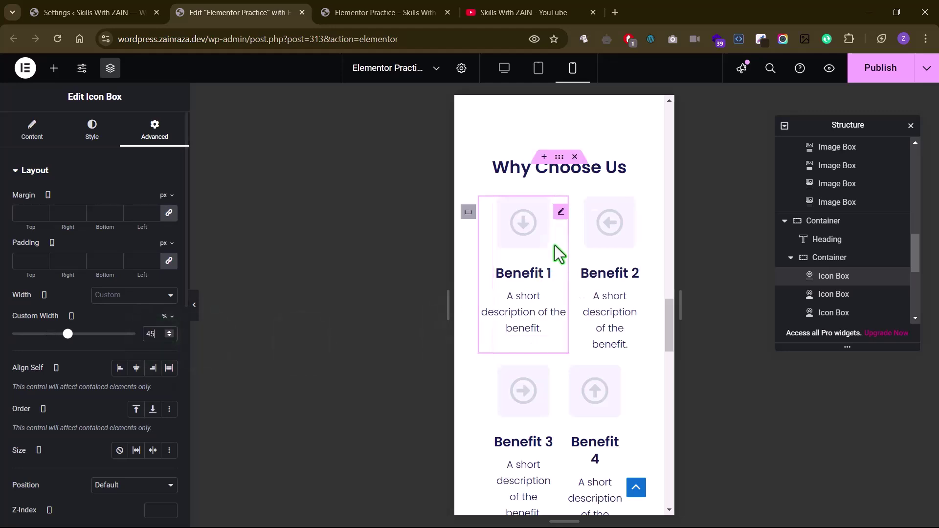
Copy the Benefit 1 icon box and paste its style onto the Benefit 2, Benefit 3 and Benefit 4 boxes.
right_click(559, 216)
click(577, 274)
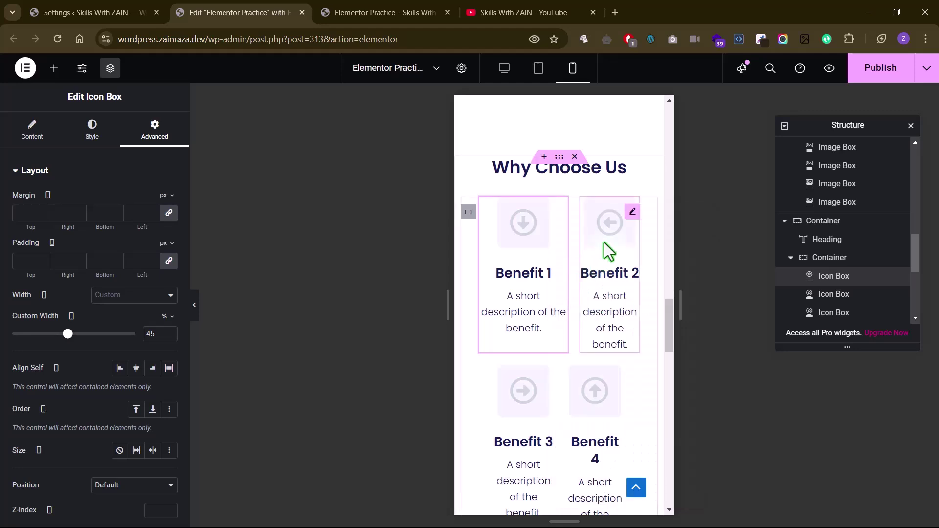
right_click(609, 252)
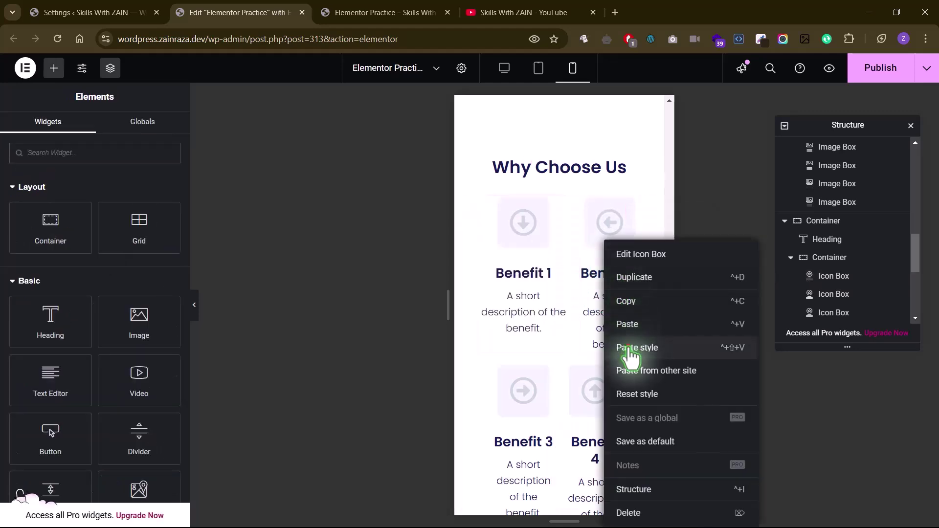
click(630, 347)
right_click(533, 379)
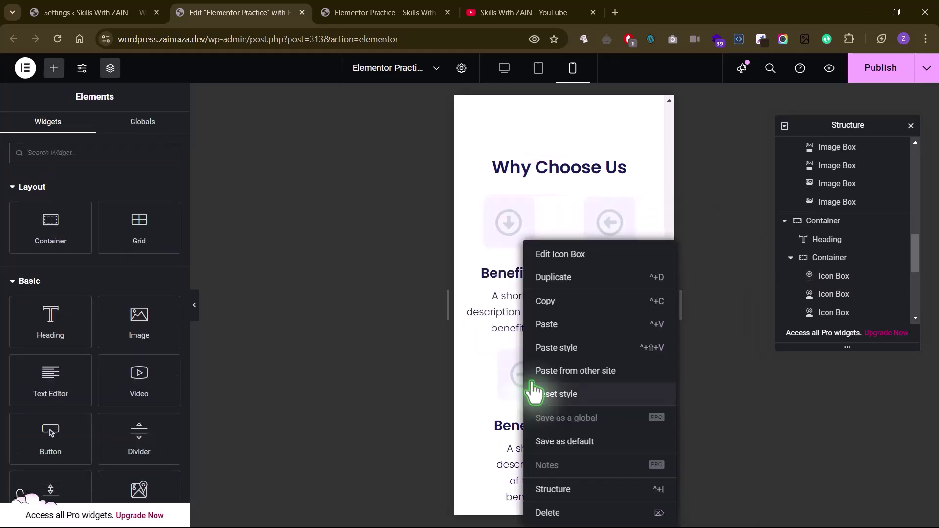
click(558, 346)
right_click(586, 371)
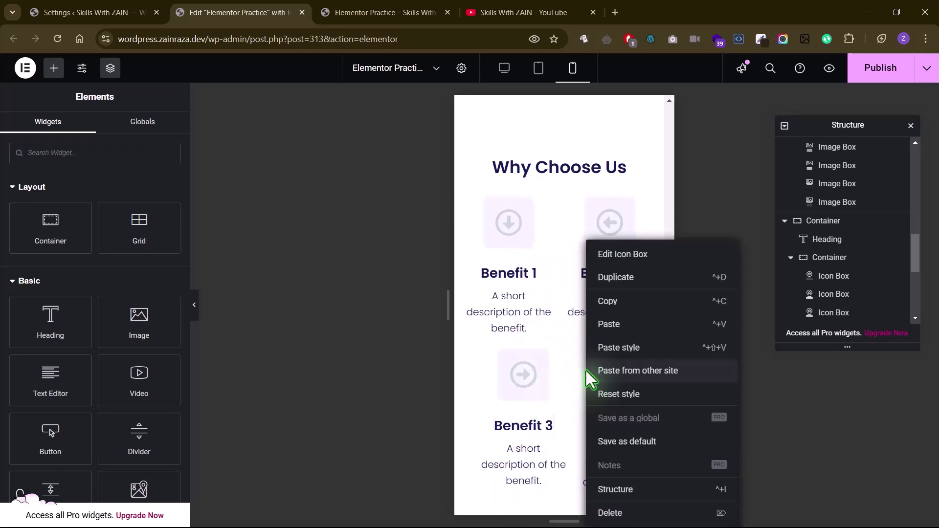
click(614, 351)
click(520, 295)
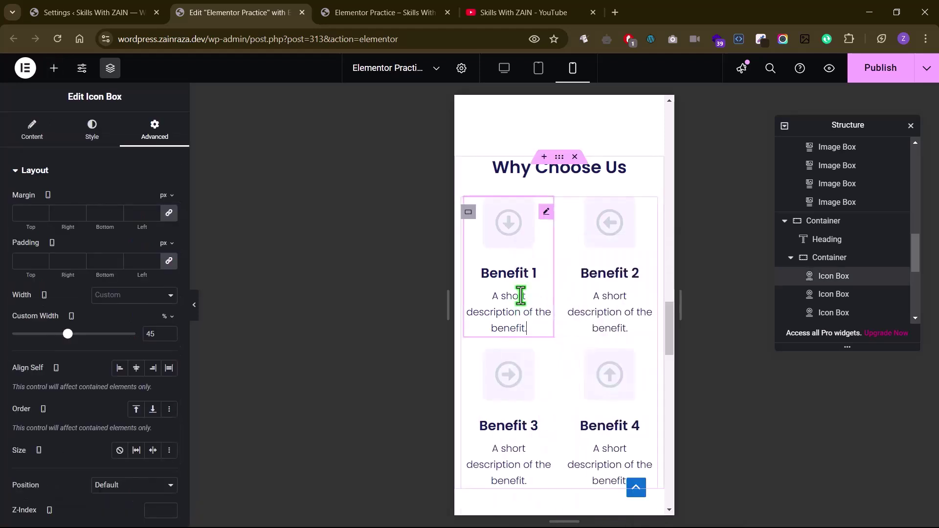
Set the Benefit 1 icon box's mobile title size to 20 px and description size to 14 px.
click(89, 139)
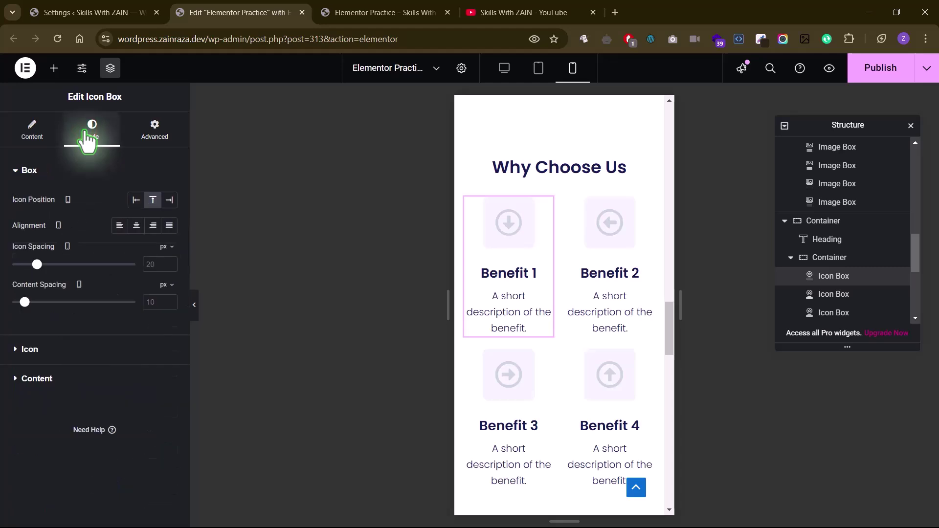
click(19, 379)
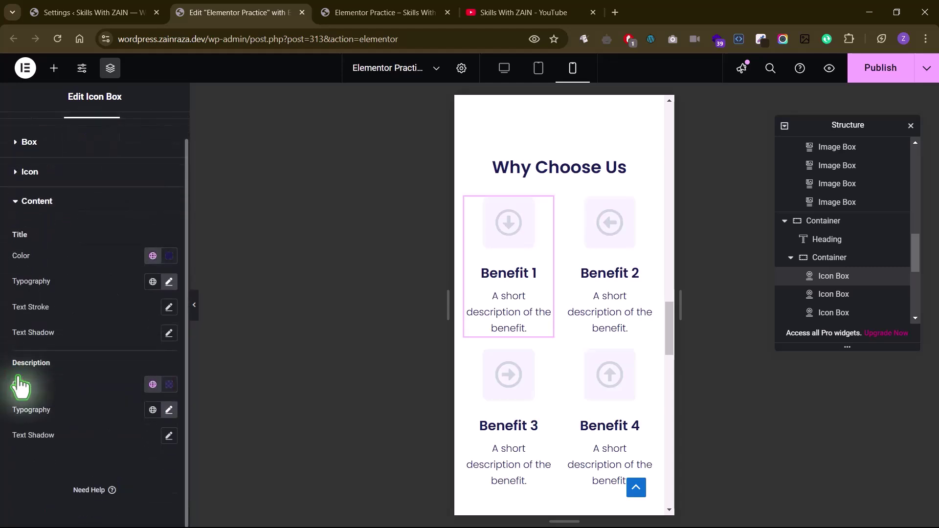
click(169, 285)
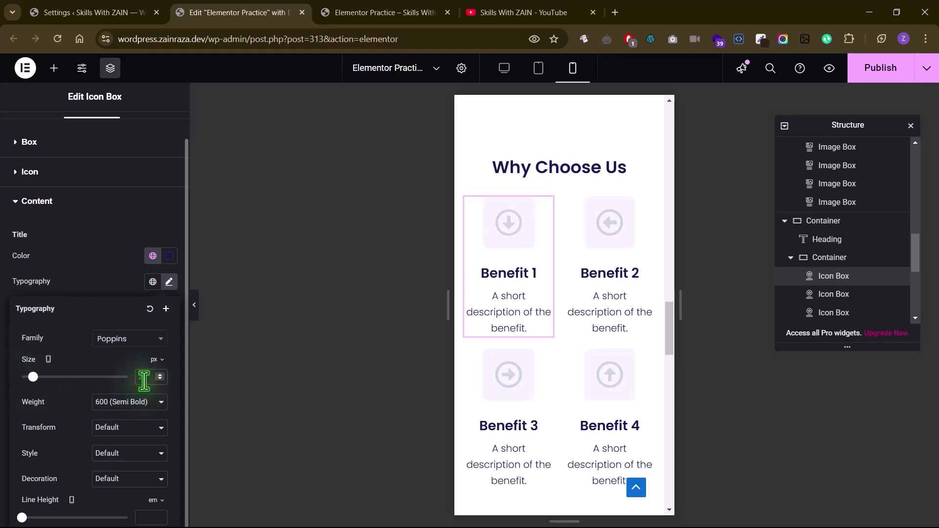
text(20)
click(98, 267)
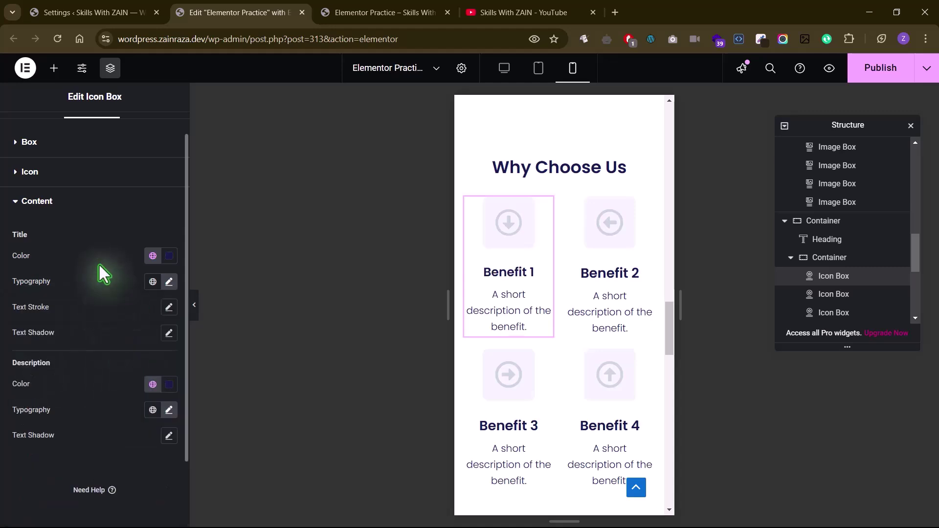
click(169, 410)
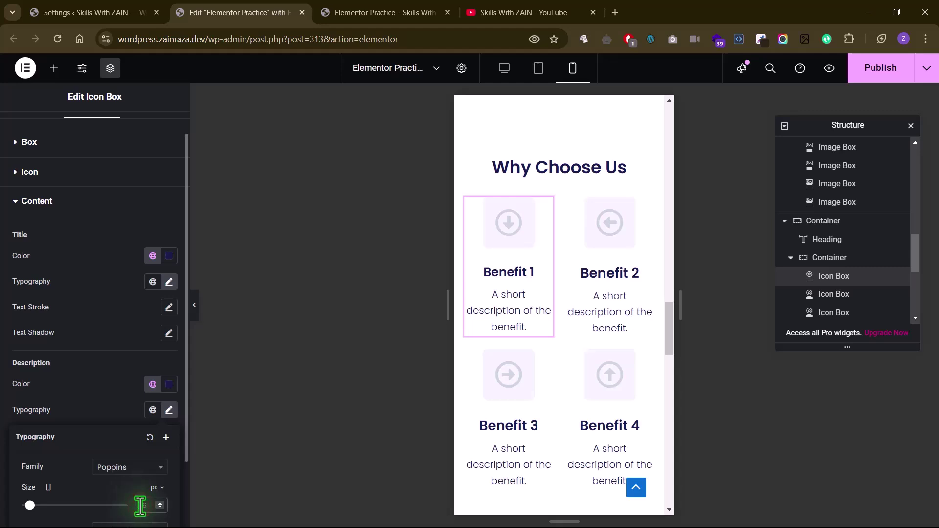
text(14)
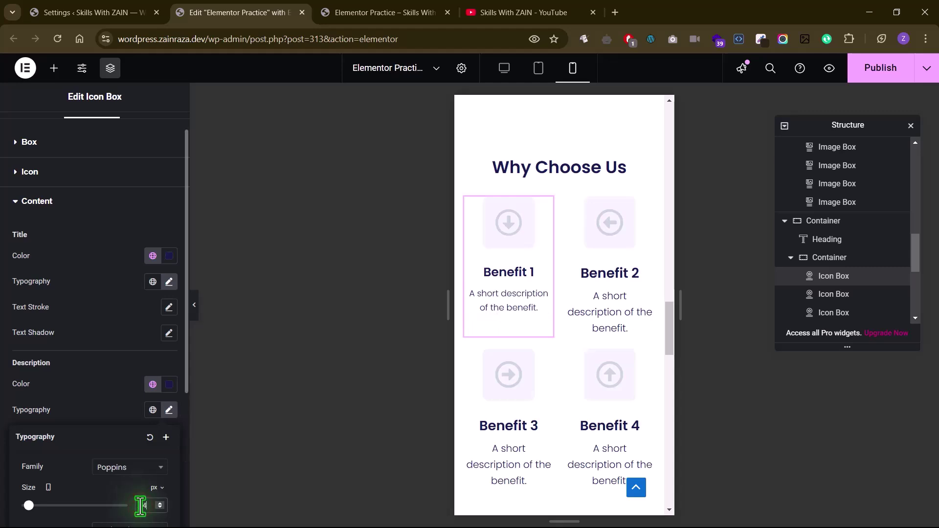
Copy the Benefit 1 icon box with its new text sizes and paste its style onto Benefit 2, 3 and 4.
right_click(522, 249)
click(562, 293)
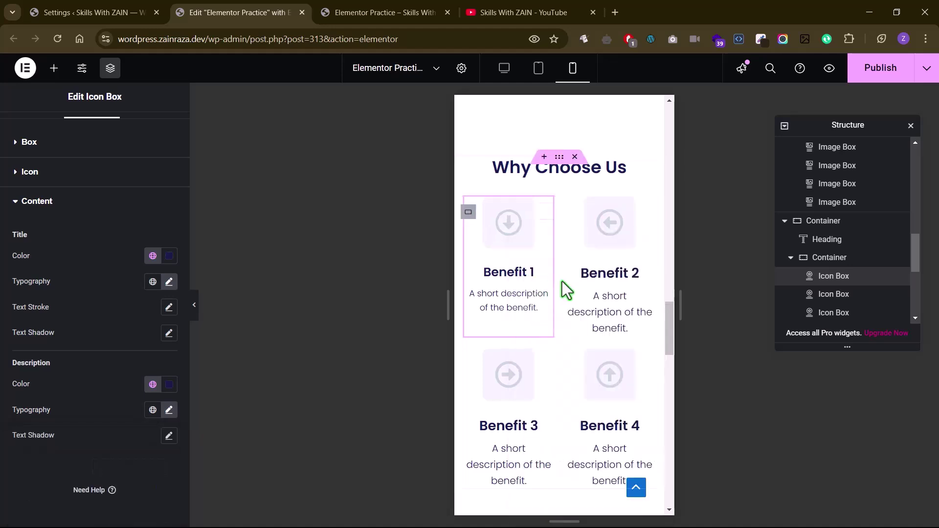
right_click(594, 289)
click(612, 347)
right_click(513, 399)
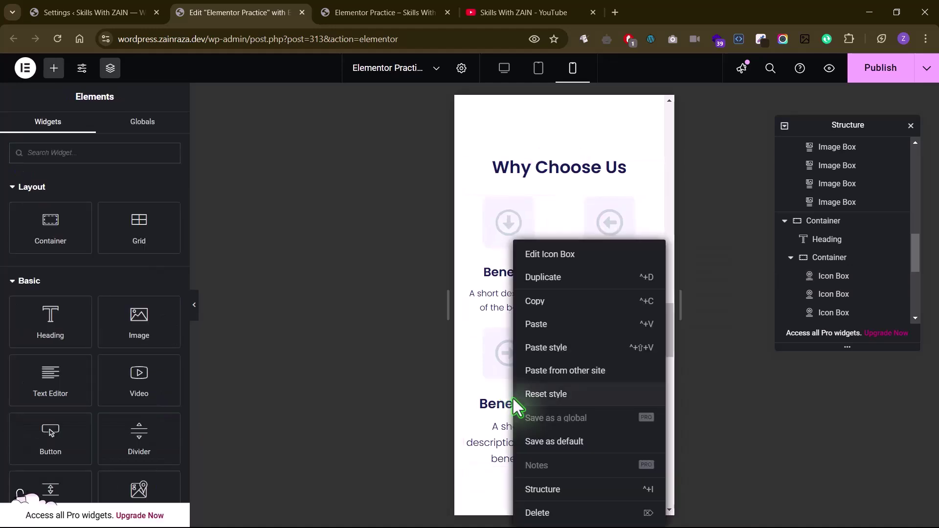
click(553, 348)
right_click(591, 366)
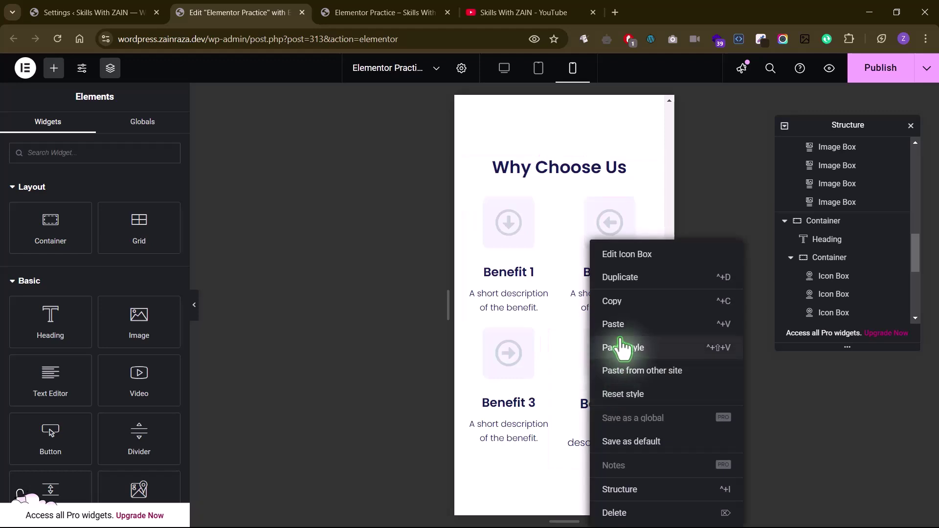
click(622, 348)
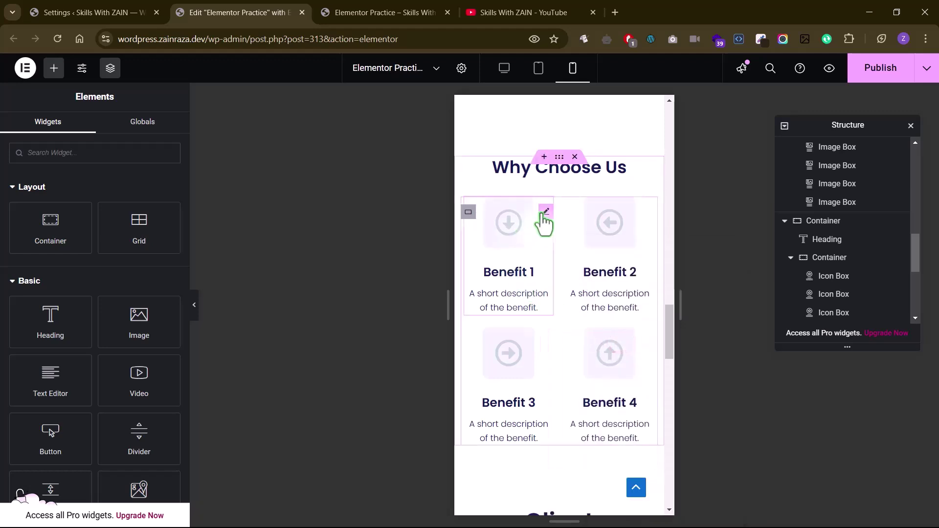
click(543, 213)
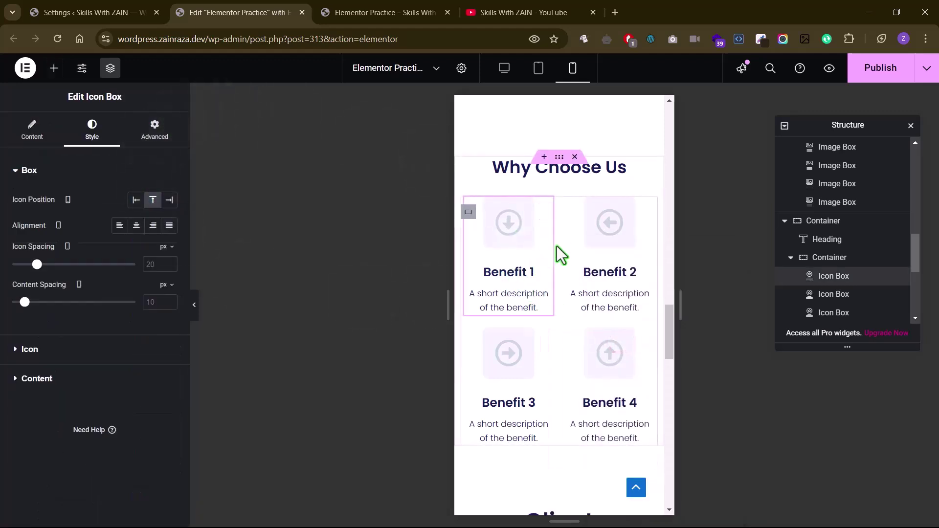
scroll(557, 246, up, 8)
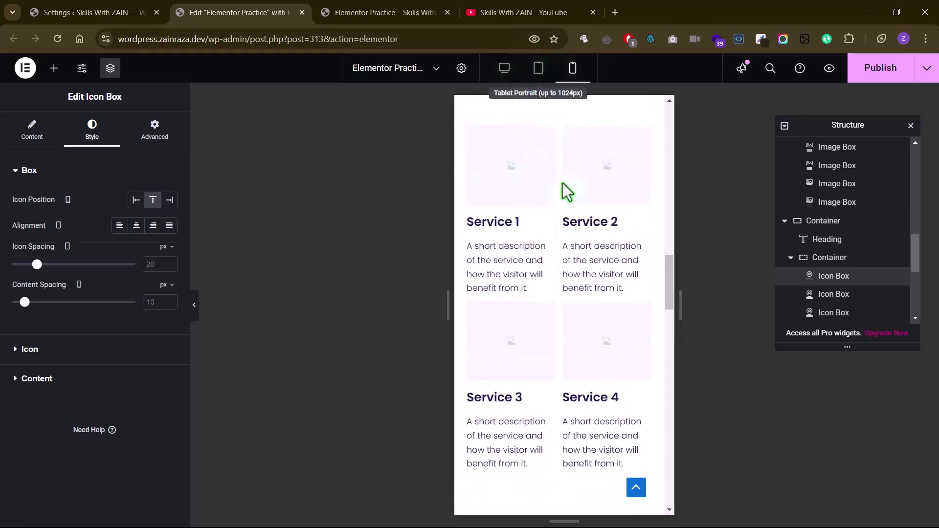
scroll(567, 292, down, 4)
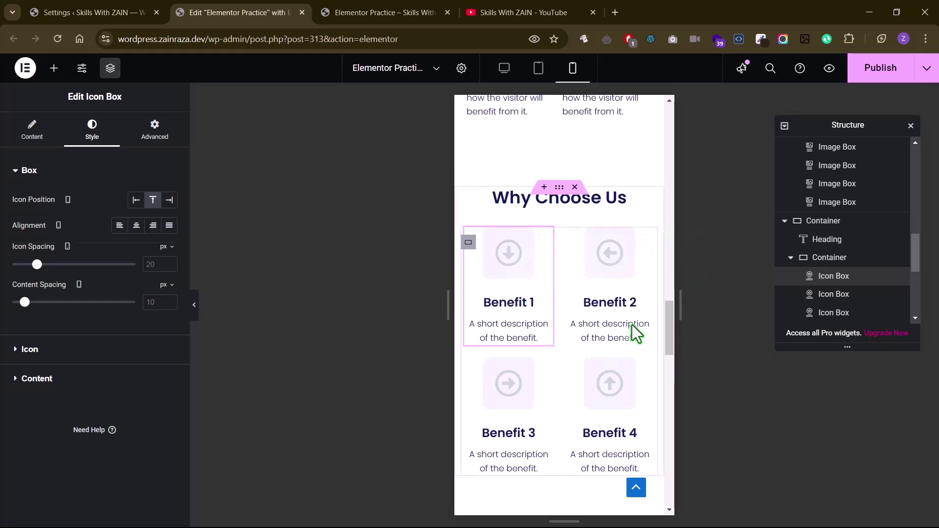
Copy the "Why Choose Us" heading and paste its style onto the "Client Testimonials" heading.
scroll(587, 392, down, 3)
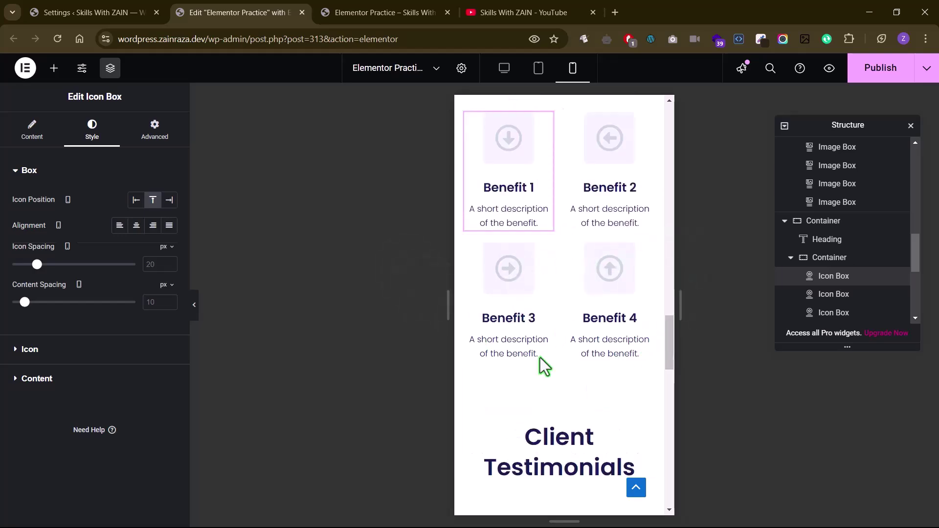
scroll(550, 362, down, 3)
click(543, 301)
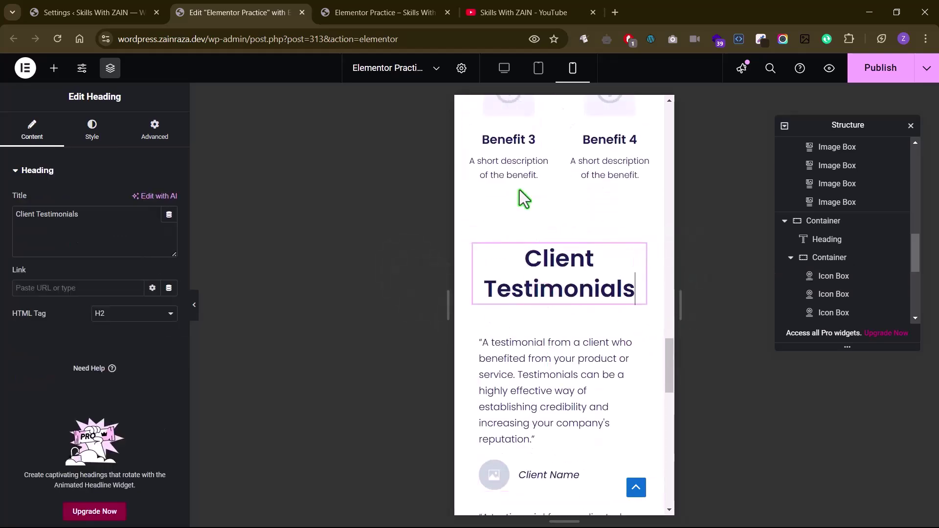
scroll(520, 190, up, 7)
right_click(520, 208)
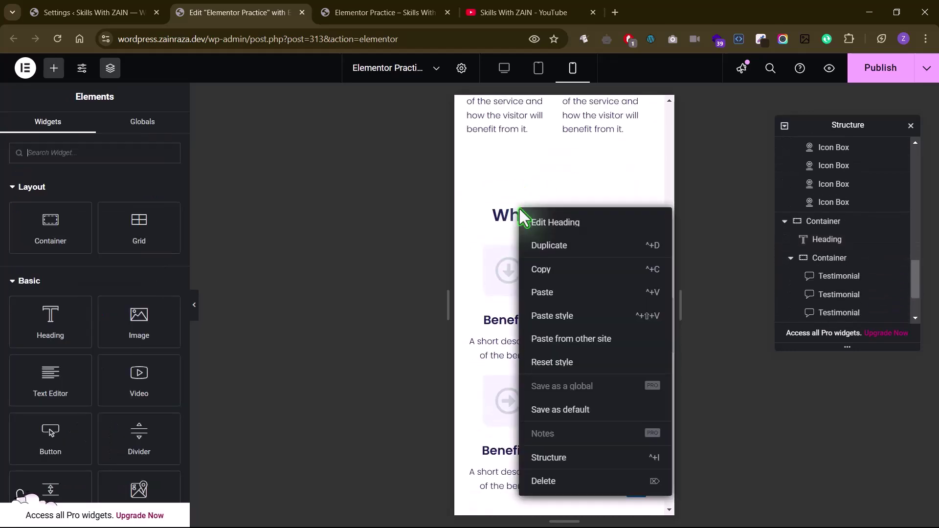
click(544, 271)
scroll(537, 313, down, 5)
right_click(541, 315)
click(563, 356)
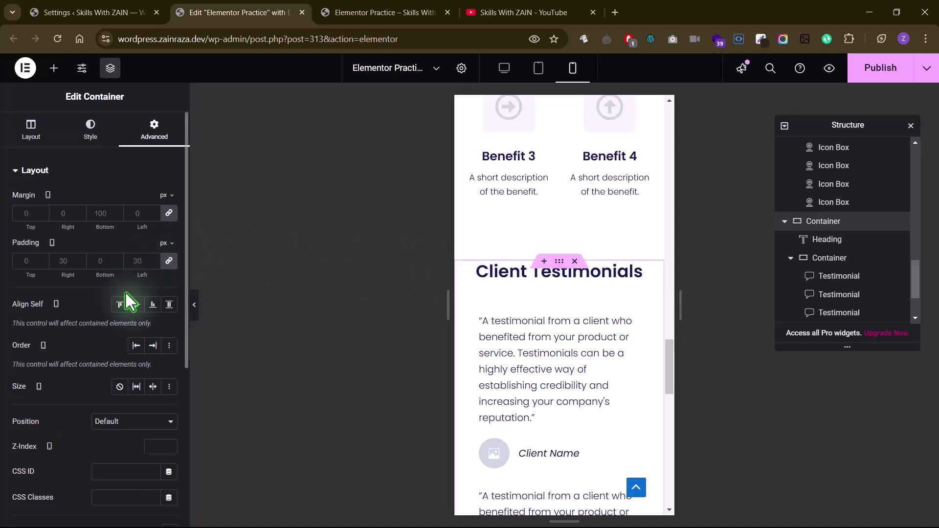
Set the "Client Testimonials" section container's mobile padding to 10 px right and left, and 0 top and bottom.
click(173, 265)
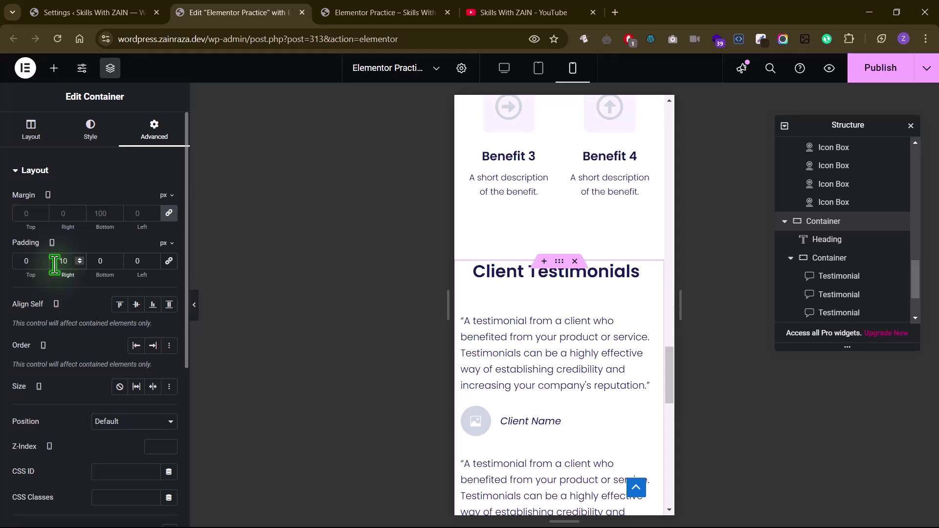
click(130, 262)
text(10)
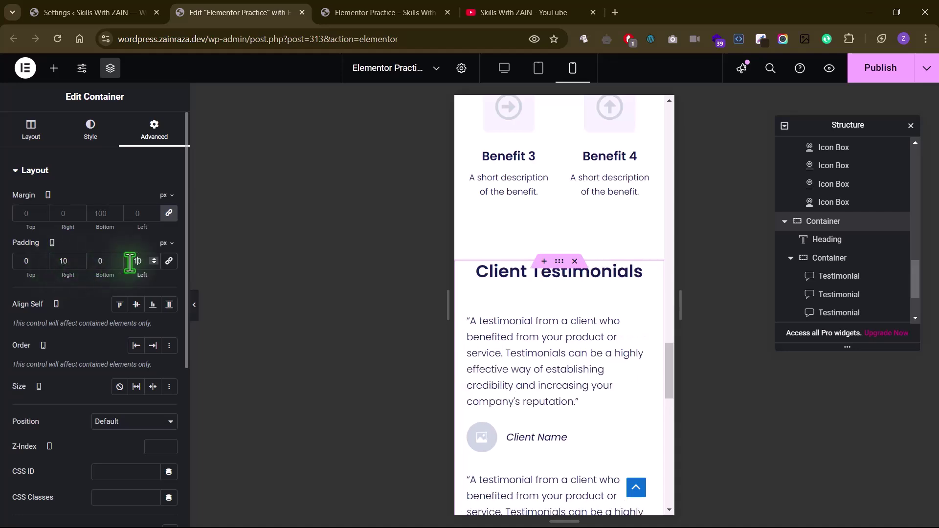
Set the first testimonial's mobile alignment to center.
click(527, 364)
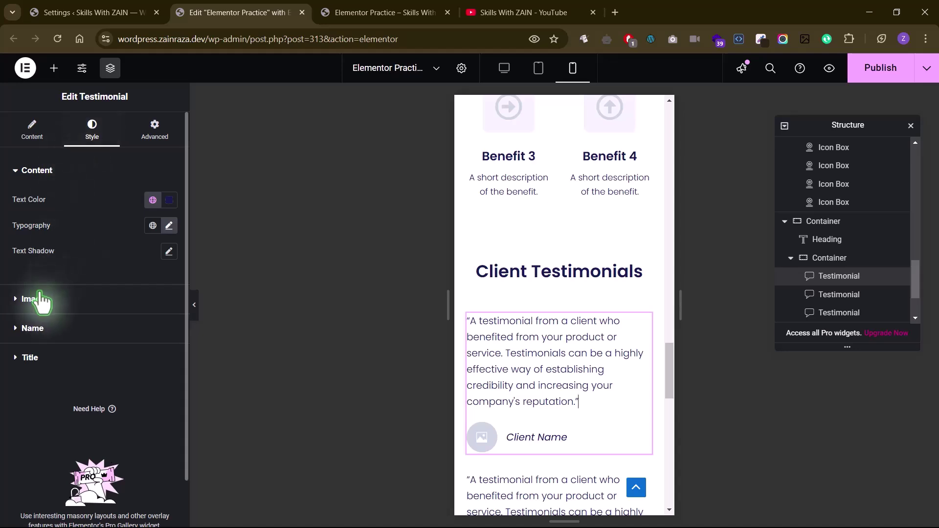
scroll(42, 251, down, 7)
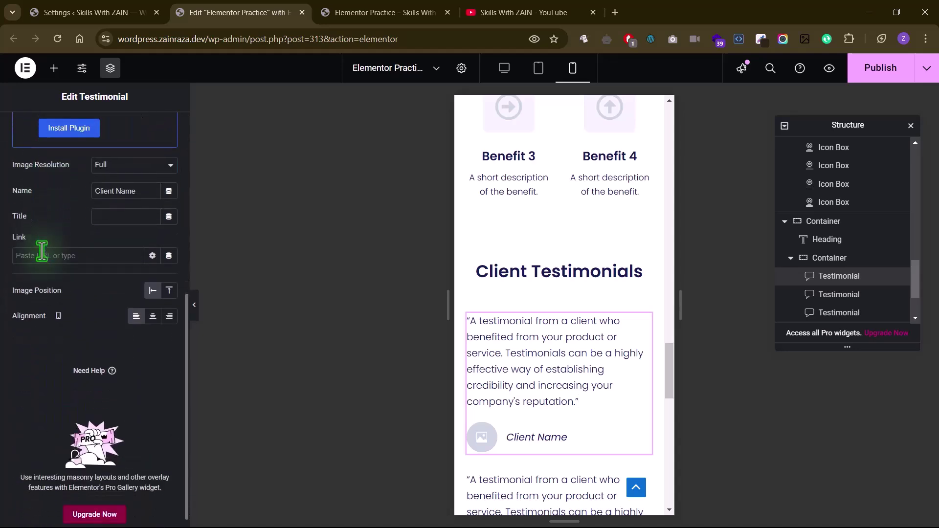
click(153, 317)
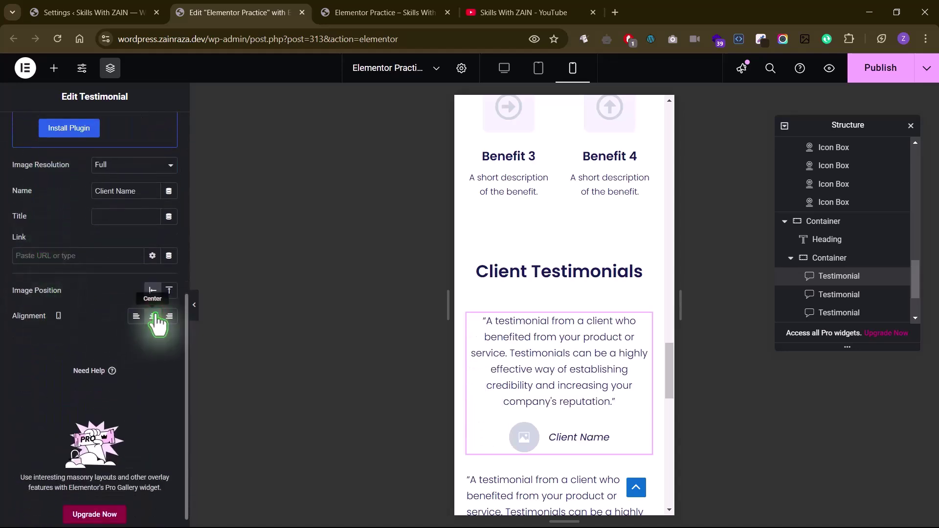
scroll(531, 300, down, 2)
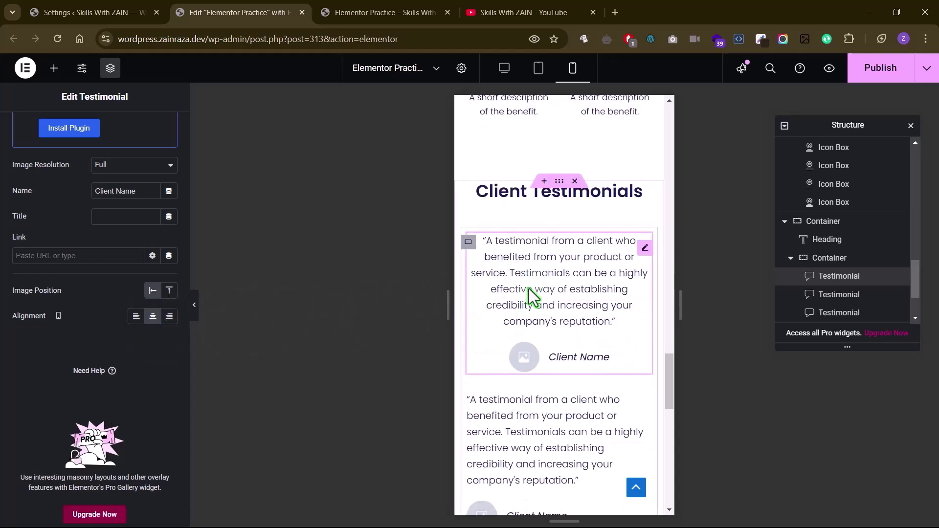
scroll(54, 196, up, 7)
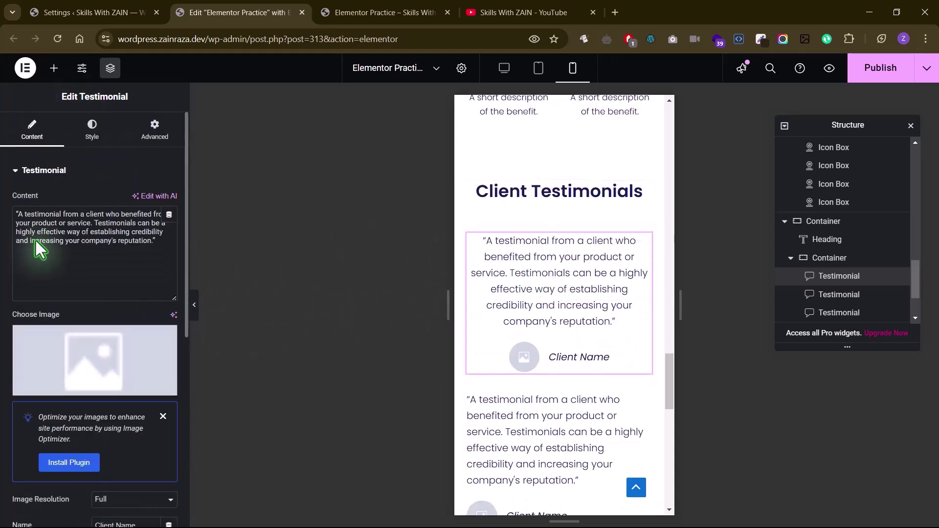
Copy the first testimonial and paste its style onto the second and third testimonials.
right_click(520, 297)
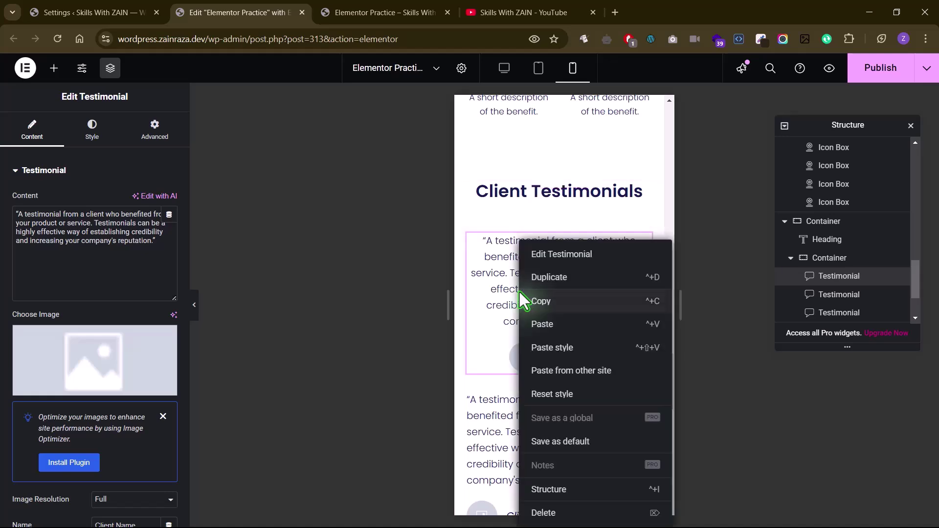
click(542, 302)
scroll(562, 346, down, 3)
right_click(561, 350)
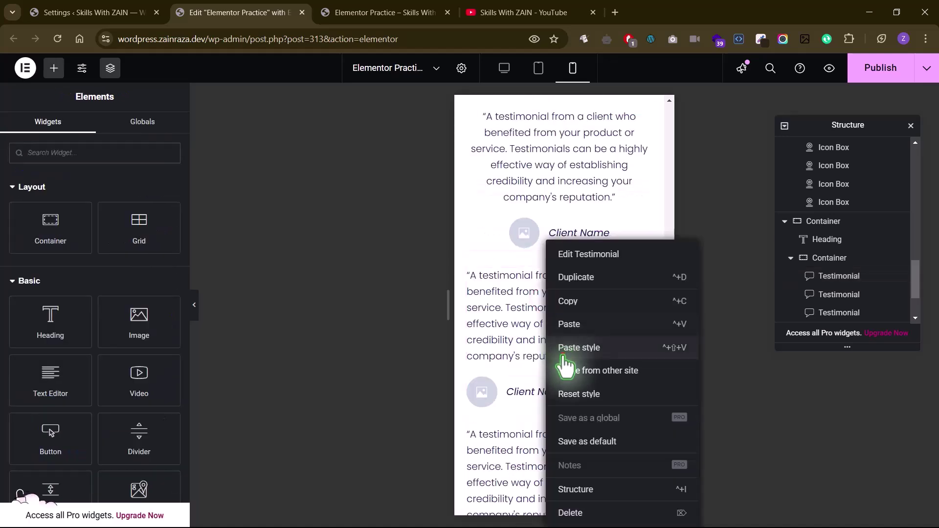
click(561, 349)
scroll(565, 365, down, 1)
right_click(562, 398)
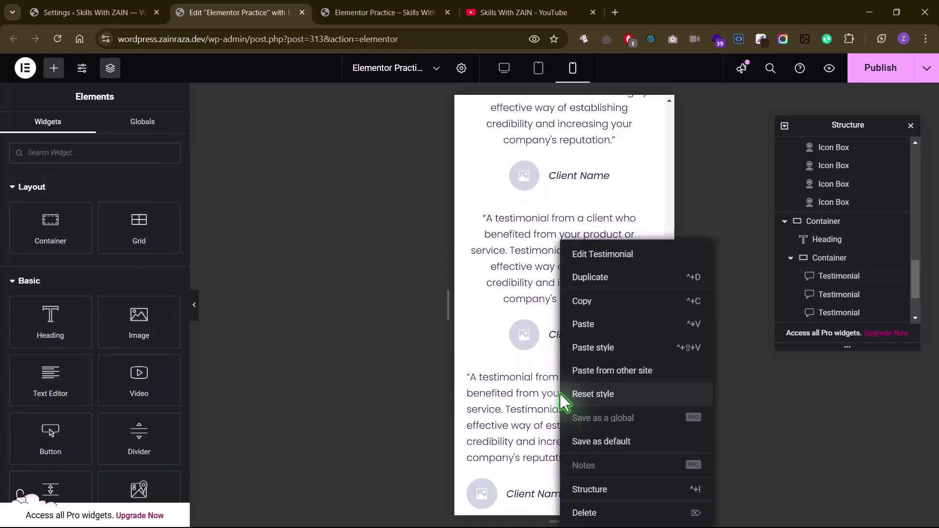
click(588, 348)
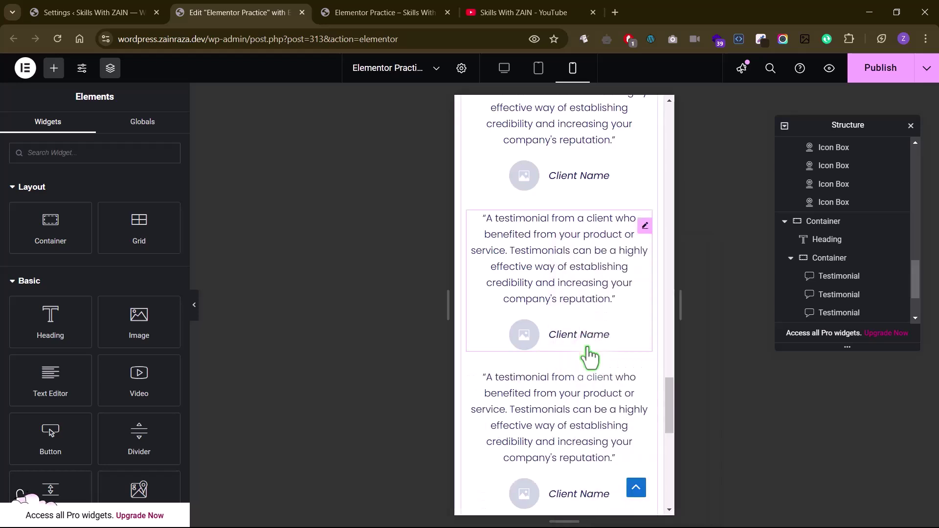
Set the mobile padding of the inner container holding the testimonials to 0 on all sides.
scroll(464, 156, up, 2)
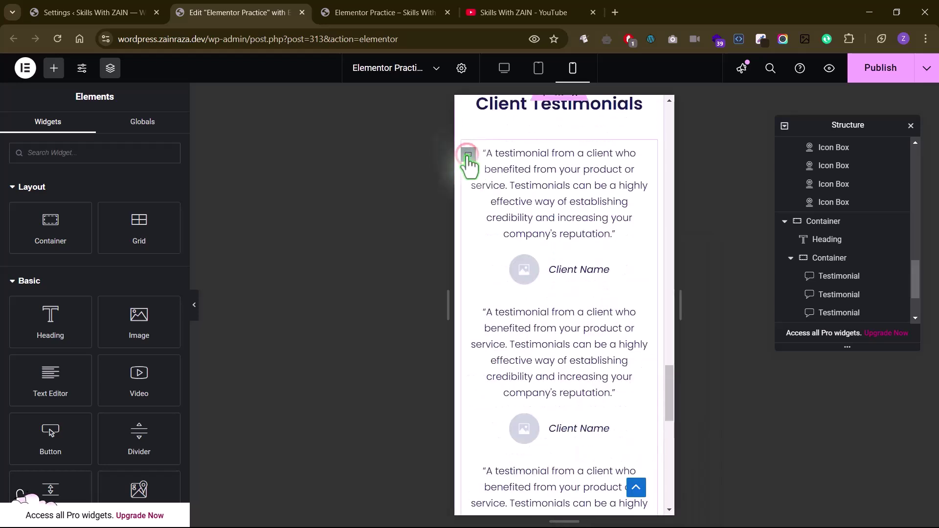
click(468, 154)
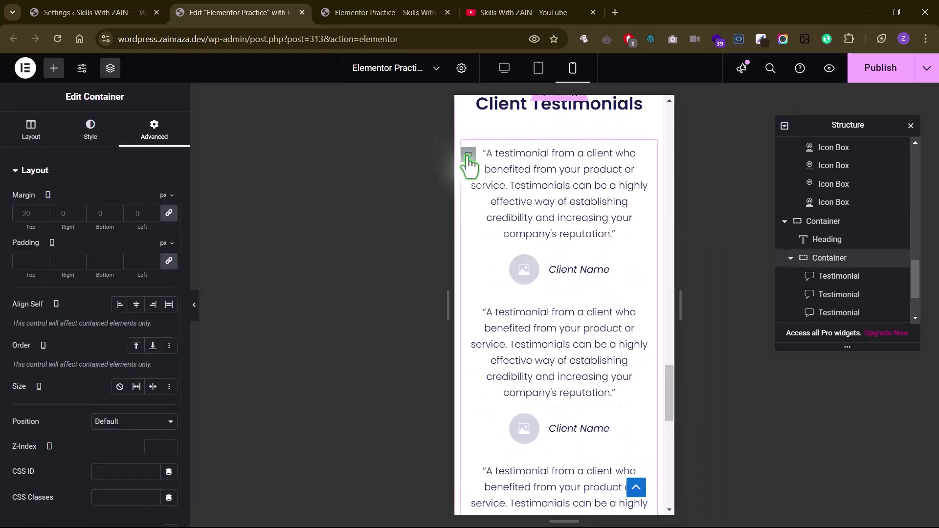
click(169, 261)
Set the "A Title to Turn the Visitor Into a Lead" heading's mobile font size to 28 px in the closing section.
scroll(533, 268, down, 5)
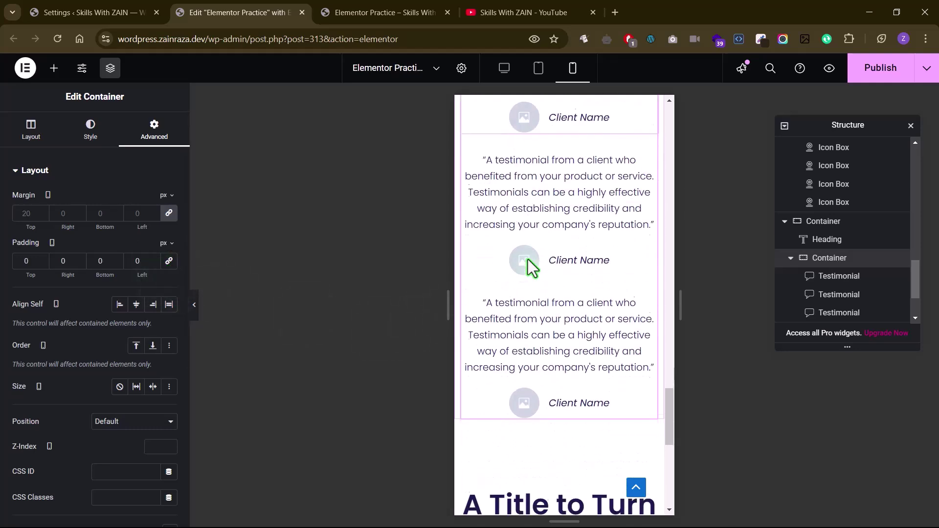
scroll(533, 269, down, 2)
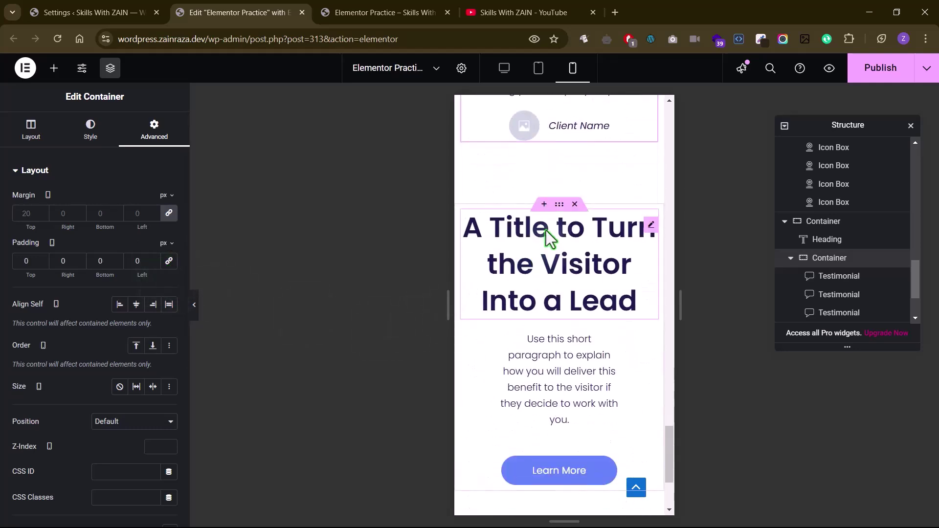
click(559, 204)
click(564, 295)
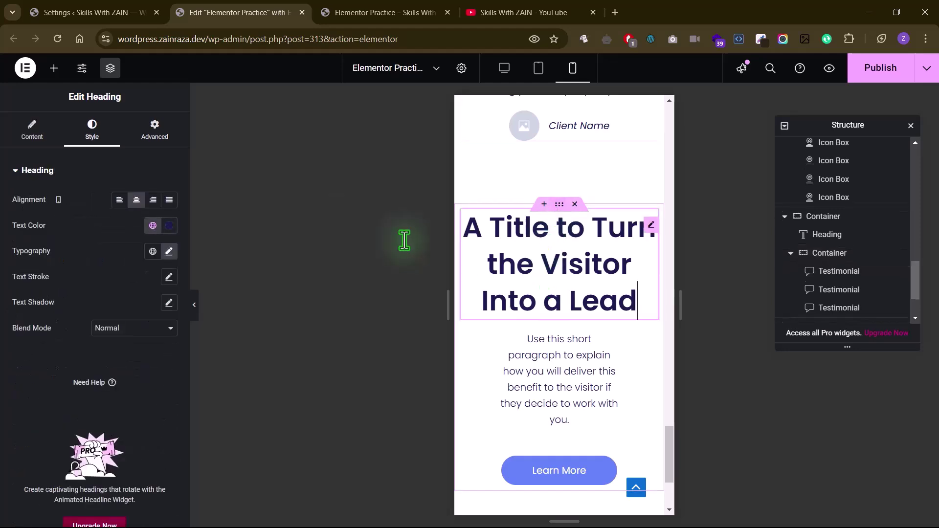
click(169, 251)
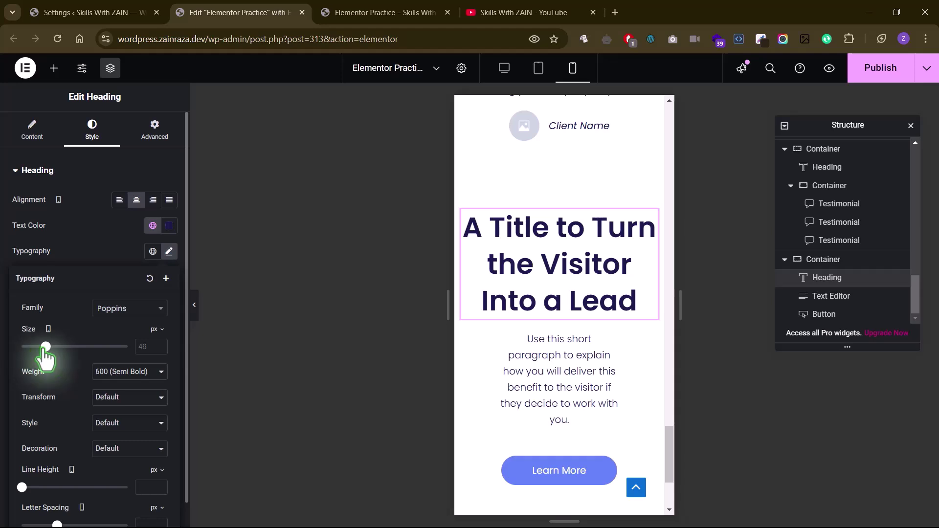
drag(46, 348, 36, 347)
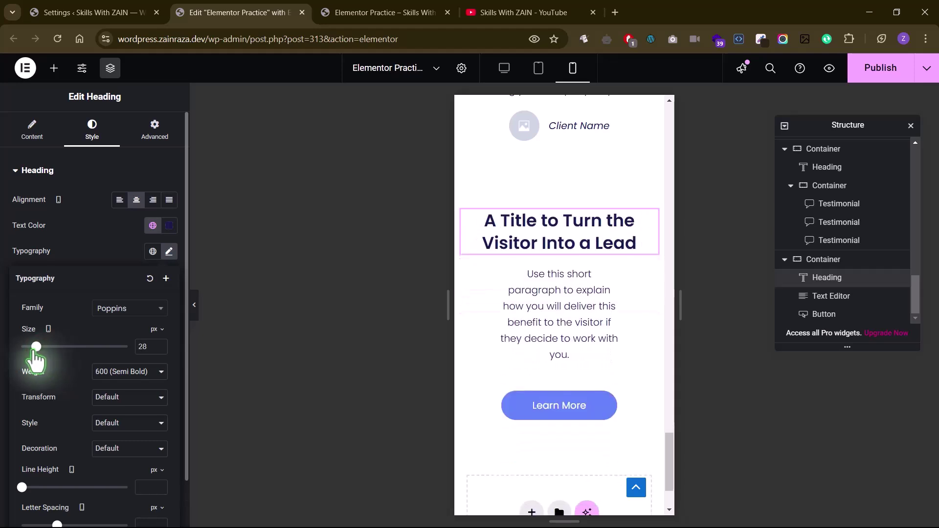
Set the mobile custom width of the closing section's paragraph to 90%.
click(533, 327)
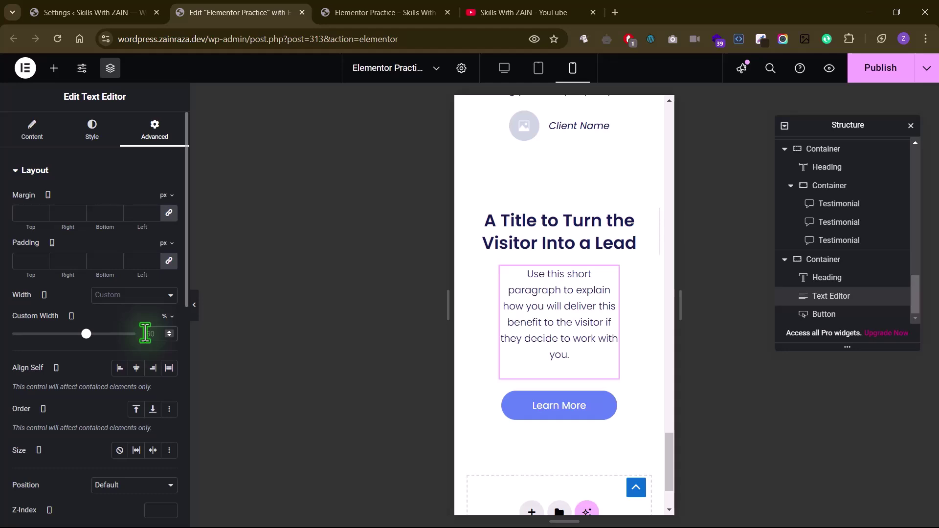
text(80)
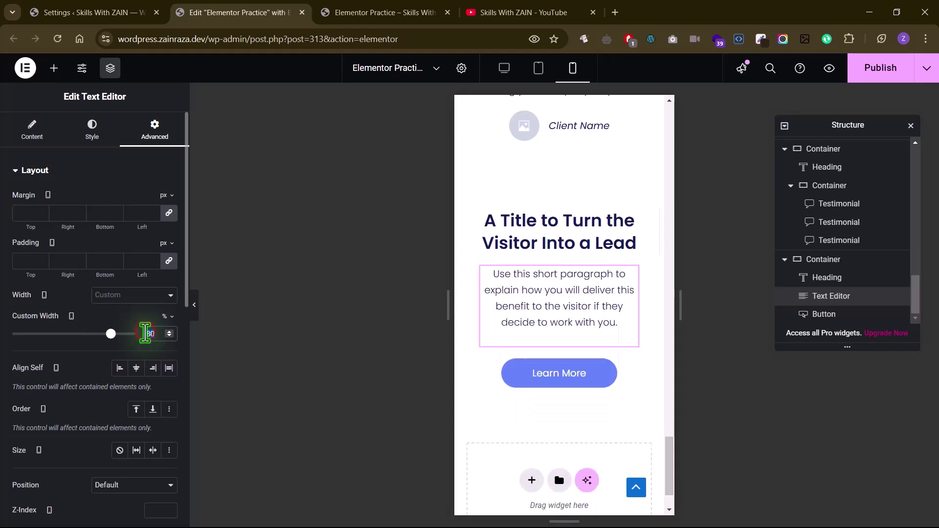
text(90)
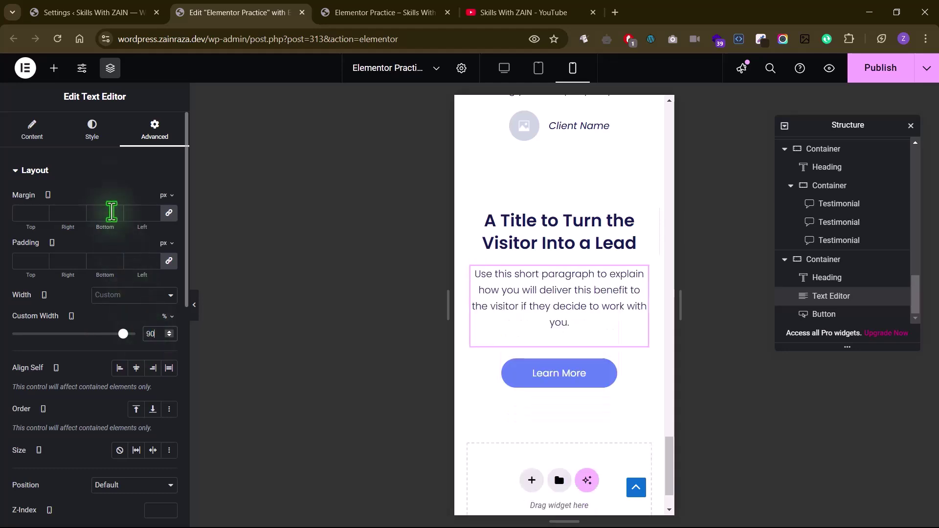
Set the closing section paragraph's mobile font size to 14 px.
click(92, 132)
click(169, 252)
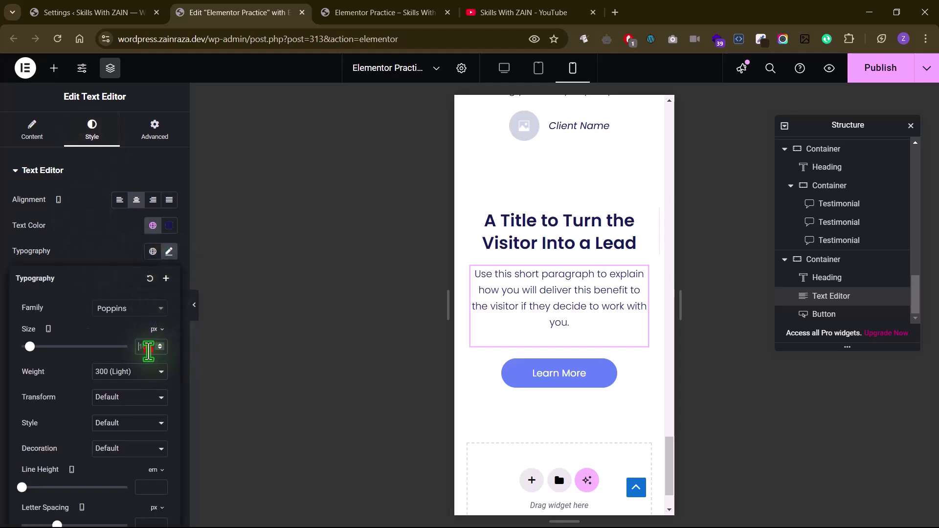
text(14)
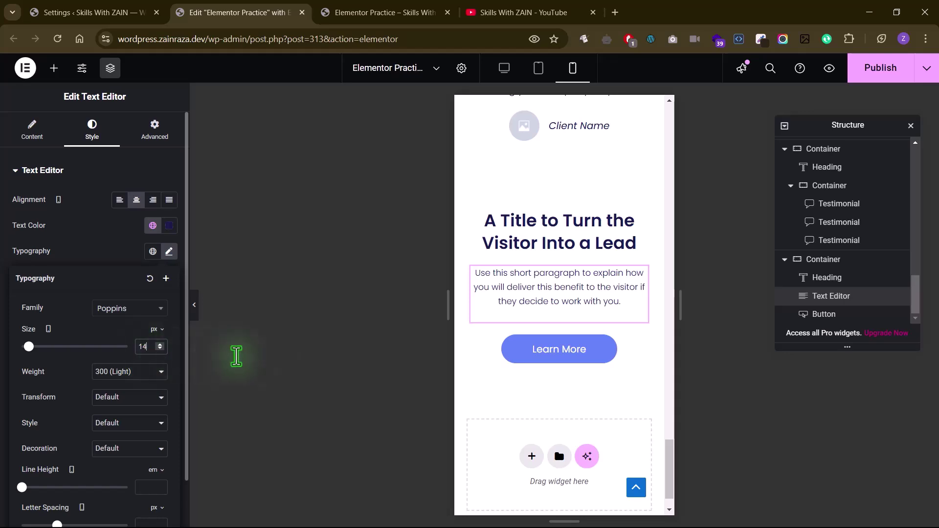
scroll(528, 336, down, 1)
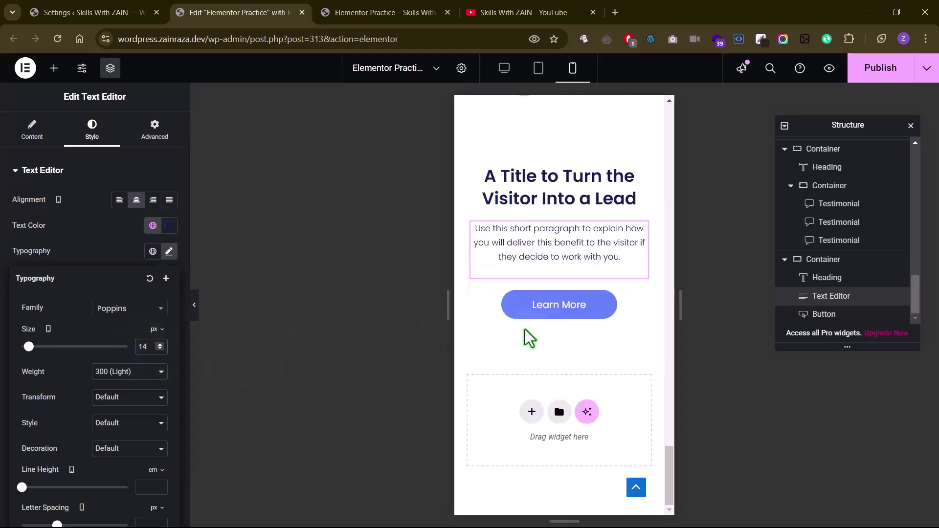
Copy the About Us section's "Learn More" button and paste its style onto the closing section's "Learn More" button.
scroll(530, 241, up, 20)
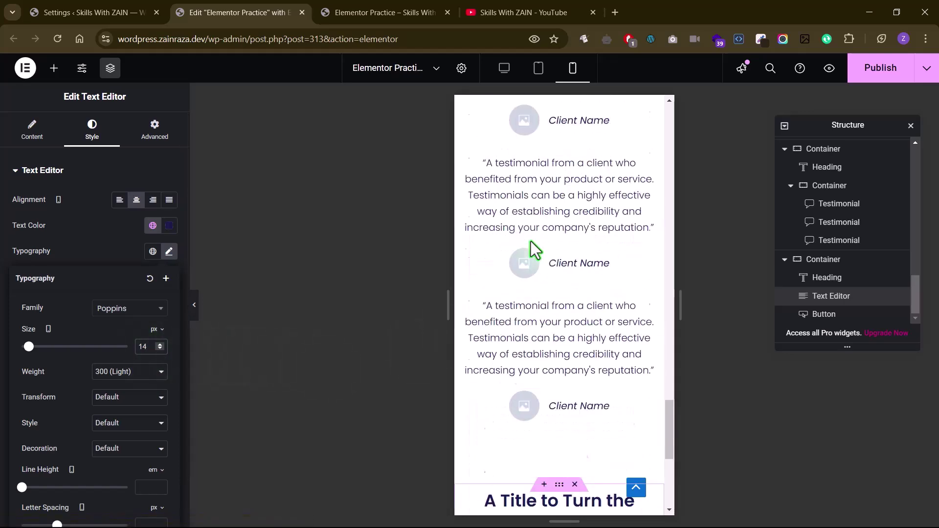
scroll(531, 241, up, 10)
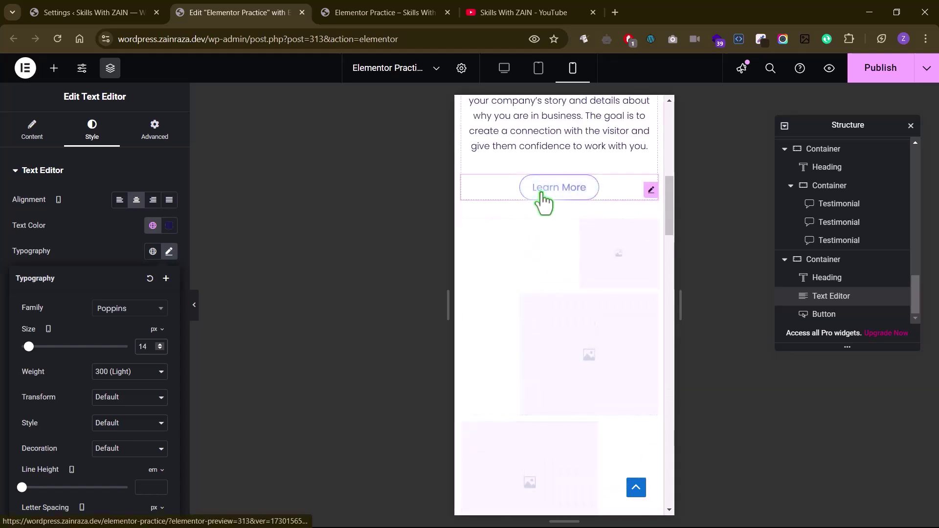
right_click(543, 202)
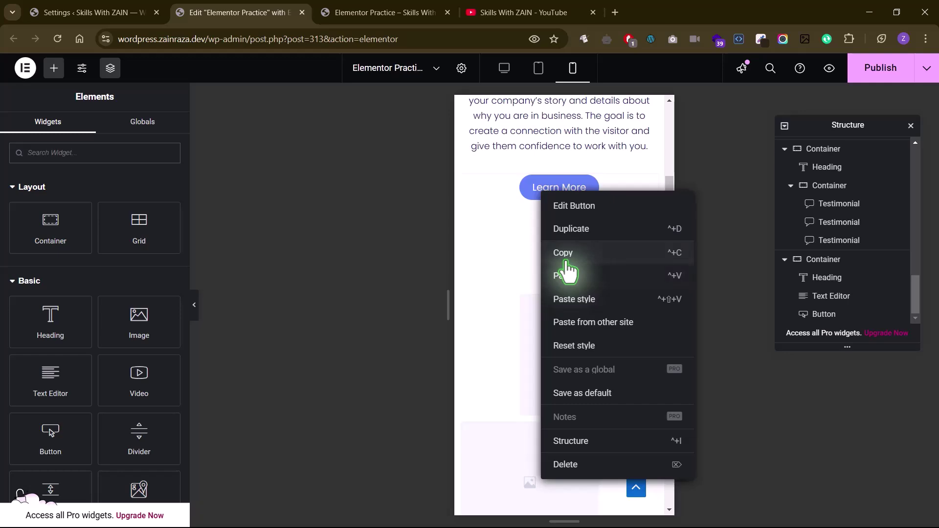
scroll(550, 353, down, 15)
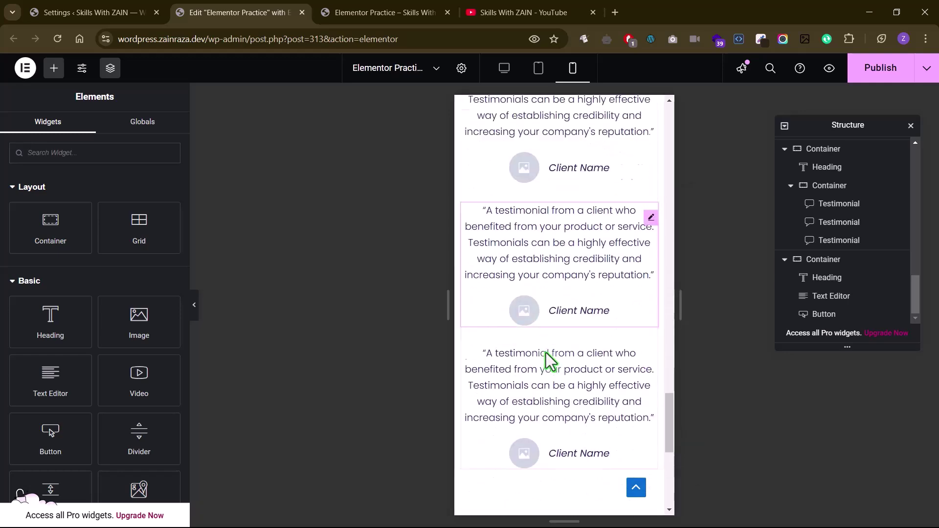
scroll(546, 353, down, 8)
right_click(548, 313)
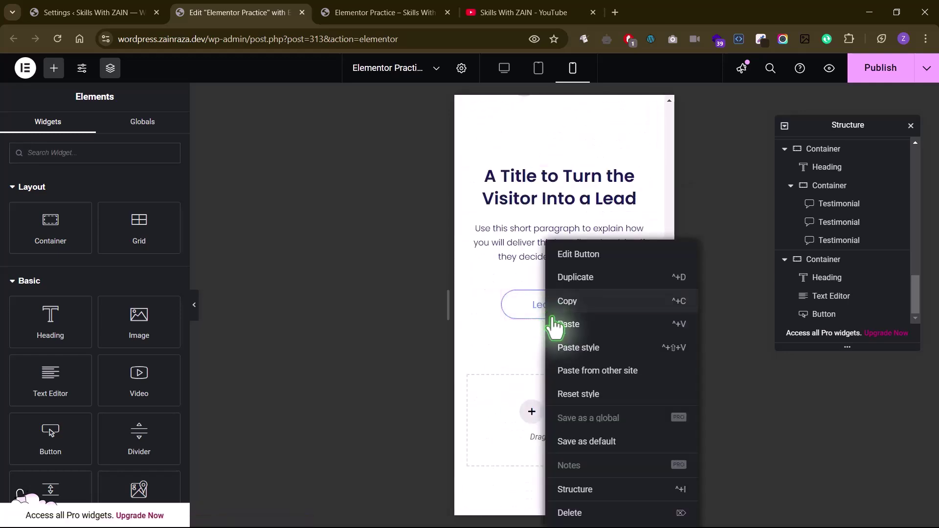
click(562, 348)
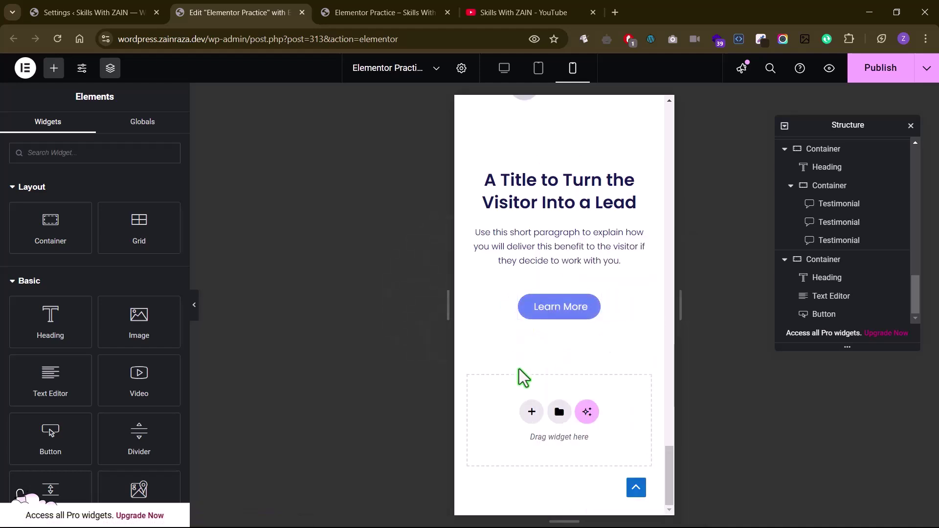
Review the page's sections in the mobile portrait view and compare them briefly with the desktop view.
scroll(531, 309, up, 3)
scroll(539, 222, up, 10)
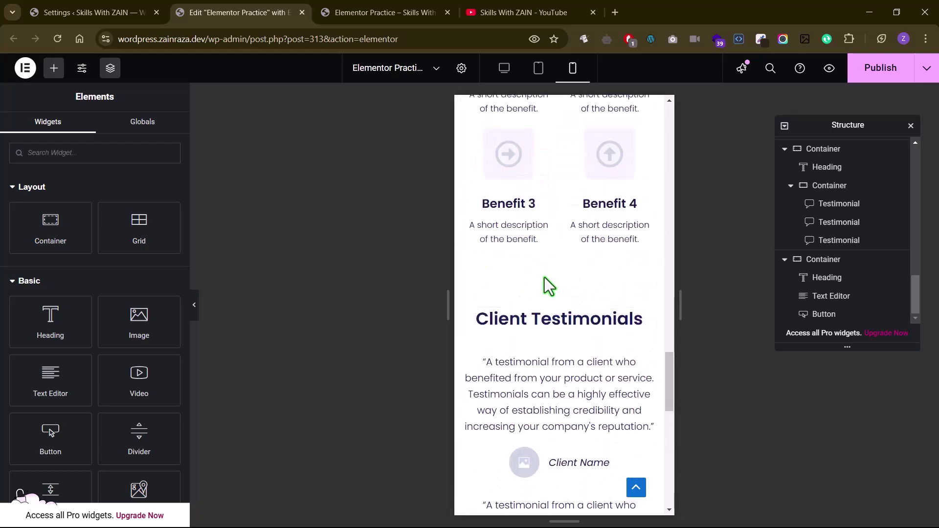
scroll(544, 277, up, 6)
scroll(545, 278, up, 8)
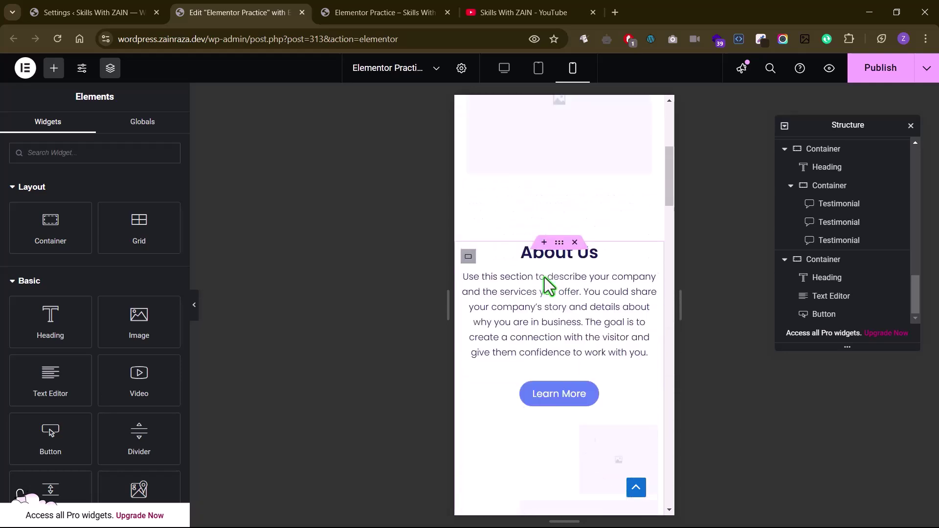
scroll(544, 277, up, 6)
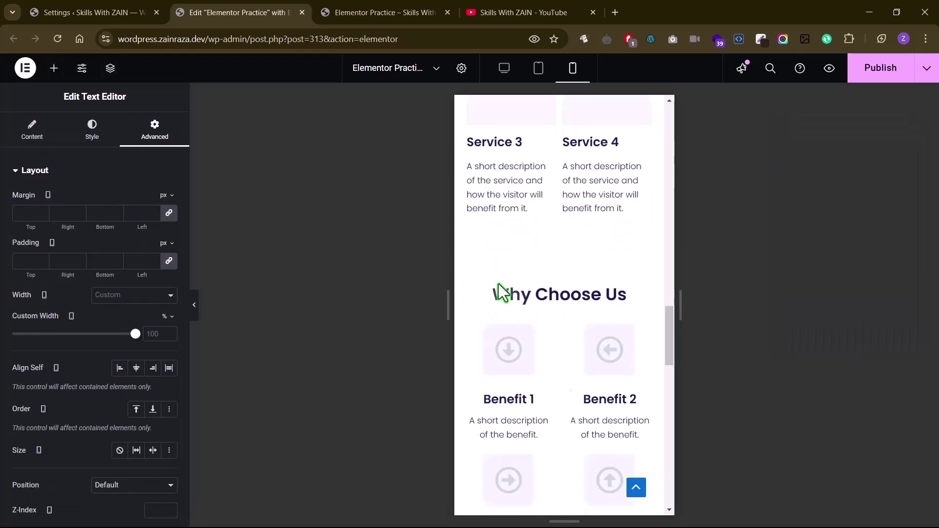
scroll(499, 293, down, 15)
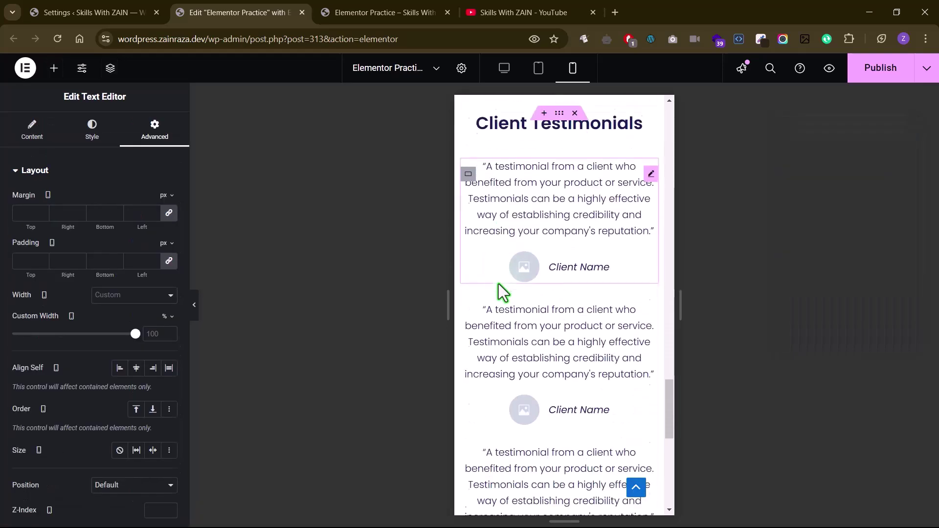
click(504, 68)
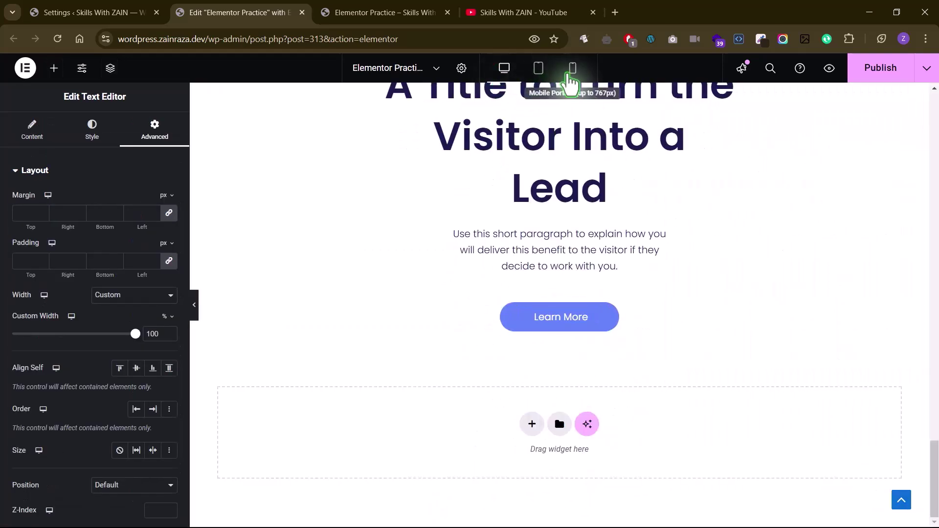
click(572, 68)
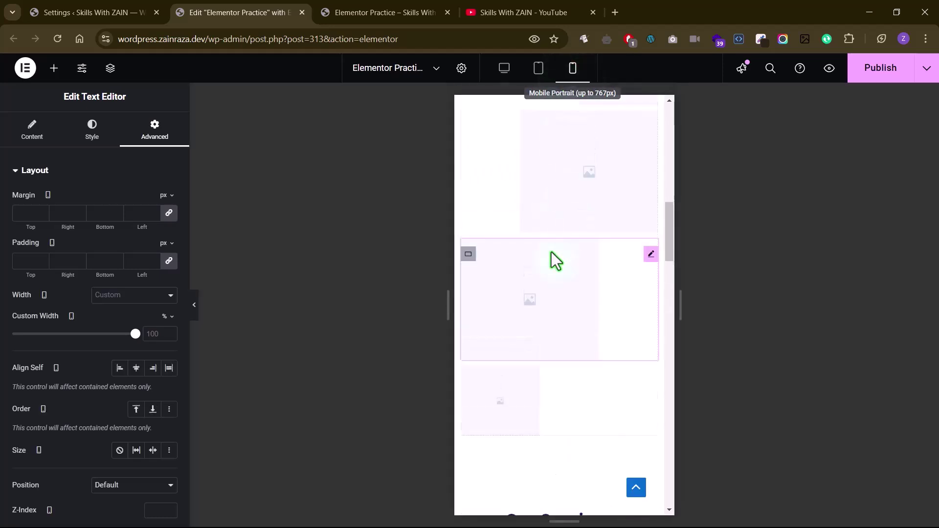
Widen and narrow the mobile preview to check how the hero and About Us sections adapt to different screen widths.
scroll(556, 261, up, 3)
scroll(556, 261, up, 3)
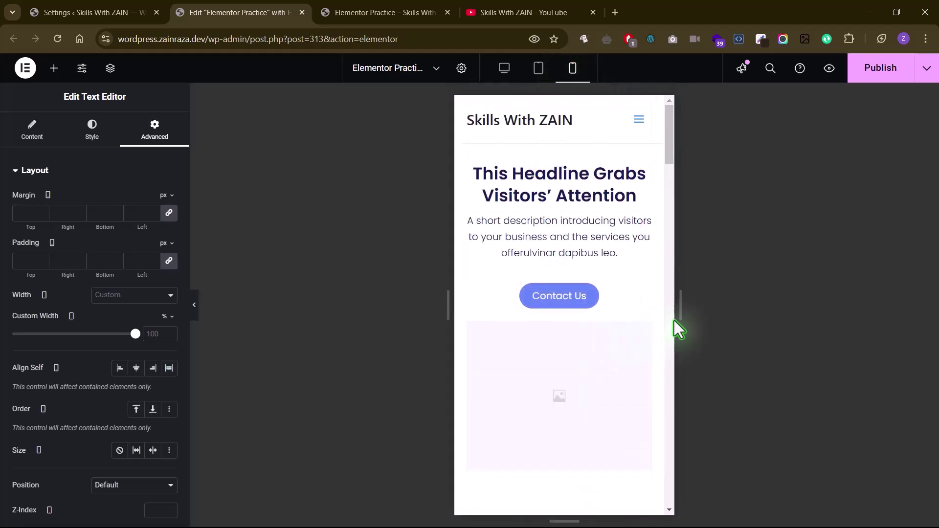
drag(674, 320, 696, 318)
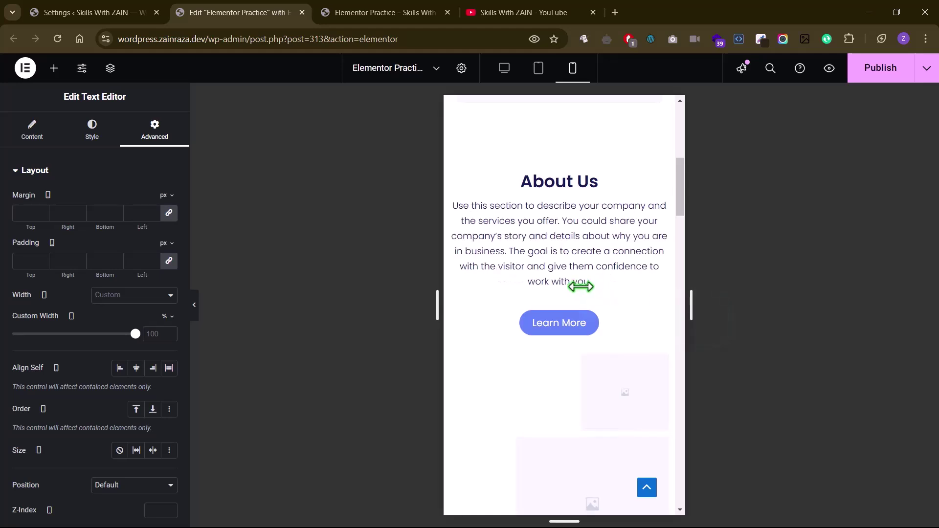
scroll(578, 285, up, 2)
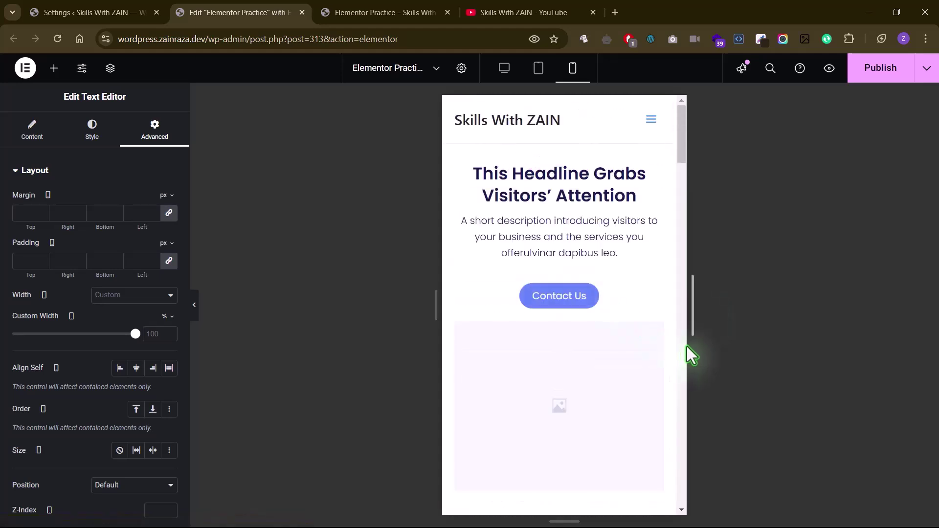
drag(702, 346, 861, 348)
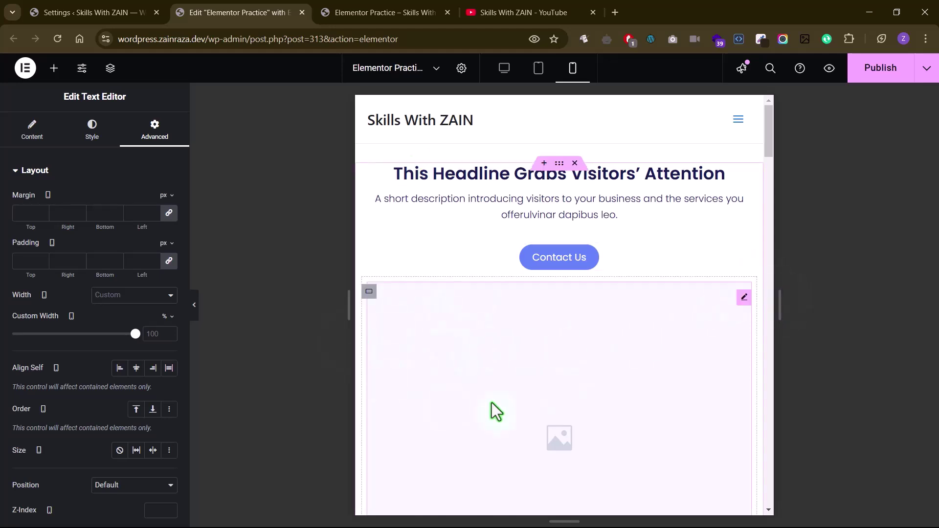
drag(781, 304, 650, 323)
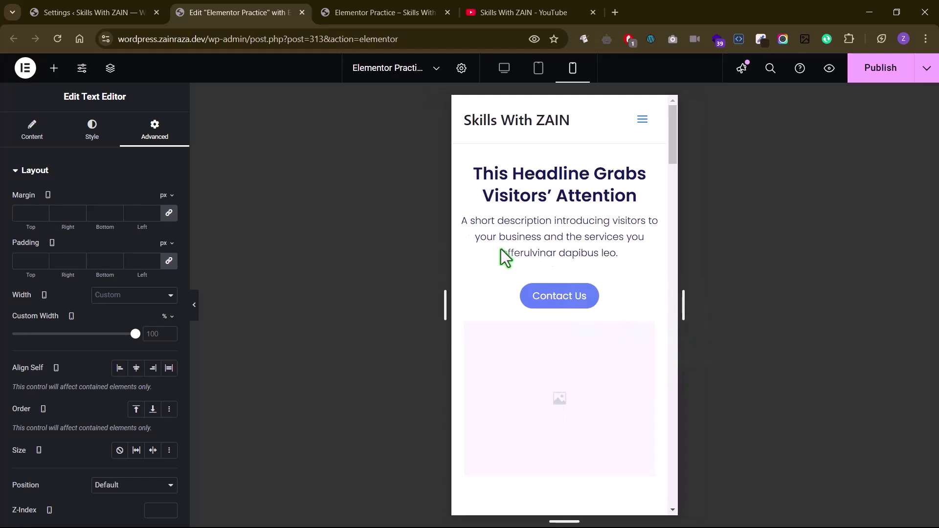
Examine the layout of all page sections at the narrow mobile preview width, from the hero to the closing section and back.
scroll(504, 367, down, 6)
scroll(503, 368, down, 6)
scroll(504, 368, up, 3)
scroll(504, 368, up, 3)
scroll(503, 362, down, 10)
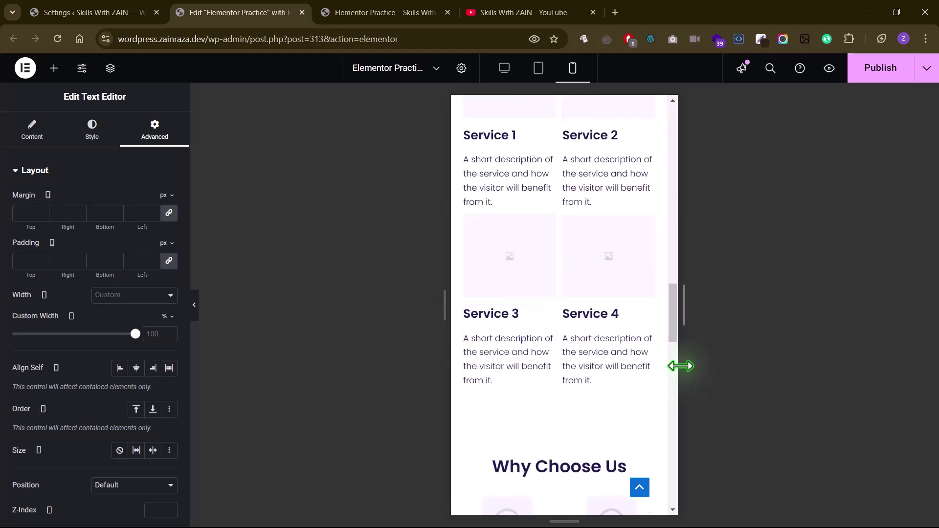
scroll(587, 406, down, 10)
scroll(582, 400, down, 3)
scroll(582, 400, up, 20)
scroll(583, 399, up, 4)
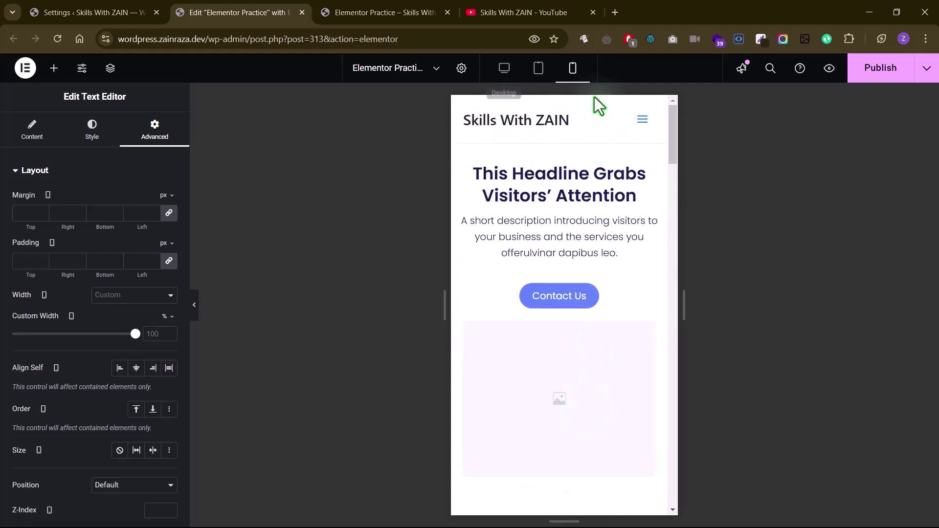
Return to the desktop view, publish the page and open its preview in a new browser tab.
click(506, 70)
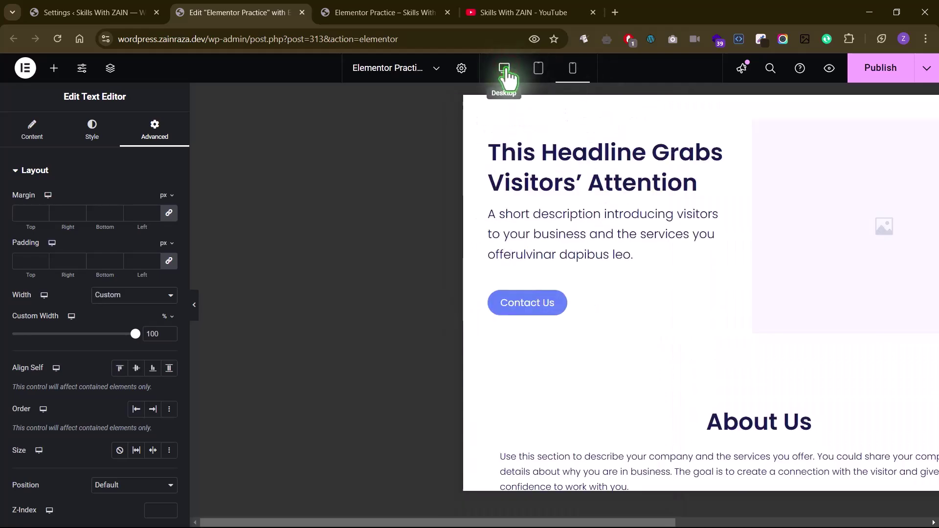
click(871, 78)
click(829, 70)
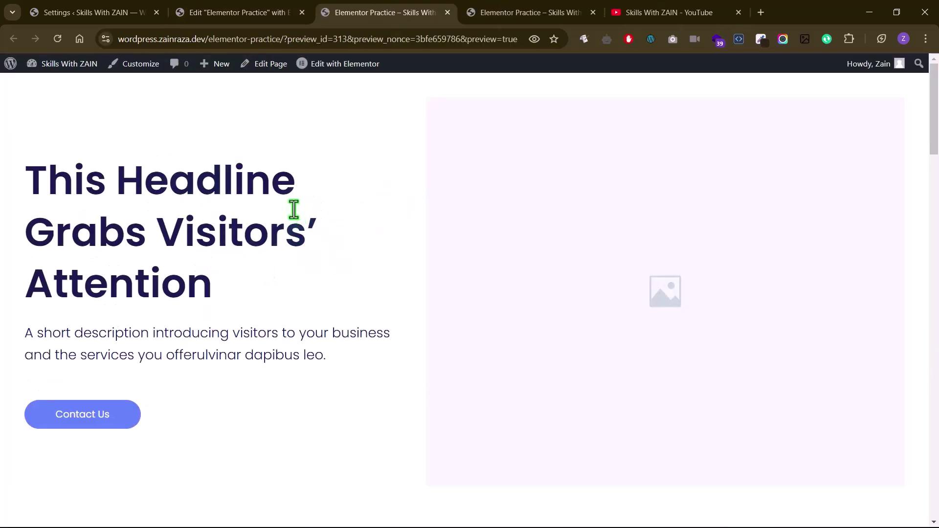
Inspect the hero headline of the previewed page in the browser developer tools and close the "What's new" drawer.
right_click(245, 172)
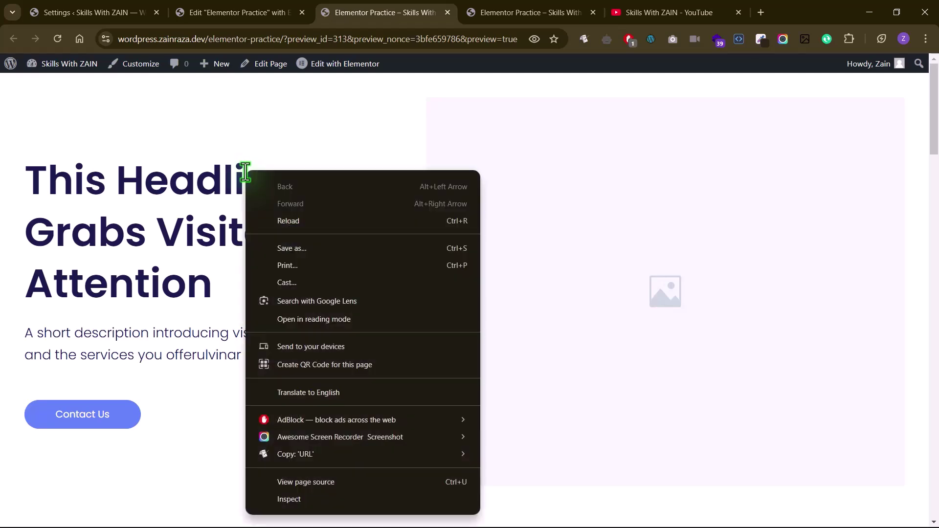
click(329, 500)
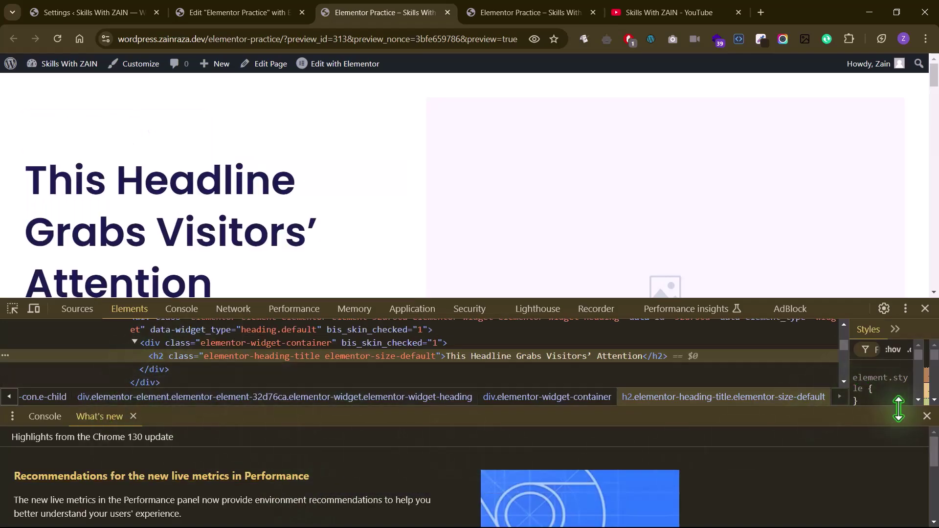
click(927, 416)
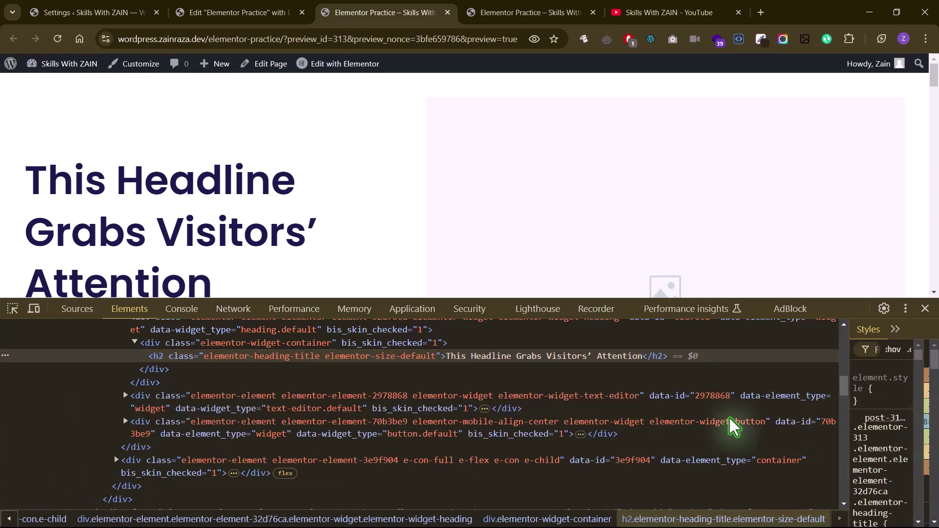
scroll(427, 418, up, 3)
scroll(428, 416, down, 3)
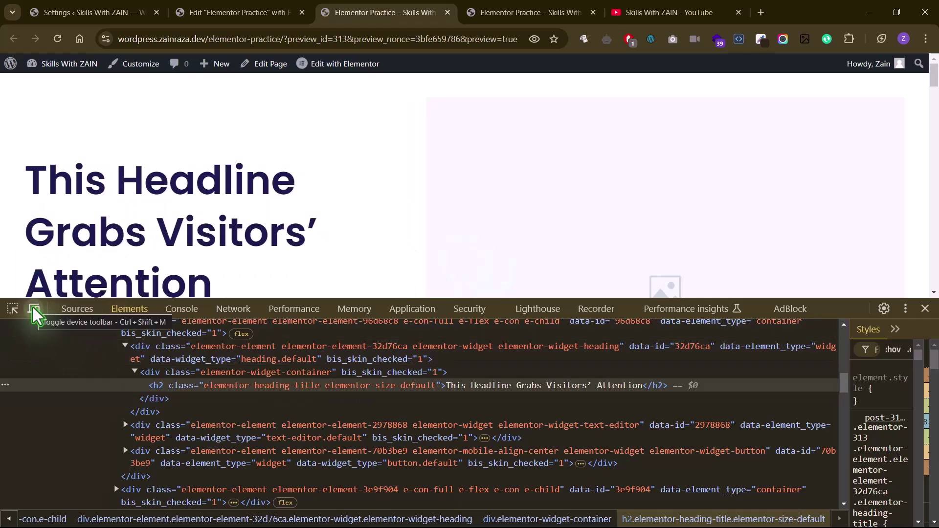
Emulate an iPad Pro at 1024 × 1366 in the developer tools and check the page's tablet layout.
click(33, 309)
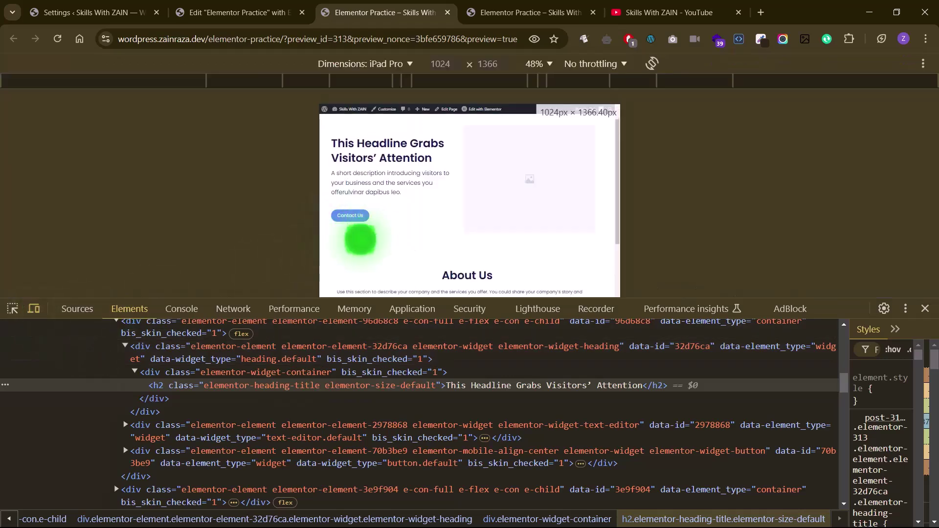
scroll(399, 272, down, 2)
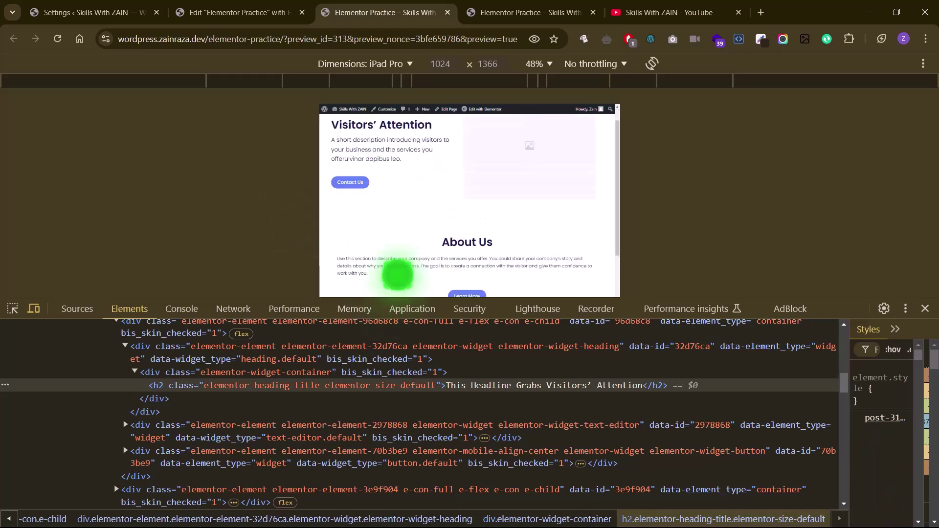
click(33, 308)
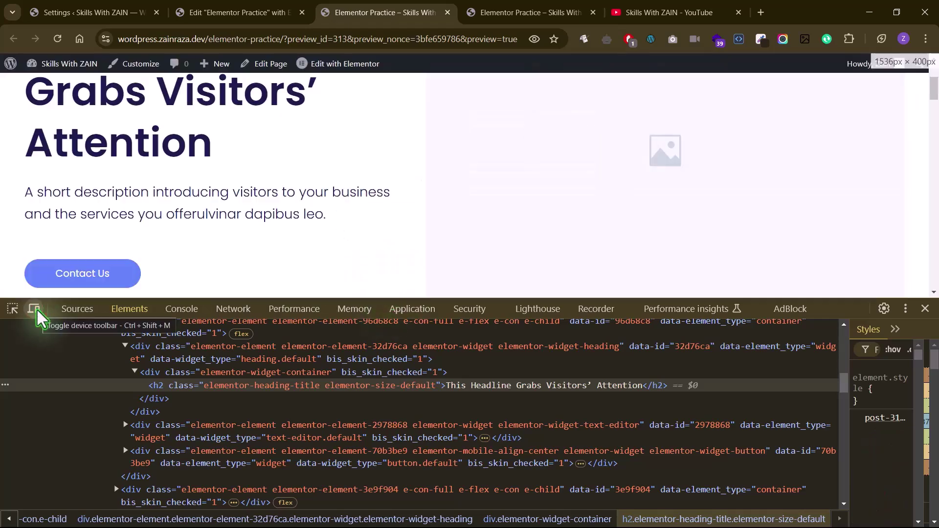
click(34, 309)
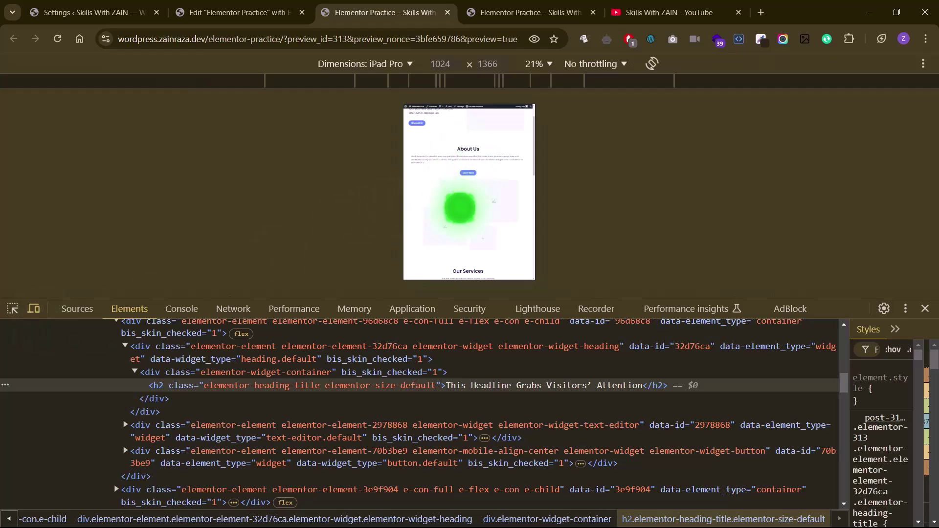
Toggle the device emulation off and back on for the previewed page.
scroll(456, 203, down, 1)
click(29, 311)
click(28, 310)
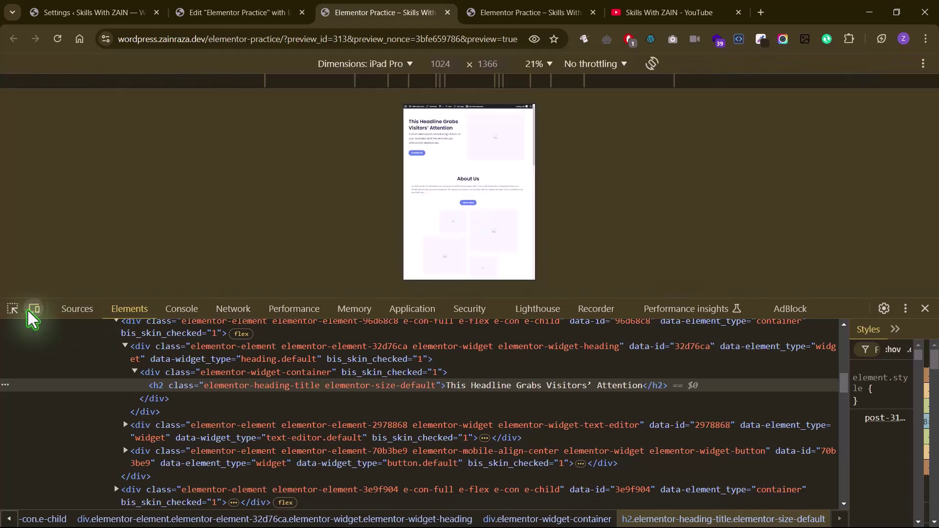
click(28, 310)
click(28, 310)
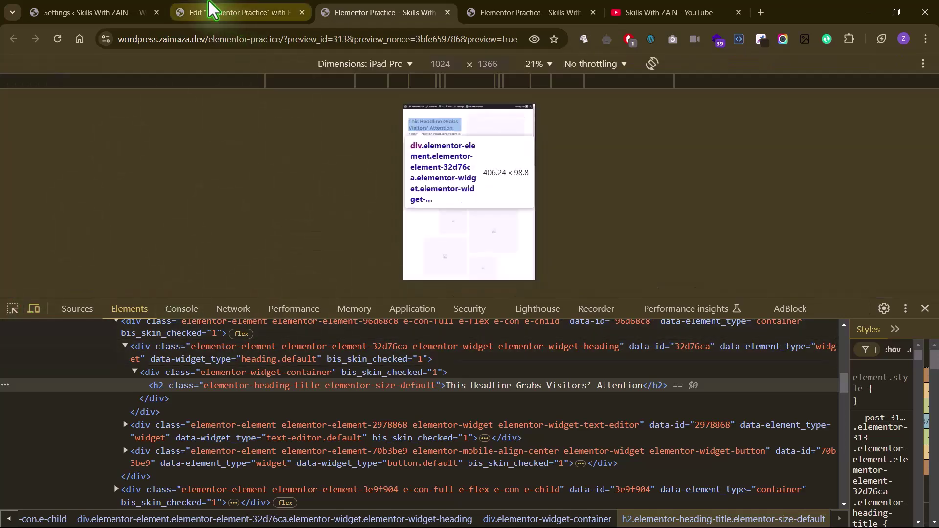
mouse_move(207, 7)
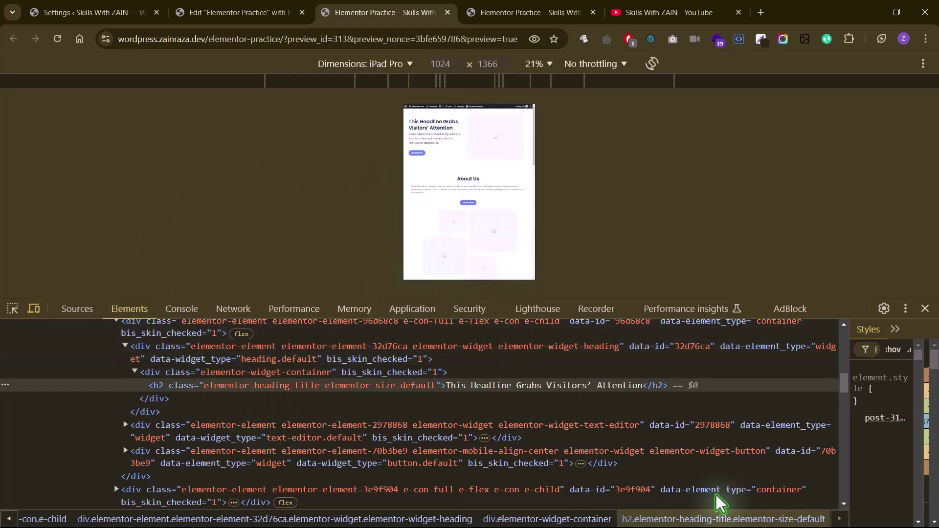
Dock the developer tools to the right side of the browser and widen the emulated page area.
click(906, 308)
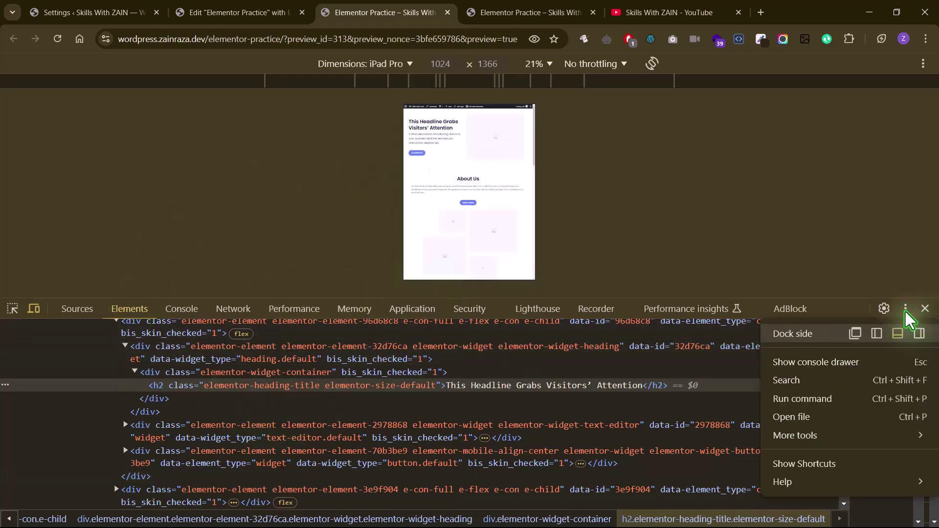
click(915, 338)
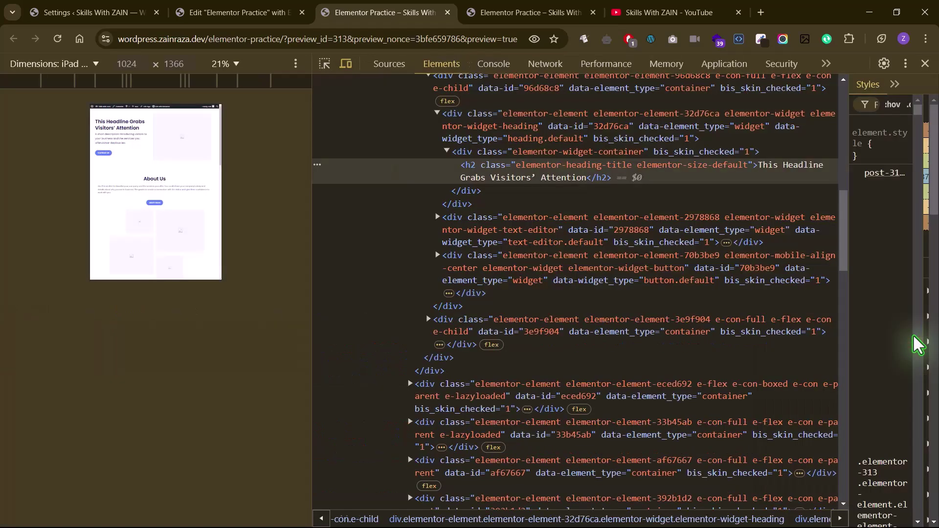
click(345, 65)
click(351, 68)
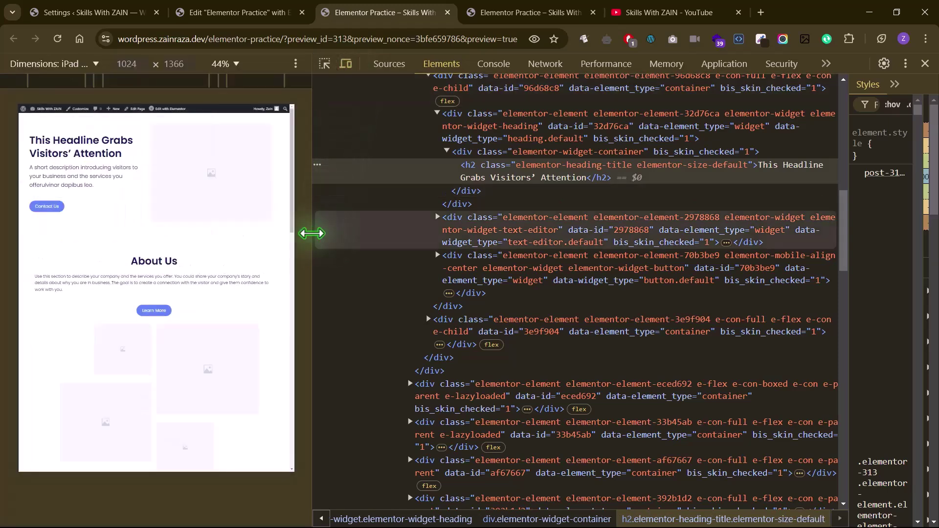
drag(335, 240, 610, 238)
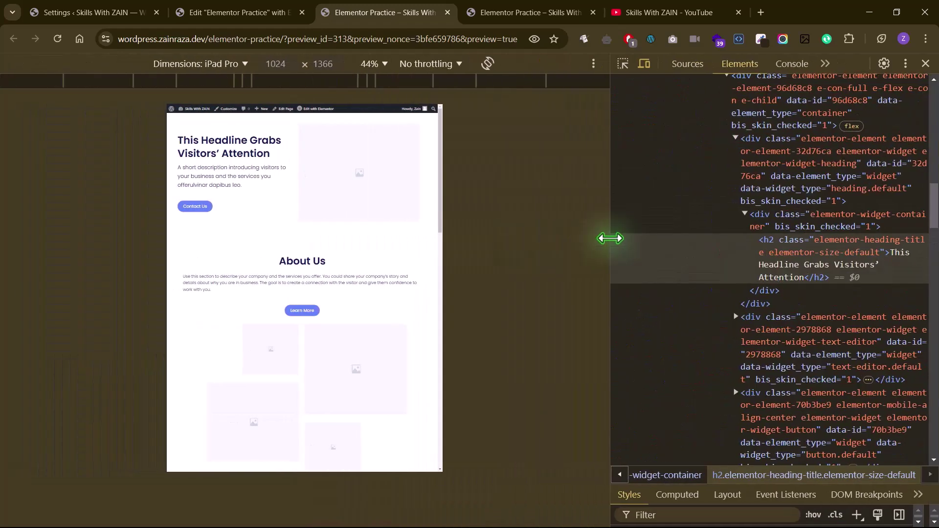
click(643, 69)
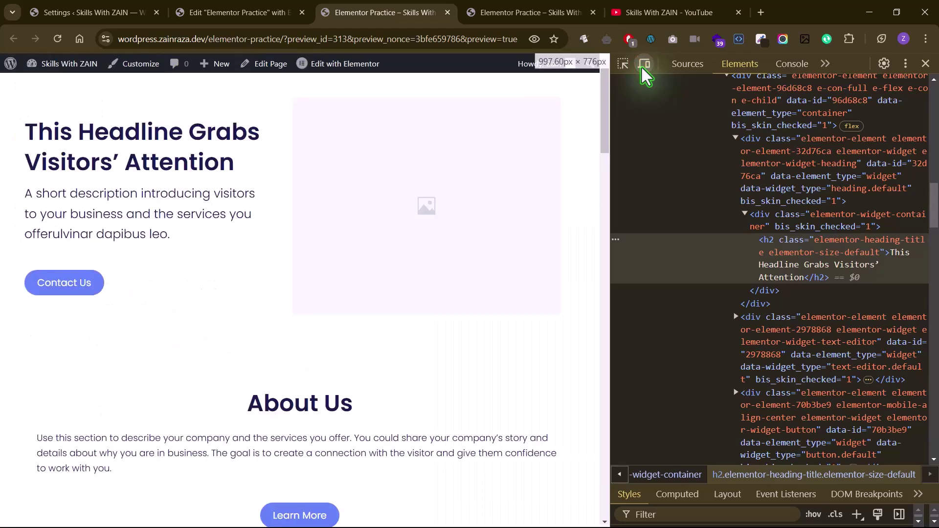
click(644, 69)
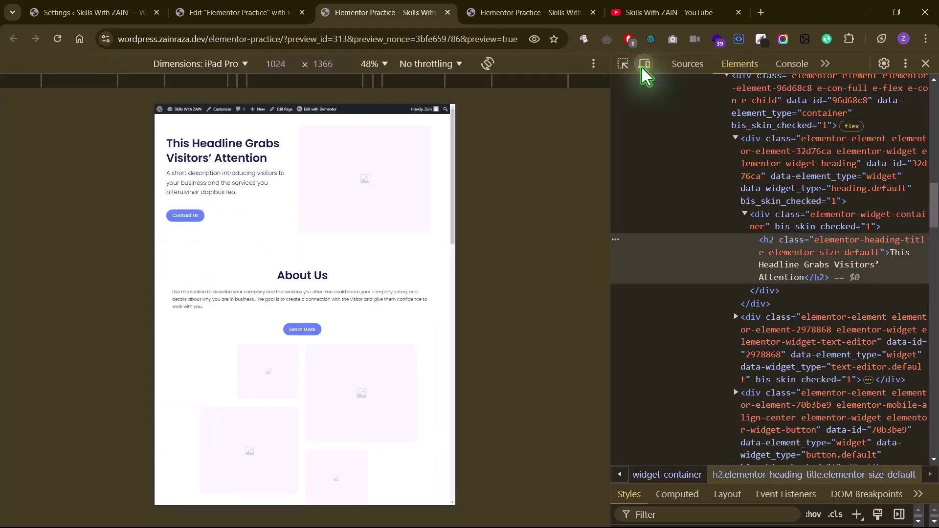
Emulate an iPhone 12 Pro at 390 × 844 and check the mobile layout from the hero to the Why Choose Us section.
click(243, 65)
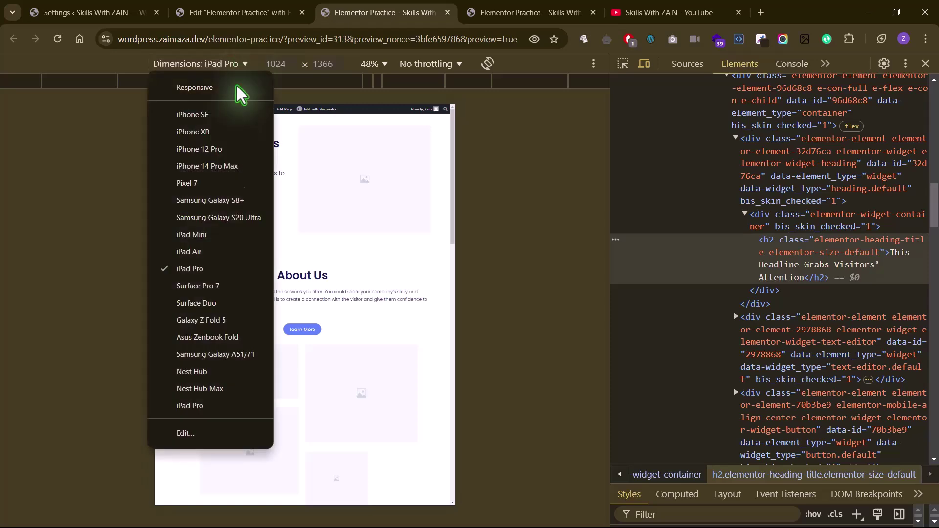
click(194, 150)
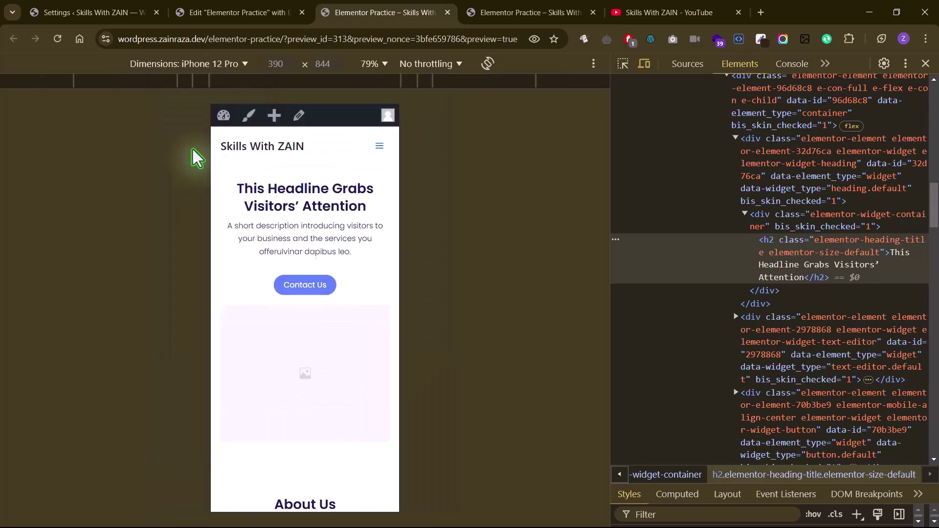
scroll(283, 358, down, 5)
scroll(283, 357, down, 12)
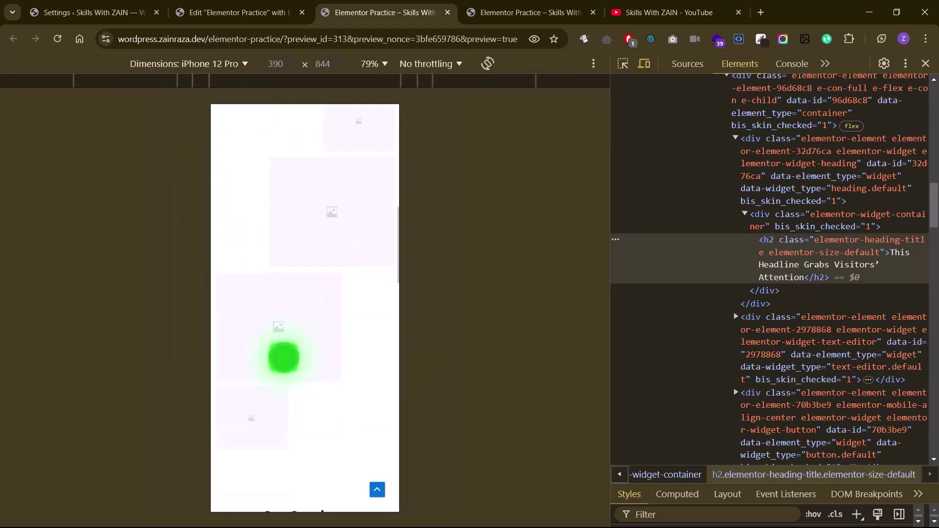
scroll(283, 358, down, 15)
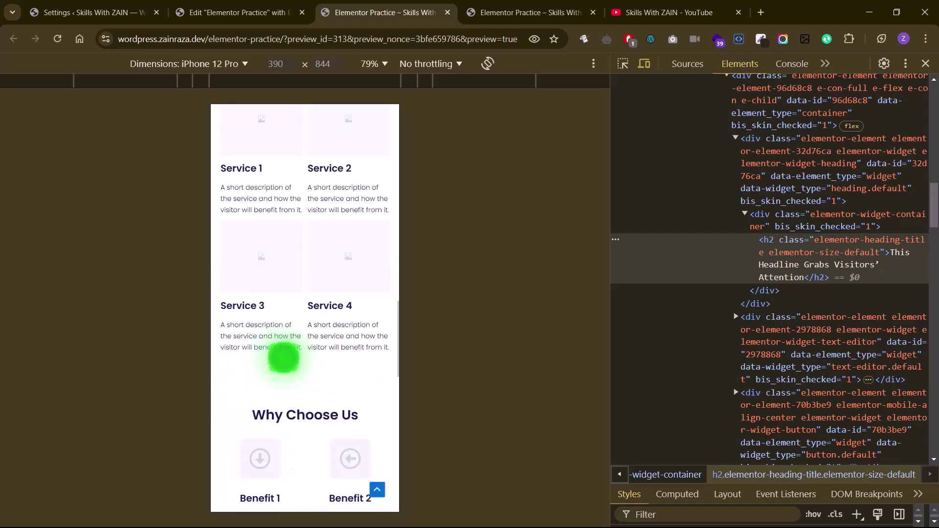
scroll(283, 358, down, 2)
scroll(284, 358, up, 10)
scroll(283, 358, up, 10)
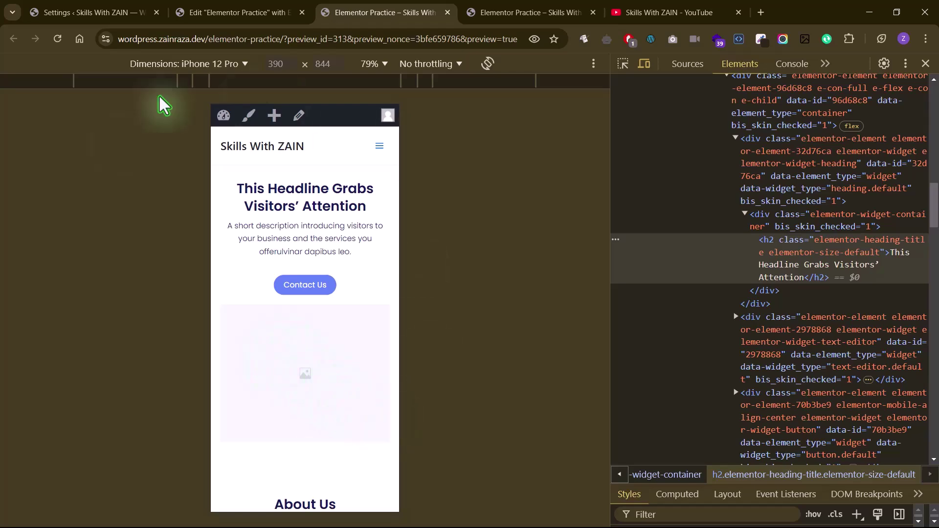
Return to the Elementor editor and review the hero container, the headline's style settings and the desktop sections below.
click(257, 19)
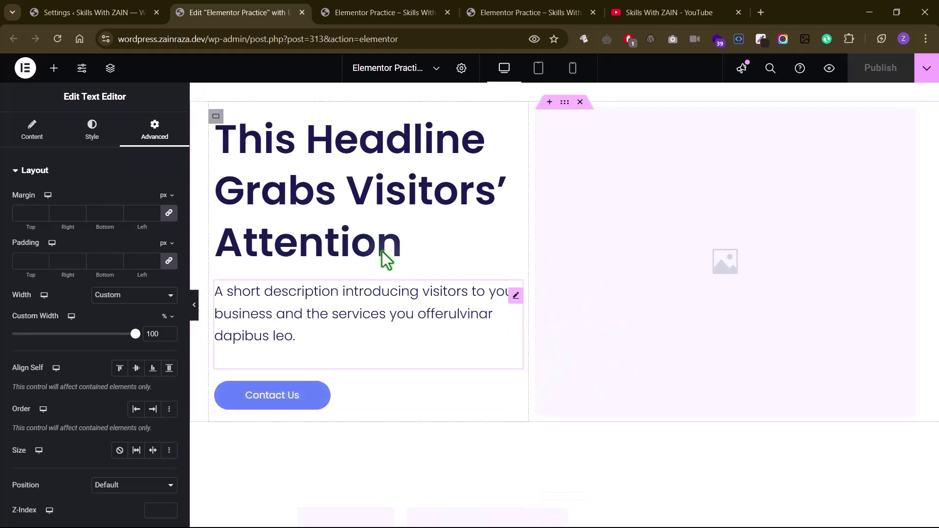
scroll(411, 237, down, 2)
scroll(411, 241, up, 1)
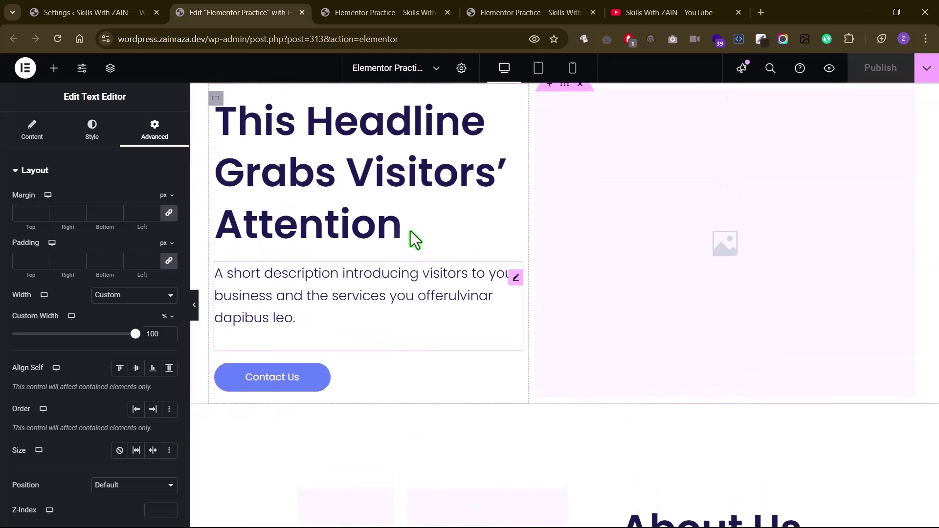
scroll(415, 239, up, 1)
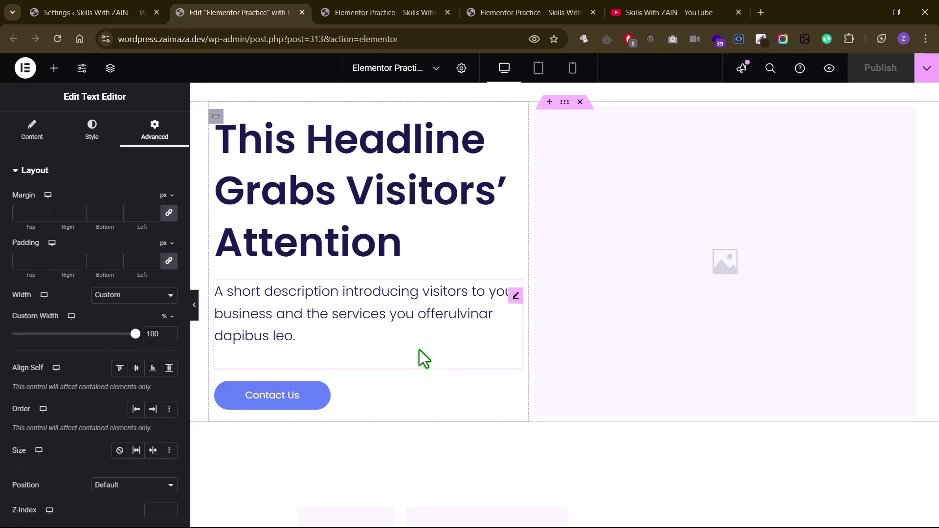
click(565, 103)
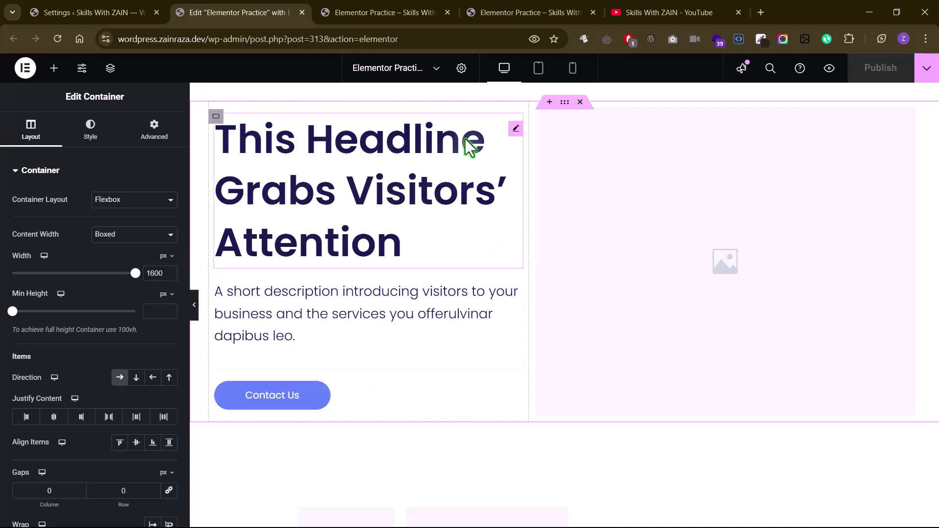
click(266, 150)
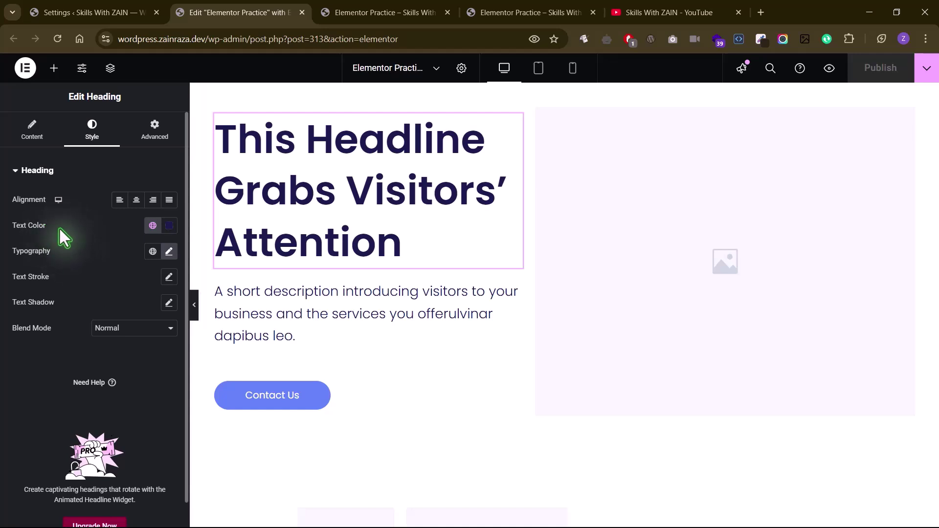
scroll(412, 318, down, 5)
scroll(413, 318, up, 5)
scroll(413, 318, down, 5)
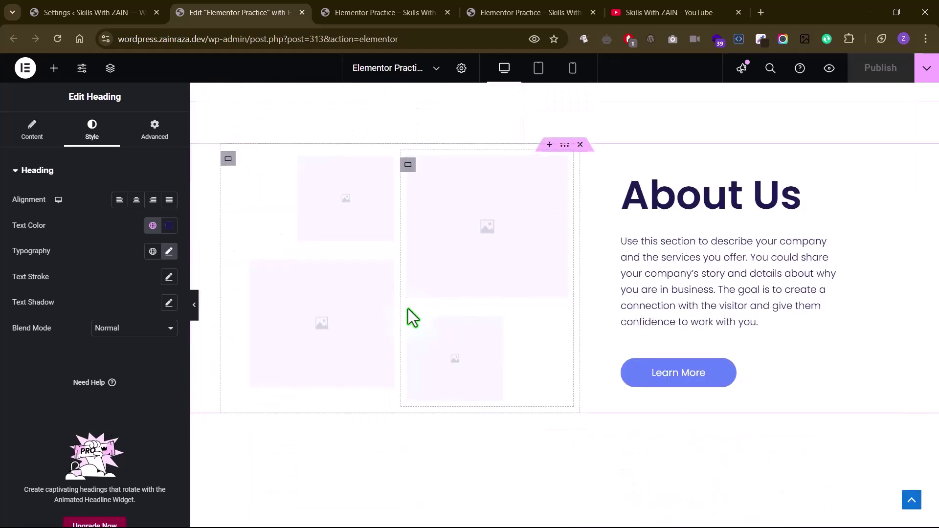
scroll(445, 377, down, 12)
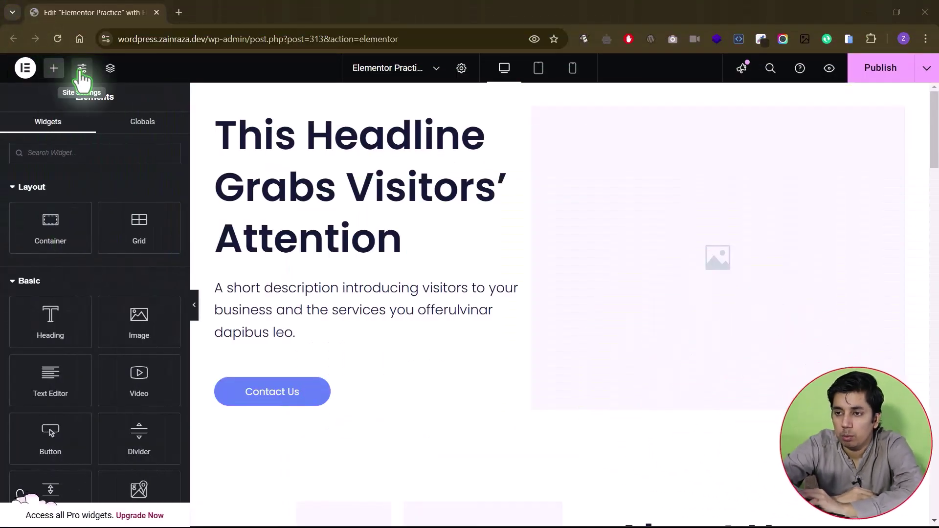
Open the breakpoints in the site's layout settings and examine the Mobile Portrait and Tablet Portrait breakpoint values.
click(81, 71)
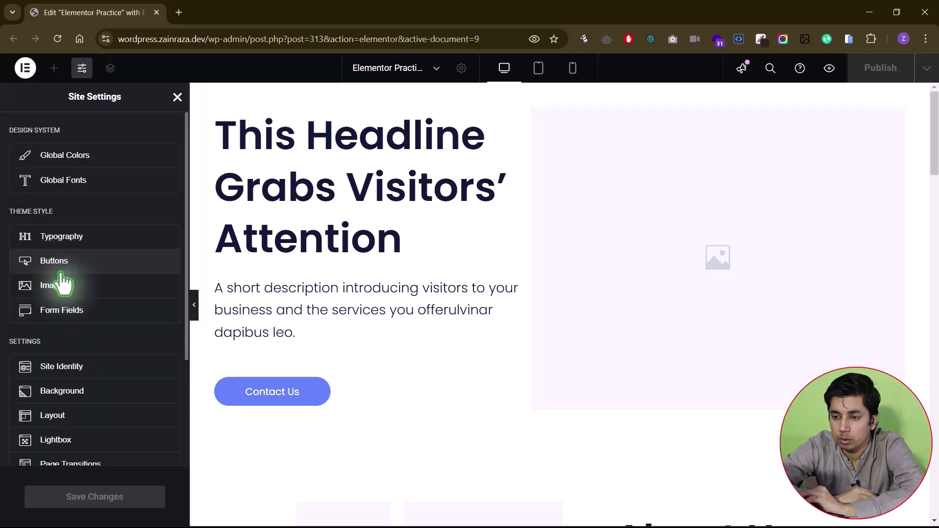
scroll(62, 277, down, 3)
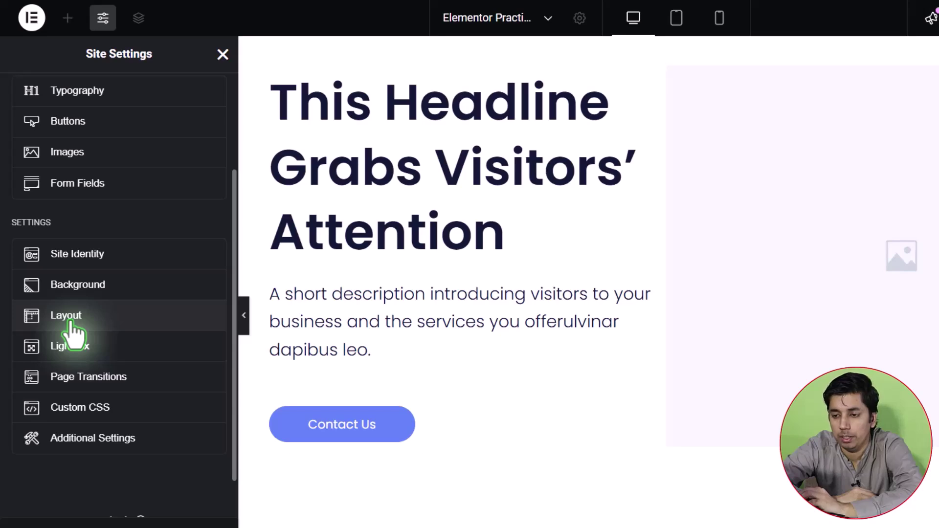
click(72, 322)
scroll(46, 361, down, 5)
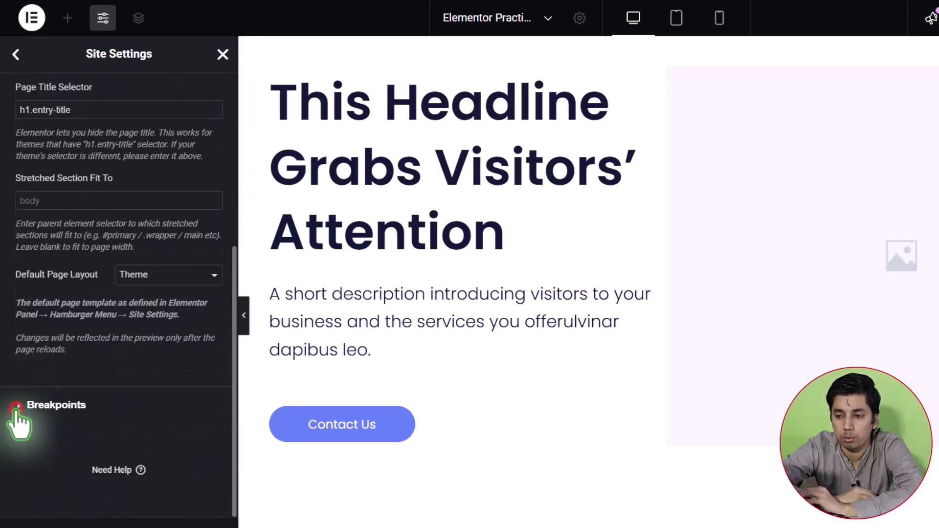
click(16, 410)
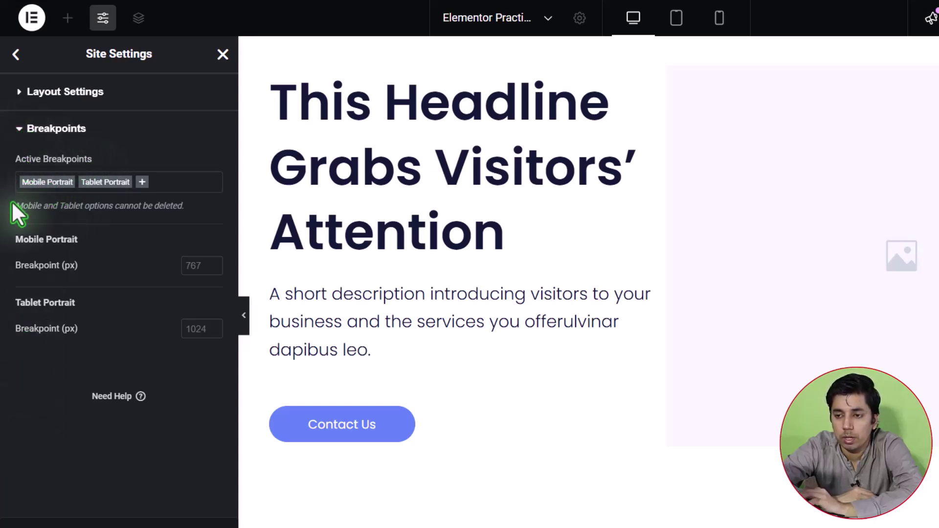
drag(17, 237, 79, 243)
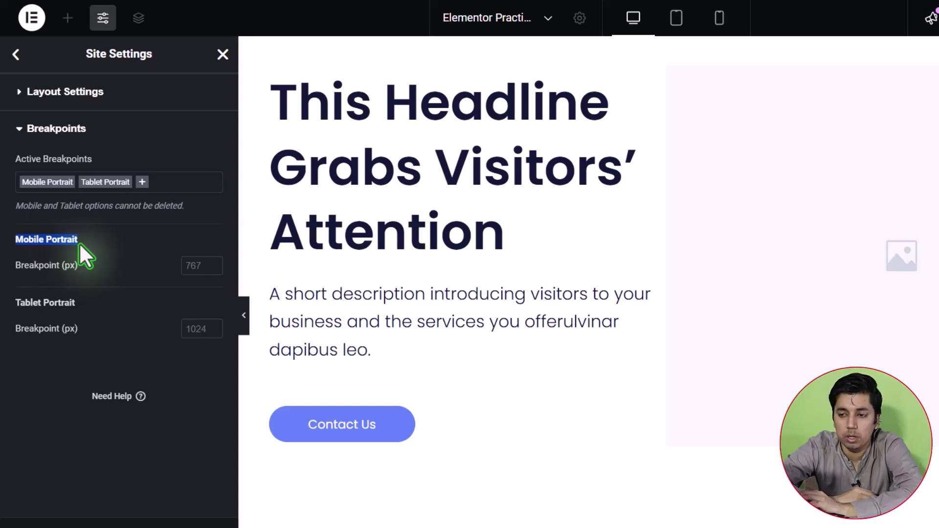
double_click(32, 268)
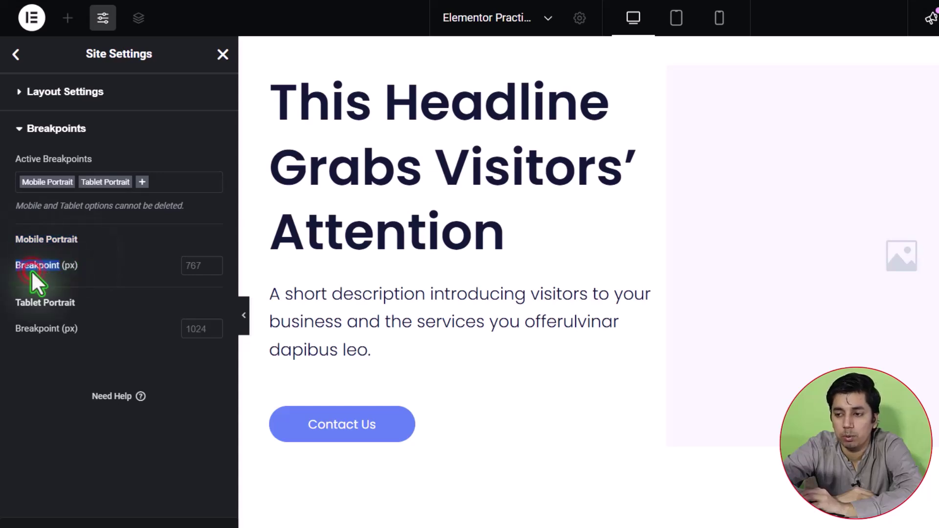
click(194, 266)
click(155, 266)
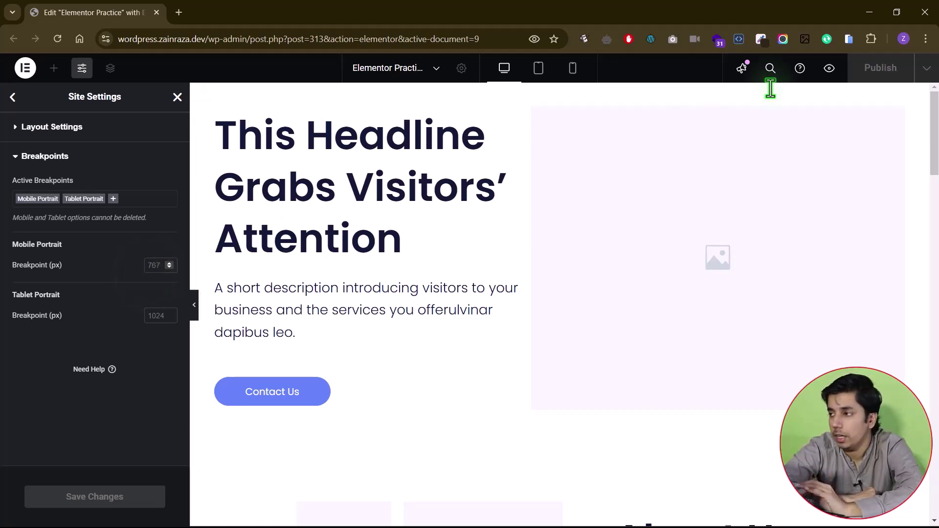
Preview the page in a new browser tab and narrow the browser window past the tablet breakpoint to check the layout change.
click(829, 68)
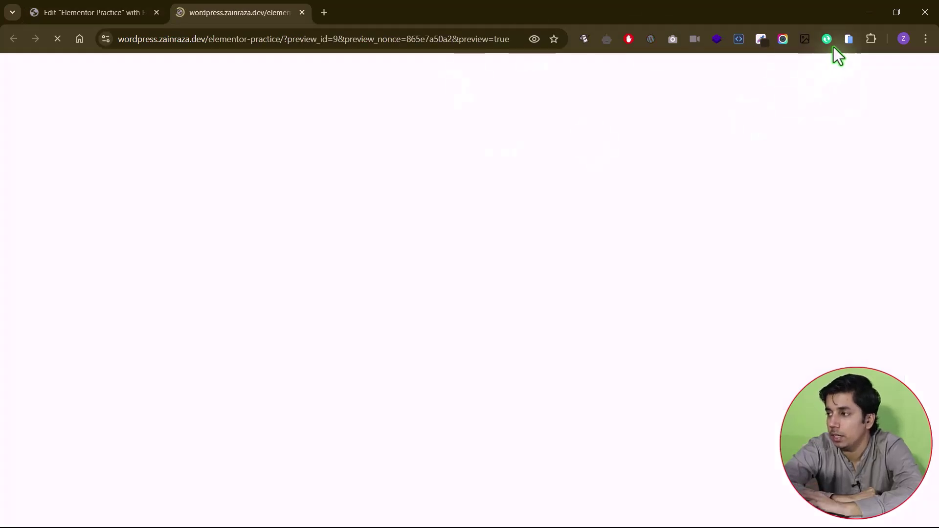
drag(930, 252, 742, 269)
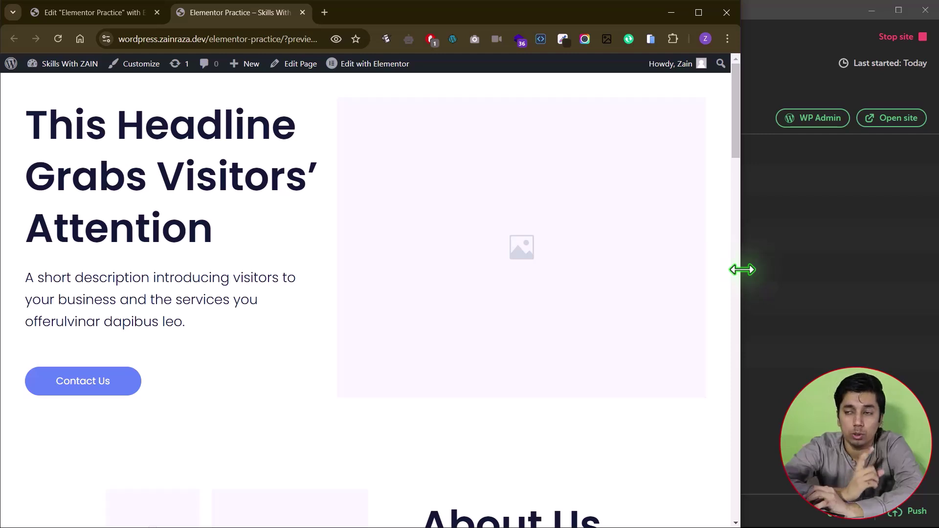
drag(742, 270, 651, 282)
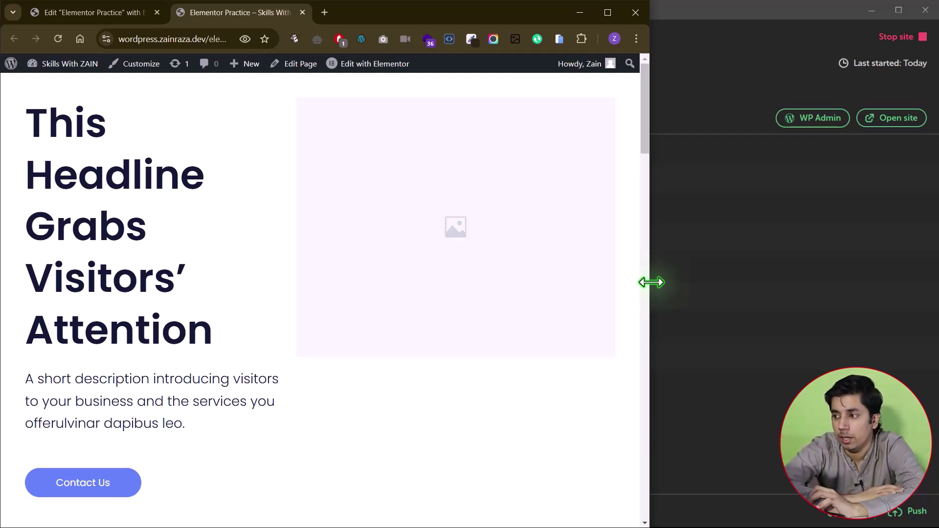
drag(652, 282, 651, 282)
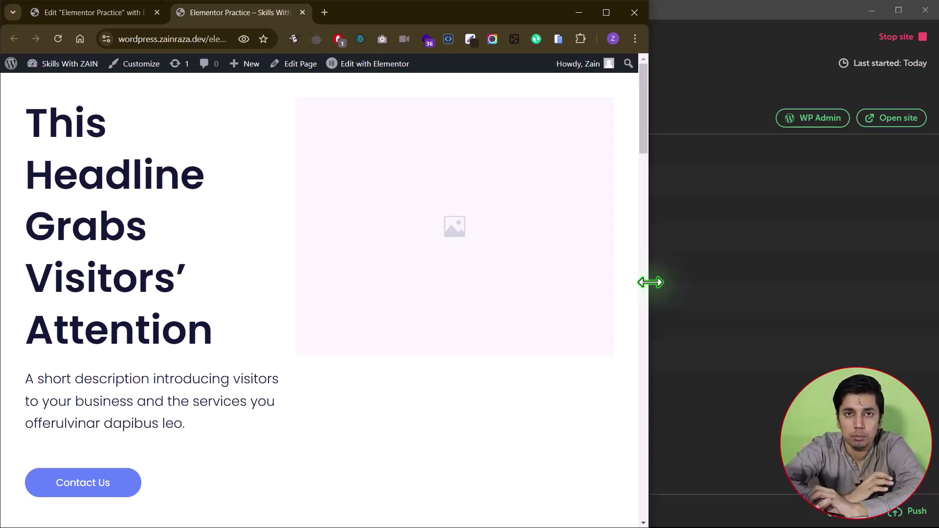
drag(650, 282, 625, 288)
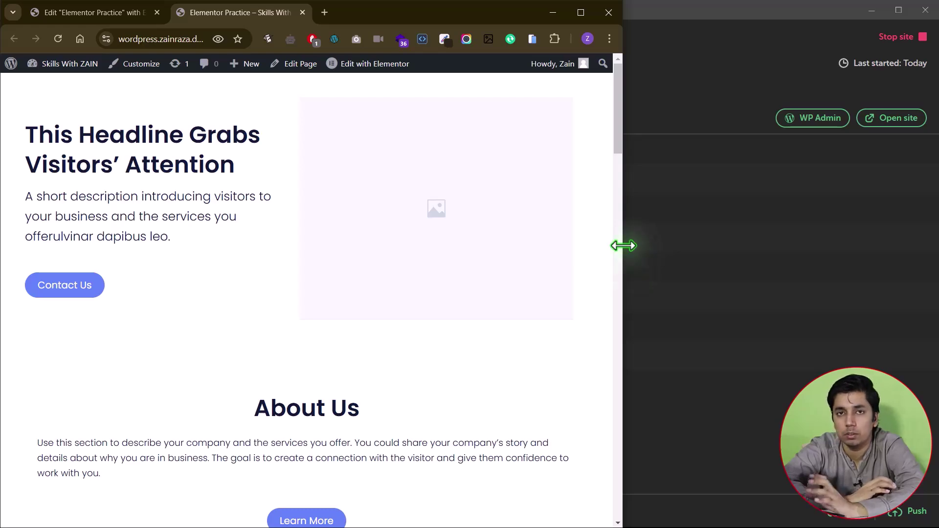
Narrow the browser window further past the mobile breakpoint to check the page's mobile layout.
drag(623, 246, 579, 248)
drag(533, 256, 478, 254)
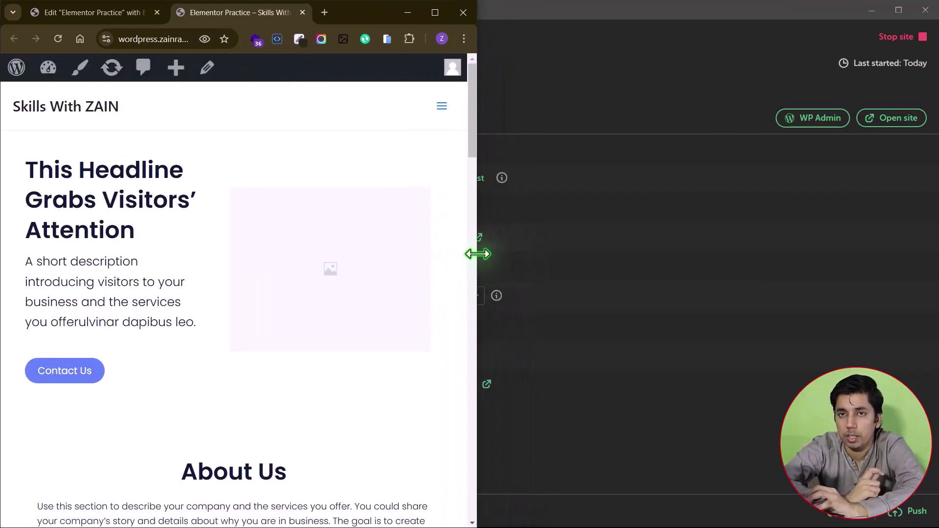
drag(477, 254, 464, 255)
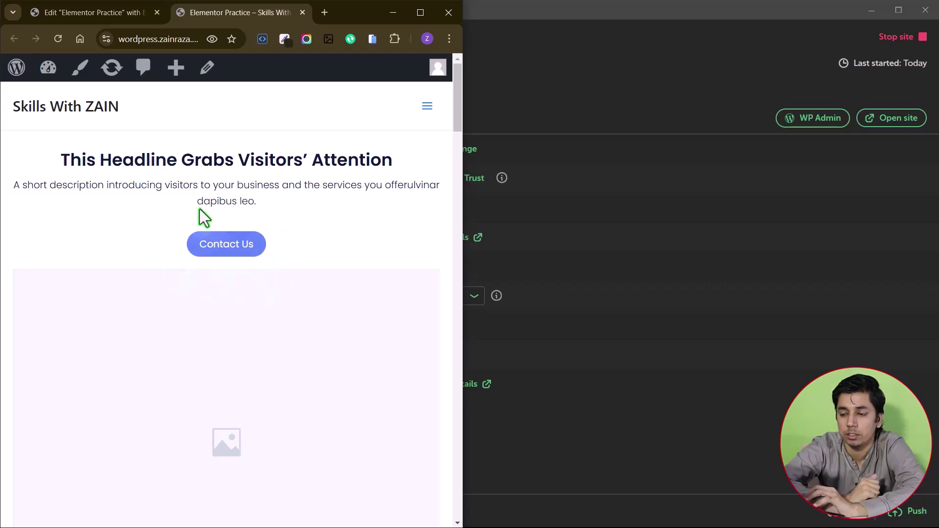
Check the upper part of the mobile layout, maximize the browser window and return to the Elementor editor.
scroll(164, 350, down, 2)
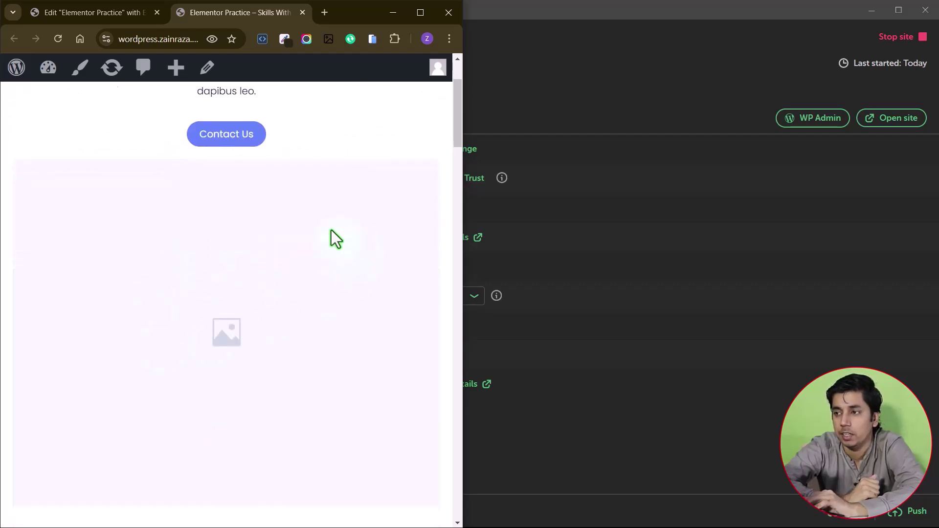
scroll(336, 239, up, 2)
click(420, 12)
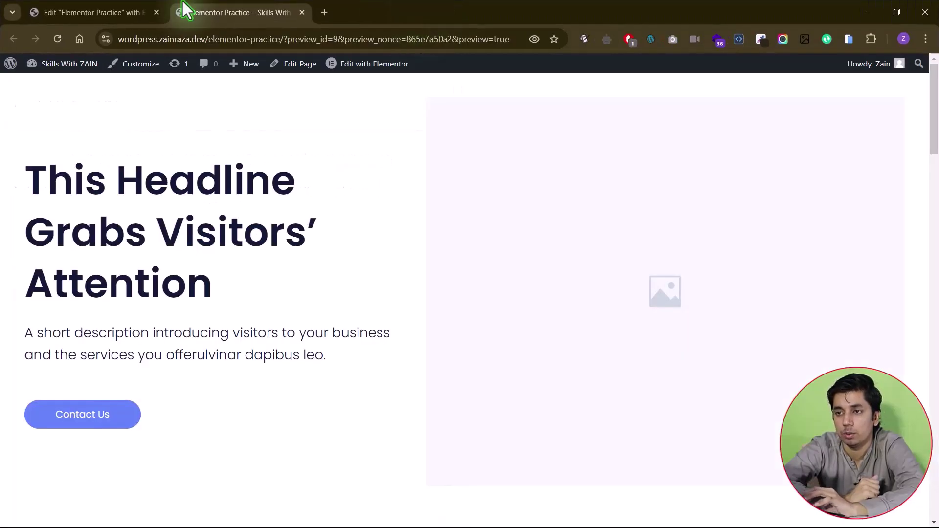
click(125, 10)
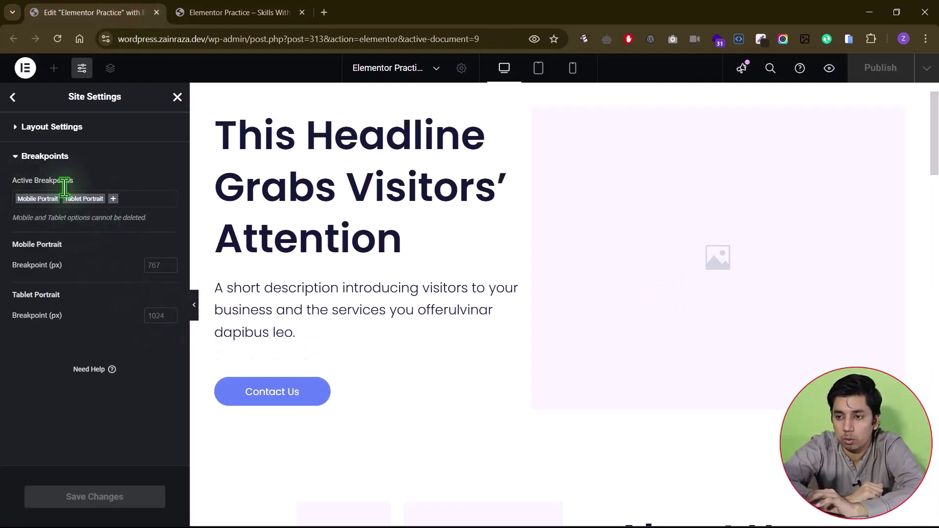
Add Mobile Landscape and Laptop to the site's active breakpoints, save the changes and reload the editor.
triple_click(27, 185)
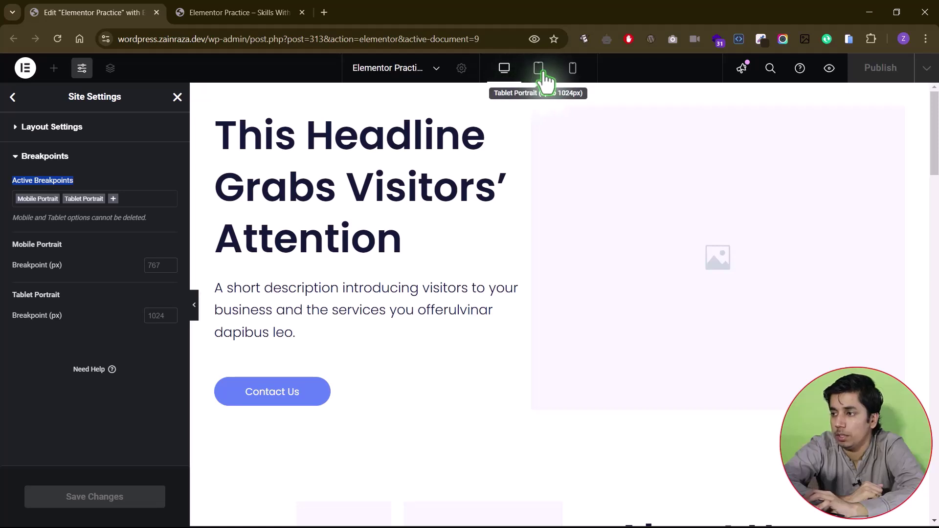
click(112, 199)
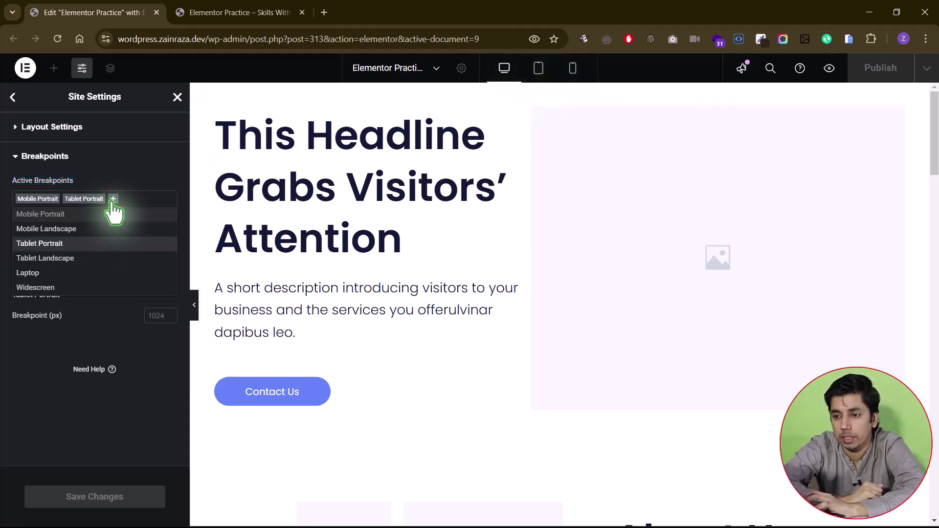
click(44, 229)
click(20, 212)
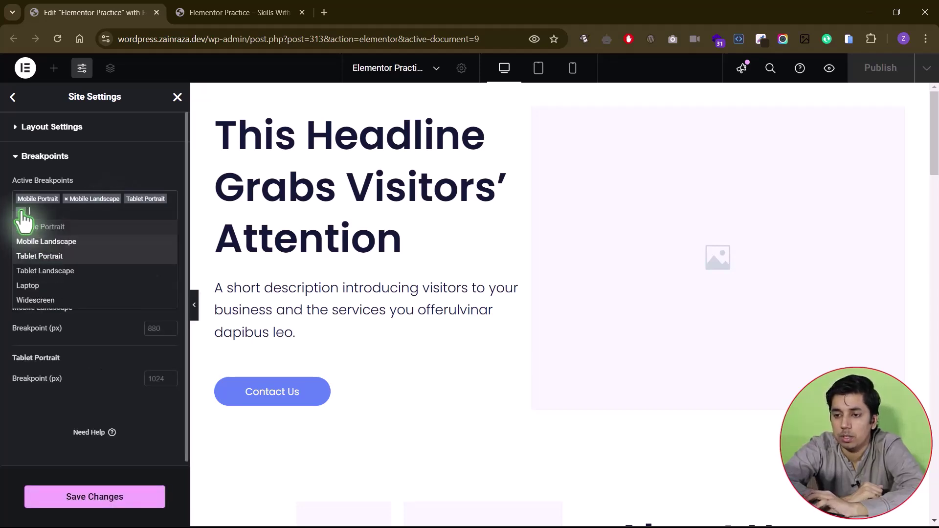
click(37, 284)
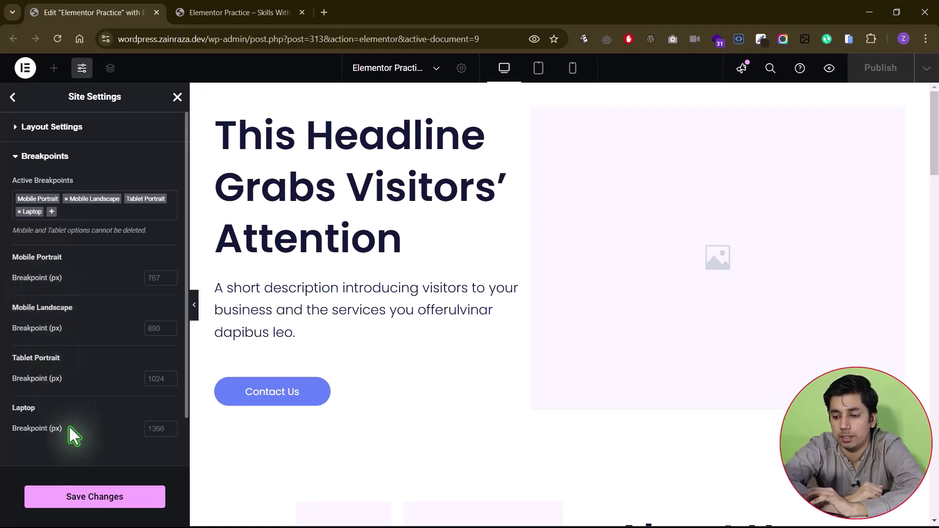
click(71, 488)
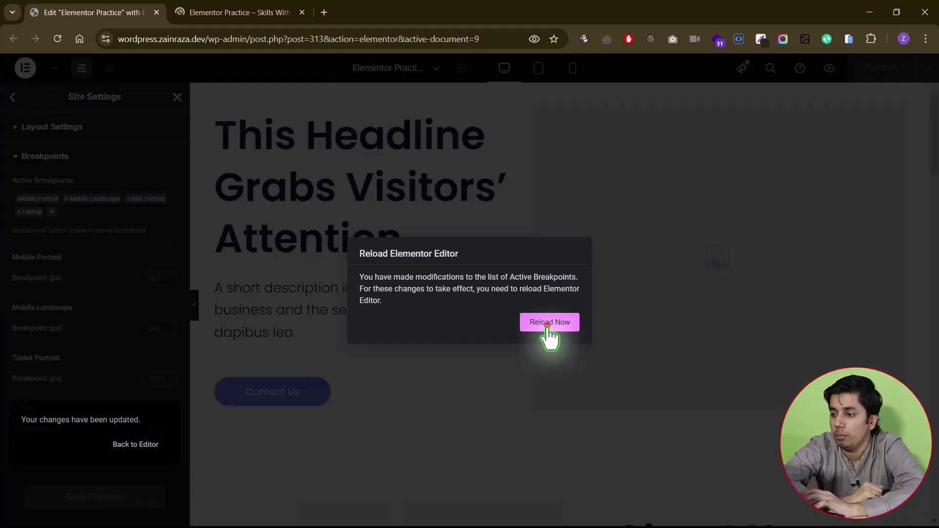
click(548, 325)
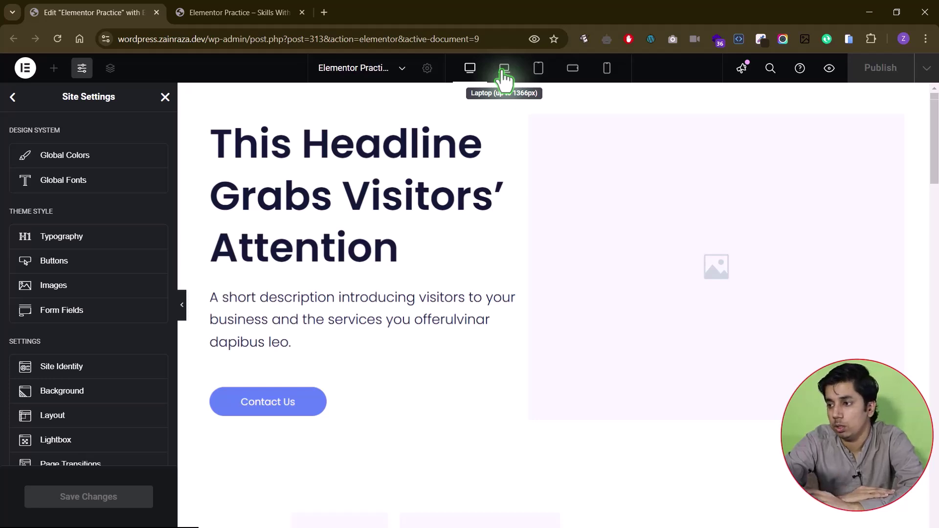
Reopen the breakpoints in the site's layout settings, add Tablet Landscape and Widescreen to the active breakpoints, and save the changes.
scroll(104, 286, down, 1)
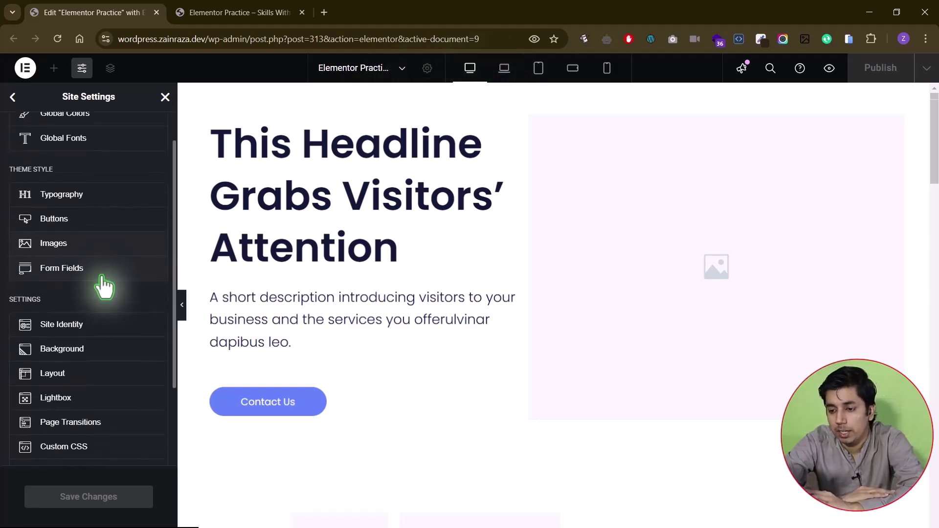
click(53, 374)
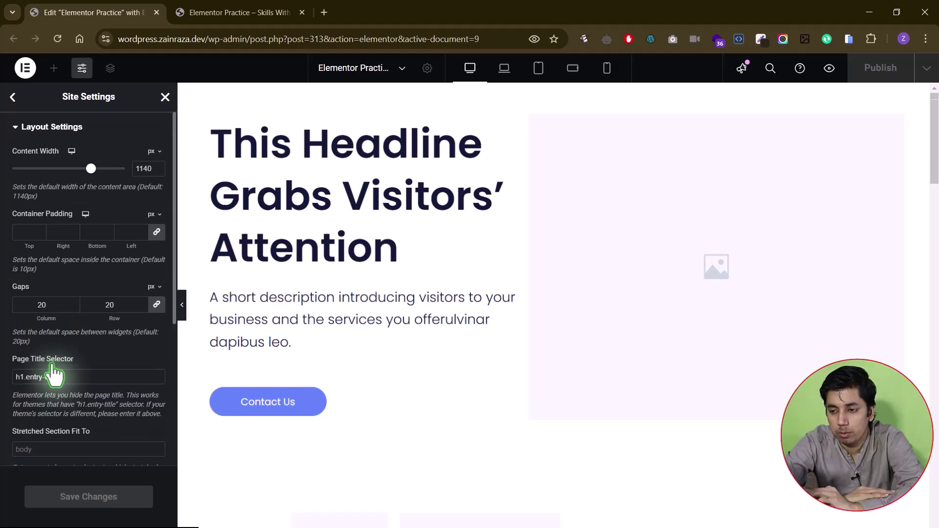
scroll(52, 372, down, 5)
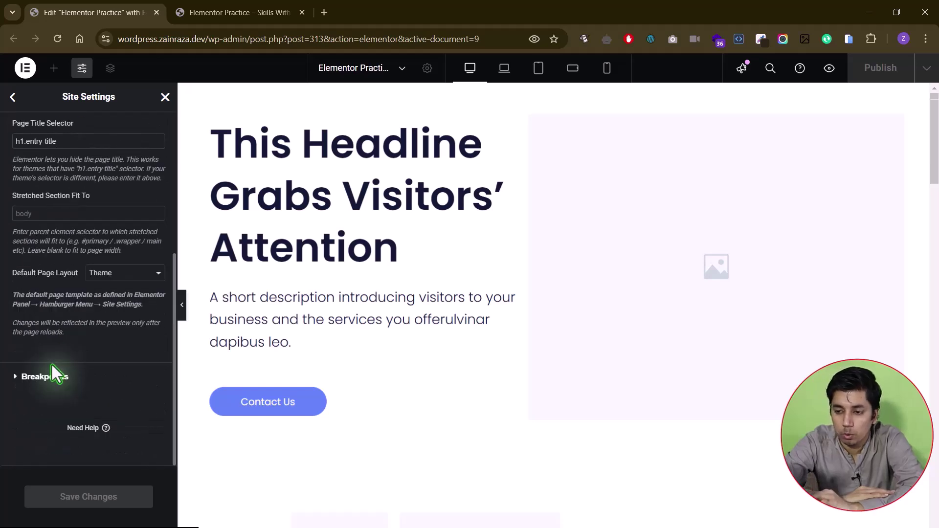
click(29, 387)
click(99, 192)
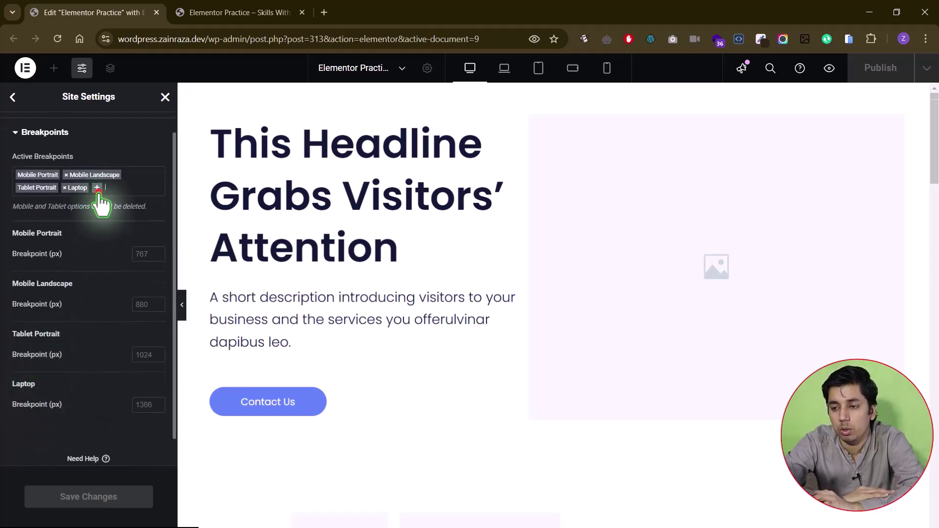
click(66, 235)
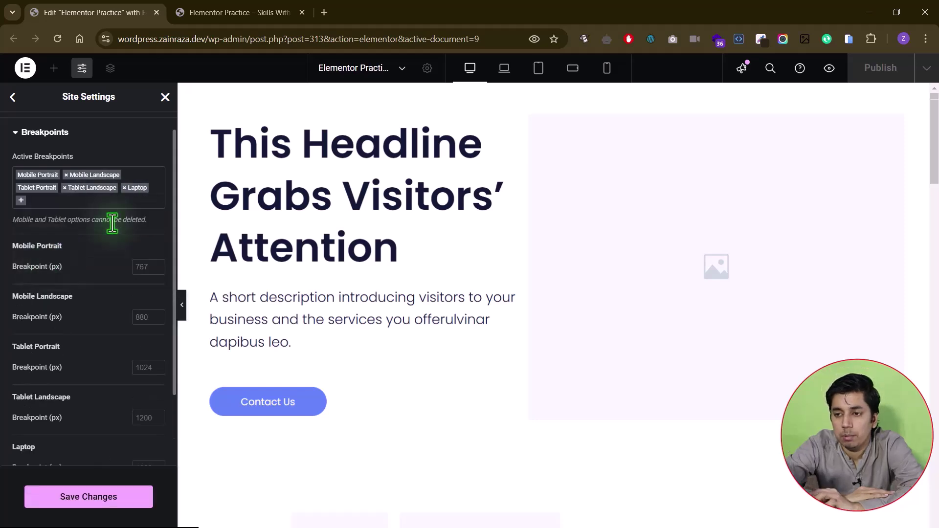
click(21, 200)
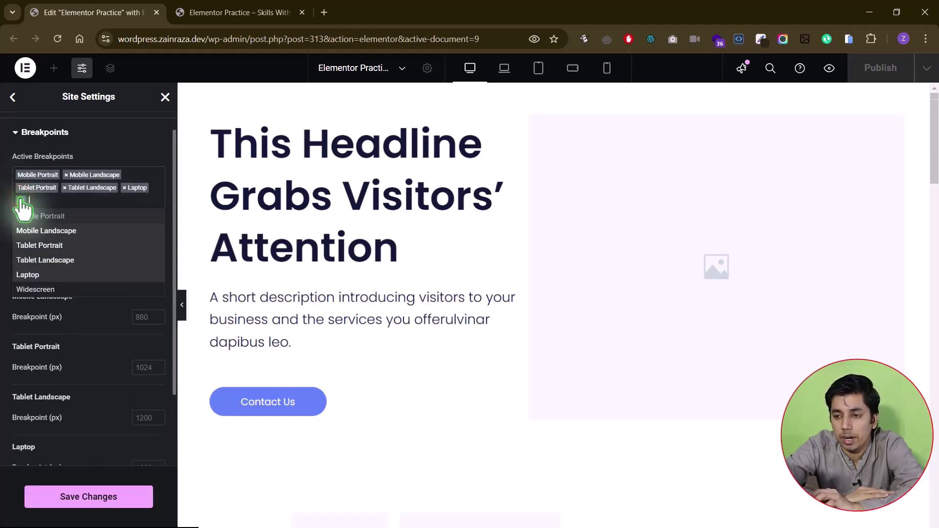
click(34, 289)
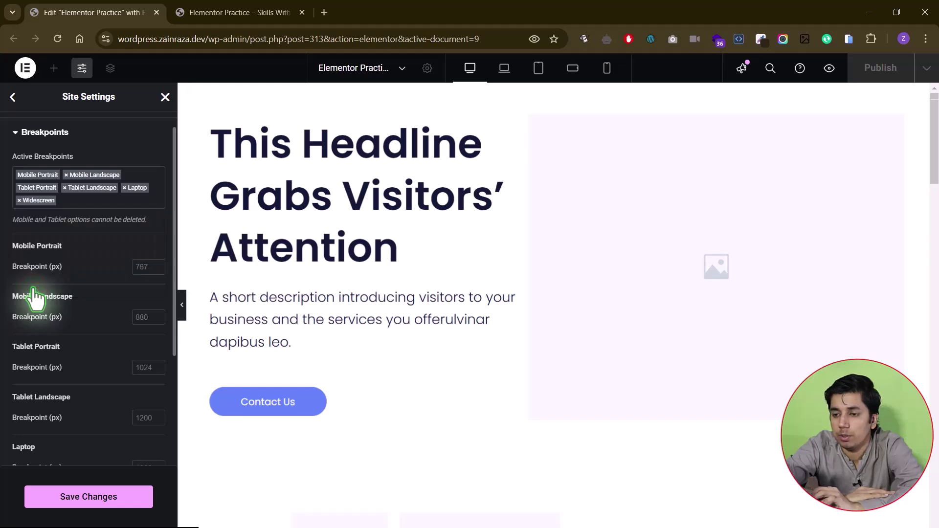
click(86, 511)
click(86, 511)
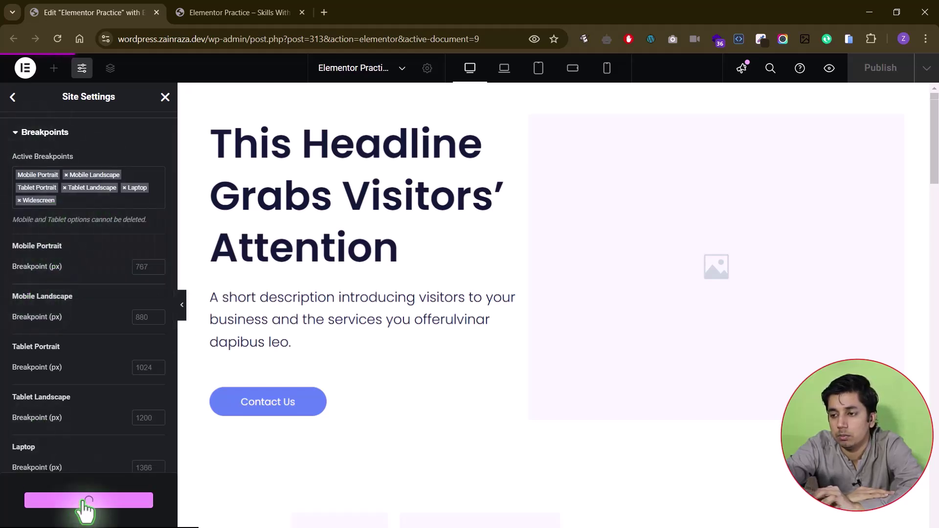